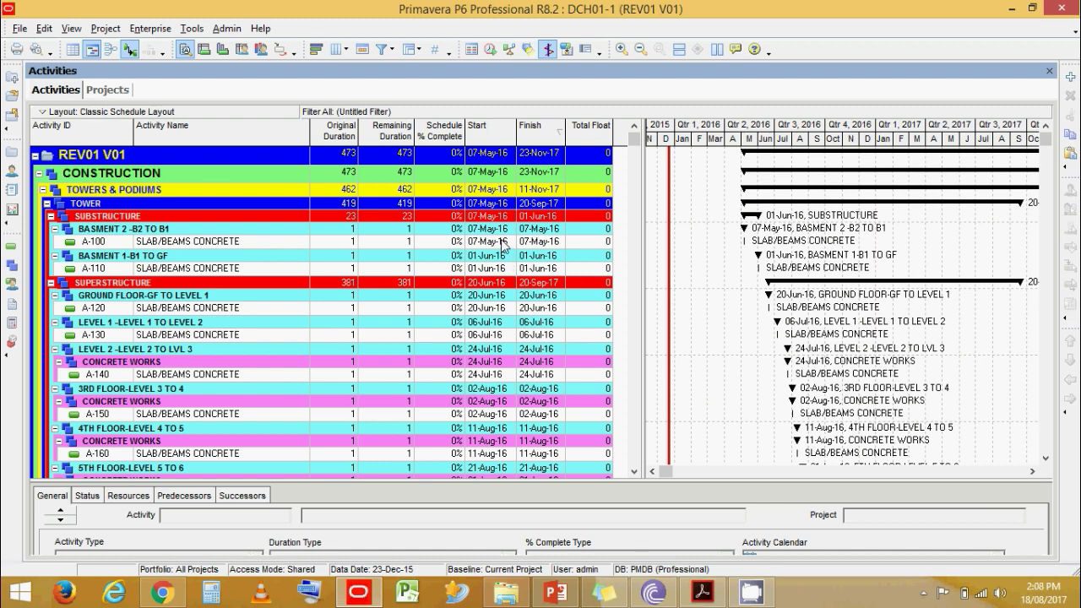
# Step: Review the scheduled start dates of the SLAB/BEAMS CONCRETE activities from A-100 up to A-170
pyautogui.click(502, 244)
pyautogui.click(502, 269)
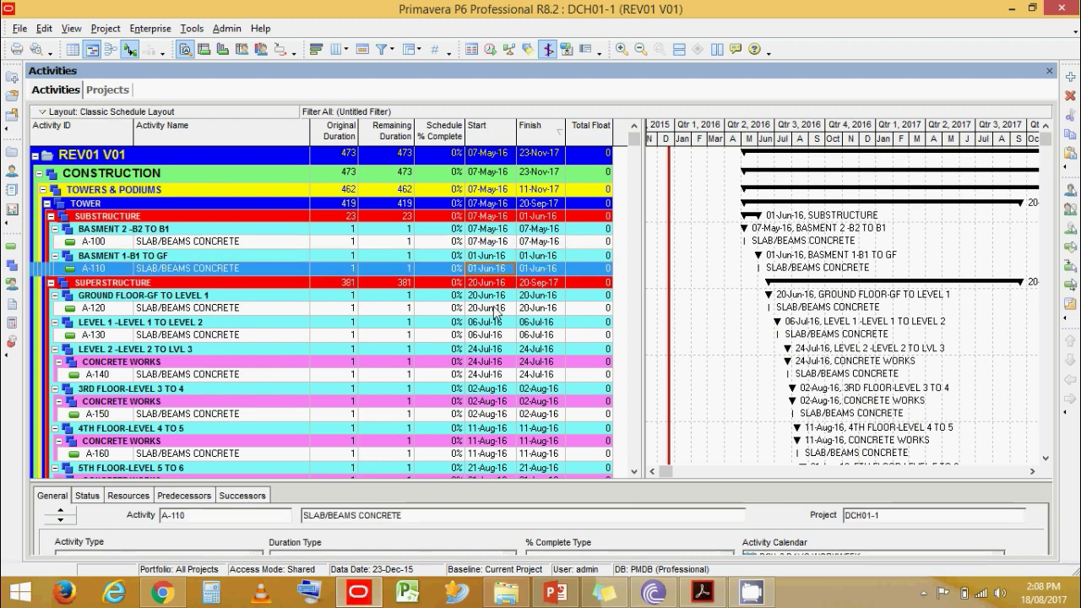
pyautogui.click(500, 307)
pyautogui.click(502, 246)
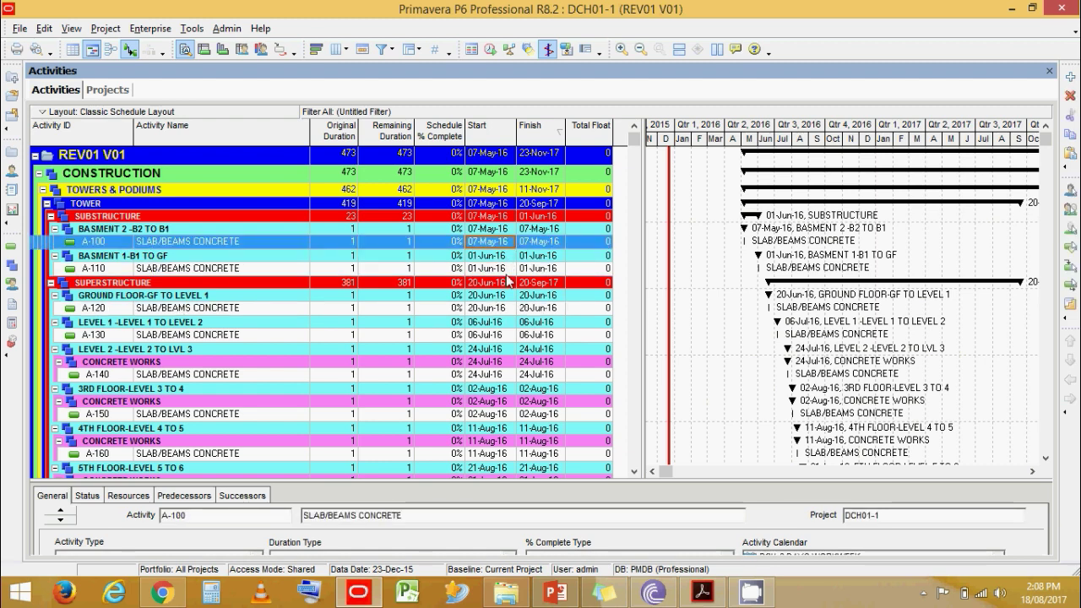
pyautogui.click(503, 270)
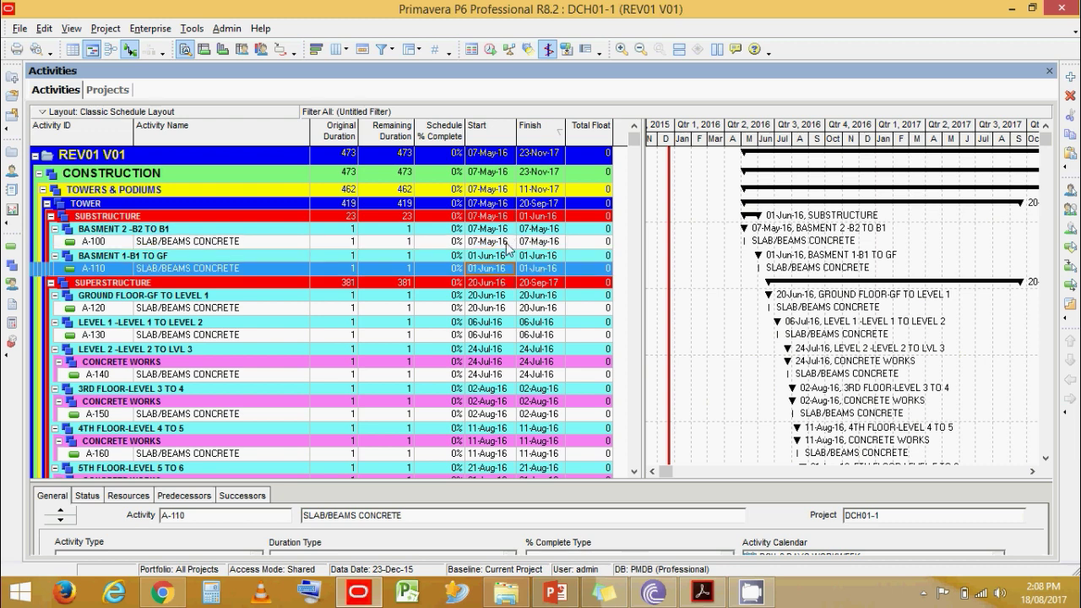
pyautogui.click(507, 242)
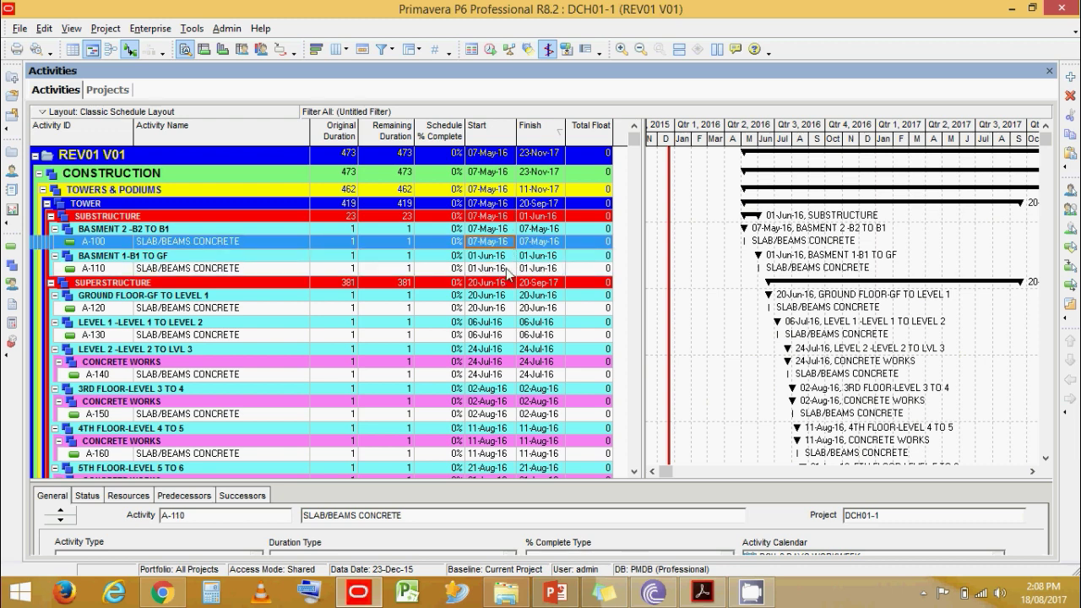
pyautogui.click(508, 268)
pyautogui.click(501, 309)
pyautogui.click(502, 336)
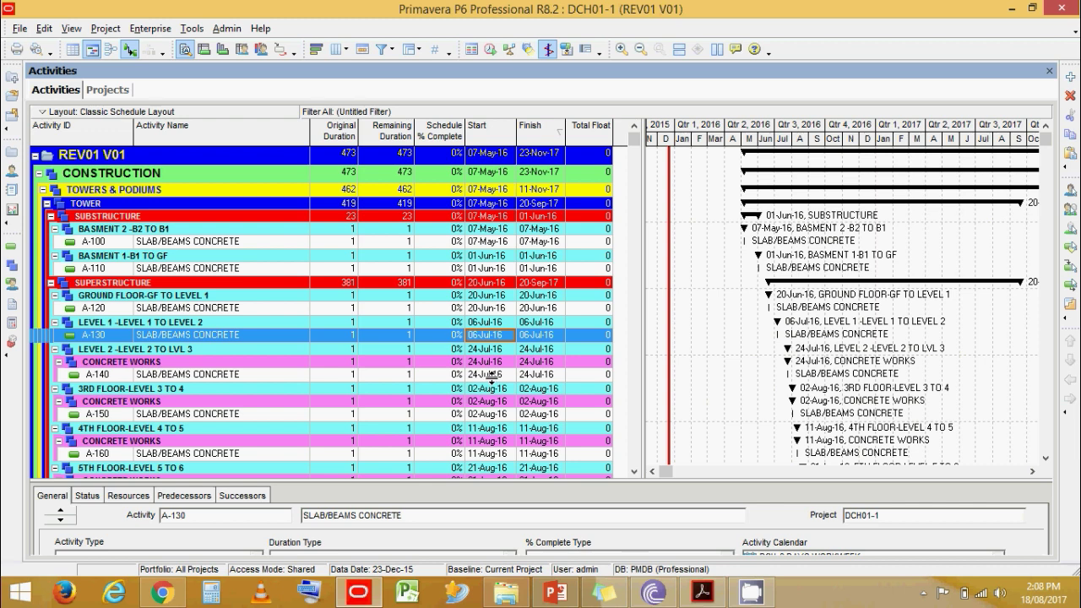
pyautogui.click(492, 375)
pyautogui.scroll(-2, 492, 371)
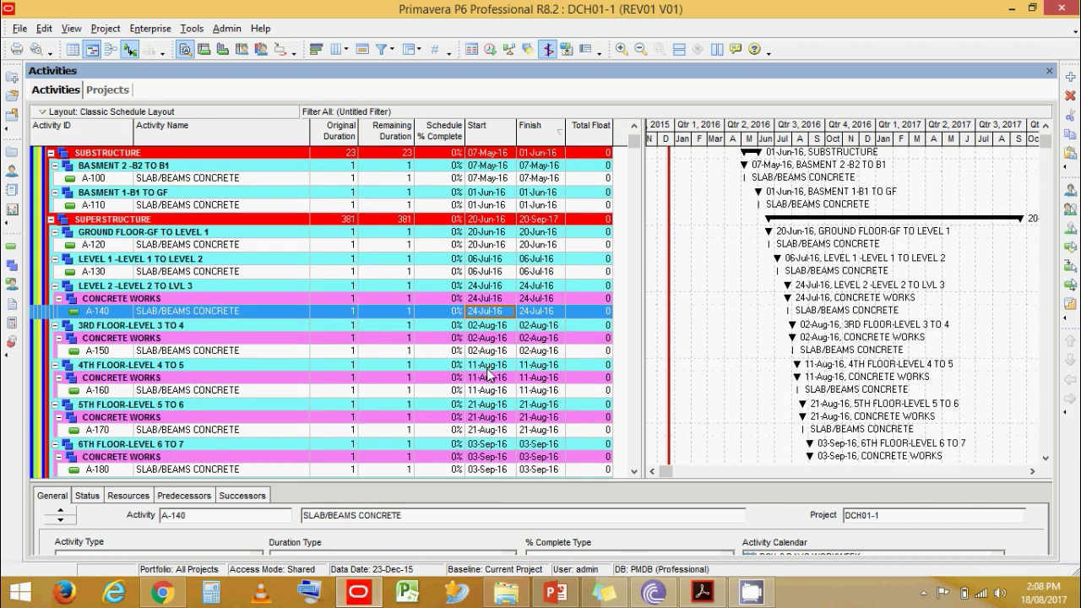
pyautogui.click(493, 431)
# Step: Compress the Gantt chart timescale to fit the whole project period in view
pyautogui.scroll(3, 493, 437)
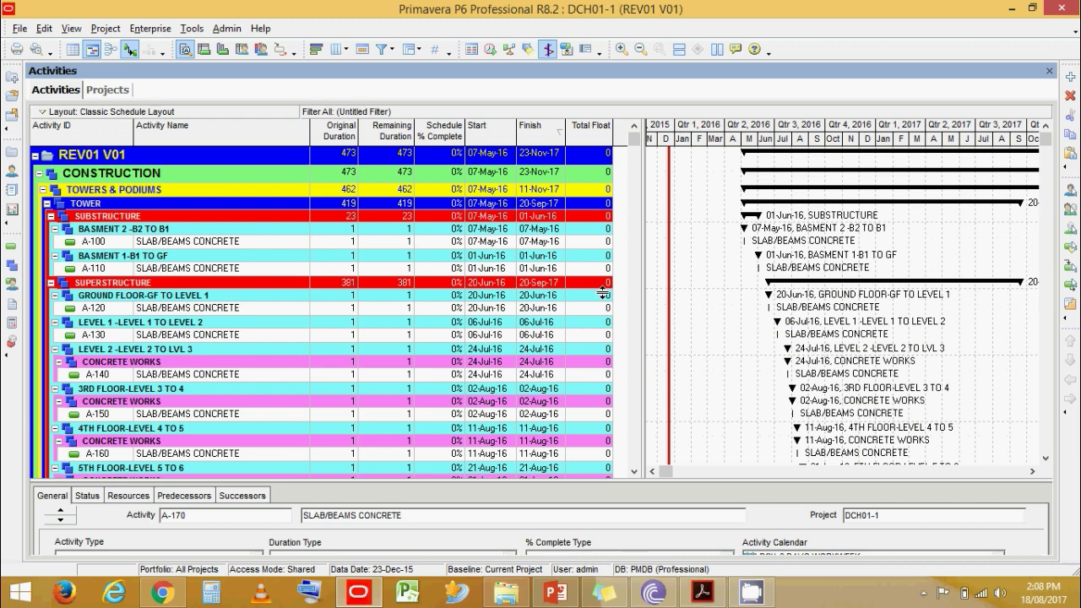
pyautogui.click(676, 240)
pyautogui.moveTo(845, 133); pyautogui.dragTo(771, 132)
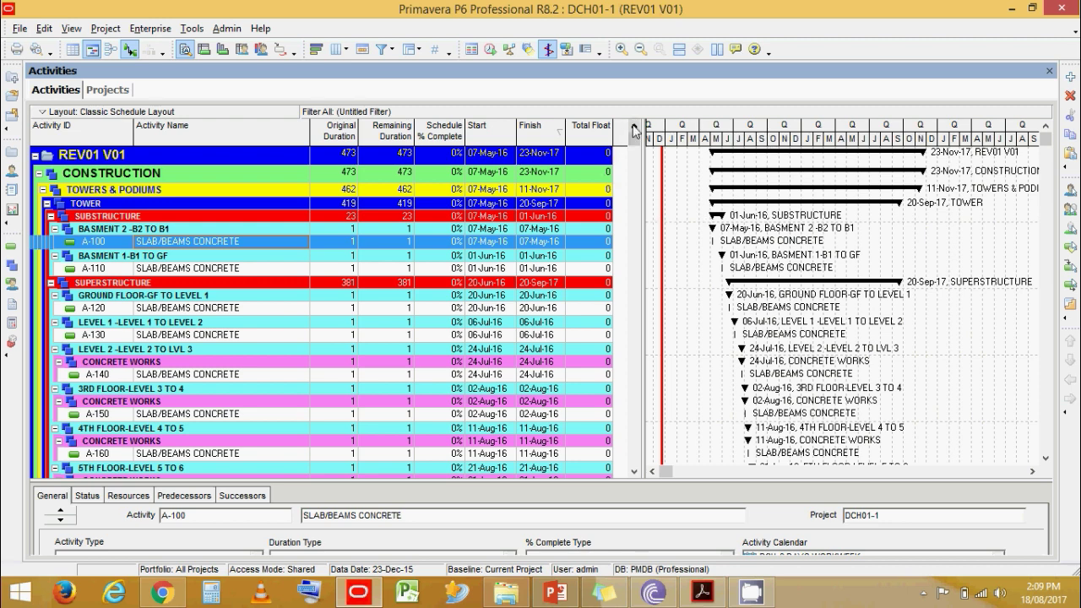
# Step: Switch to Tracking Sheet.pdf in Acrobat Reader and examine the monthly Plan and Cum Plan rows of the slab tracking chart
pyautogui.click(700, 593)
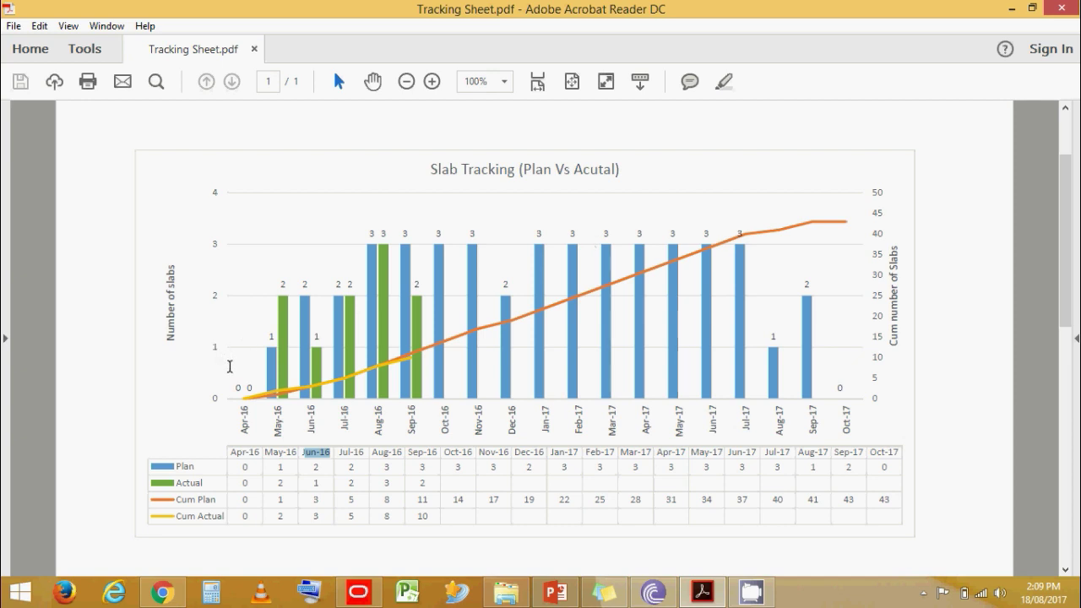
pyautogui.click(285, 468)
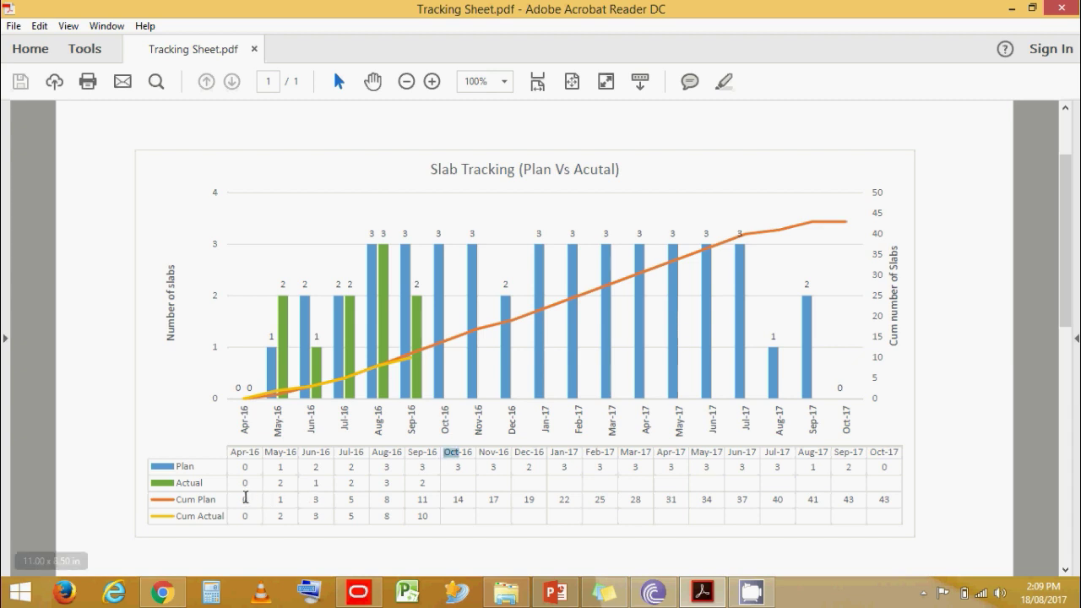
pyautogui.moveTo(242, 500); pyautogui.dragTo(883, 499)
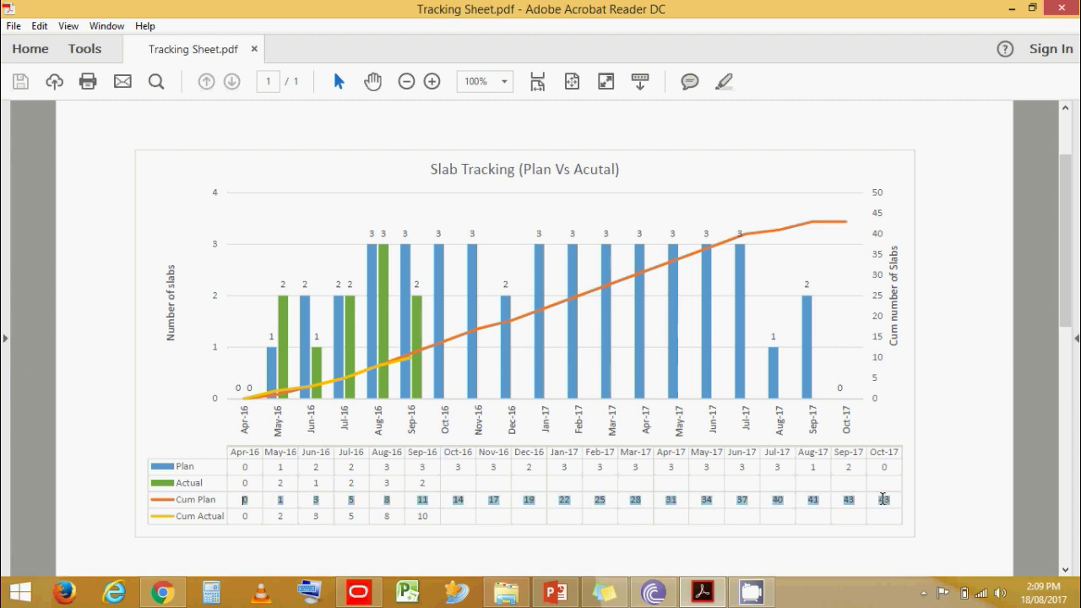
pyautogui.moveTo(742, 467); pyautogui.dragTo(386, 467)
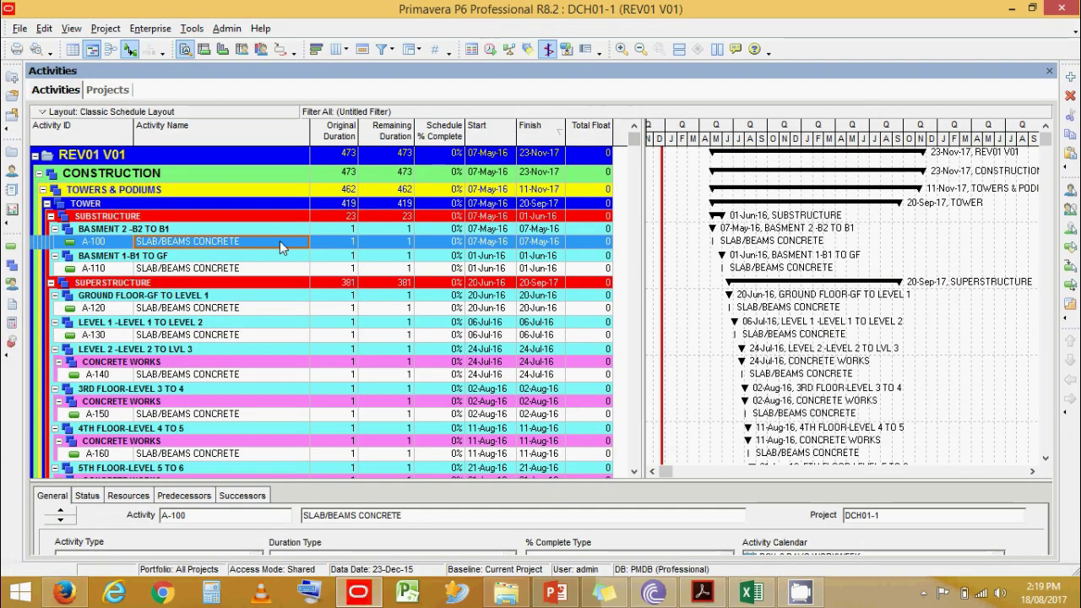
# Step: Copy all activity rows from the Primavera schedule and paste them into the blank Excel worksheet starting at cell C3
pyautogui.scroll(-2, 280, 242)
pyautogui.scroll(1, 280, 244)
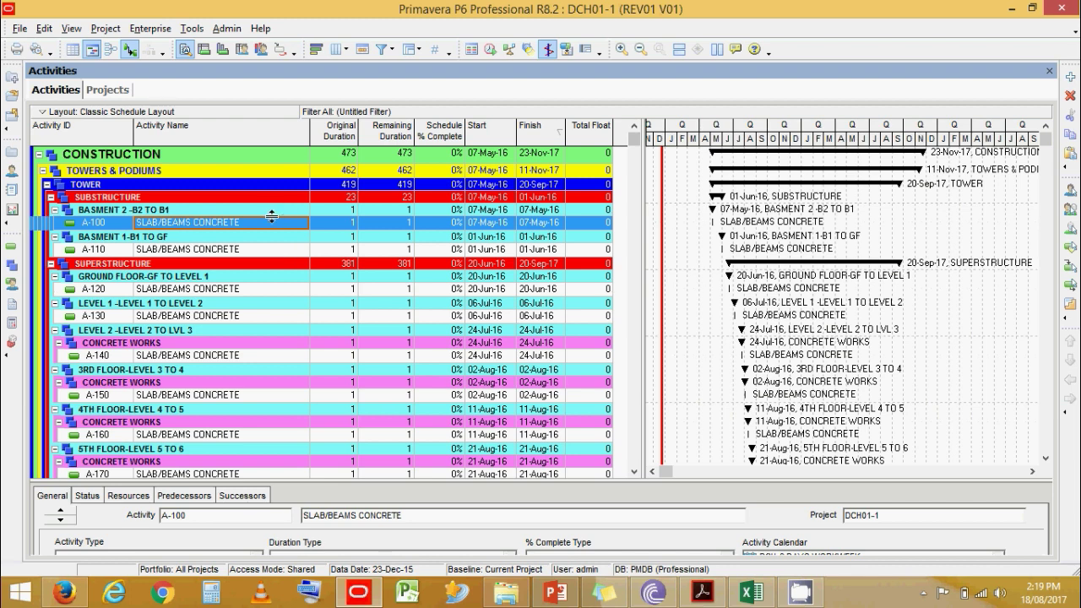
pyautogui.scroll(-6, 272, 244)
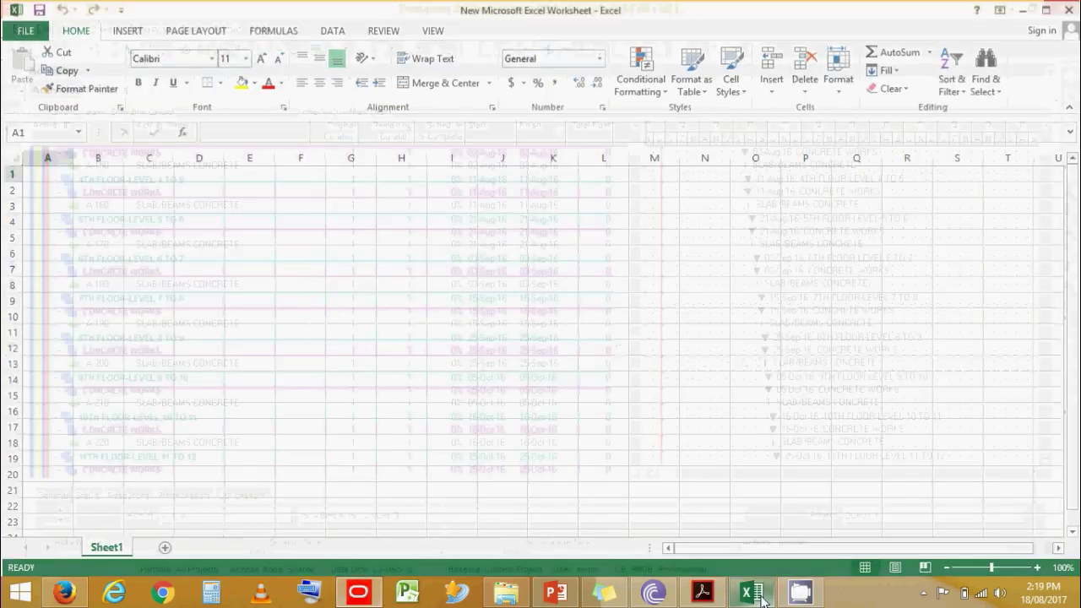
pyautogui.scroll(-4, 332, 411)
pyautogui.scroll(-12, 332, 410)
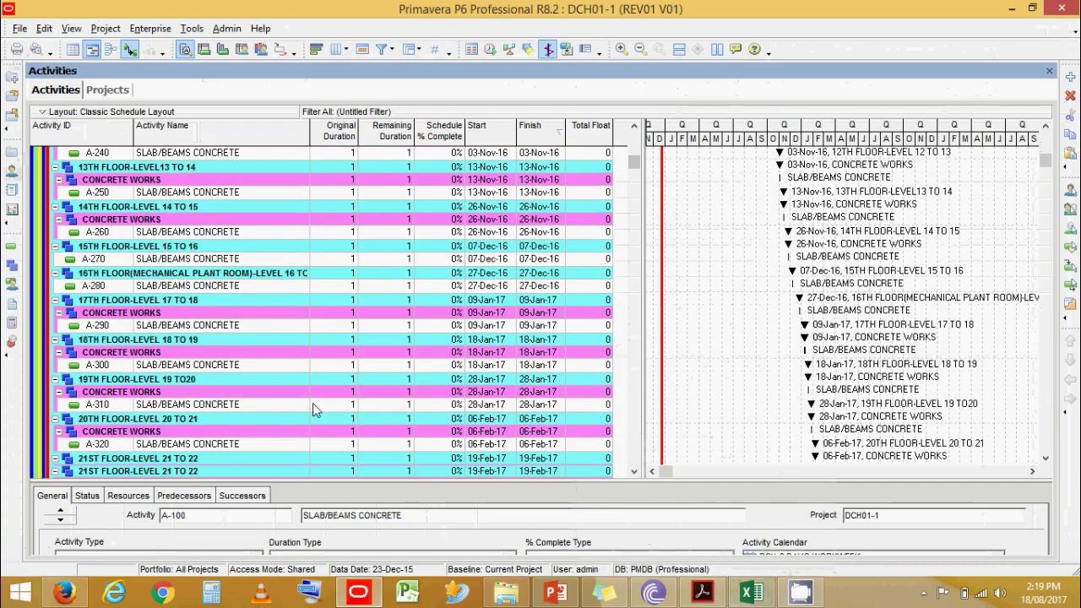
pyautogui.scroll(-13, 312, 416)
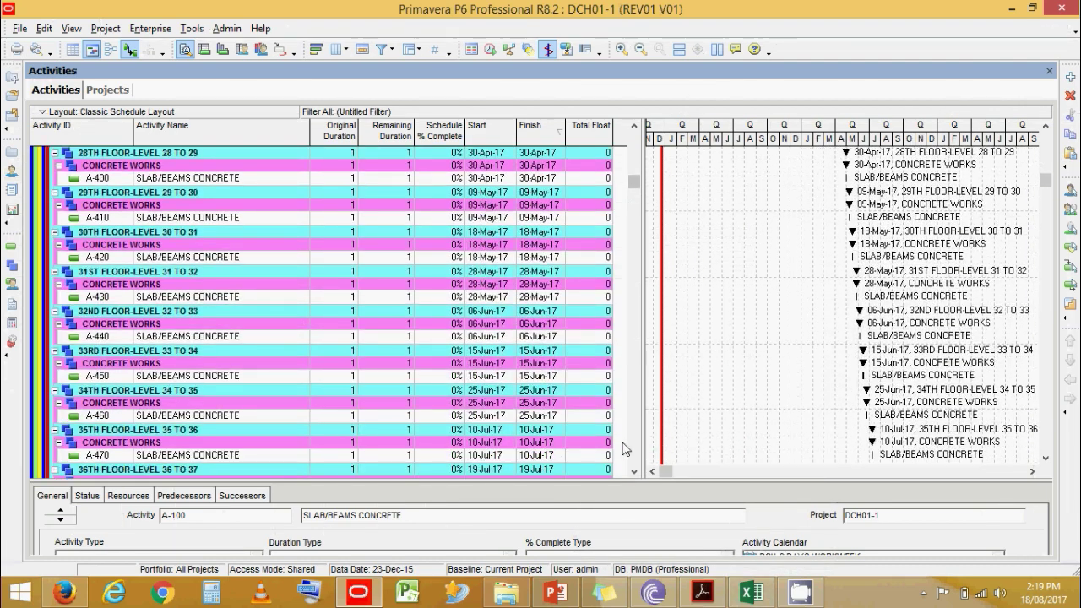
pyautogui.hotkey('ctrl', 'a')
pyautogui.click(750, 594)
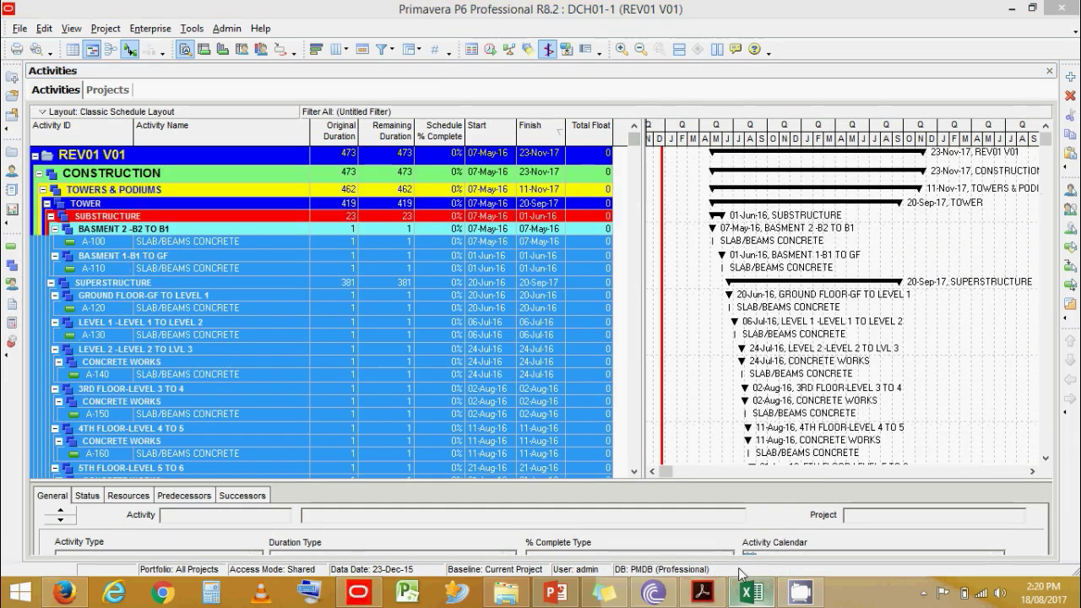
pyautogui.click(133, 198)
pyautogui.hotkey('ctrl', 'v')
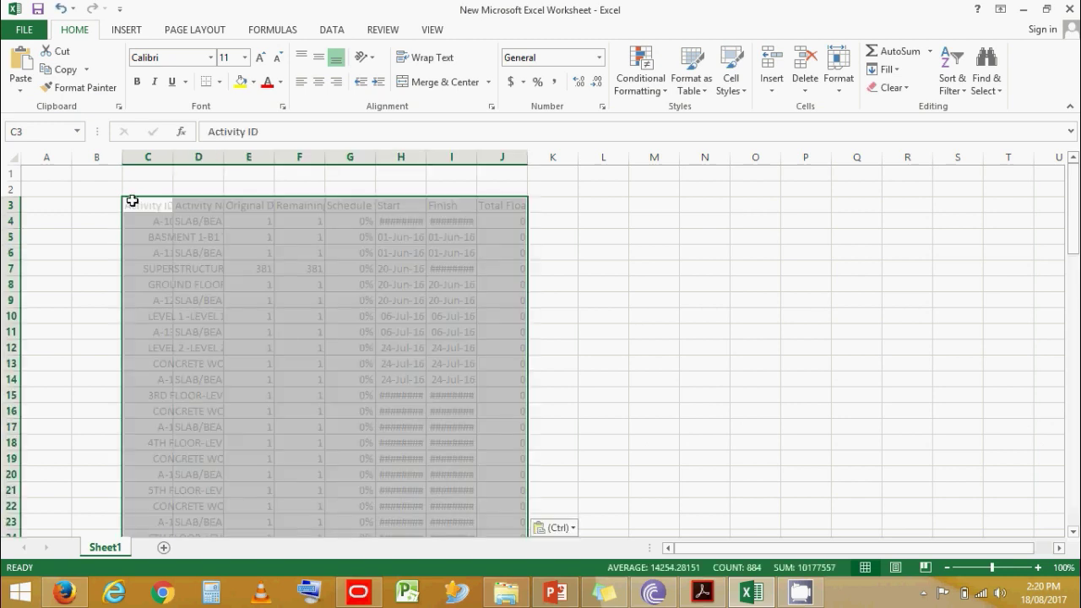
# Step: Auto-fit the widths of the pasted table's columns and narrow the Activity ID column
pyautogui.click(758, 283)
pyautogui.moveTo(96, 157); pyautogui.dragTo(544, 157)
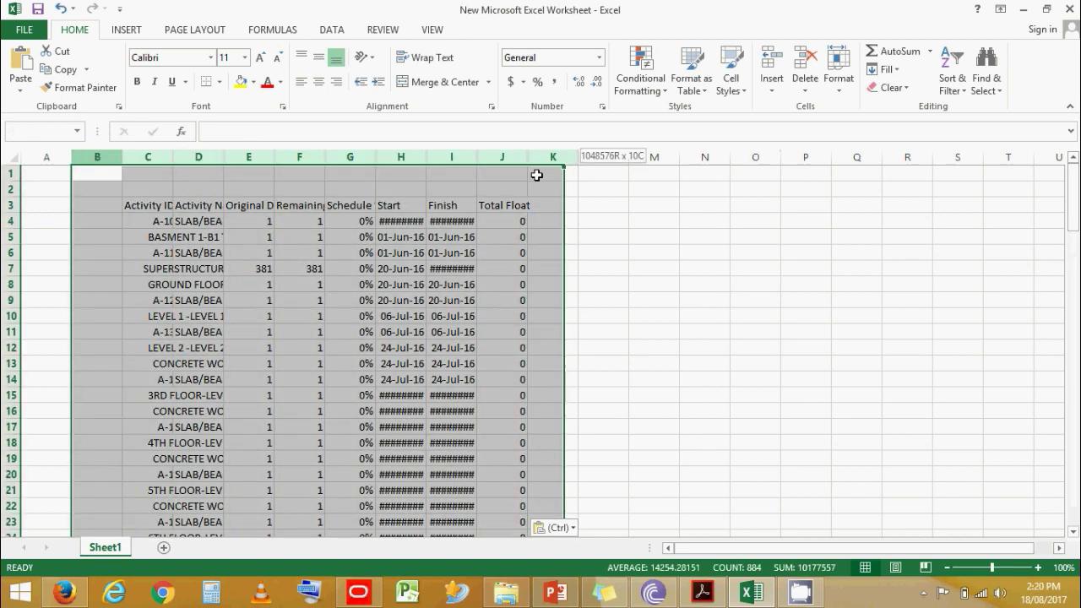
pyautogui.doubleClick(476, 157)
pyautogui.click(460, 252)
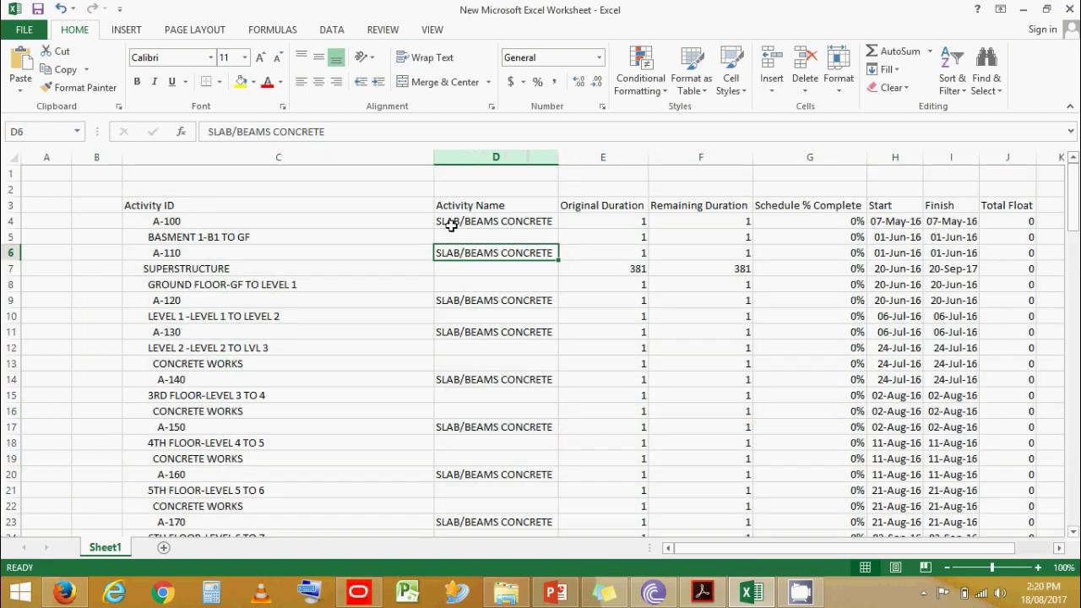
pyautogui.moveTo(428, 164); pyautogui.dragTo(329, 163)
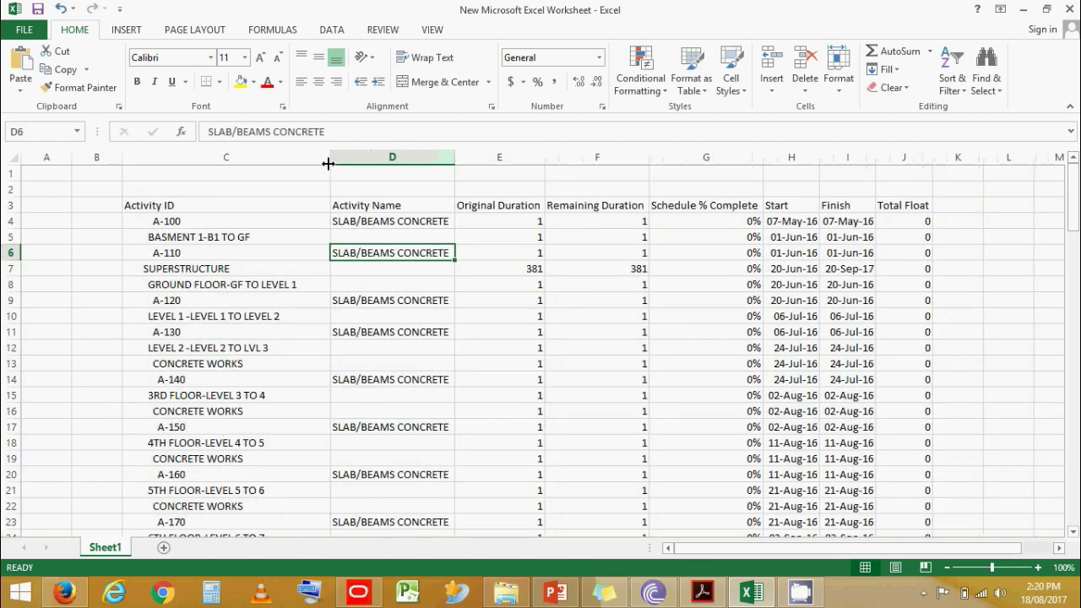
pyautogui.click(986, 247)
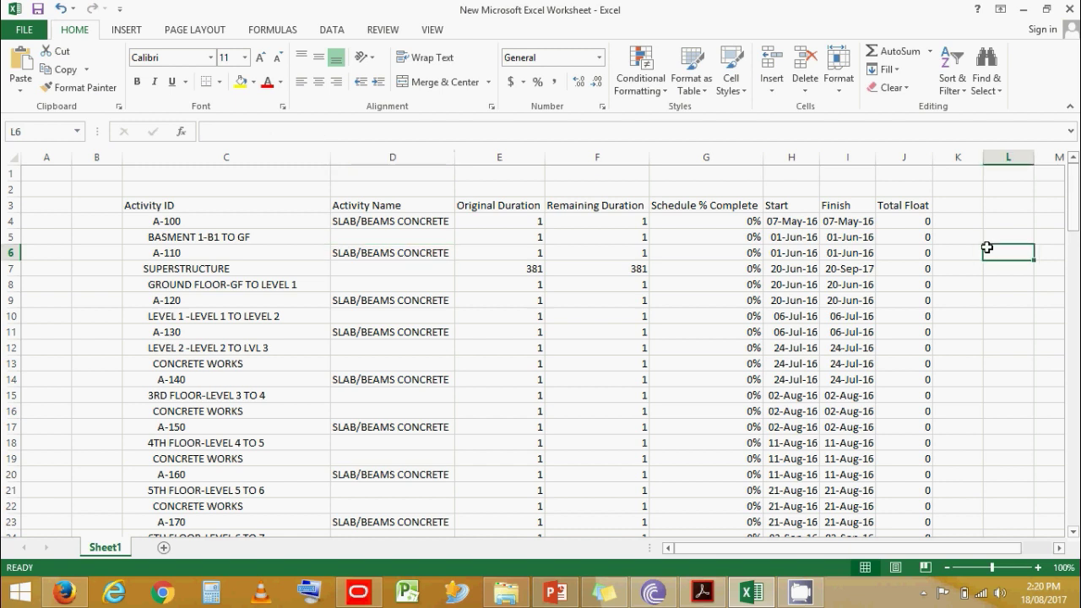
# Step: Delete the Original Duration, Remaining Duration, Schedule % Complete and Total Float columns
pyautogui.click(484, 149)
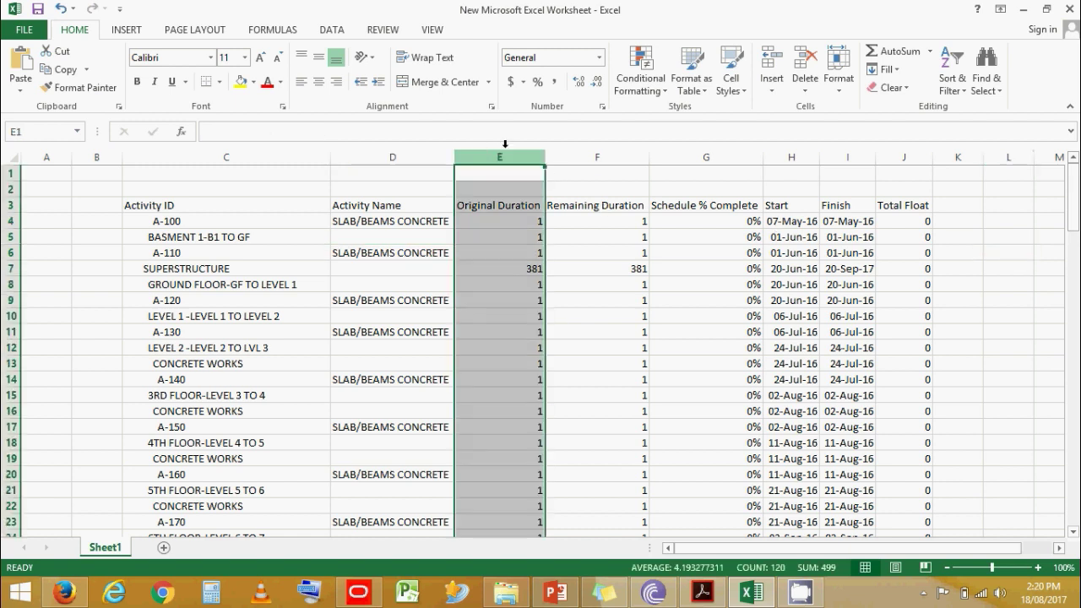
pyautogui.keyDown('ctrl'); pyautogui.click(589, 150); pyautogui.keyUp('ctrl')
pyautogui.keyDown('ctrl'); pyautogui.click(674, 155); pyautogui.keyUp('ctrl')
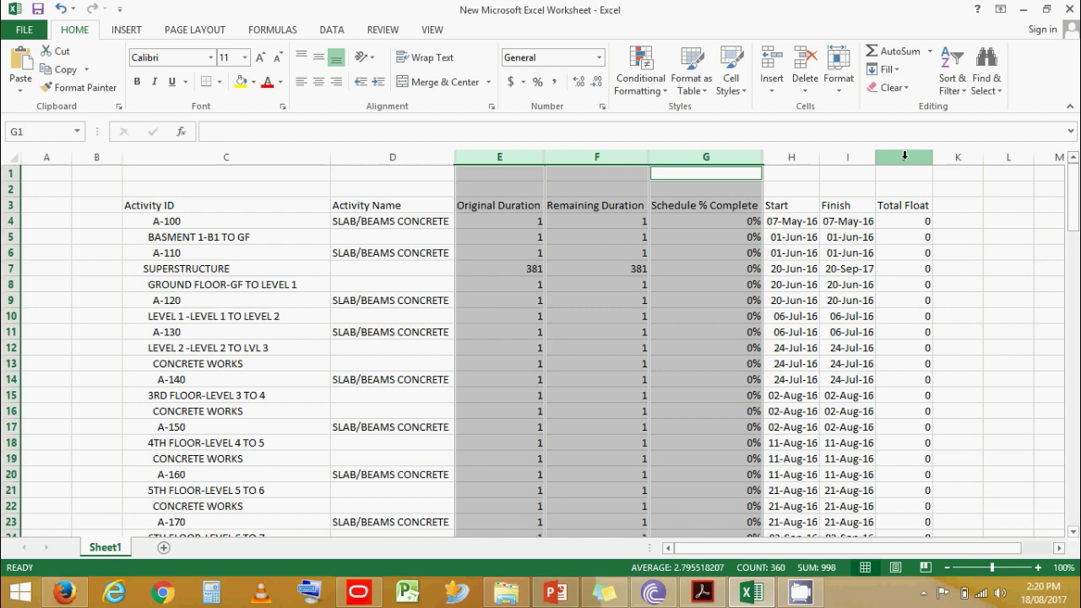
pyautogui.keyDown('ctrl'); pyautogui.click(904, 152); pyautogui.keyUp('ctrl')
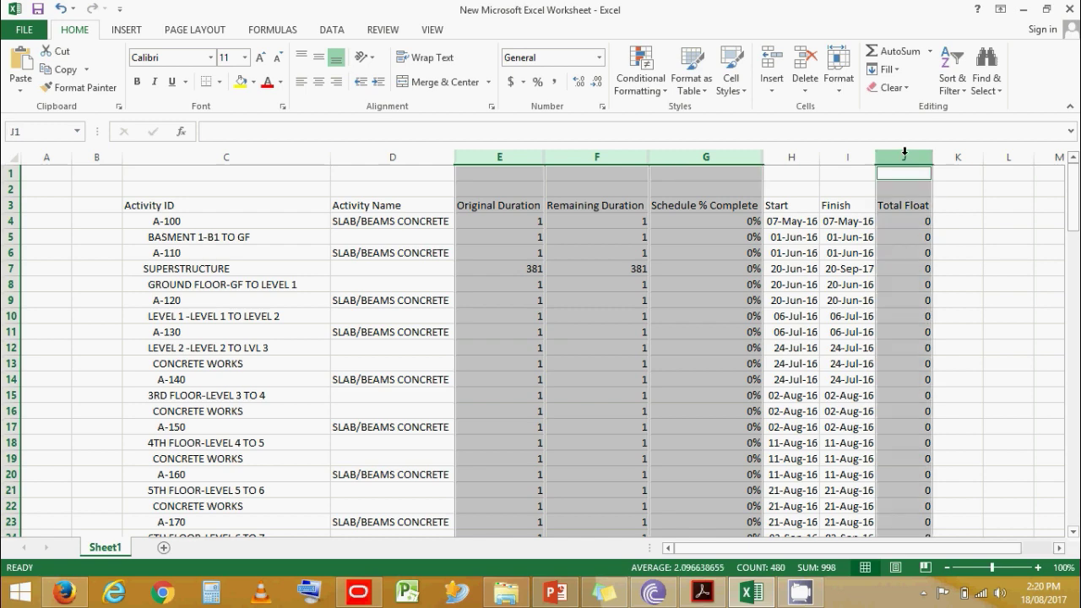
pyautogui.rightClick(905, 152)
pyautogui.click(990, 281)
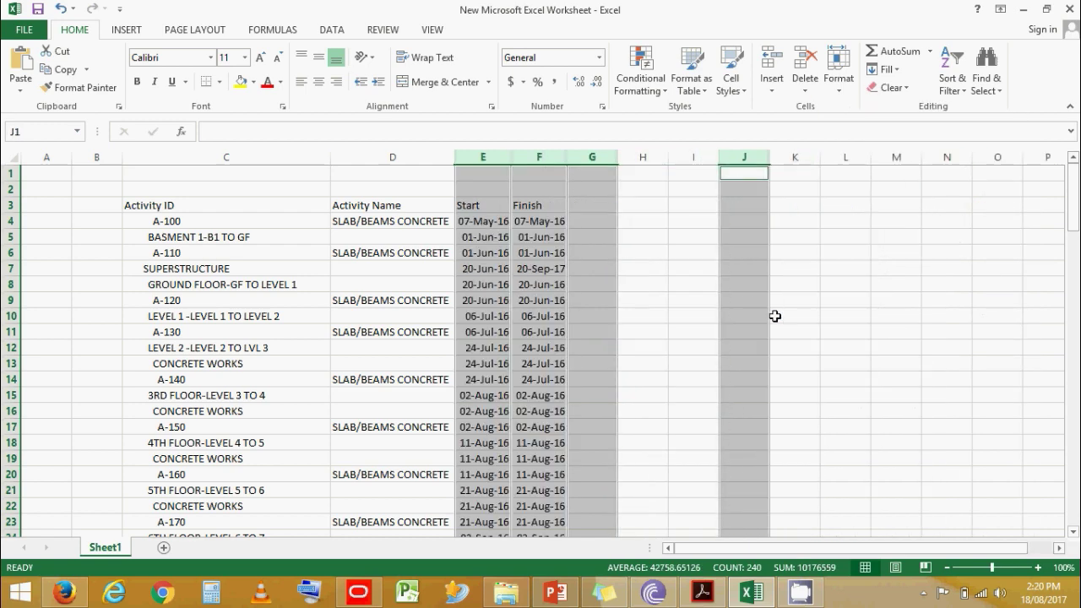
pyautogui.click(627, 249)
# Step: Delete the Start column, keeping only the Finish dates
pyautogui.click(482, 153)
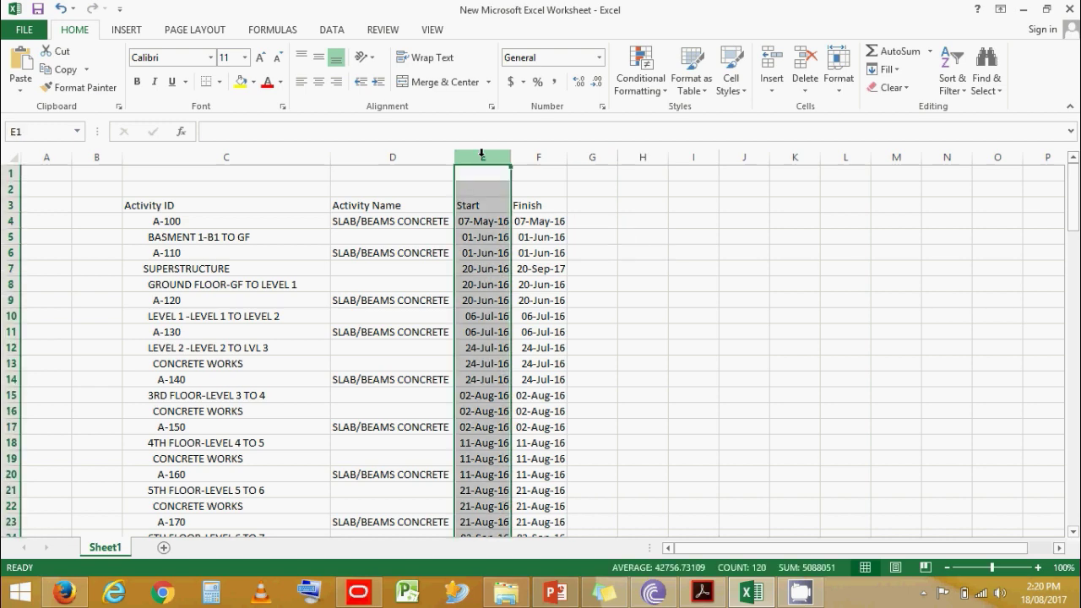
pyautogui.rightClick(482, 153)
pyautogui.click(572, 292)
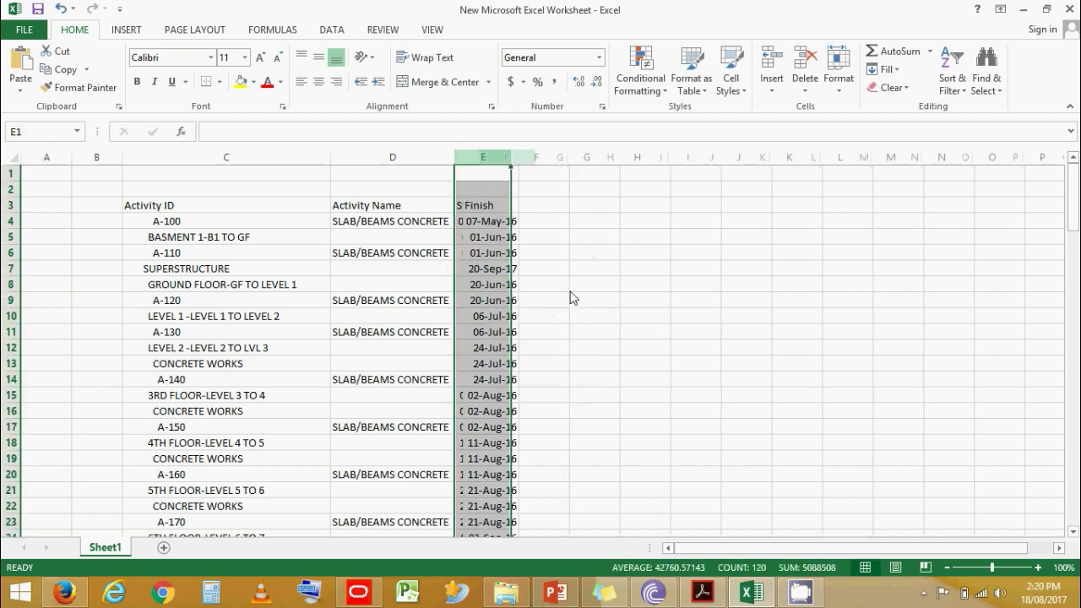
pyautogui.click(570, 290)
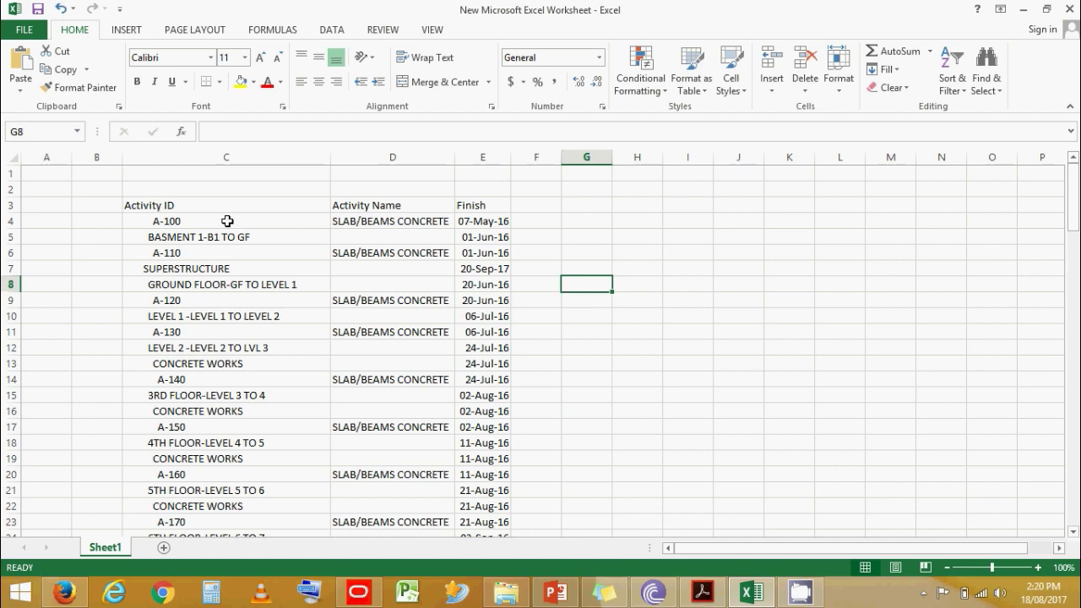
# Step: Apply a filter to the whole table from the Activity ID header in C3 to the last Finish date in E122
pyautogui.click(169, 206)
pyautogui.moveTo(1073, 208); pyautogui.dragTo(1072, 507)
pyautogui.scroll(-3, 527, 486)
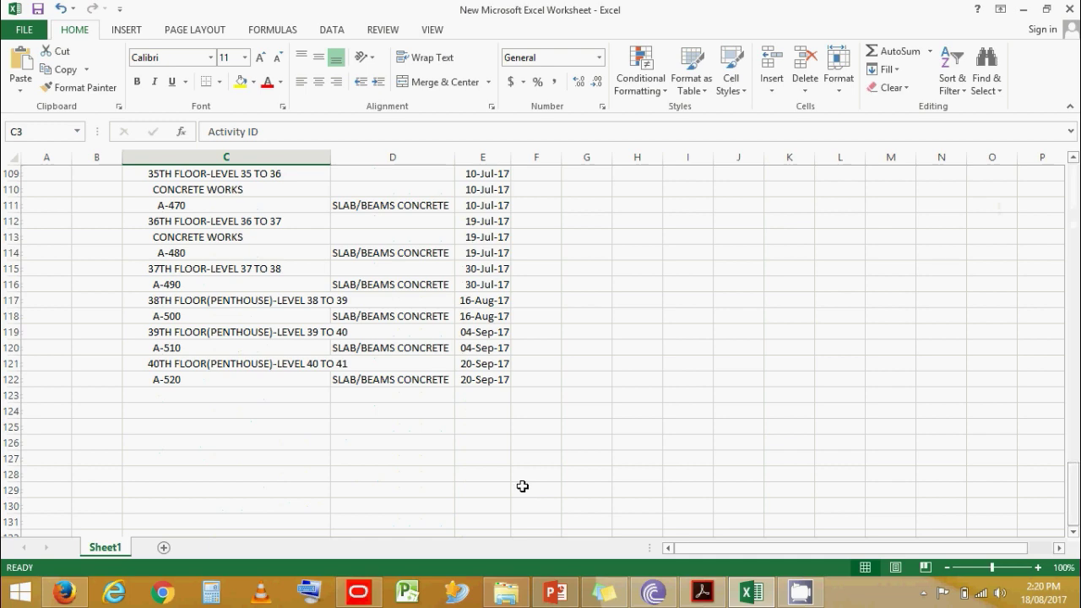
pyautogui.keyDown('shift'); pyautogui.click(467, 379); pyautogui.keyUp('shift')
pyautogui.click(951, 83)
pyautogui.click(974, 169)
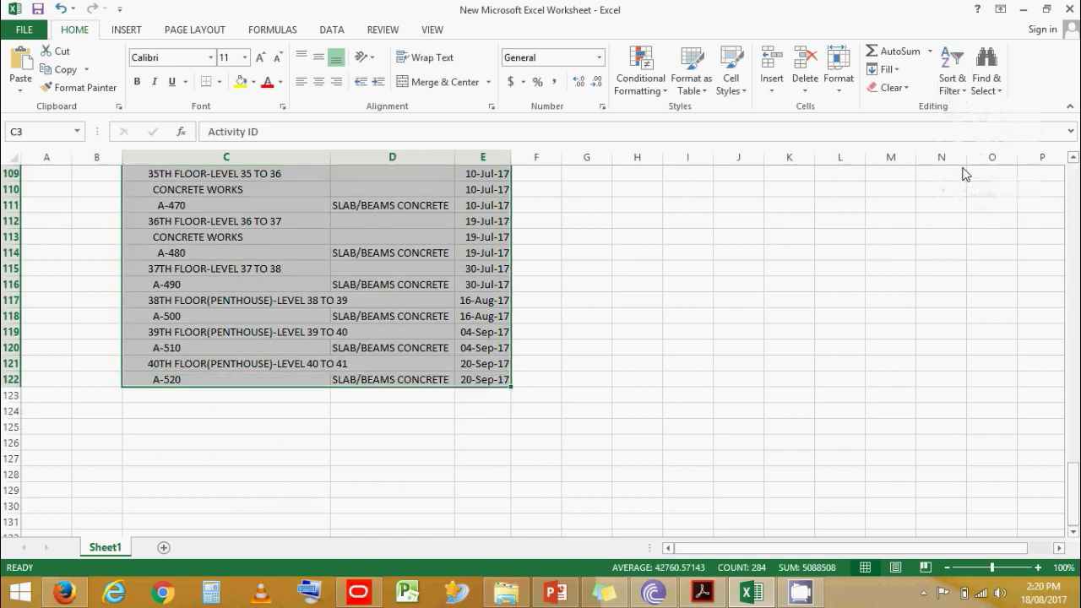
pyautogui.click(668, 329)
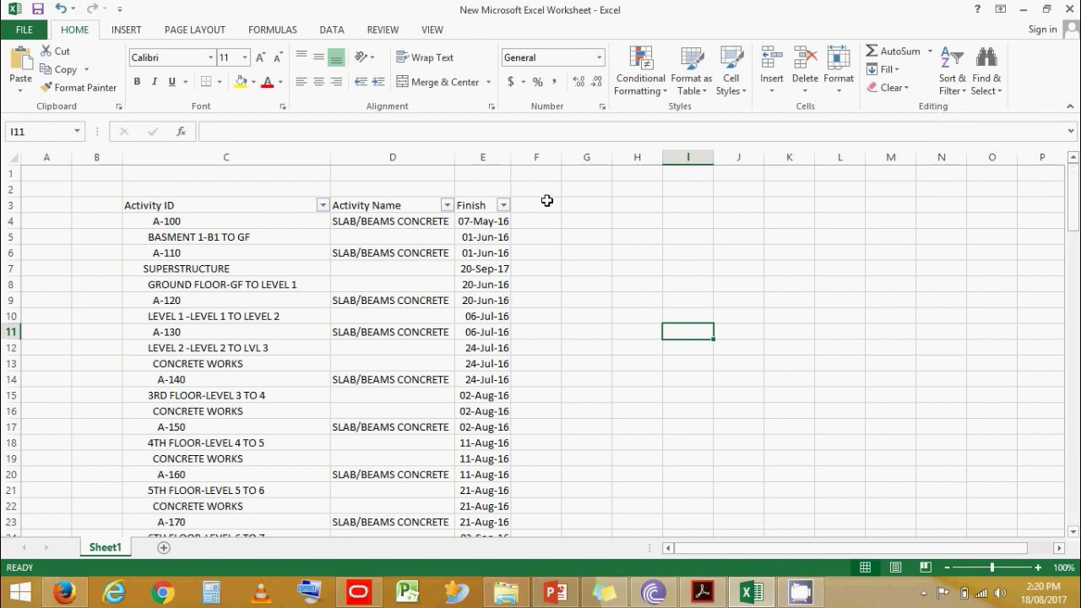
# Step: Filter the Activity Name column to exclude SLAB/BEAMS CONCRETE and show only the blank rows
pyautogui.click(447, 205)
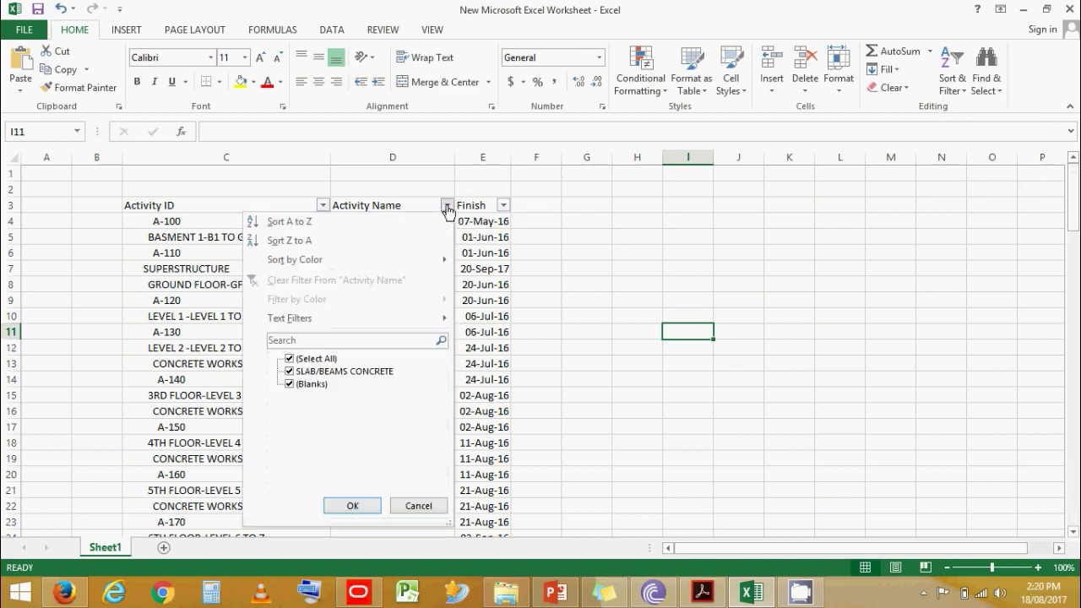
pyautogui.click(291, 372)
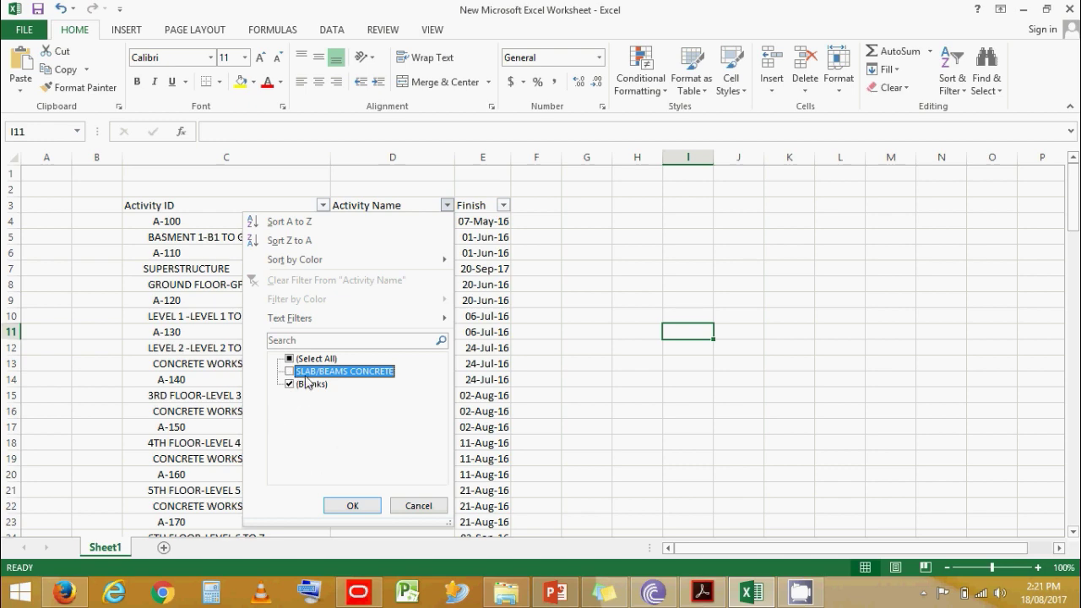
pyautogui.click(352, 506)
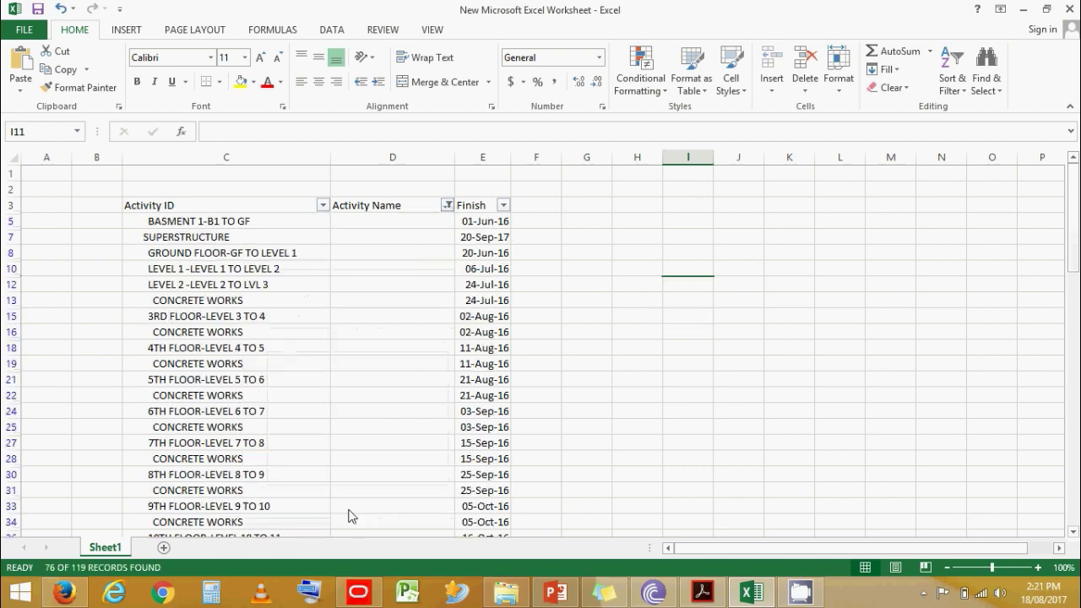
# Step: Delete all the filtered rows with a blank Activity Name, from row 5 through row 124
pyautogui.click(630, 312)
pyautogui.scroll(-3, 313, 346)
pyautogui.scroll(-10, 312, 346)
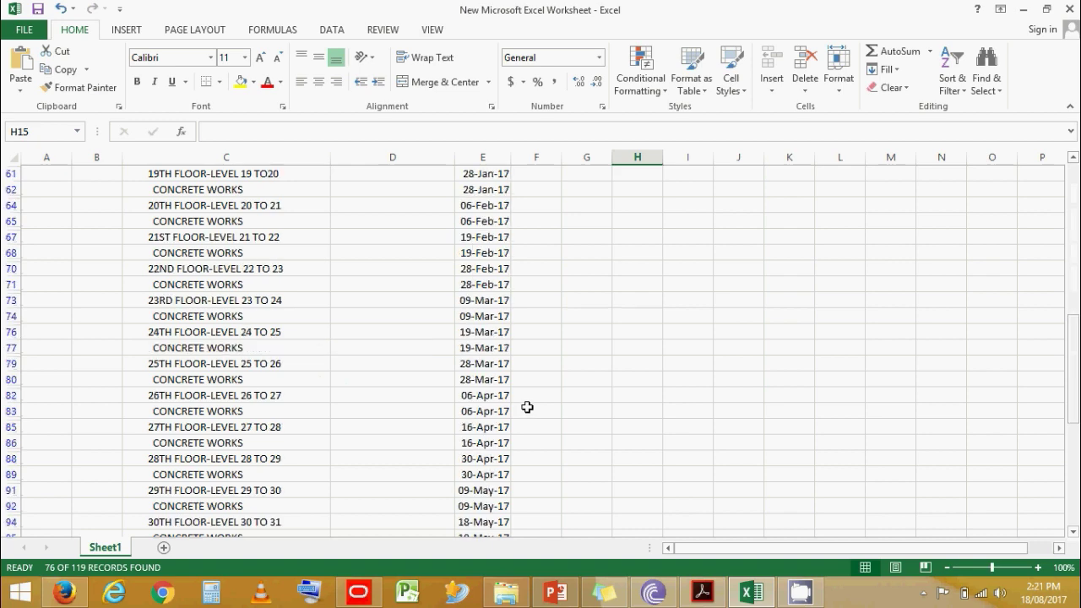
pyautogui.scroll(-3, 363, 413)
pyautogui.scroll(-4, 978, 400)
pyautogui.scroll(15, 985, 330)
pyautogui.moveTo(1073, 254); pyautogui.dragTo(1073, 227)
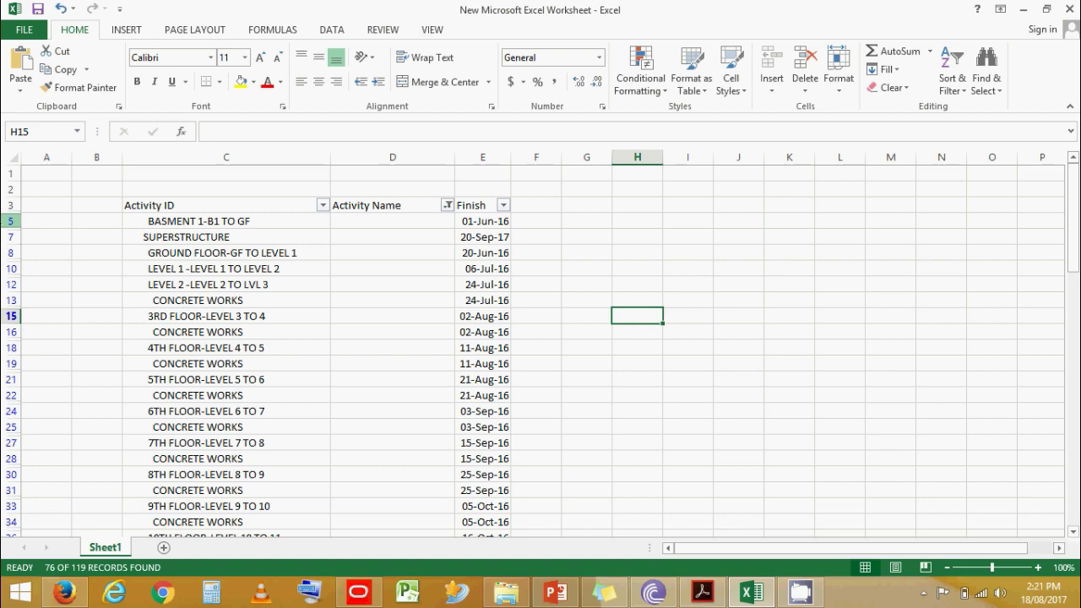
pyautogui.click(11, 220)
pyautogui.scroll(-20, 79, 374)
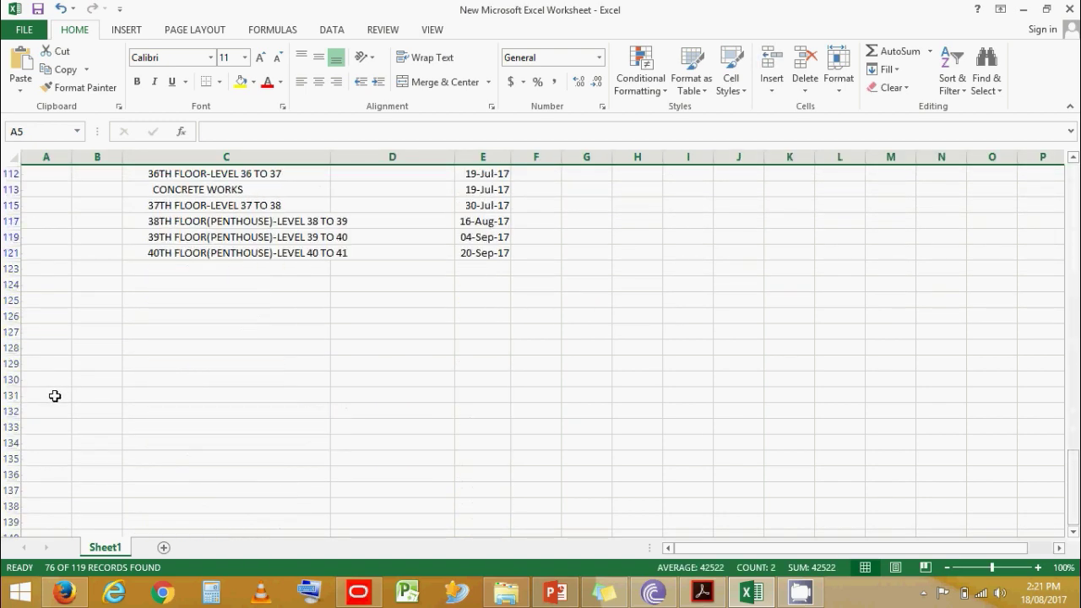
pyautogui.keyDown('shift'); pyautogui.click(12, 284); pyautogui.keyUp('shift')
pyautogui.rightClick(11, 284)
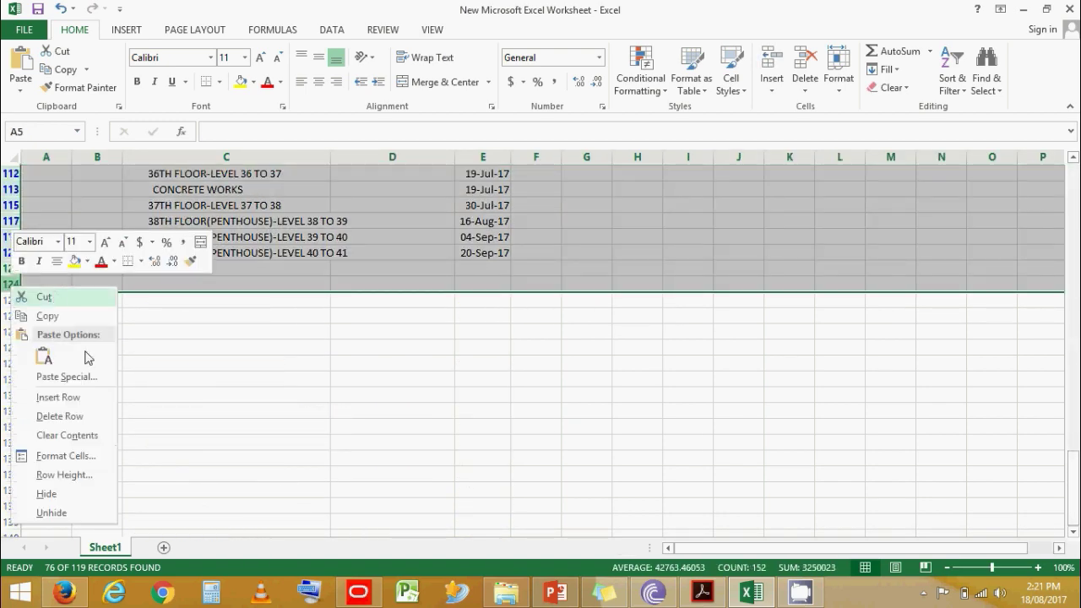
pyautogui.click(93, 423)
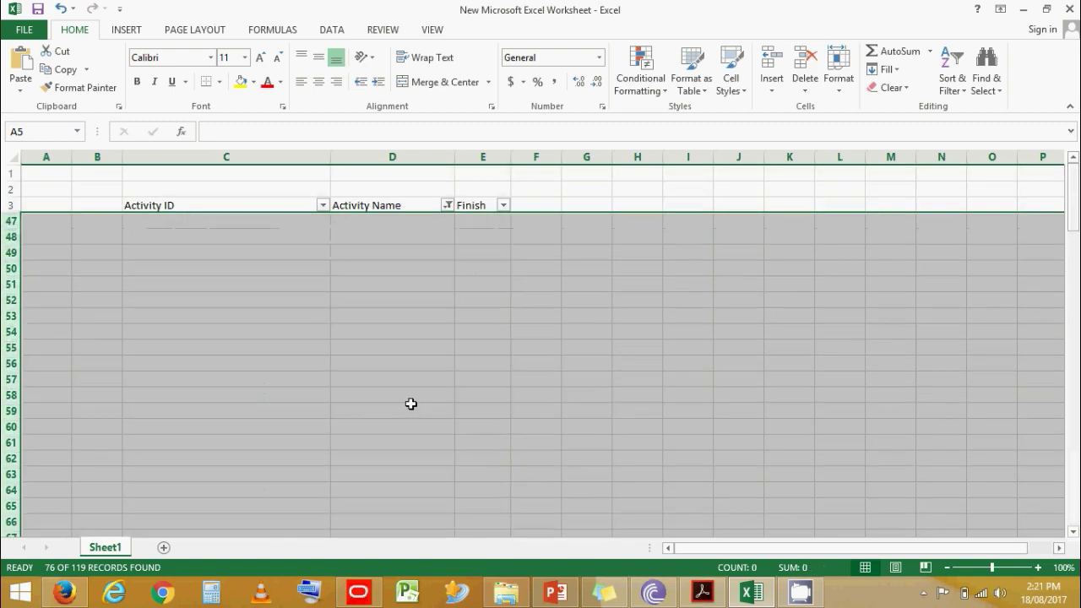
pyautogui.click(412, 406)
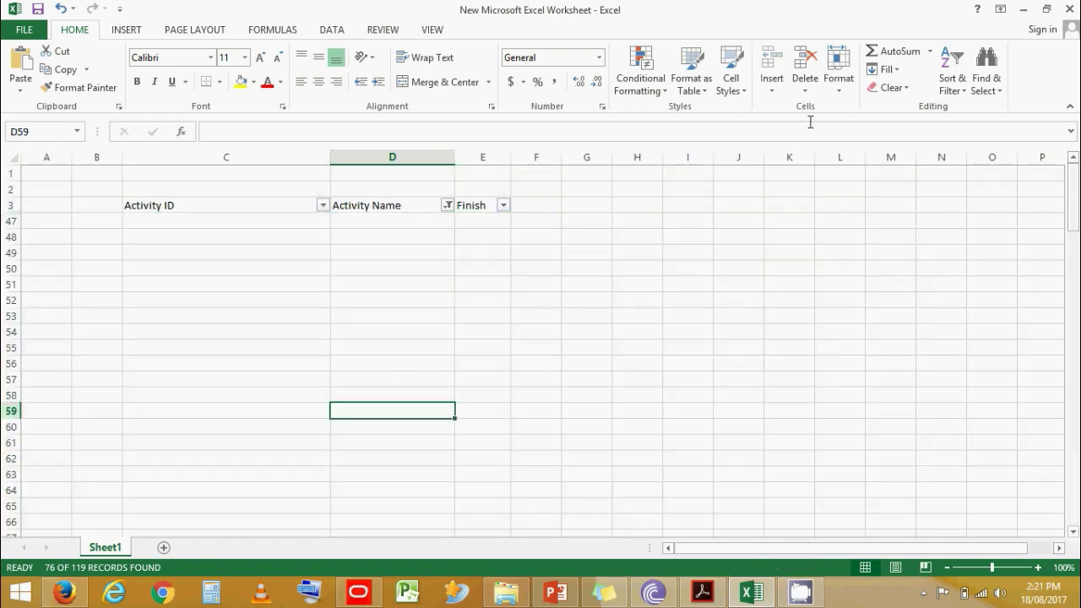
# Step: Clear the Activity Name filter criteria to show the SLAB/BEAMS CONCRETE rows, and narrow the Activity ID column to fit its IDs
pyautogui.click(952, 84)
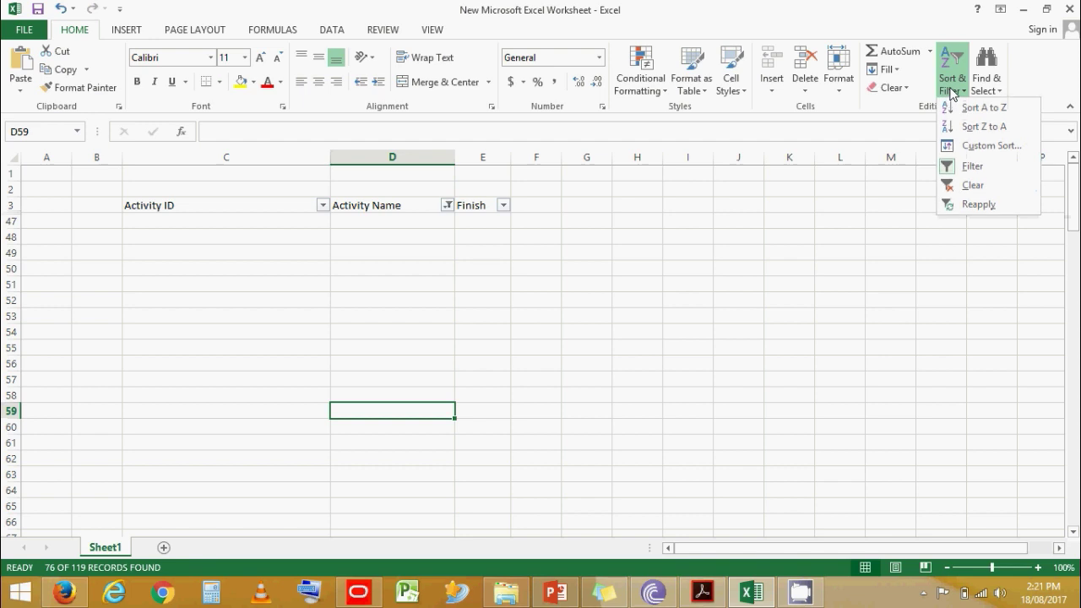
pyautogui.click(963, 164)
pyautogui.click(637, 251)
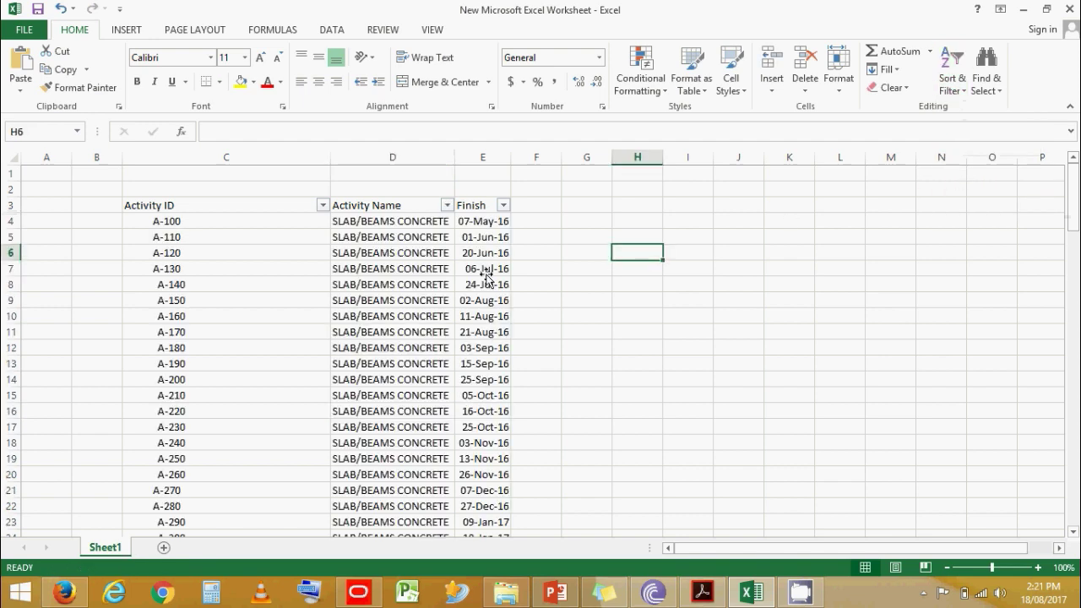
pyautogui.moveTo(330, 159); pyautogui.dragTo(241, 168)
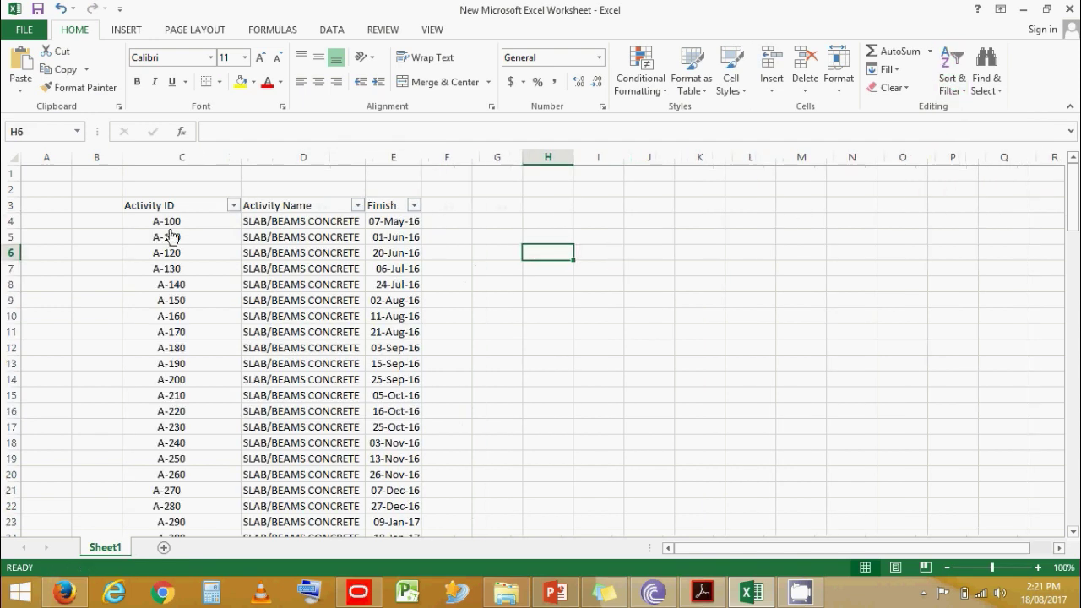
# Step: Review the activity ID in C4, the activity names in column D and the finish date in E4
pyautogui.click(170, 223)
pyautogui.click(304, 218)
pyautogui.click(306, 267)
pyautogui.click(302, 378)
pyautogui.click(302, 300)
pyautogui.click(302, 252)
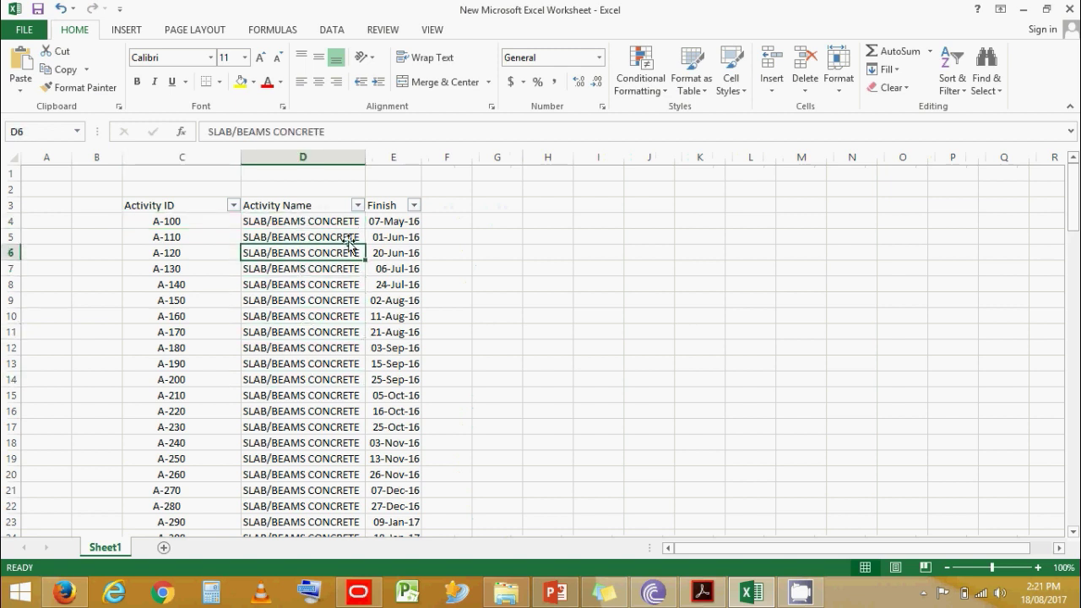
pyautogui.click(381, 222)
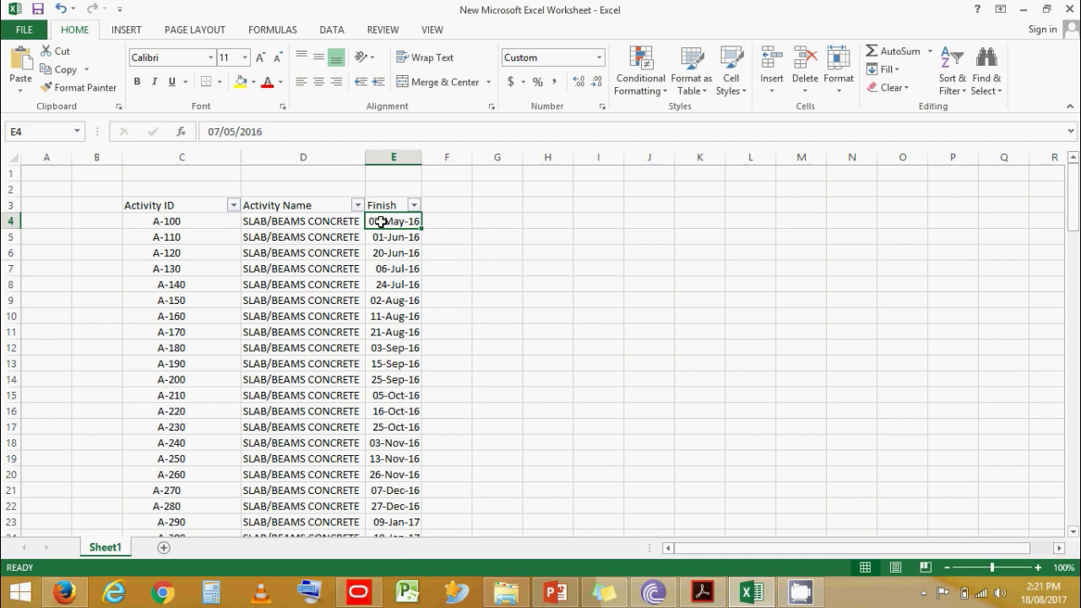
# Step: Delete the Activity Name column and remove the filter from the Activity ID and Finish table
pyautogui.click(317, 152)
pyautogui.rightClick(318, 154)
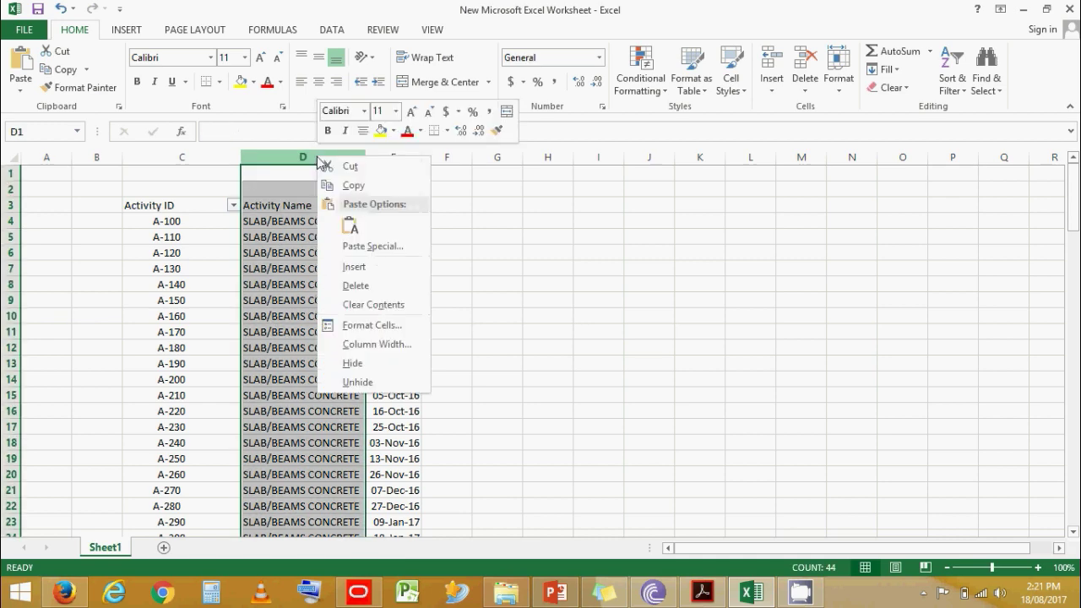
pyautogui.click(360, 292)
pyautogui.click(373, 285)
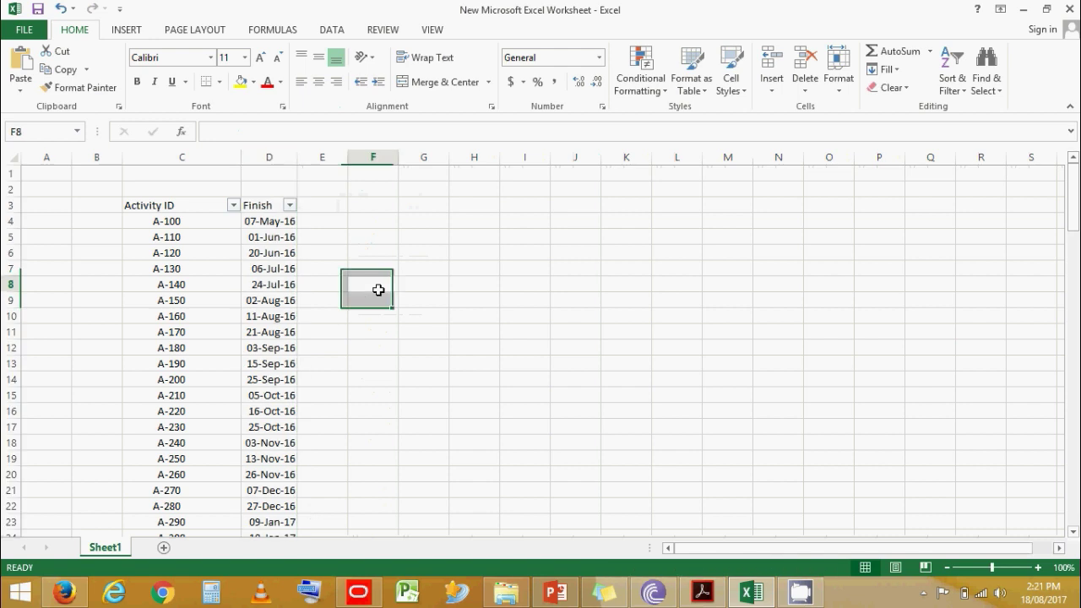
pyautogui.click(943, 93)
pyautogui.click(959, 162)
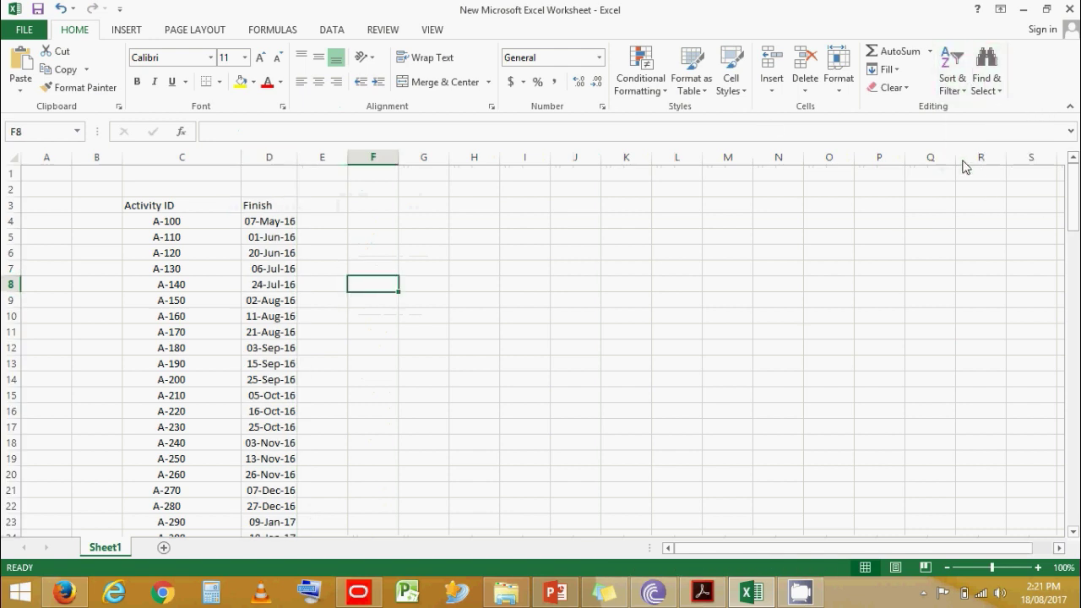
pyautogui.click(423, 288)
# Step: Copy the activity IDs and finish dates in C4:D46, without the headers
pyautogui.click(133, 223)
pyautogui.scroll(-16, 224, 278)
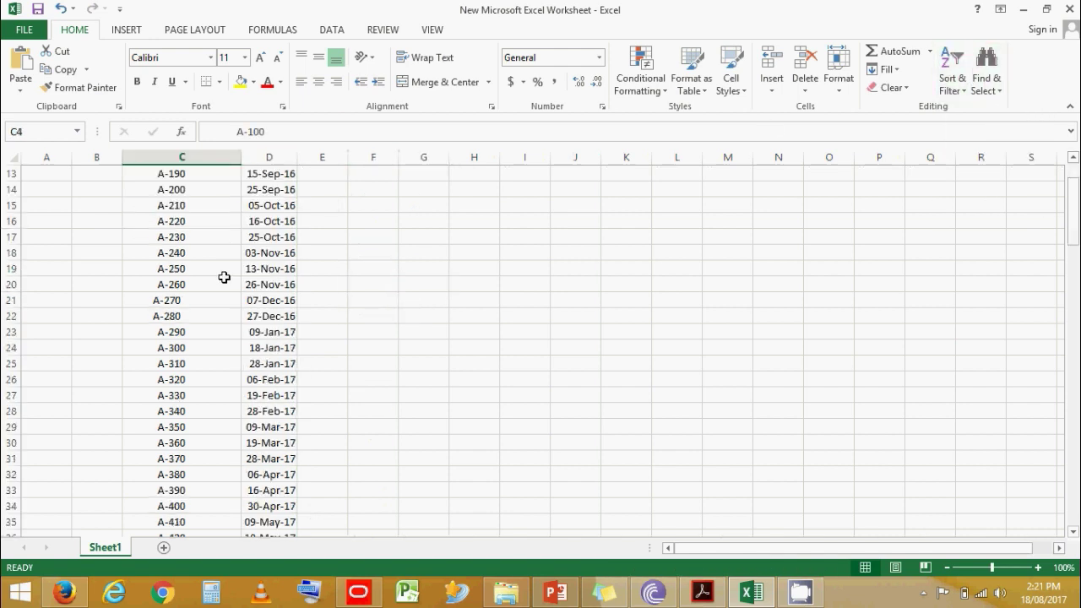
pyautogui.scroll(3, 257, 274)
pyautogui.keyDown('shift'); pyautogui.click(257, 269); pyautogui.keyUp('shift')
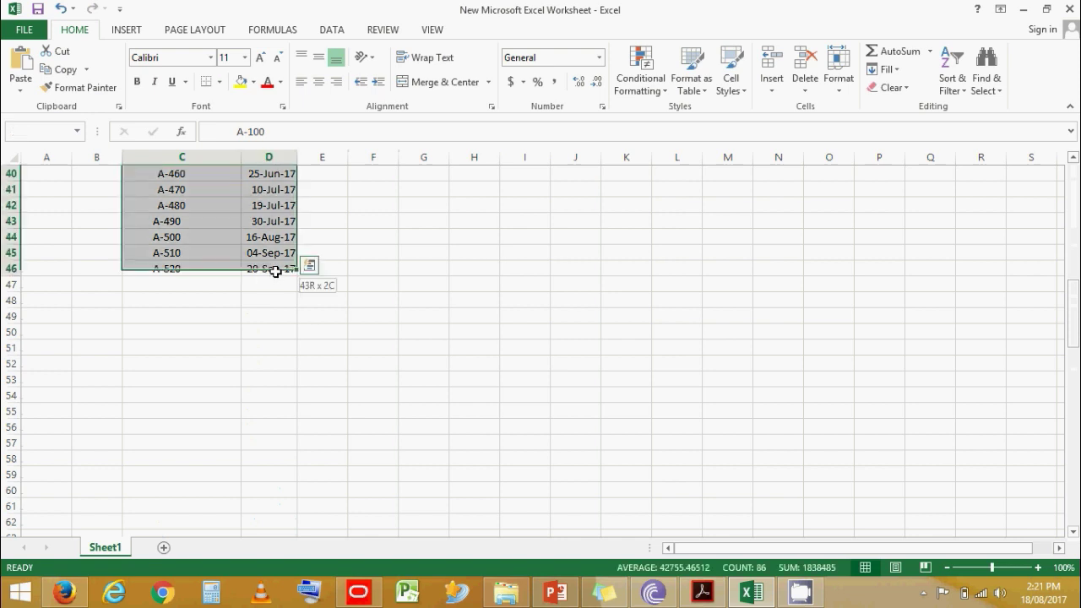
pyautogui.hotkey('ctrl', 'c')
# Step: Paste the copied IDs and dates transposed into rows, starting at cell F47, using Paste Special with Transpose
pyautogui.scroll(13, 258, 251)
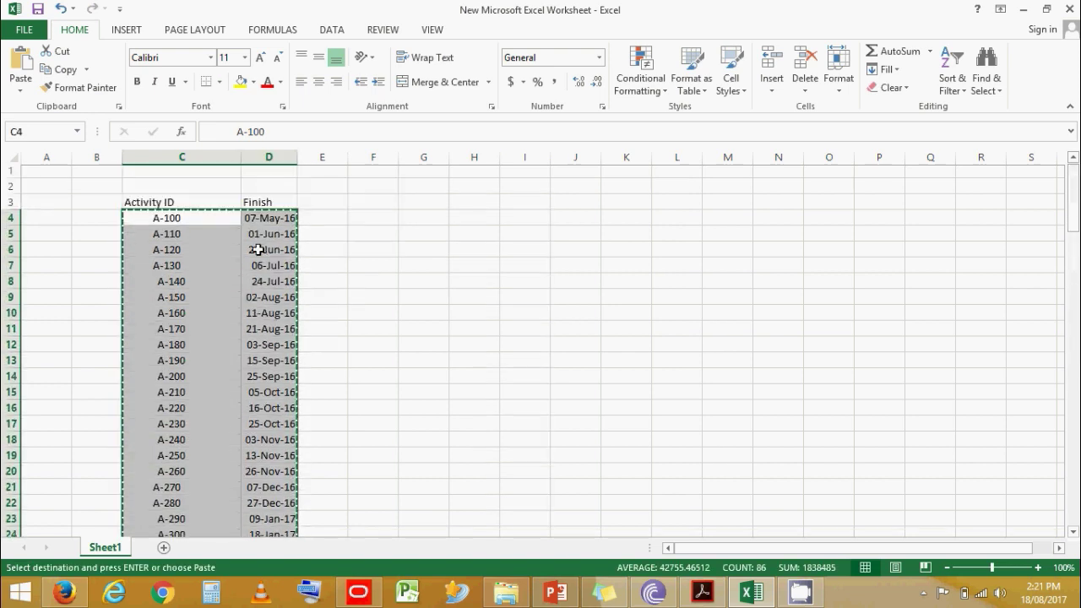
pyautogui.scroll(-7, 275, 252)
pyautogui.scroll(-9, 275, 251)
pyautogui.scroll(2, 275, 268)
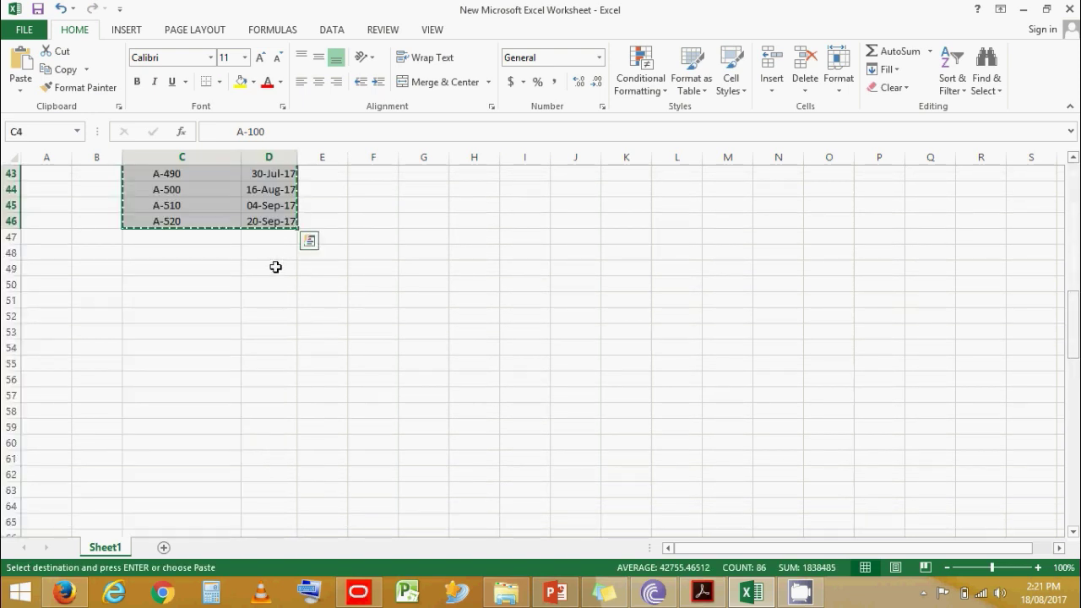
pyautogui.click(373, 236)
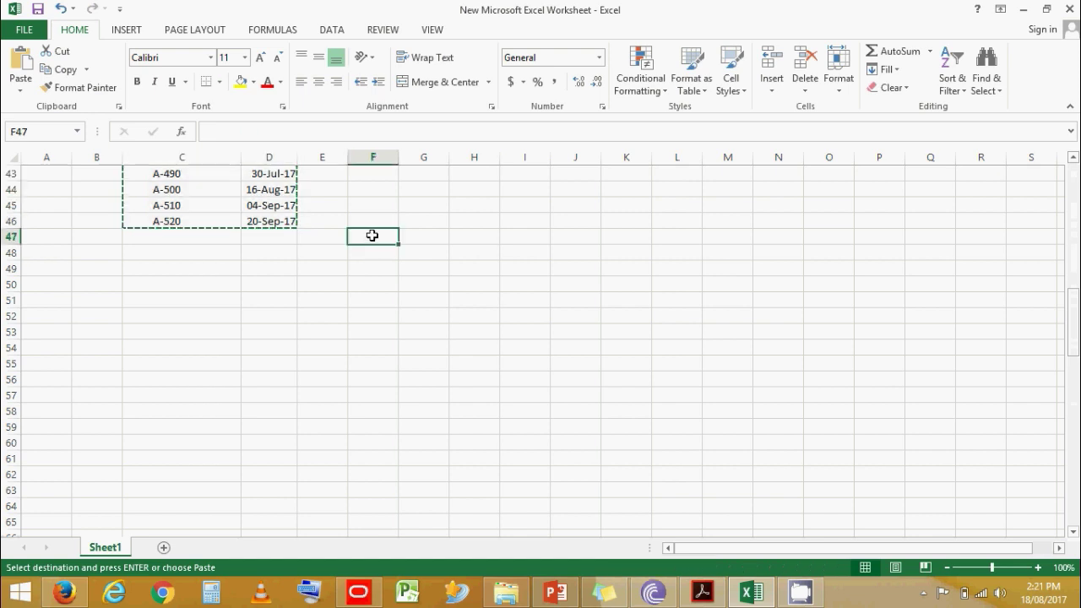
pyautogui.rightClick(373, 236)
pyautogui.moveTo(530, 331)
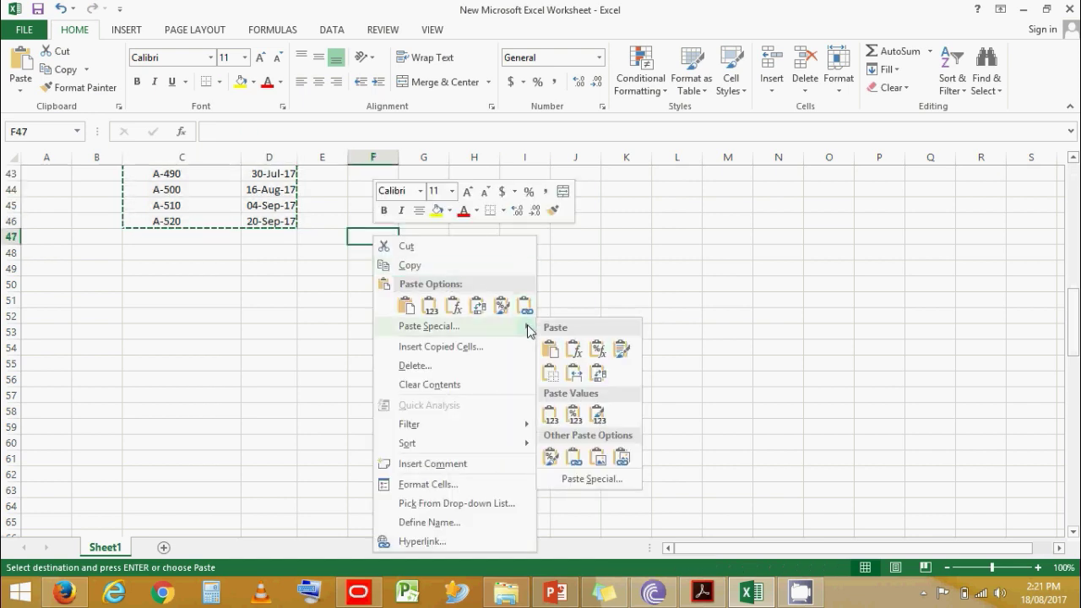
pyautogui.click(600, 480)
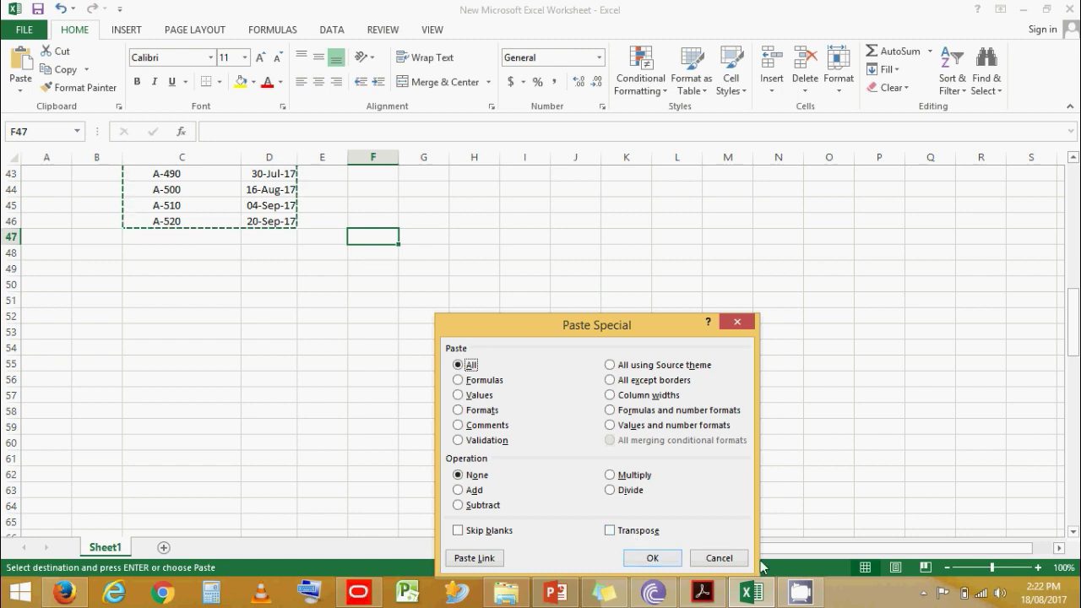
pyautogui.click(612, 534)
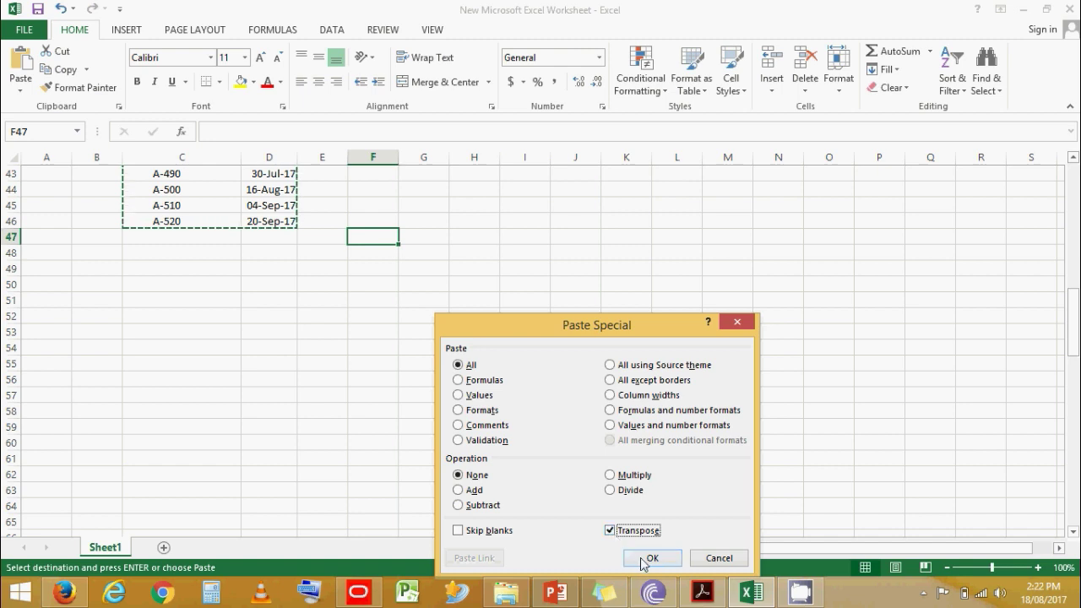
pyautogui.click(644, 560)
pyautogui.click(545, 395)
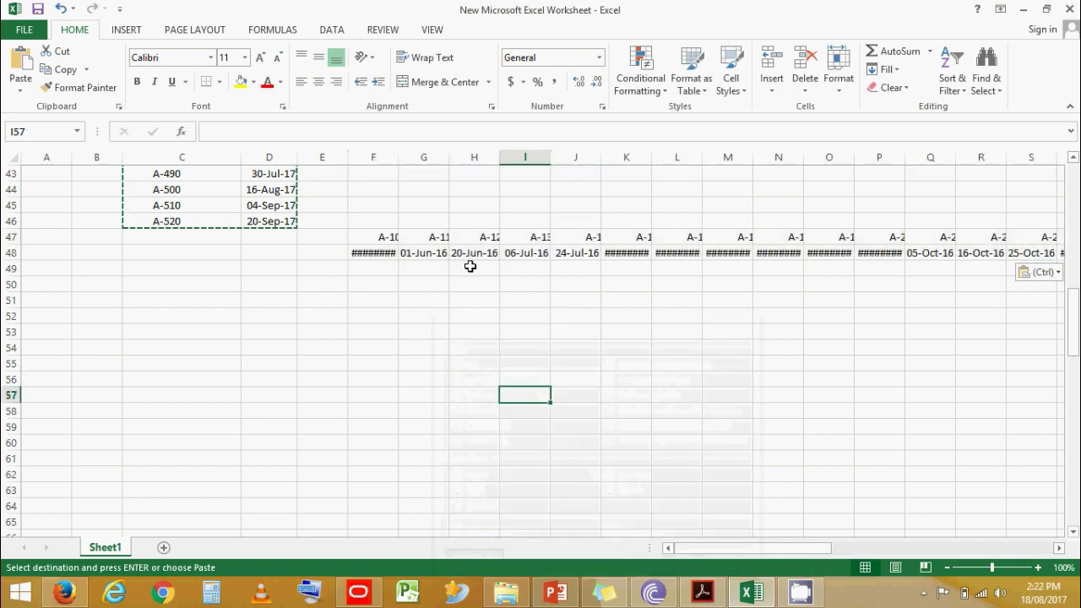
# Step: Autofit the widths of columns F through AV to the transposed IDs and dates, and end the copy mode
pyautogui.moveTo(373, 153); pyautogui.dragTo(1016, 214)
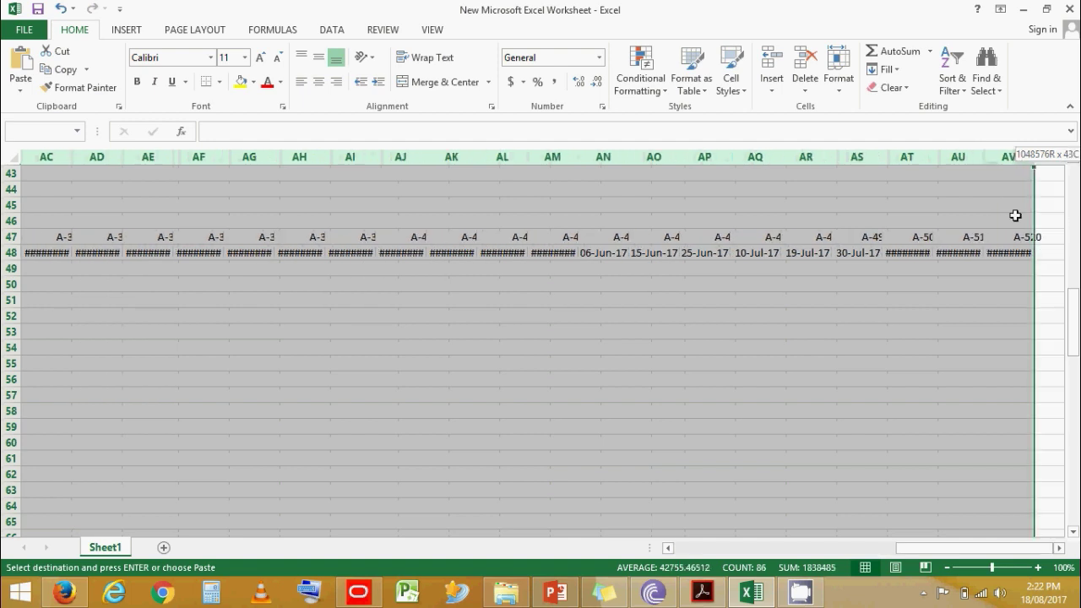
pyautogui.click(1016, 217)
pyautogui.moveTo(3, 160); pyautogui.dragTo(356, 160)
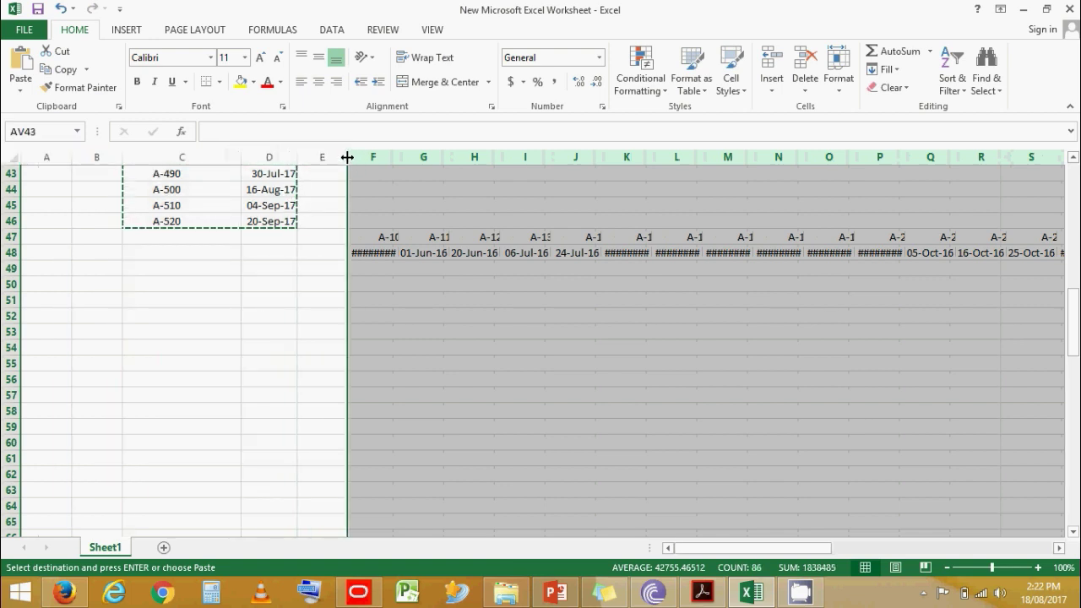
pyautogui.doubleClick(398, 156)
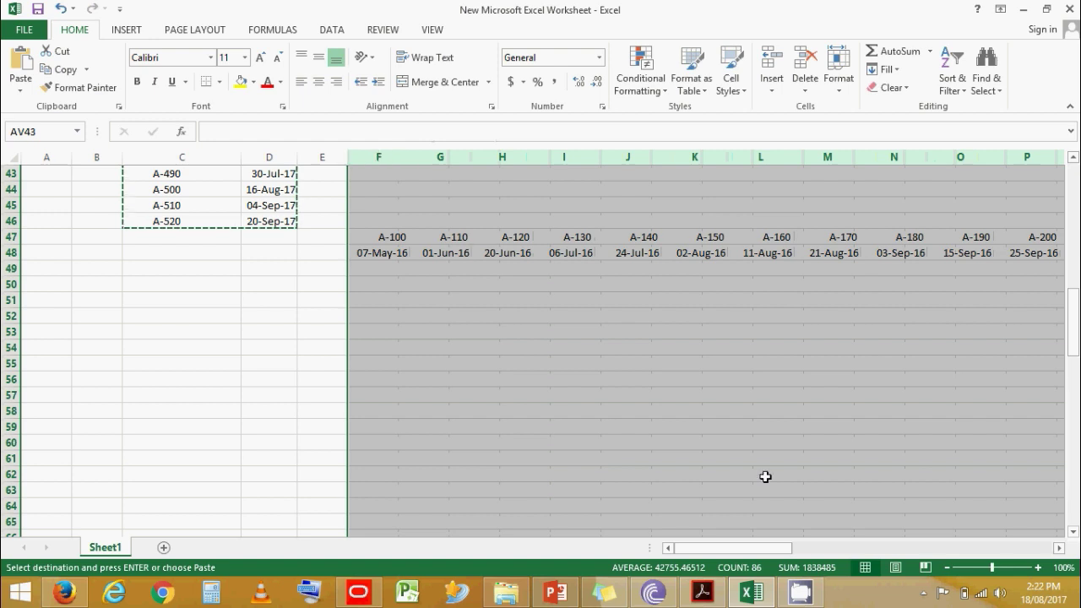
pyautogui.click(322, 347)
pyautogui.press('Escape')
# Step: Delete columns C and D holding the original vertical list of activity IDs and finish dates
pyautogui.moveTo(149, 149); pyautogui.dragTo(262, 152)
pyautogui.rightClick(265, 156)
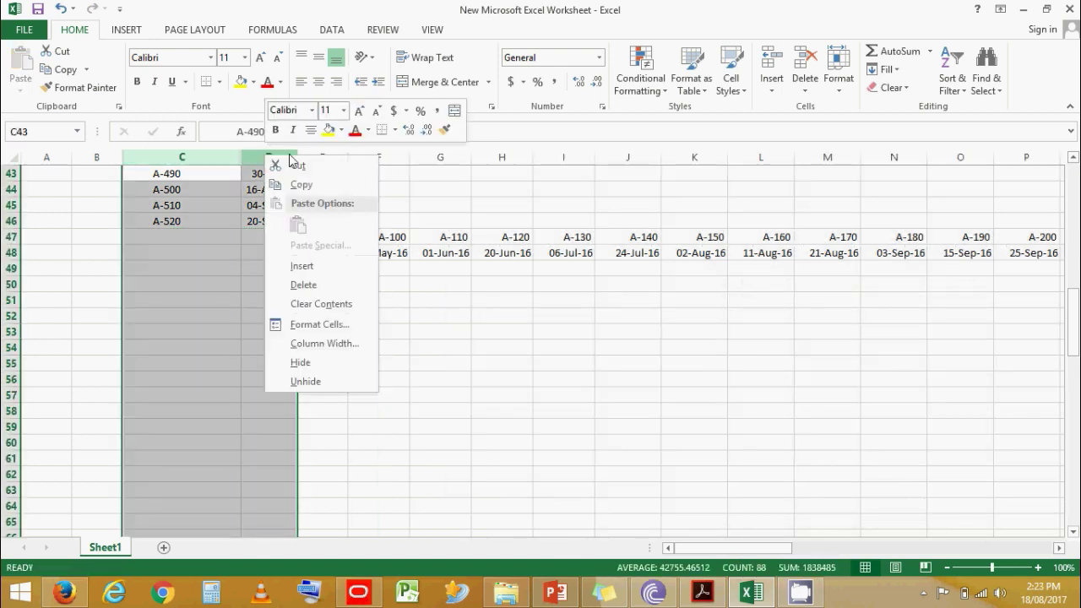
pyautogui.click(339, 285)
# Step: Delete the empty rows 3 through 44 above the transposed IDs and dates
pyautogui.scroll(5, 10, 236)
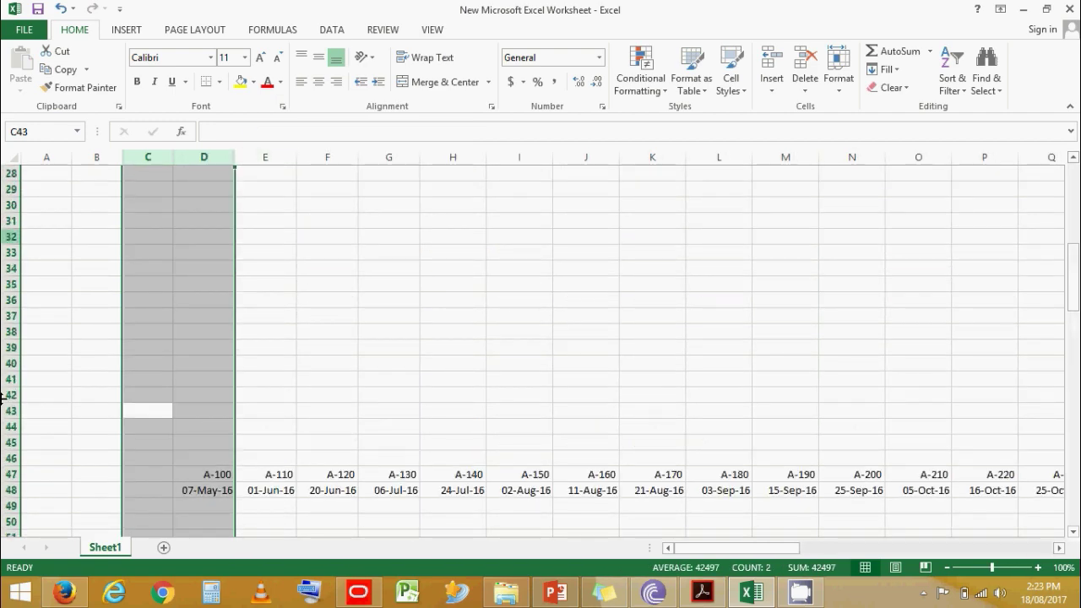
pyautogui.click(10, 427)
pyautogui.scroll(-3, 10, 427)
pyautogui.moveTo(1076, 312); pyautogui.dragTo(1075, 191)
pyautogui.keyDown('shift'); pyautogui.click(7, 205); pyautogui.keyUp('shift')
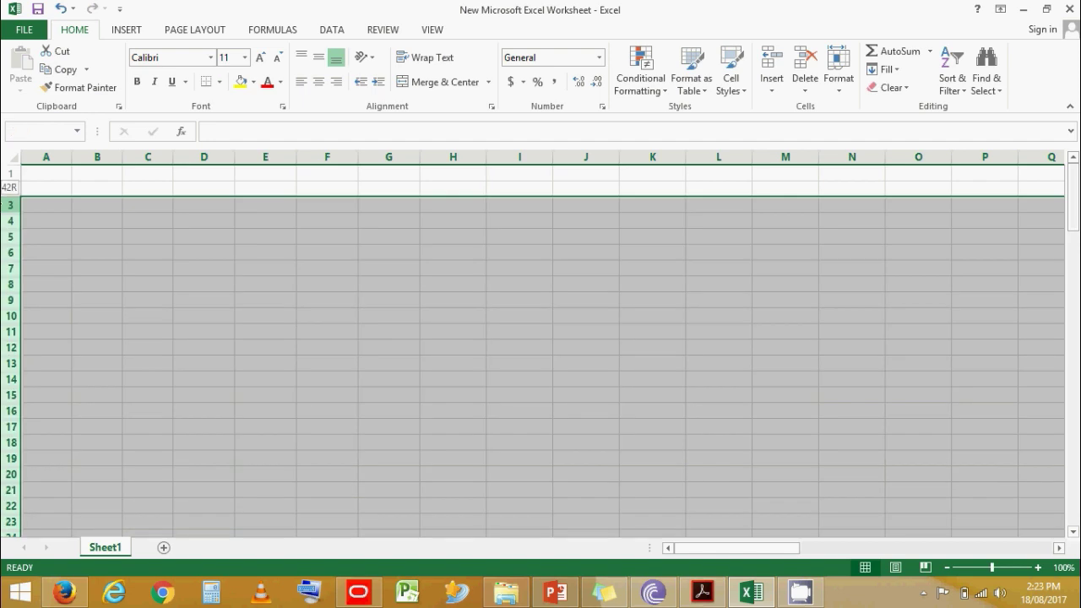
pyautogui.rightClick(7, 207)
pyautogui.click(52, 333)
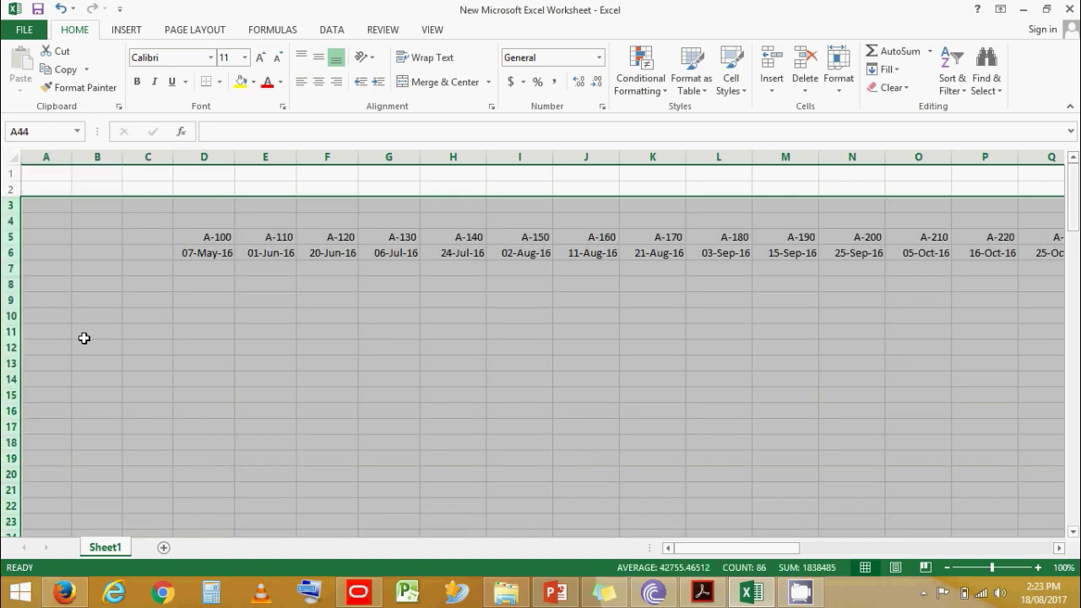
pyautogui.click(258, 334)
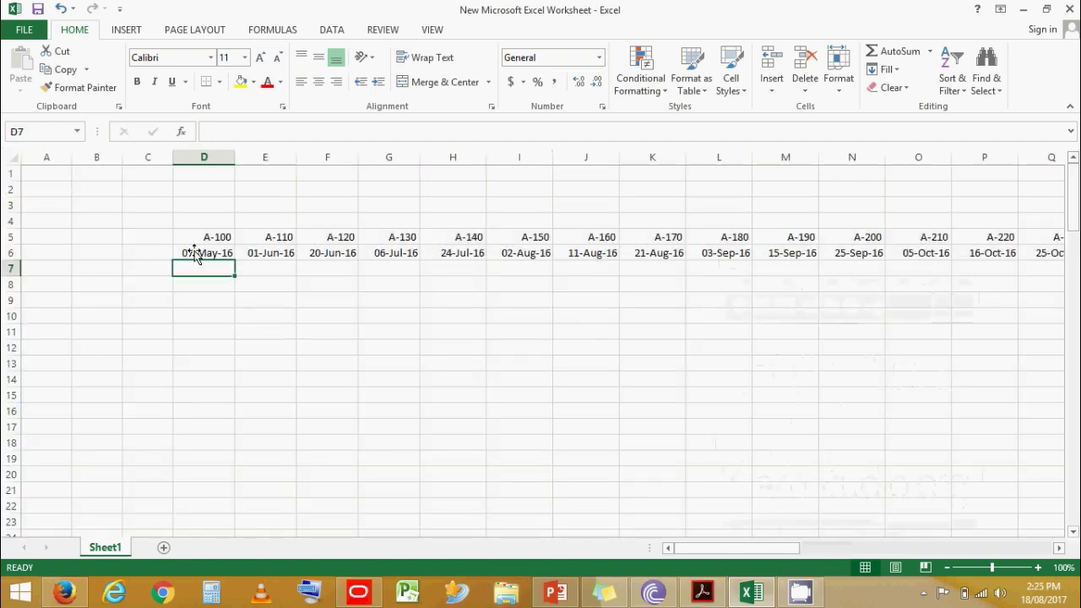
# Step: Review the planned finish dates of the first slabs along row 6, from D6 to H6
pyautogui.click(194, 253)
pyautogui.click(262, 253)
pyautogui.click(308, 253)
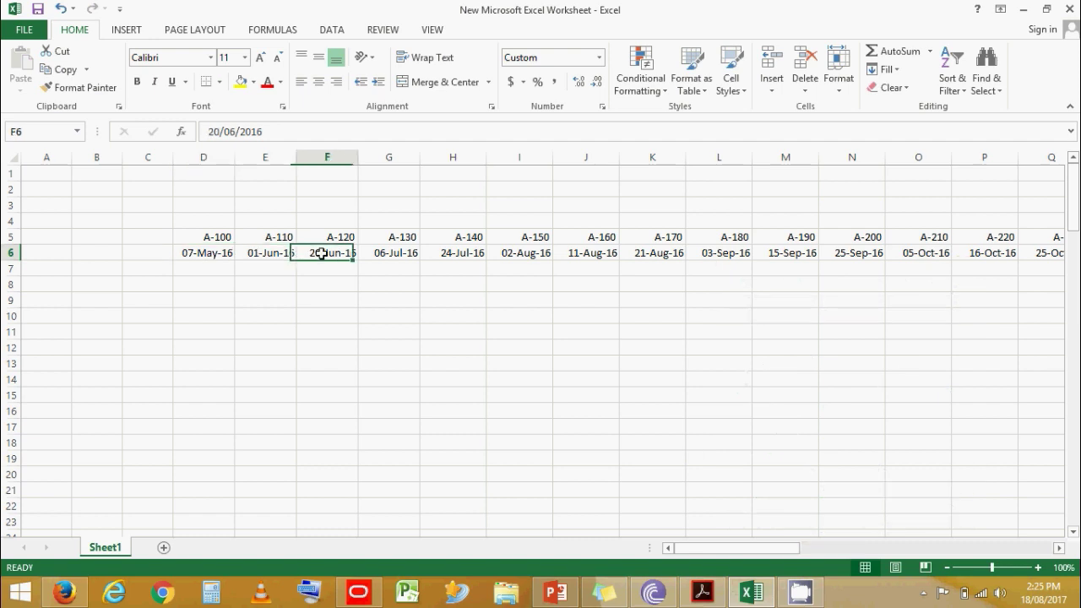
pyautogui.click(363, 253)
pyautogui.click(206, 254)
pyautogui.click(283, 251)
pyautogui.click(346, 251)
pyautogui.click(407, 256)
pyautogui.click(479, 253)
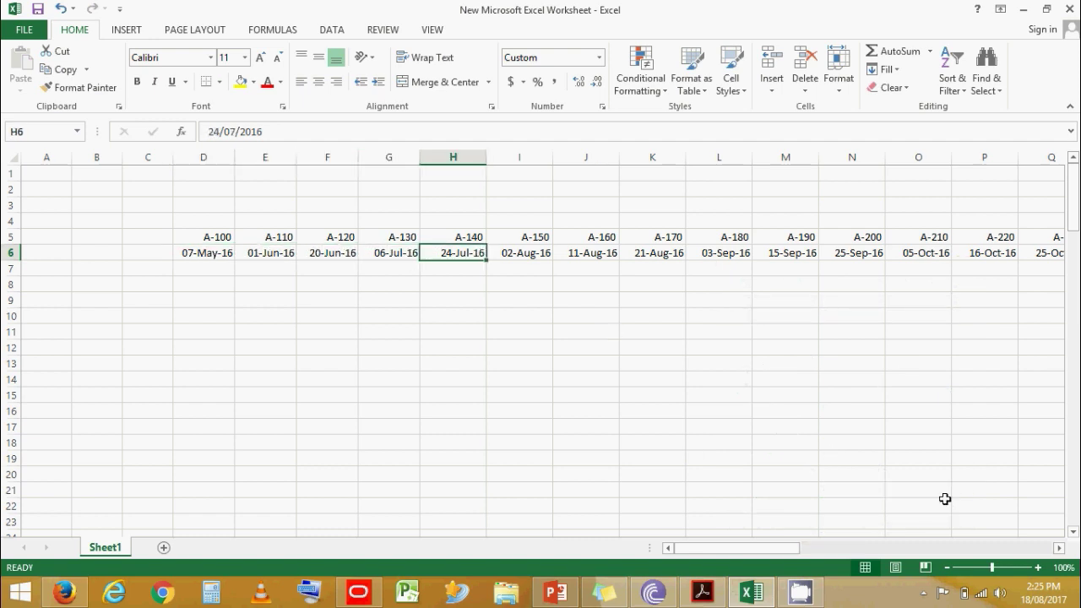
# Step: Switch to Tracking Sheet.pdf in Adobe Acrobat Reader and examine the monthly Plan values from May-16 to Sep-16
pyautogui.click(703, 583)
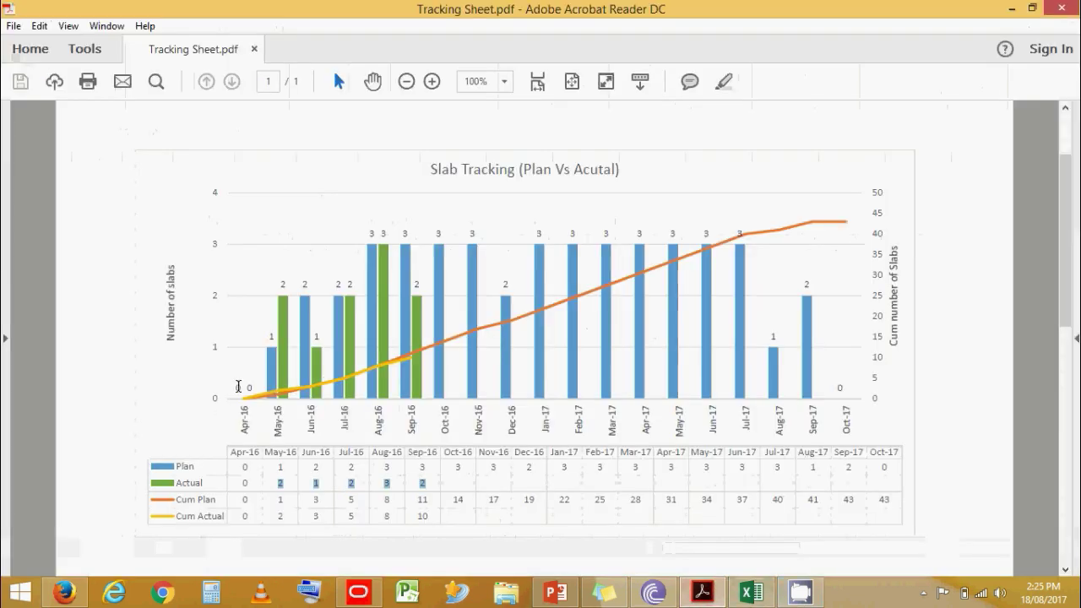
pyautogui.moveTo(268, 454); pyautogui.dragTo(428, 466)
pyautogui.click(428, 467)
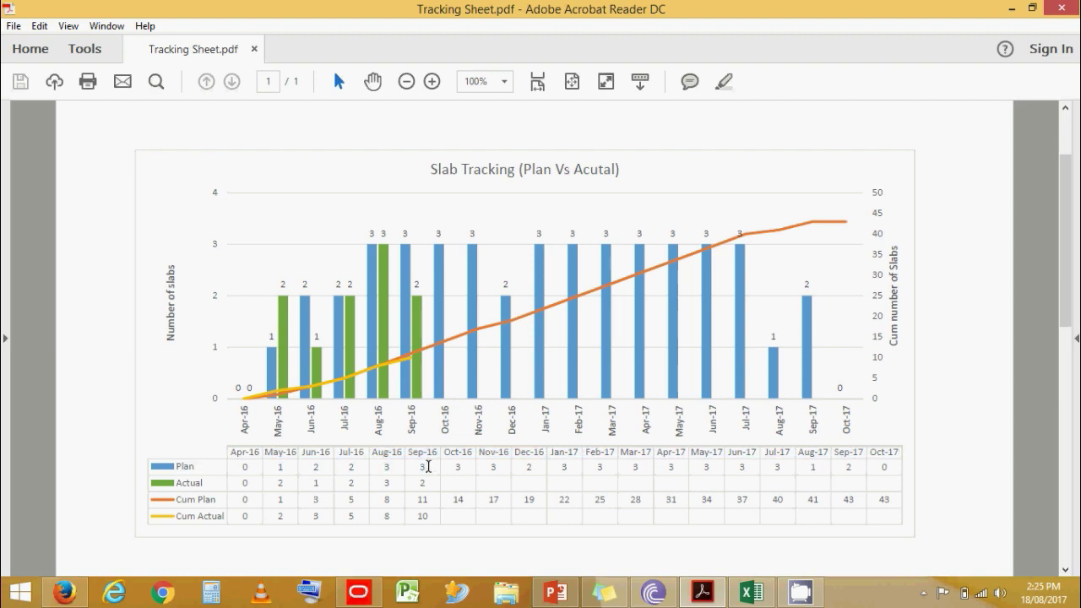
# Step: Switch to the Excel worksheet and compare the finish dates in D6 to J6 with the monthly Plan values in Tracking Sheet.pdf
pyautogui.click(754, 594)
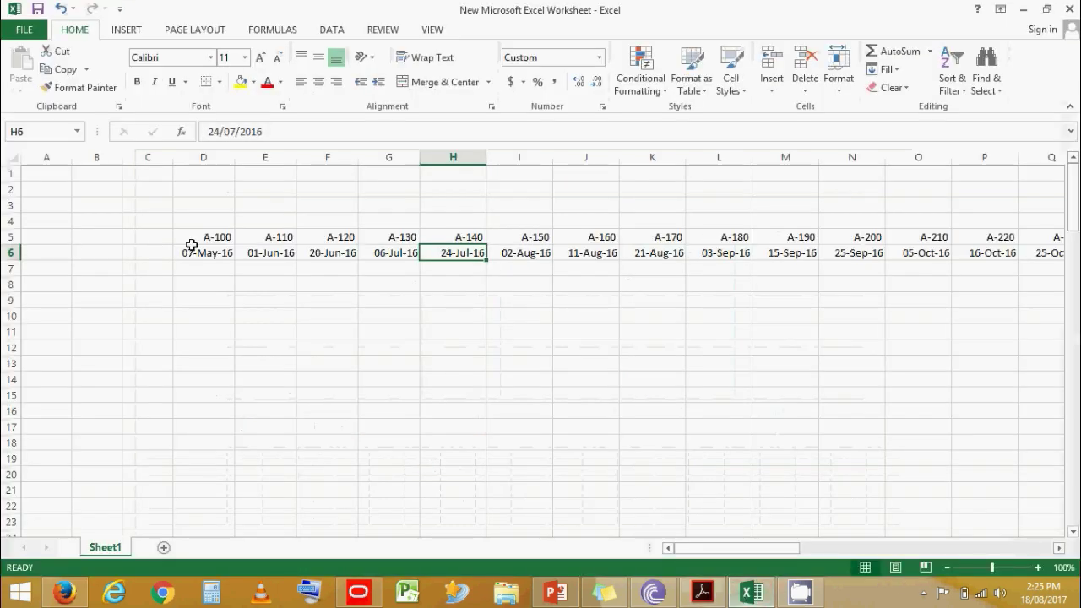
pyautogui.moveTo(195, 253); pyautogui.dragTo(596, 255)
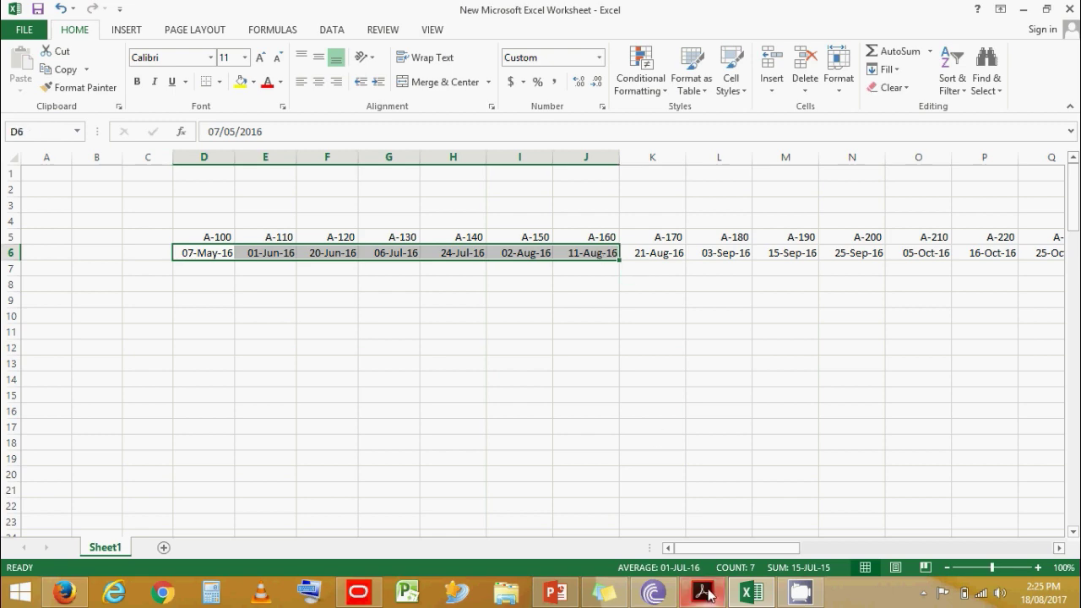
pyautogui.click(704, 594)
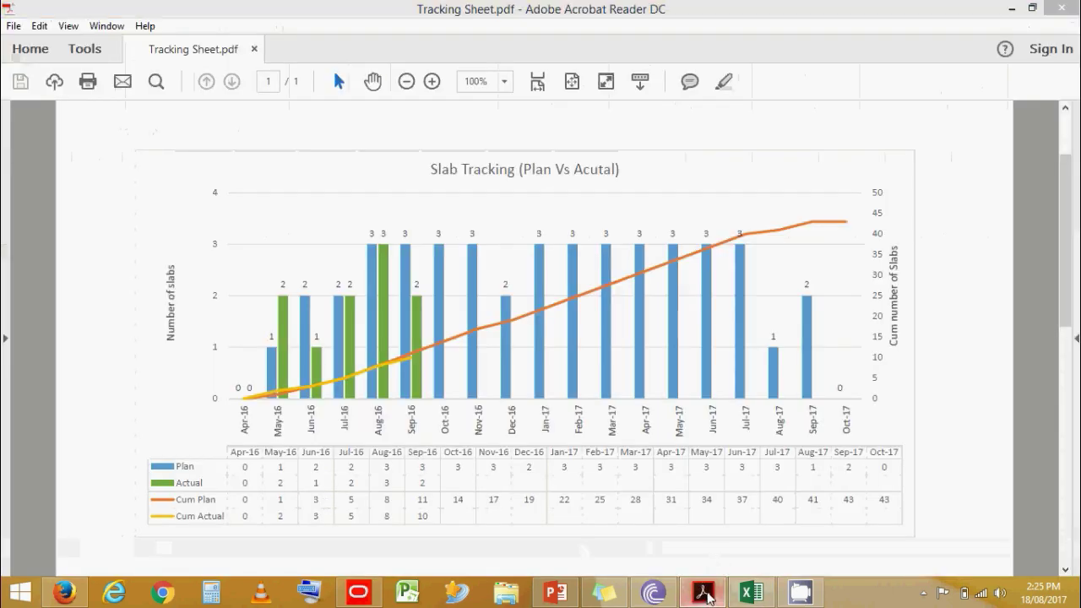
pyautogui.click(750, 594)
pyautogui.click(199, 270)
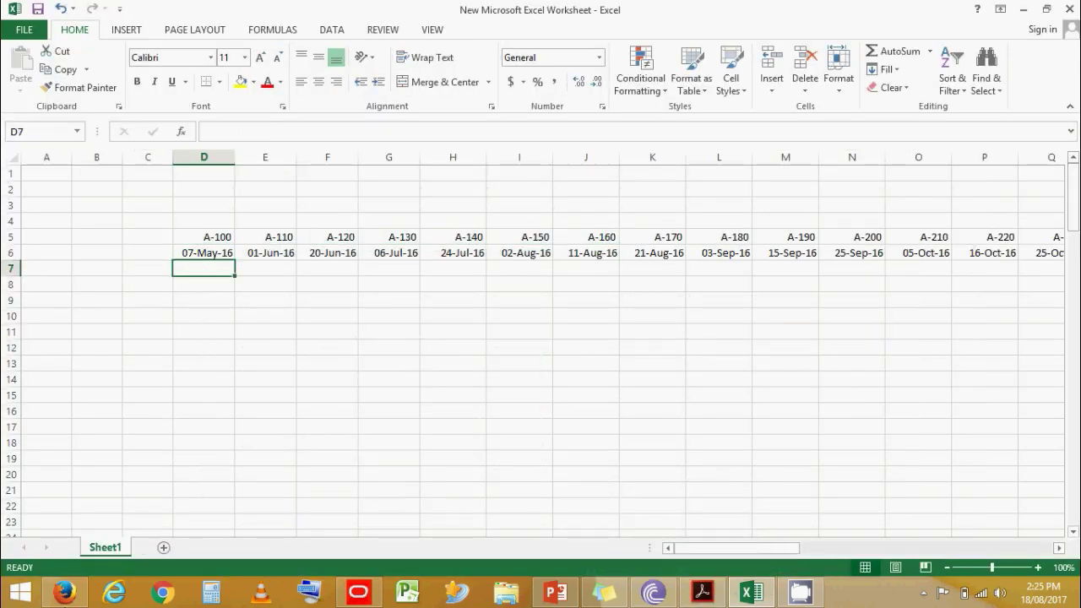
# Step: Switch to Firefox and search Google for "how to count between dates"
pyautogui.click(65, 593)
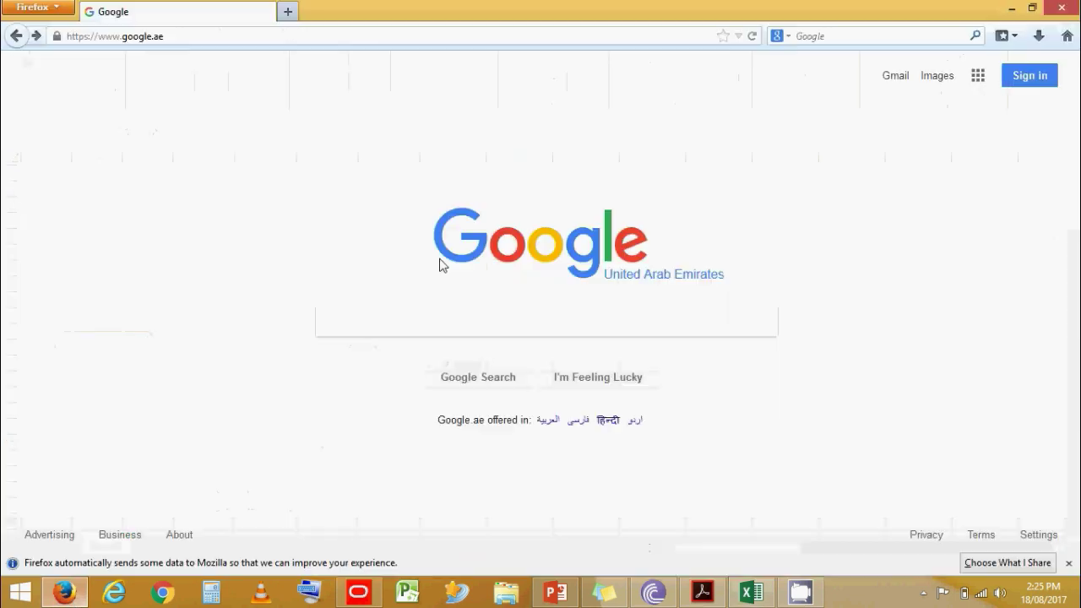
pyautogui.click(442, 310)
pyautogui.write('howto')
pyautogui.press('BackSpace')
pyautogui.press('BackSpace')
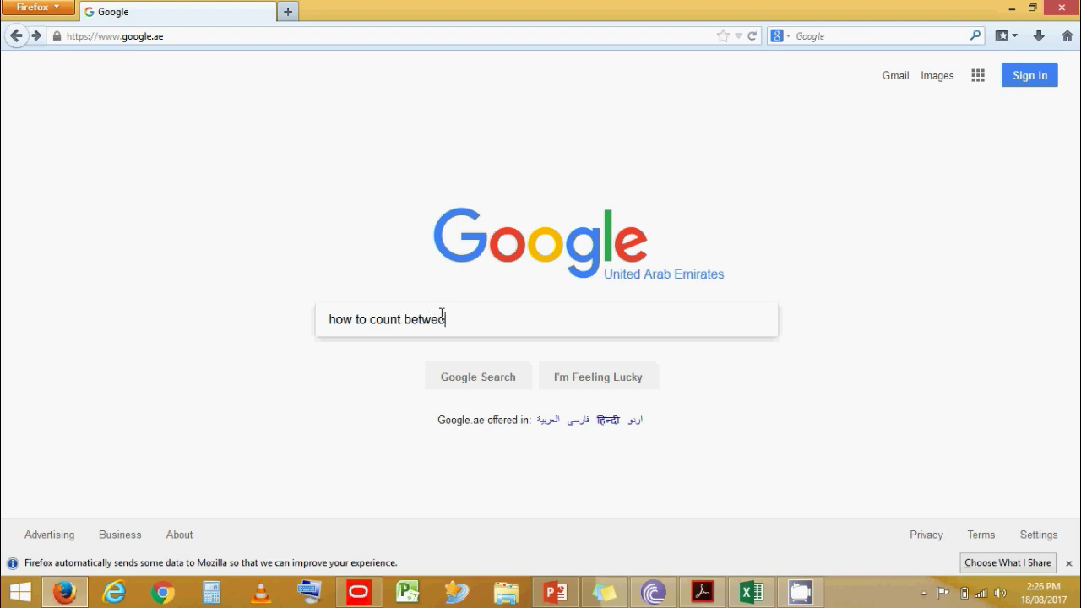
pyautogui.press('Return')
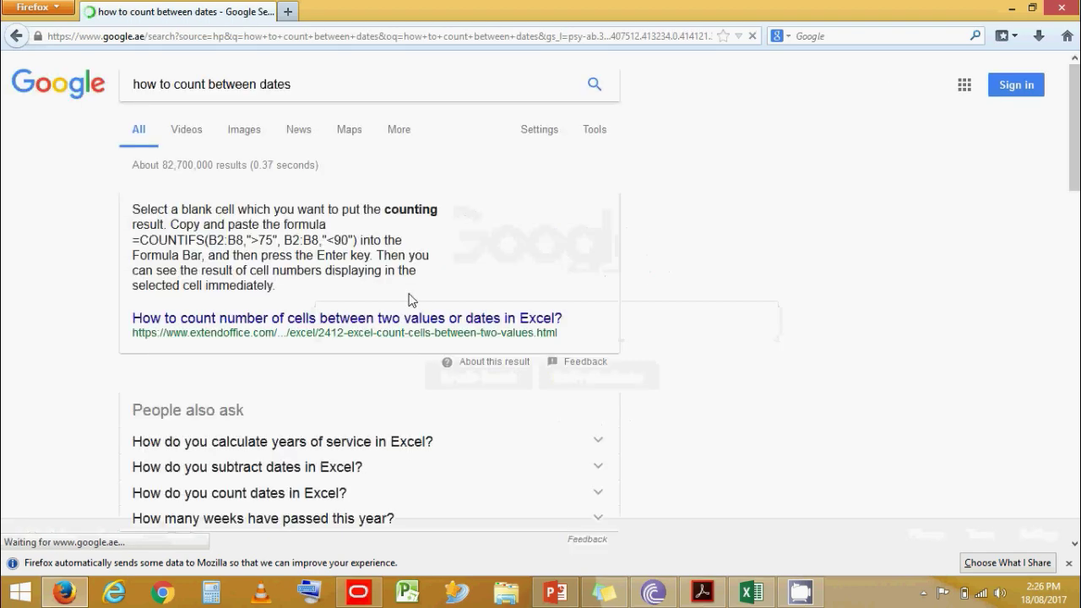
# Step: Read through the search results on counting between dates, and return to cell D7 of the Excel worksheet
pyautogui.scroll(-7, 370, 313)
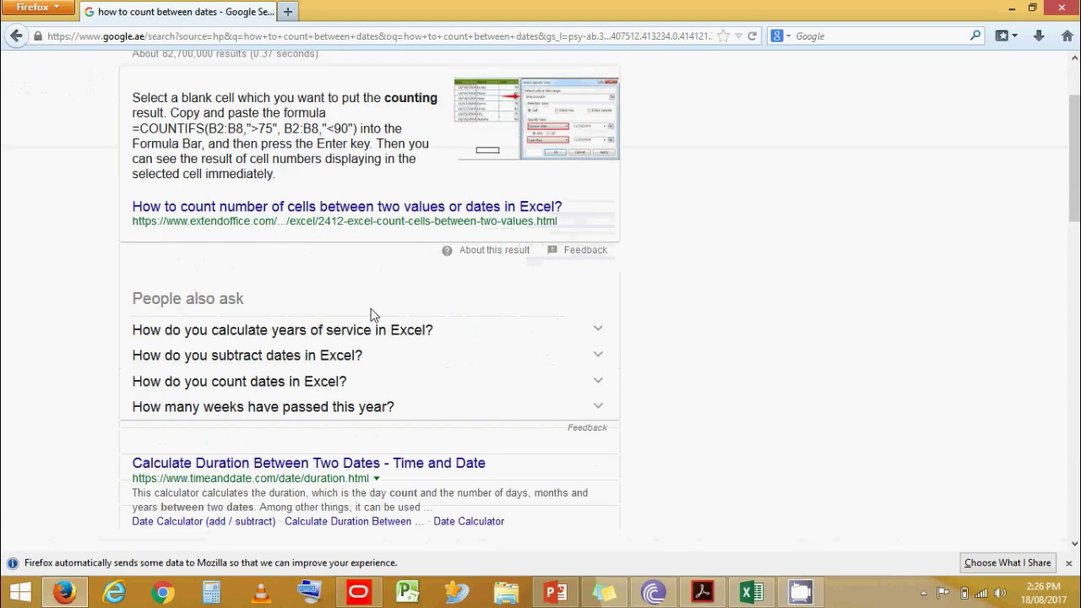
pyautogui.scroll(7, 682, 311)
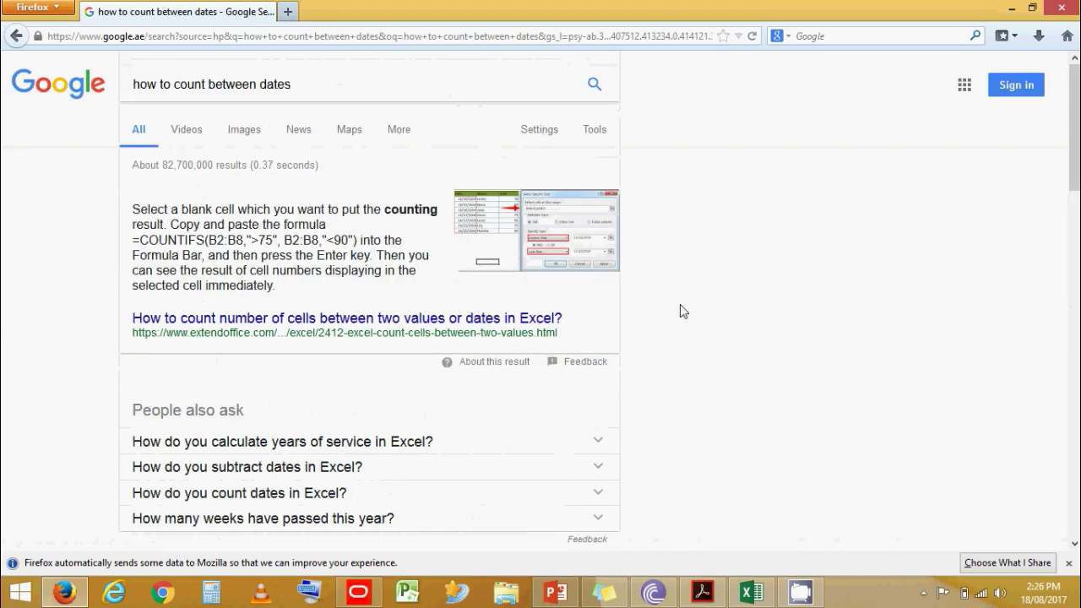
pyautogui.scroll(-7, 683, 311)
pyautogui.scroll(7, 682, 311)
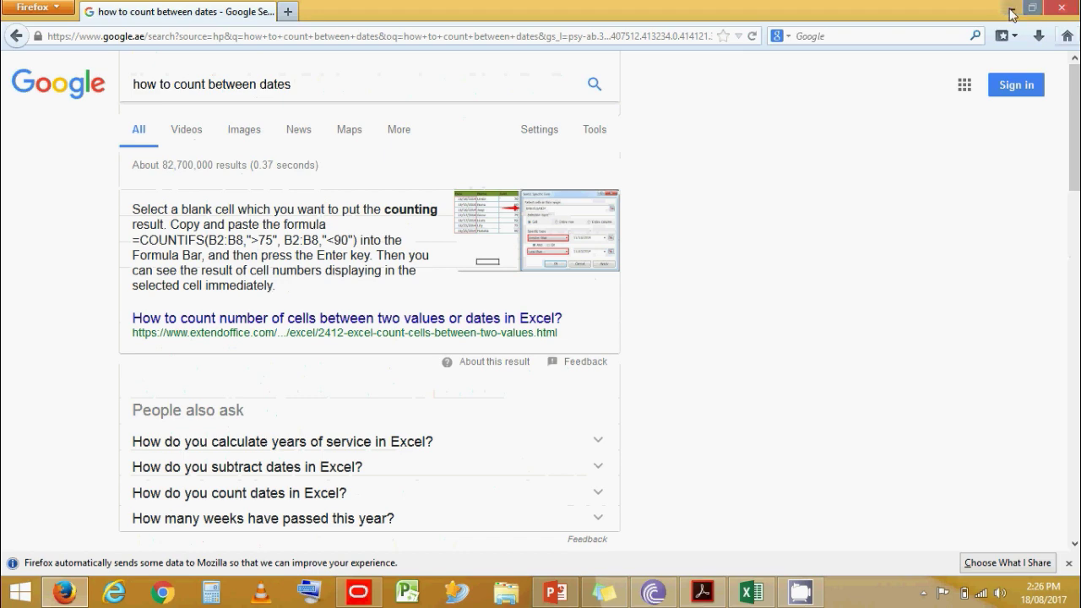
pyautogui.click(67, 595)
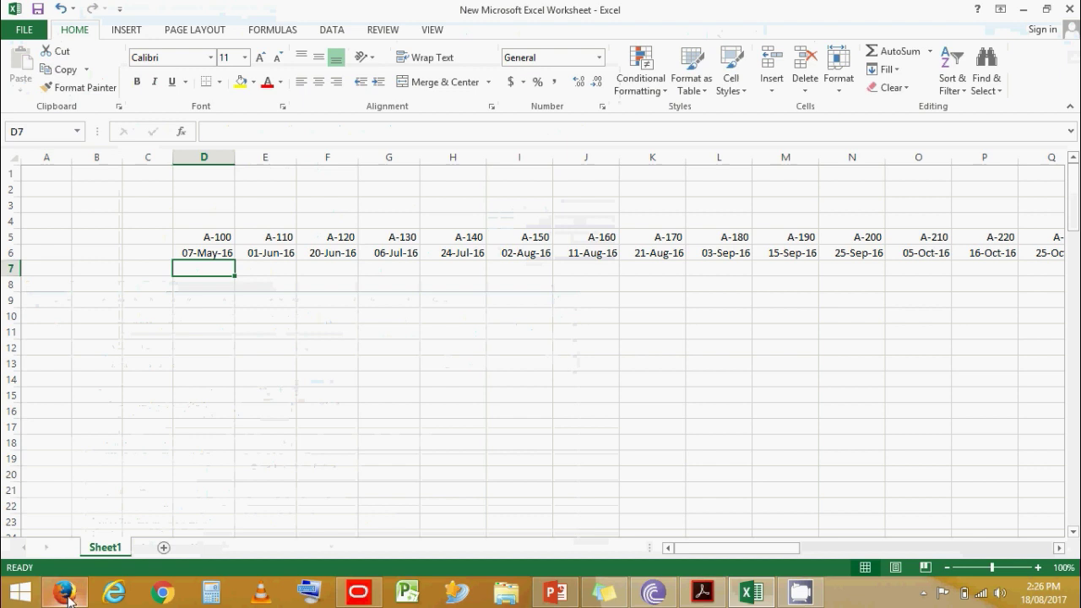
pyautogui.click(300, 368)
pyautogui.click(216, 269)
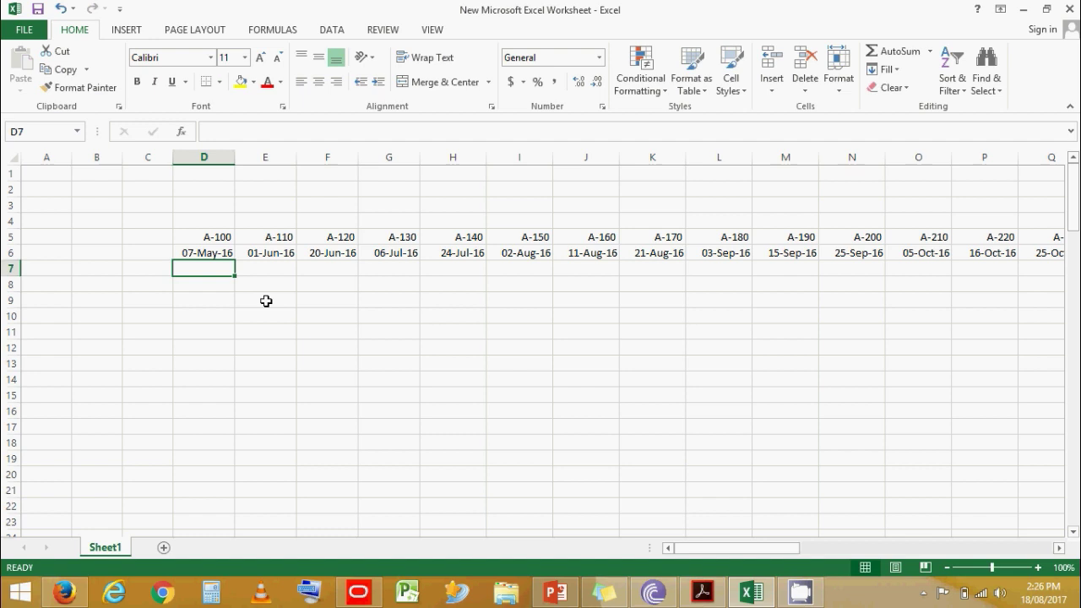
# Step: Enter the formula +TEXT(D6,"MMYY") in D7 to convert the first finish date into a month-year code
pyautogui.write('+te')
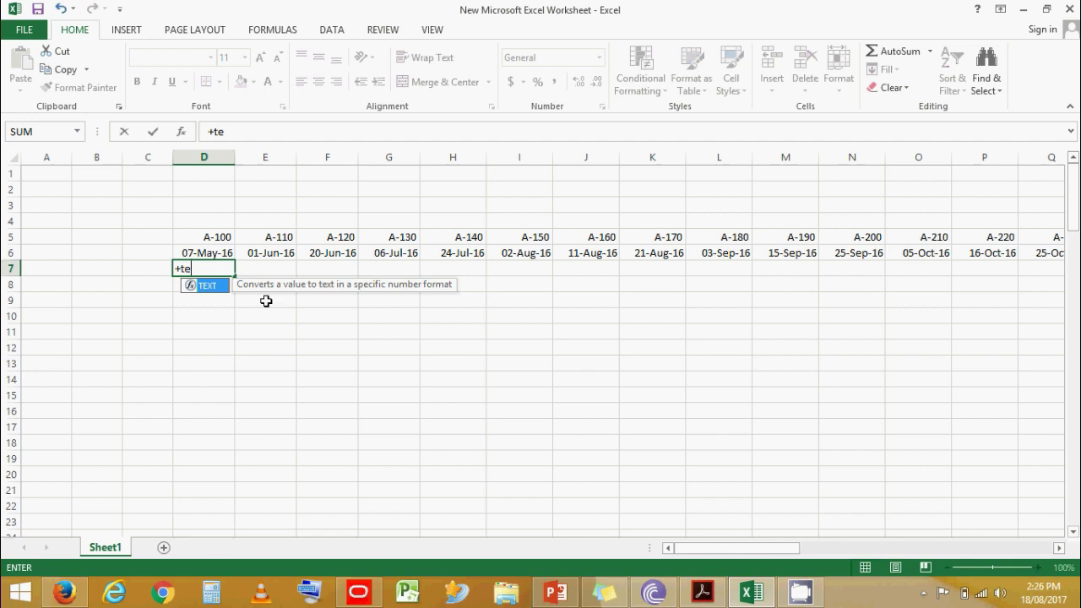
pyautogui.press('Tab')
pyautogui.press('Up')
pyautogui.write(',')
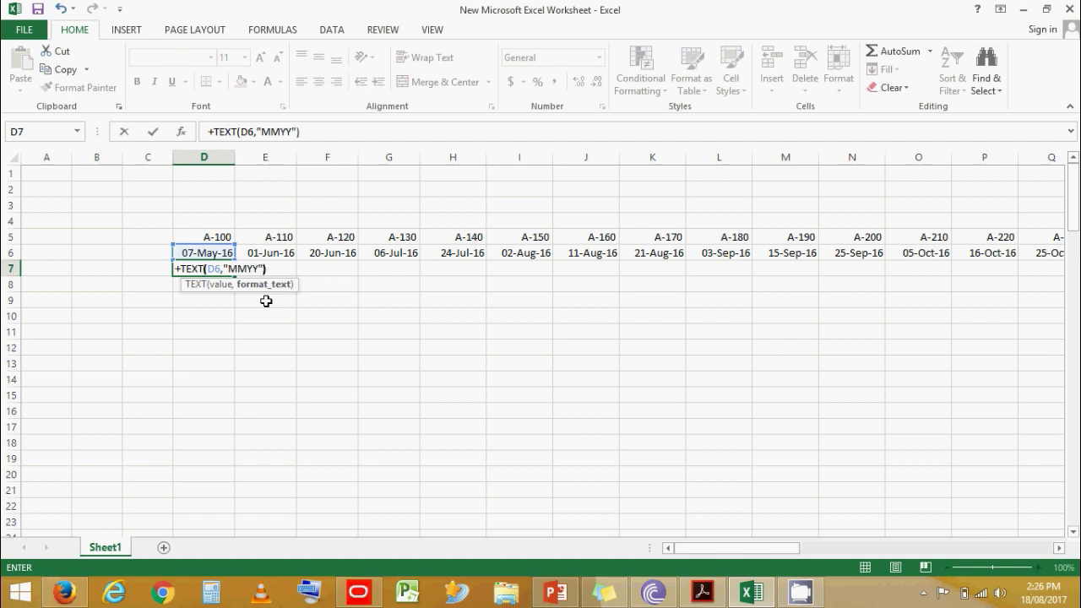
pyautogui.press('Return')
pyautogui.press('Up')
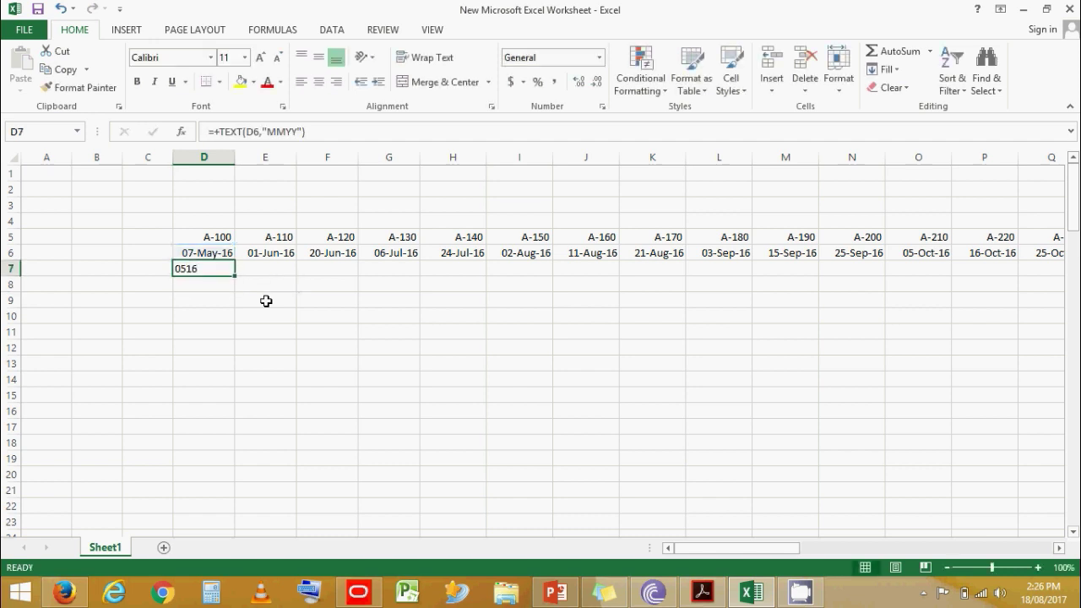
# Step: Centre the month-year code in D7 and fill its formula across row 7 through AT7
pyautogui.click(318, 82)
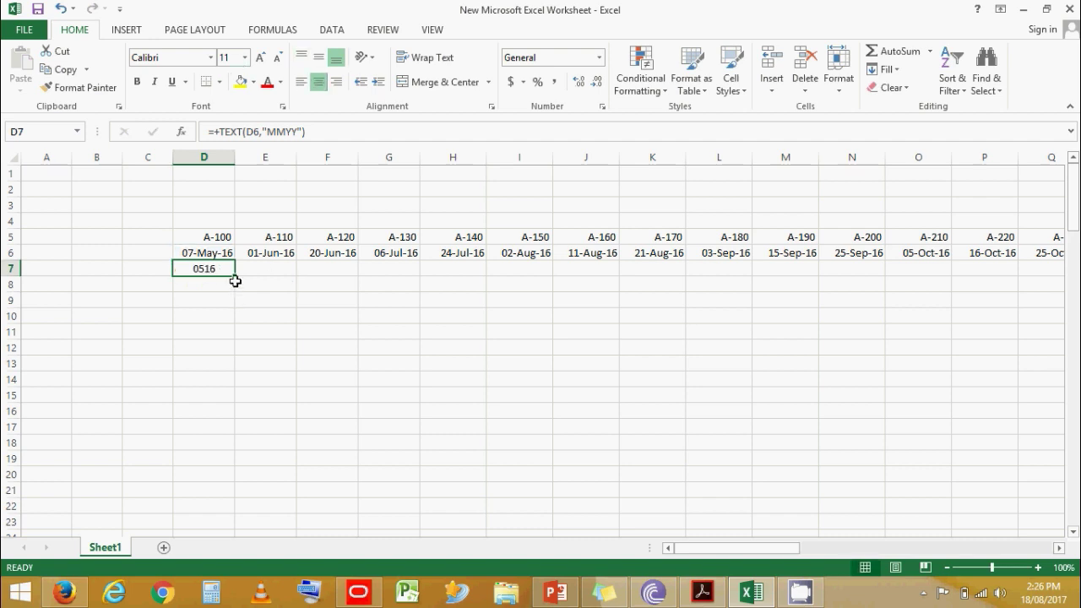
pyautogui.moveTo(236, 276); pyautogui.dragTo(1005, 299)
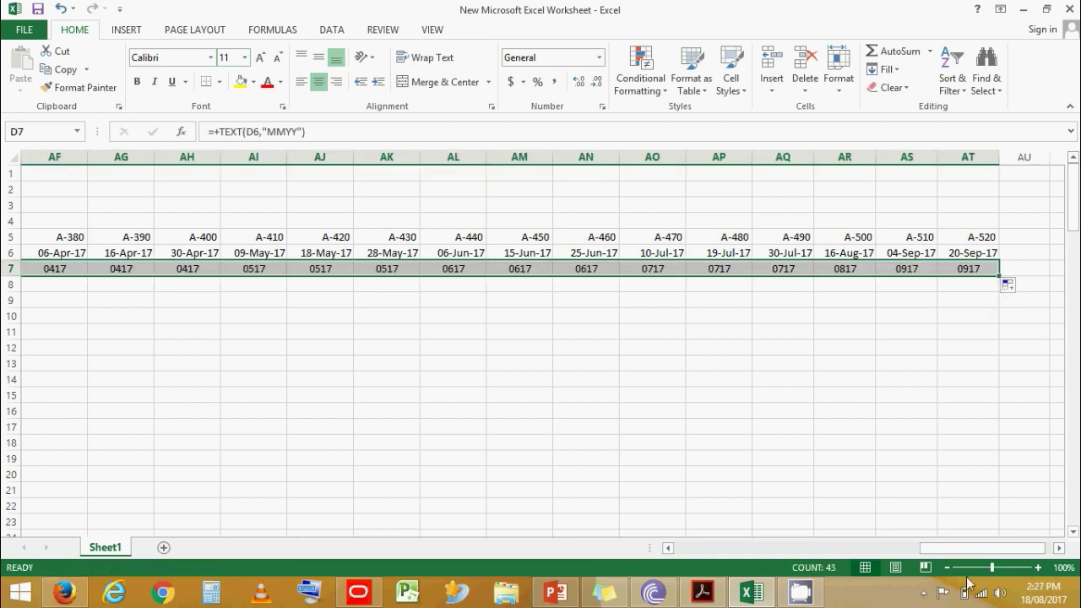
# Step: Delete row 5 containing the activity IDs
pyautogui.moveTo(943, 553); pyautogui.dragTo(203, 473)
pyautogui.click(7, 238)
pyautogui.rightClick(7, 238)
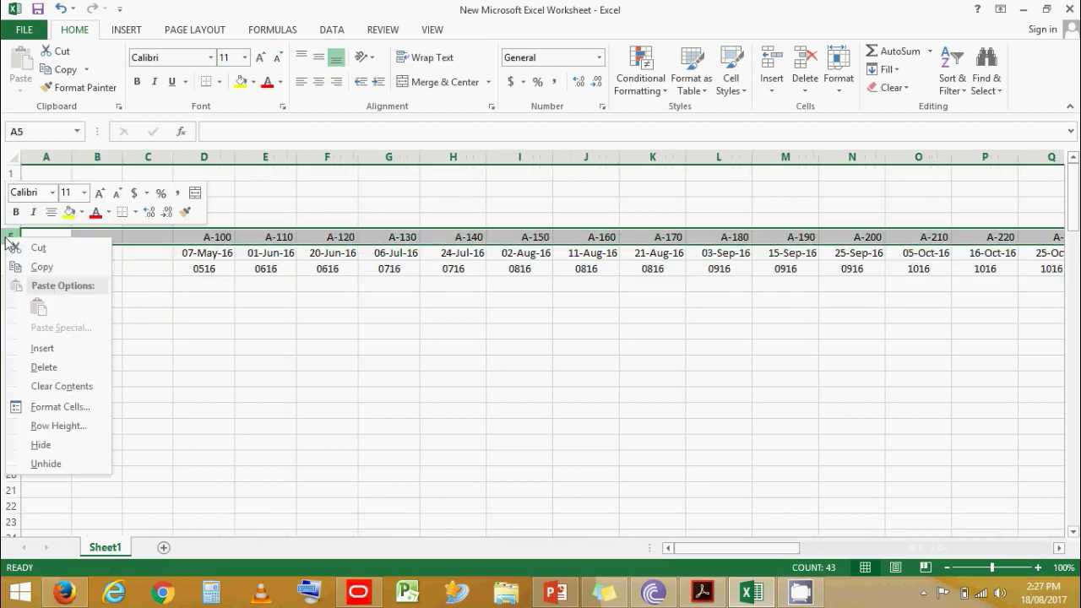
pyautogui.click(70, 367)
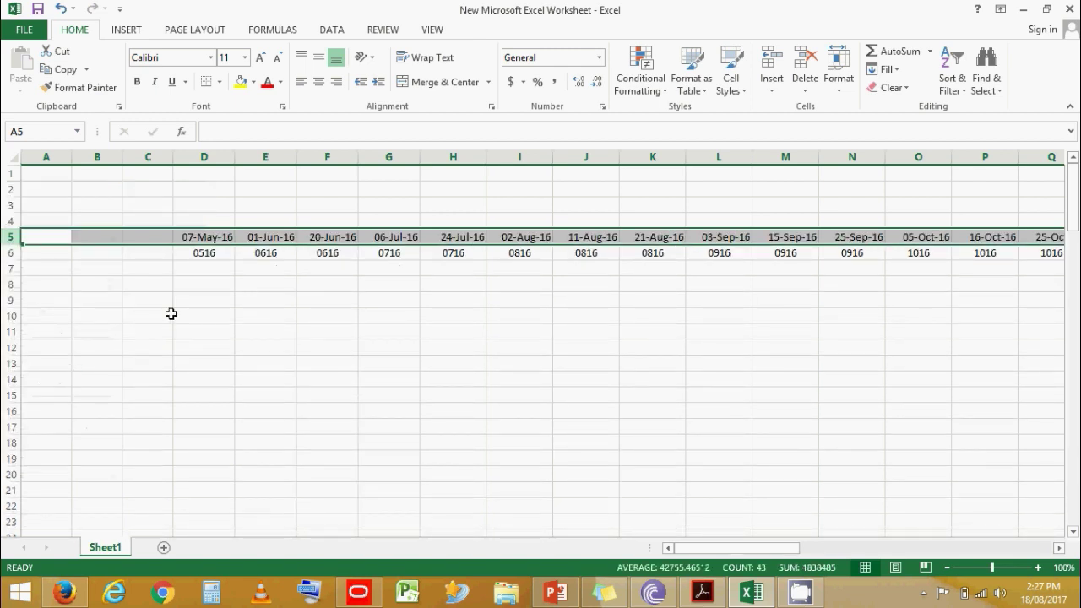
pyautogui.click(144, 317)
# Step: Check the MMYY codes in row 6 against the finish dates above them, from May to September 2016
pyautogui.click(206, 253)
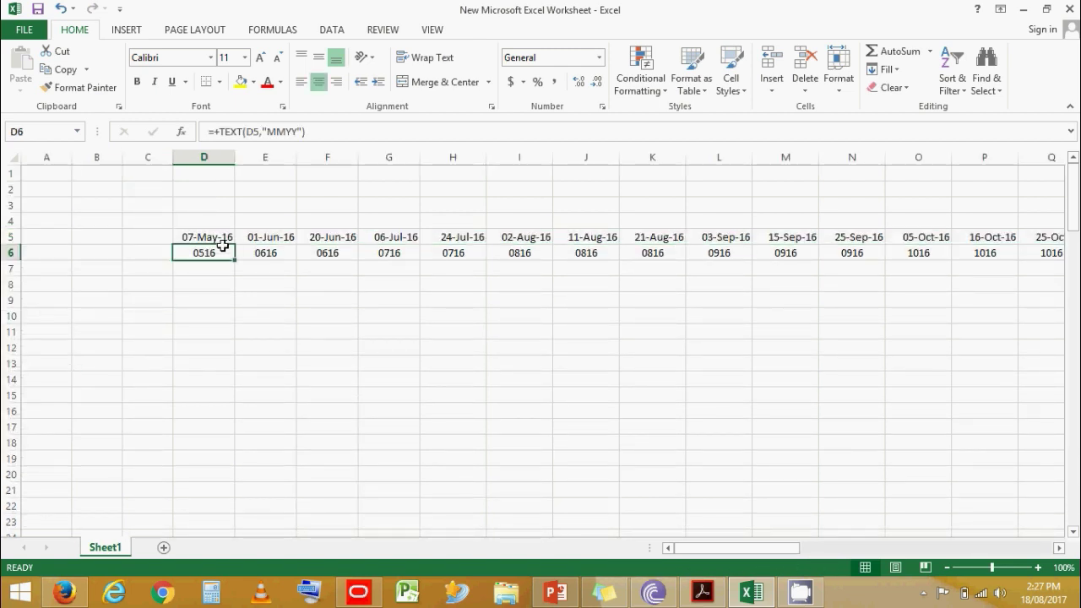
pyautogui.click(222, 237)
pyautogui.click(258, 235)
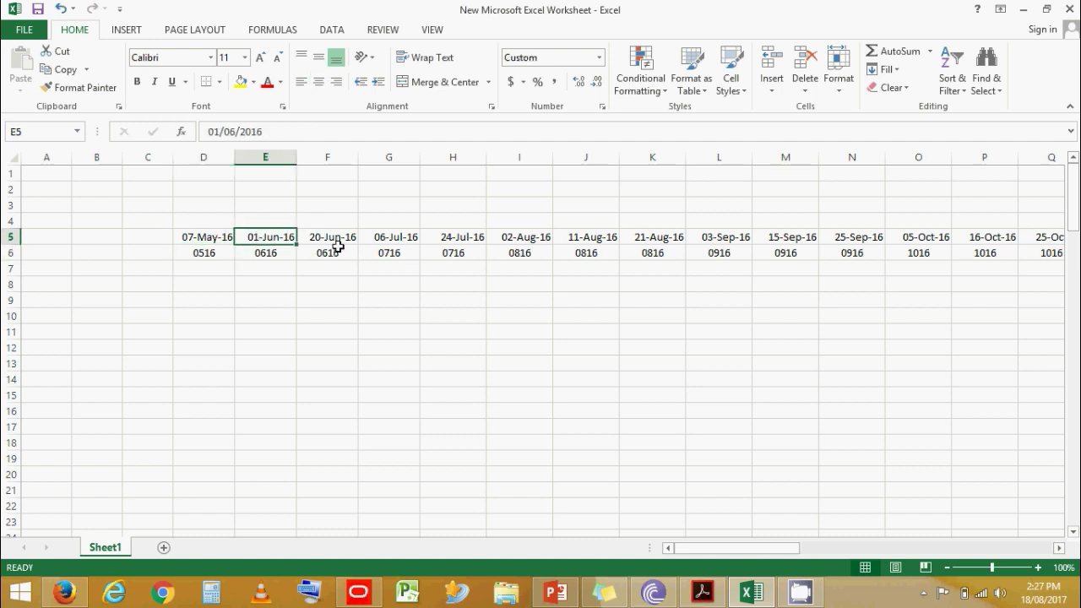
pyautogui.click(338, 250)
pyautogui.click(408, 237)
pyautogui.click(397, 257)
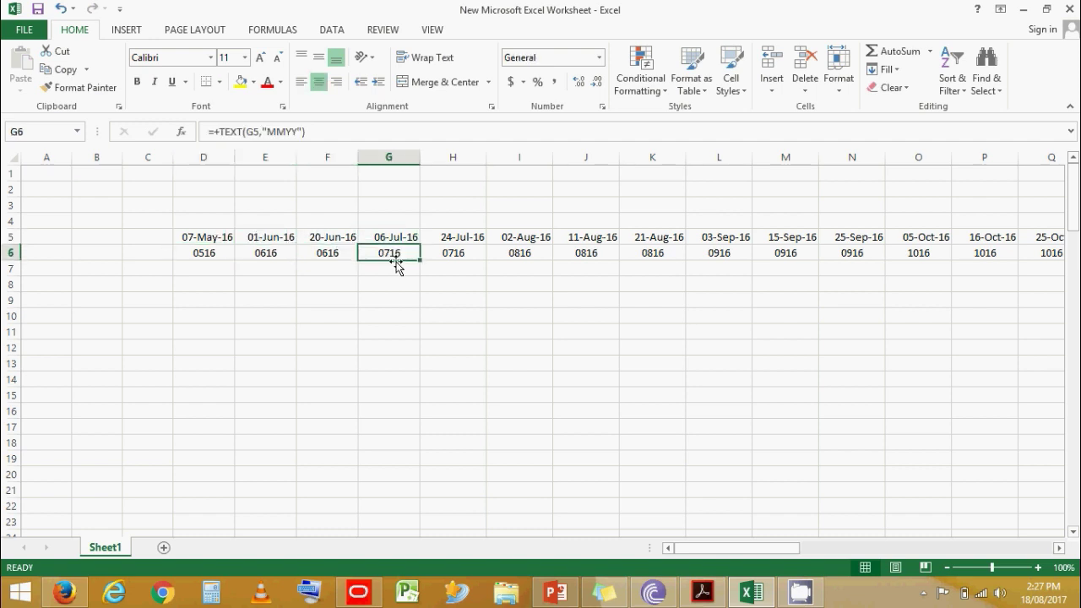
pyautogui.click(258, 239)
pyautogui.click(275, 254)
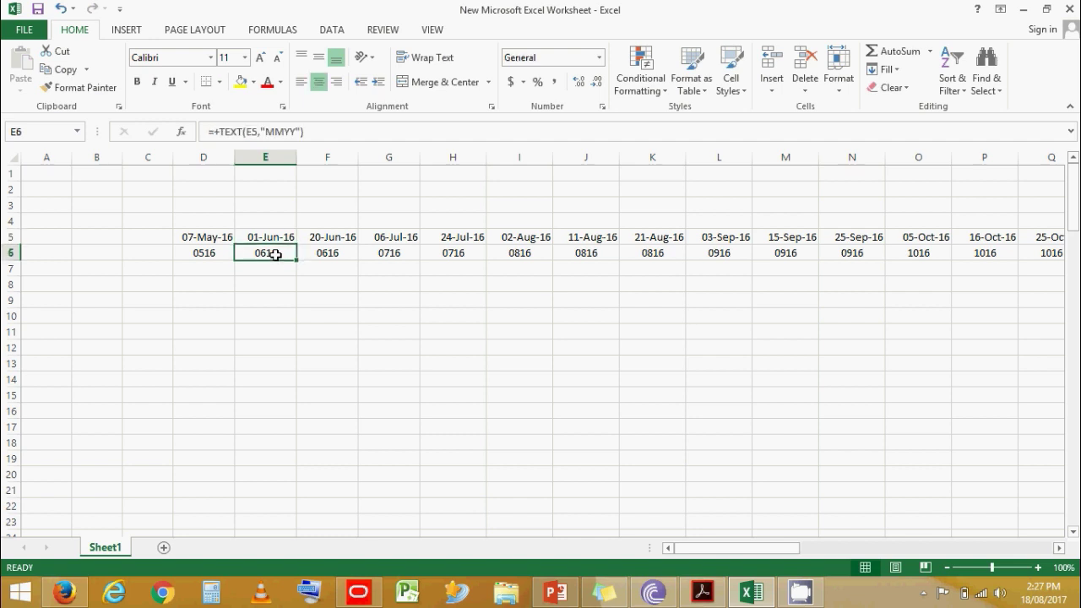
pyautogui.click(334, 240)
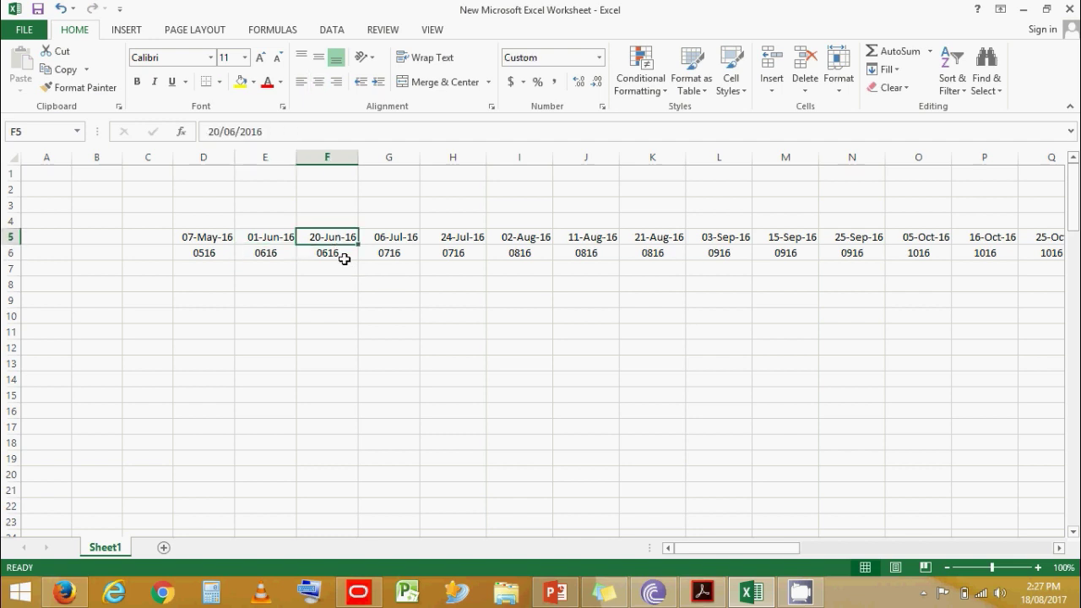
pyautogui.click(342, 256)
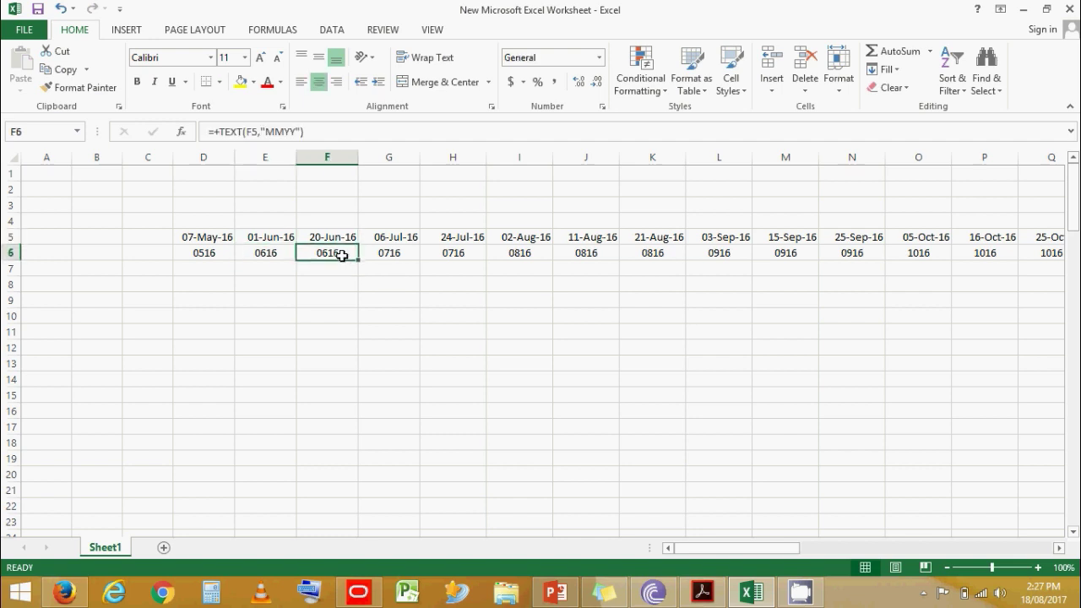
pyautogui.click(399, 253)
pyautogui.click(478, 237)
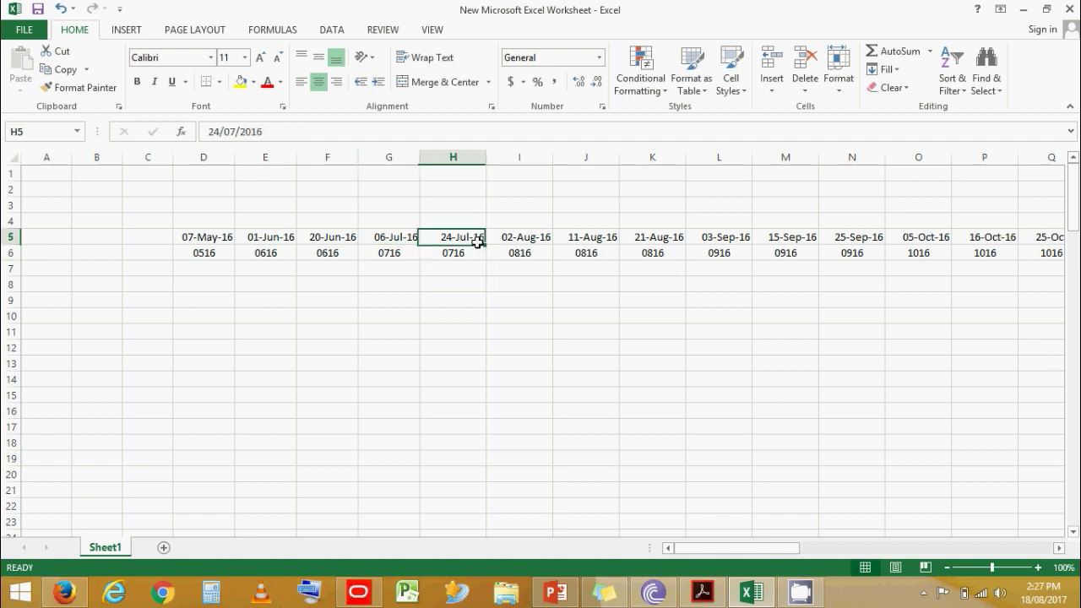
pyautogui.click(471, 257)
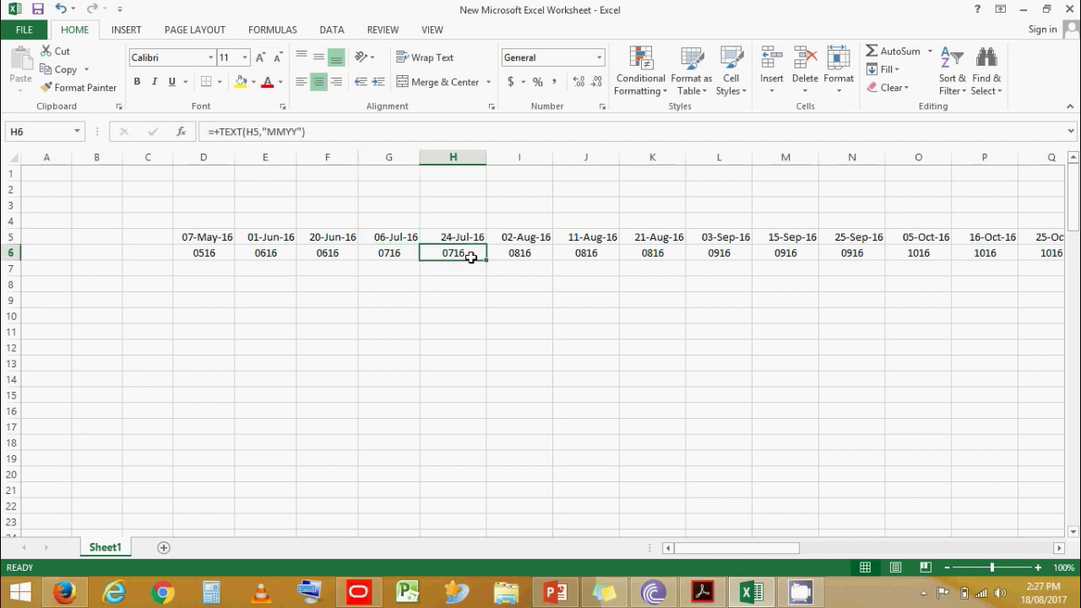
pyautogui.click(572, 253)
pyautogui.click(740, 268)
pyautogui.click(800, 254)
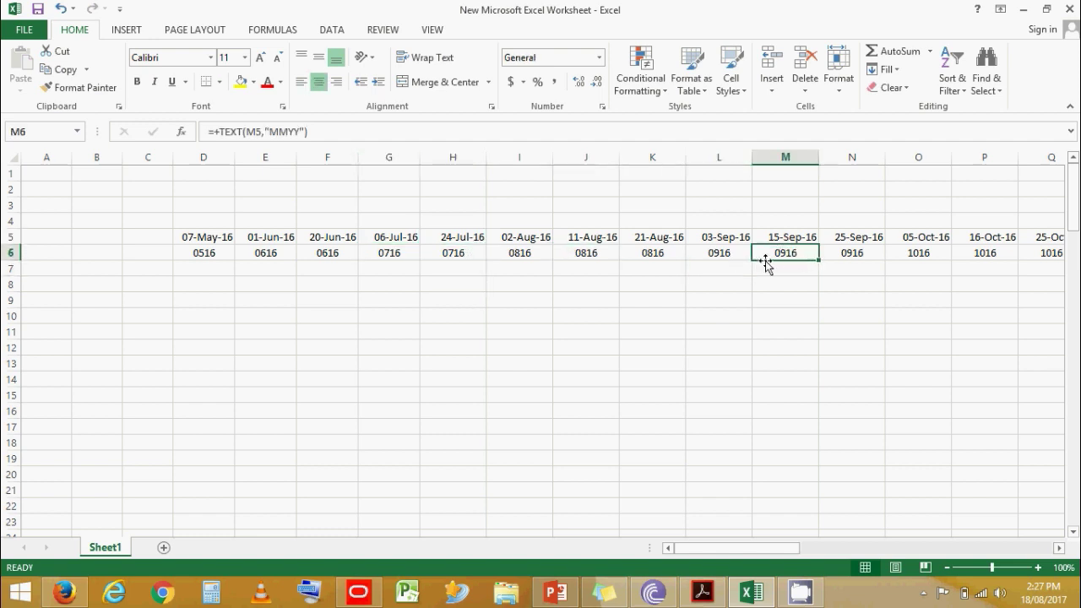
# Step: Insert 14 empty rows at row 4, above the finish dates and month-year codes
pyautogui.click(204, 315)
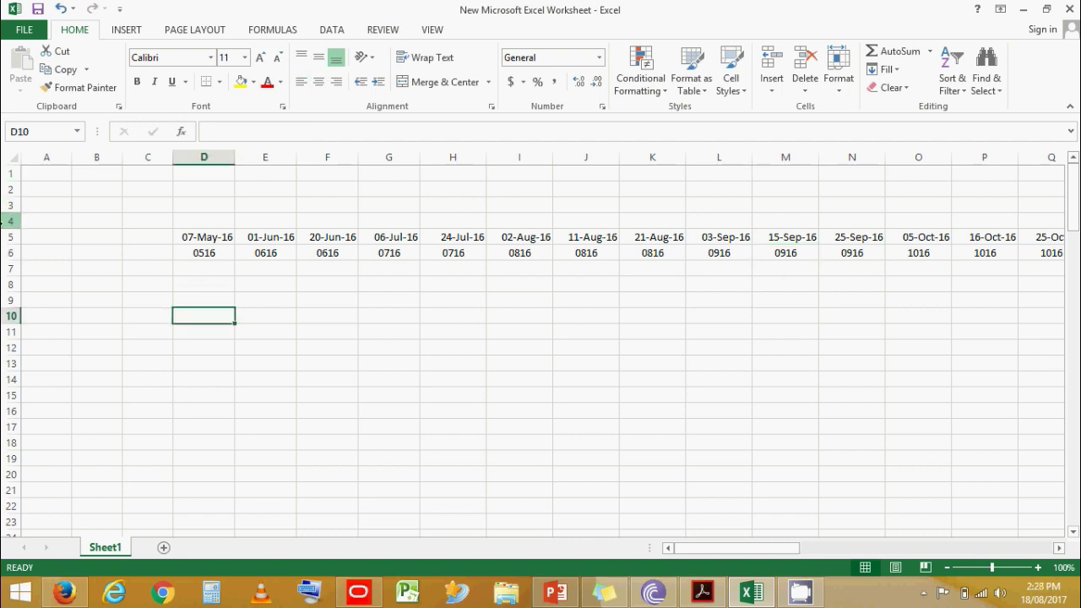
pyautogui.click(10, 220)
pyautogui.hotkey('ctrl', 'shift', '+')
pyautogui.hotkey('ctrl', 'shift', '+')
pyautogui.hotkey('ctrl', 'shift', '+')
pyautogui.hotkey('ctrl', 'shift', '+')
pyautogui.hotkey('ctrl', 'shift', '+')
pyautogui.hotkey('ctrl', 'shift', '+')
pyautogui.hotkey('ctrl', 'shift', '+')
pyautogui.hotkey('ctrl', 'shift', '+')
pyautogui.hotkey('ctrl', 'shift', '+')
pyautogui.hotkey('ctrl', 'shift', '+')
pyautogui.hotkey('ctrl', 'shift', '+')
pyautogui.hotkey('ctrl', 'shift', '+')
pyautogui.hotkey('ctrl', 'shift', '+')
pyautogui.hotkey('ctrl', 'shift', '+')
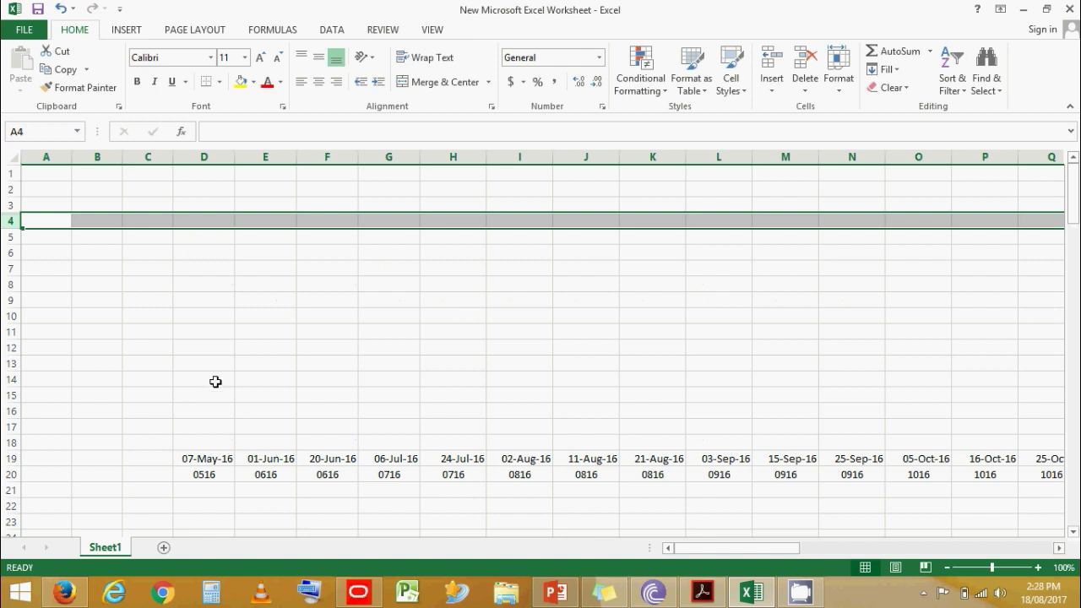
# Step: Enter the date 1 May 2016 in cell D13 as the first month heading
pyautogui.click(206, 369)
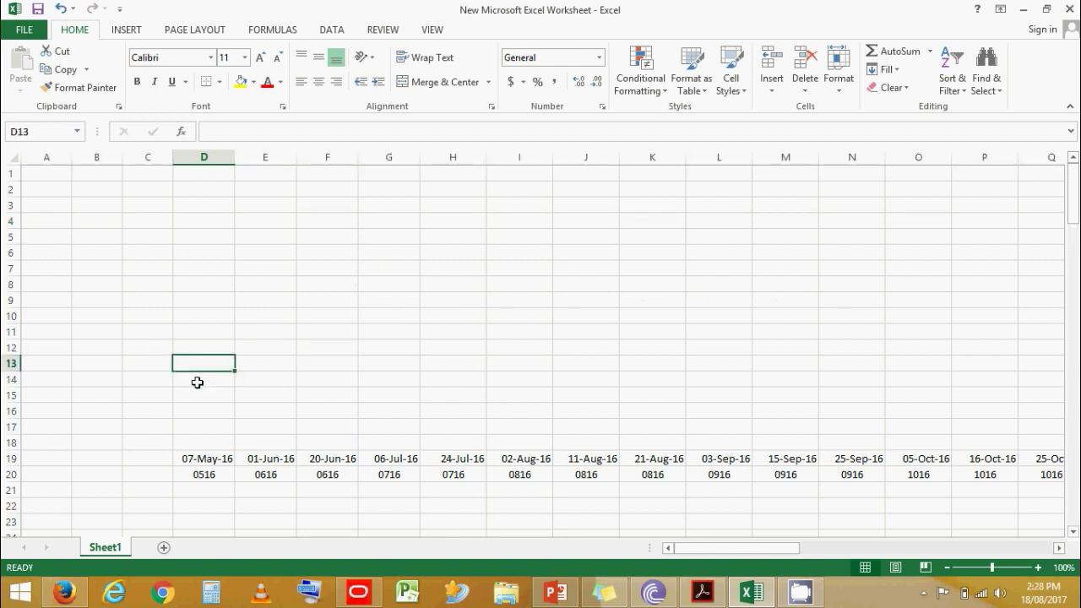
pyautogui.write('1')
pyautogui.write('may')
pyautogui.write('2016')
pyautogui.press('Return')
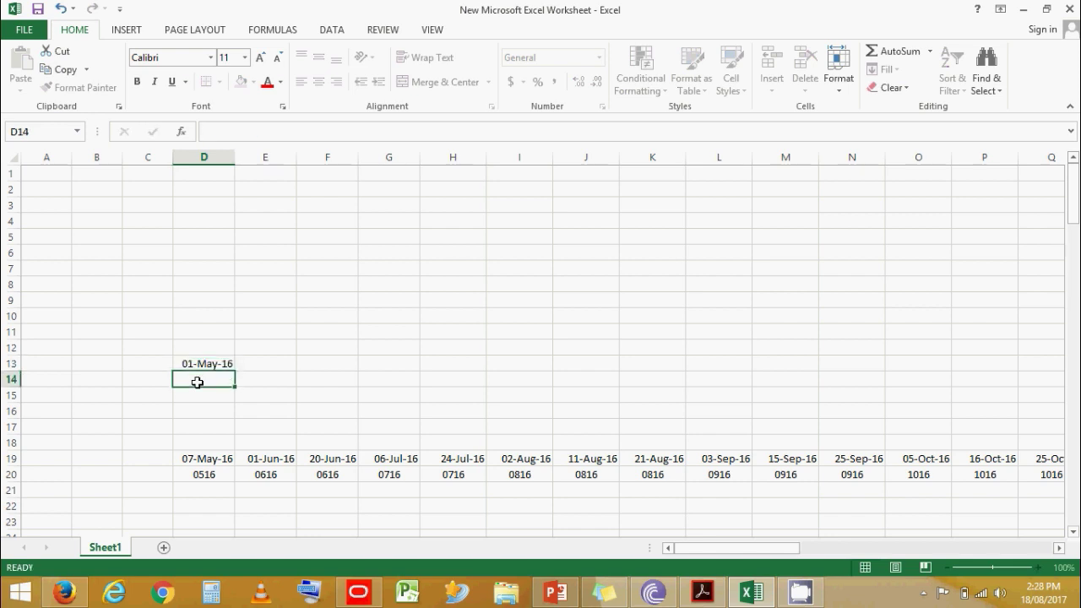
# Step: Format the first month heading in cell D13 with the custom date format mmm-yy
pyautogui.press('Up')
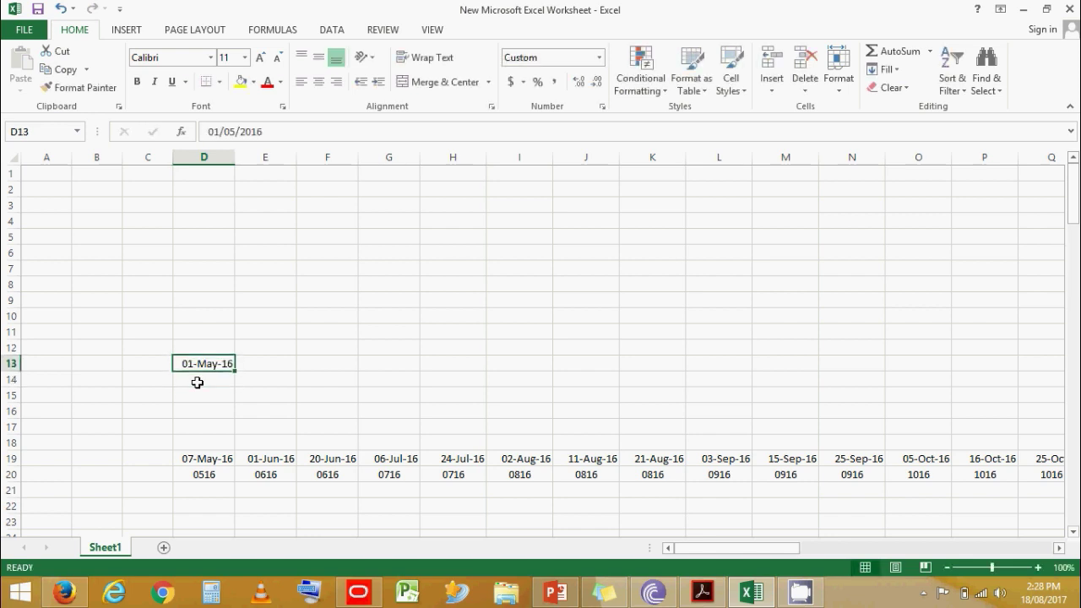
pyautogui.click(283, 106)
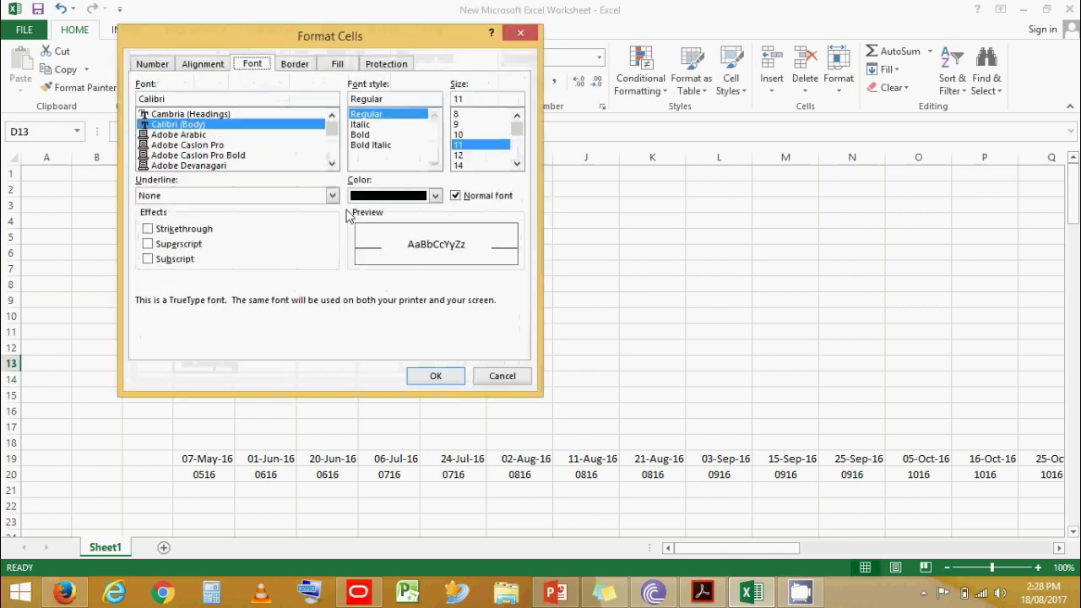
pyautogui.click(152, 64)
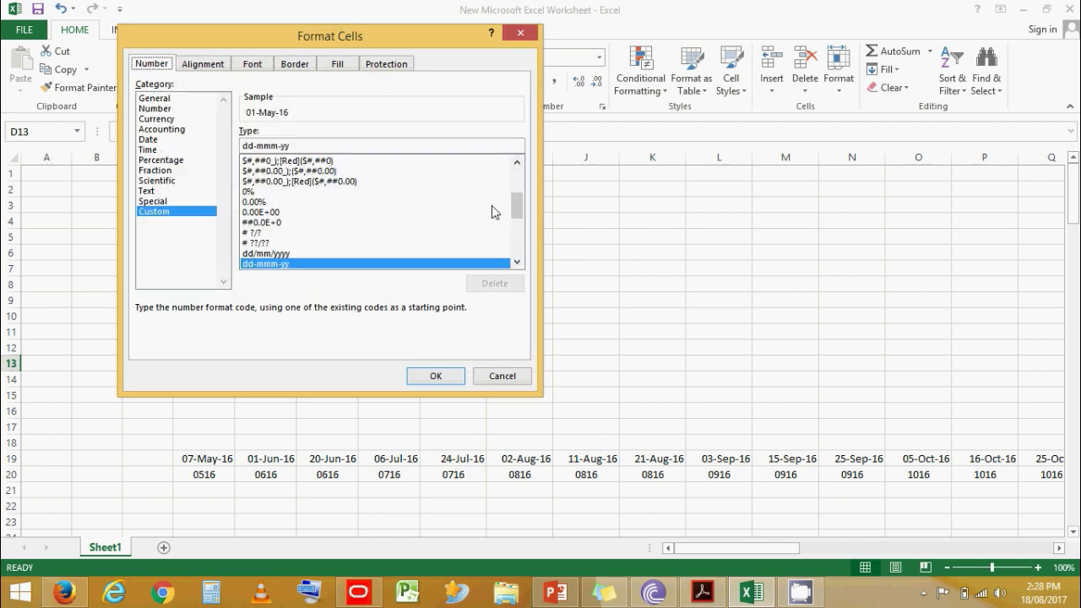
pyautogui.moveTo(518, 212); pyautogui.dragTo(524, 230)
pyautogui.click(295, 224)
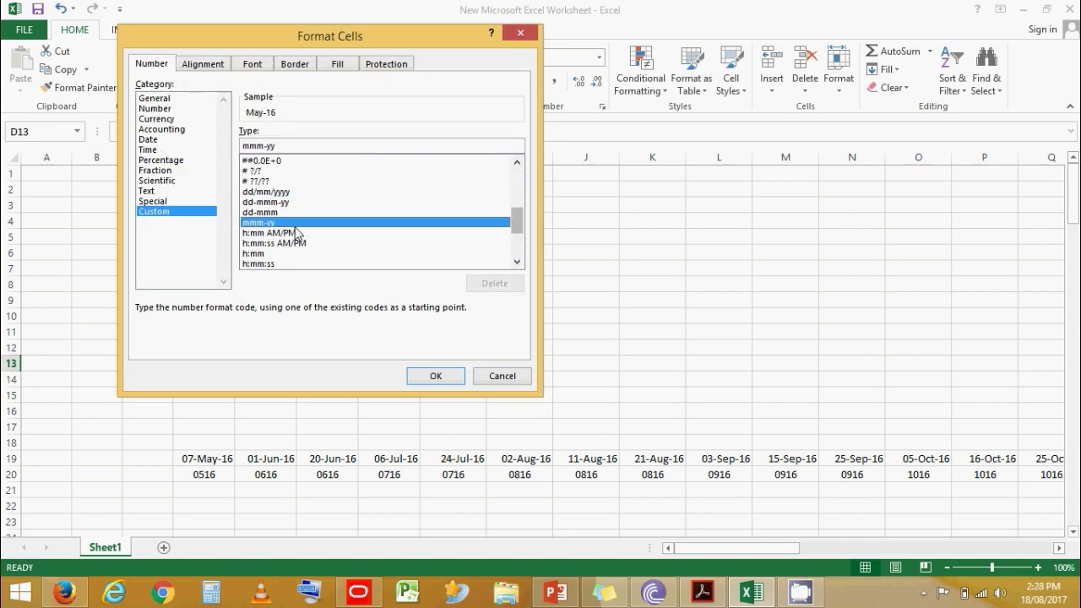
pyautogui.click(460, 375)
pyautogui.click(424, 362)
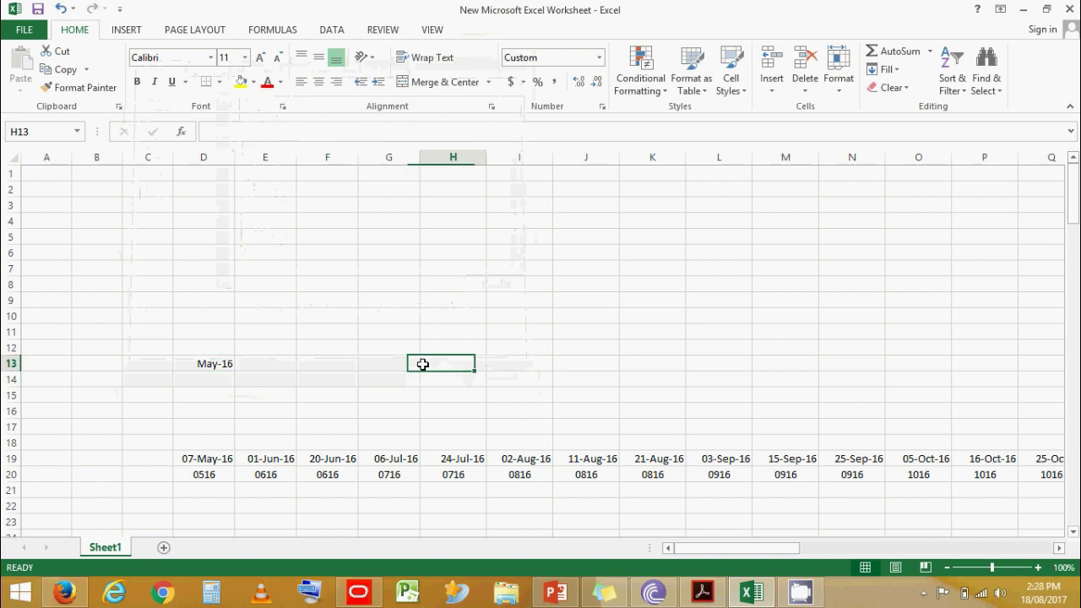
# Step: Extend the monthly headings across row 13 from May-16 in D13 through Sep-17 in T13
pyautogui.click(178, 368)
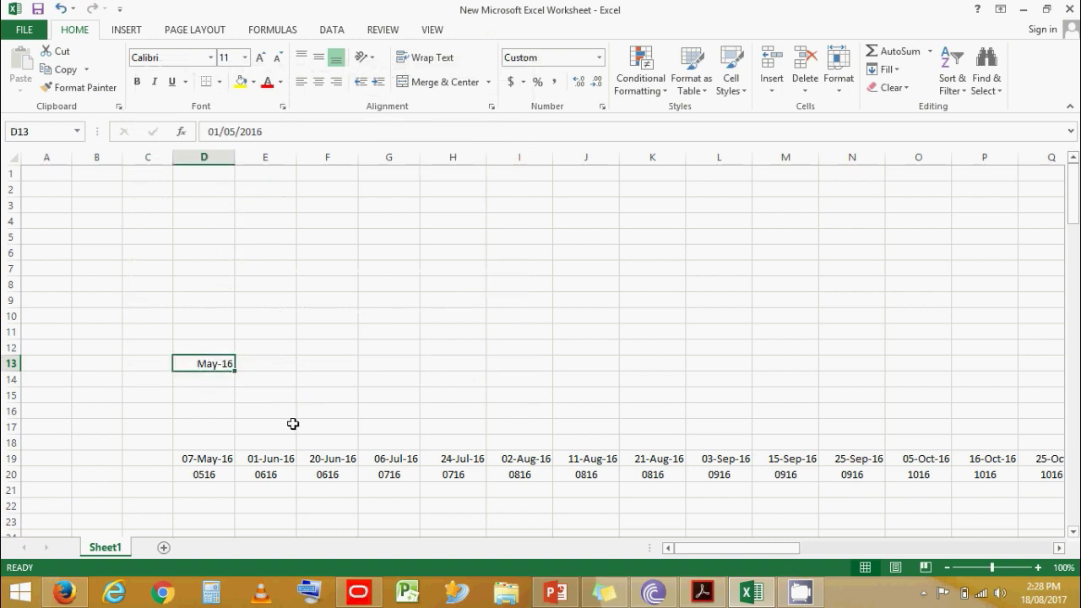
pyautogui.moveTo(236, 372); pyautogui.dragTo(760, 378)
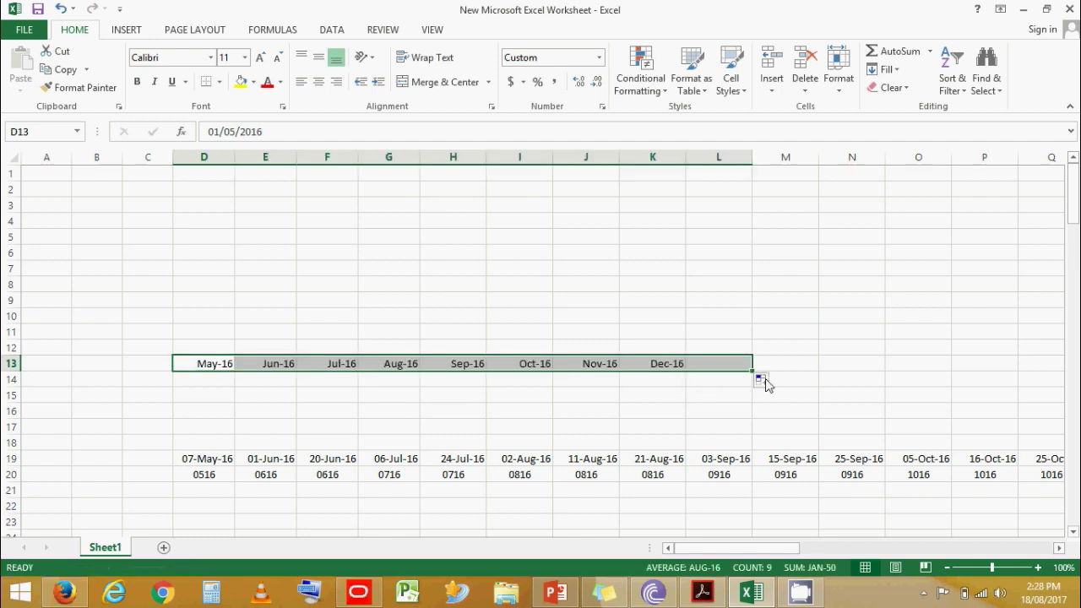
pyautogui.moveTo(764, 549); pyautogui.dragTo(1048, 531)
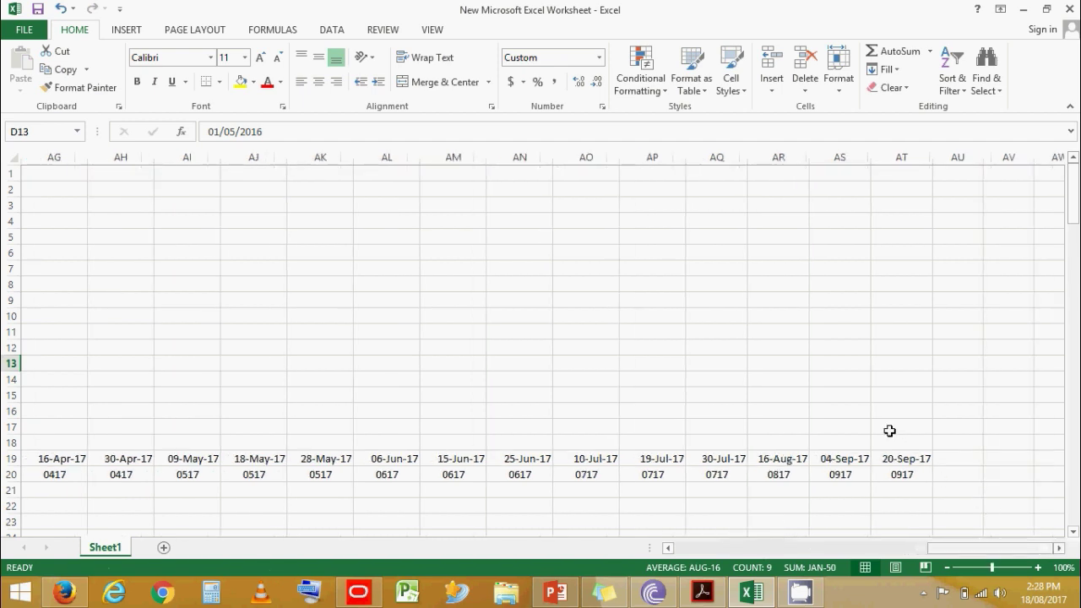
pyautogui.moveTo(888, 428); pyautogui.dragTo(902, 481)
pyautogui.moveTo(960, 549); pyautogui.dragTo(205, 494)
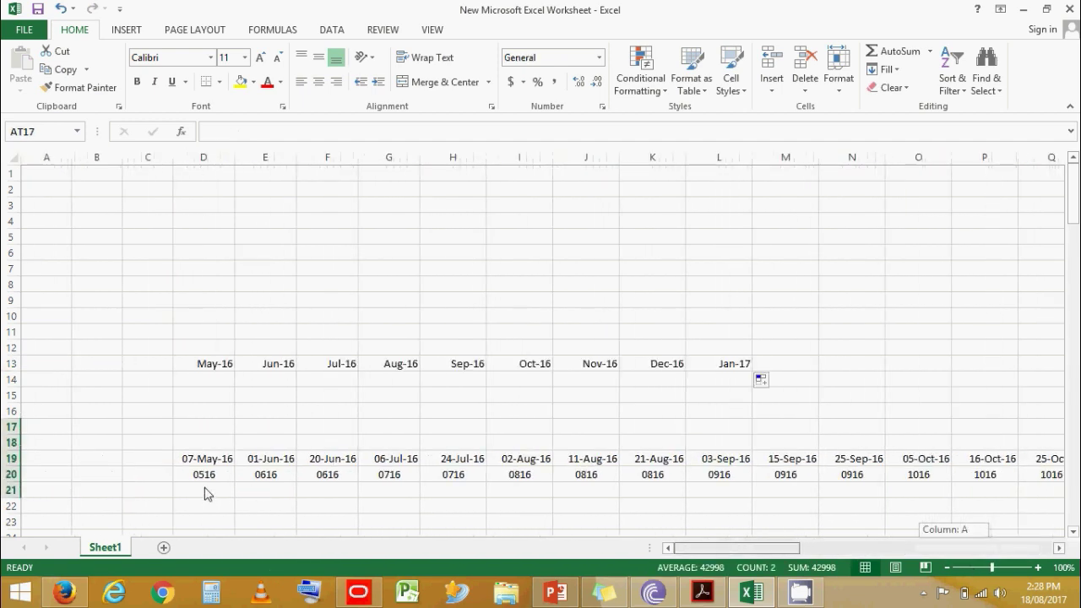
pyautogui.click(720, 365)
pyautogui.moveTo(756, 372); pyautogui.dragTo(815, 366)
pyautogui.moveTo(406, 353); pyautogui.dragTo(510, 355)
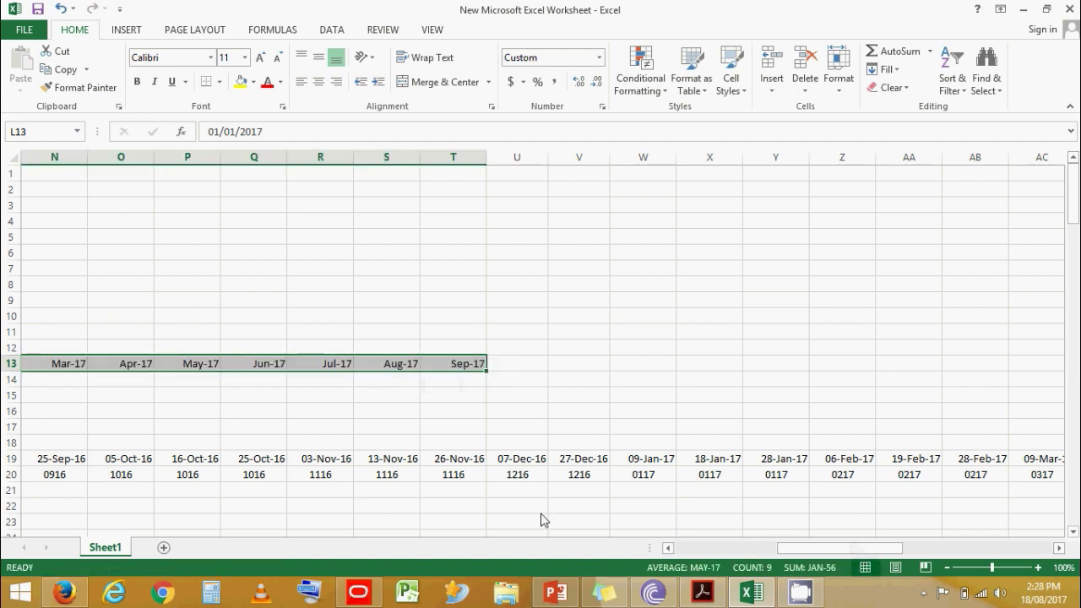
pyautogui.moveTo(823, 548); pyautogui.dragTo(722, 548)
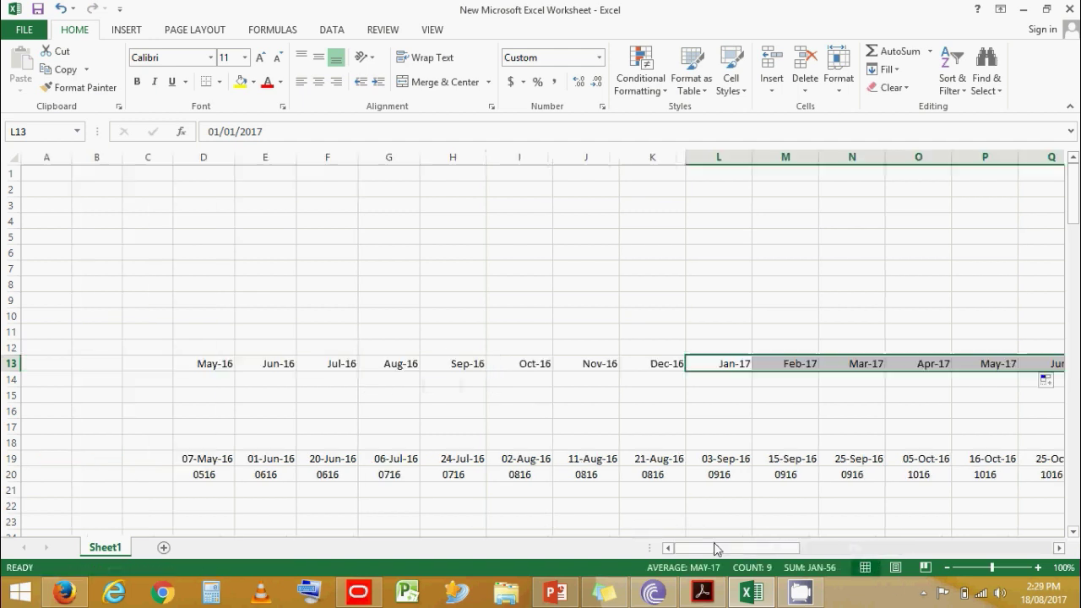
# Step: Enter the formula +TEXT(D13,"MMYY") in cell D14 below the May-16 heading and centre the code
pyautogui.click(186, 475)
pyautogui.click(221, 383)
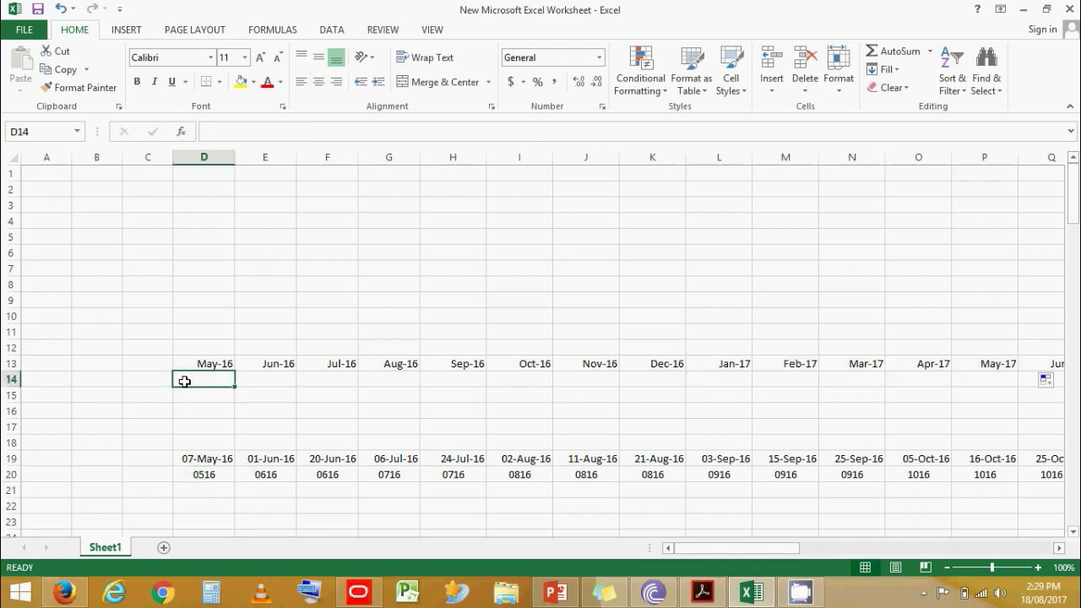
pyautogui.write('+')
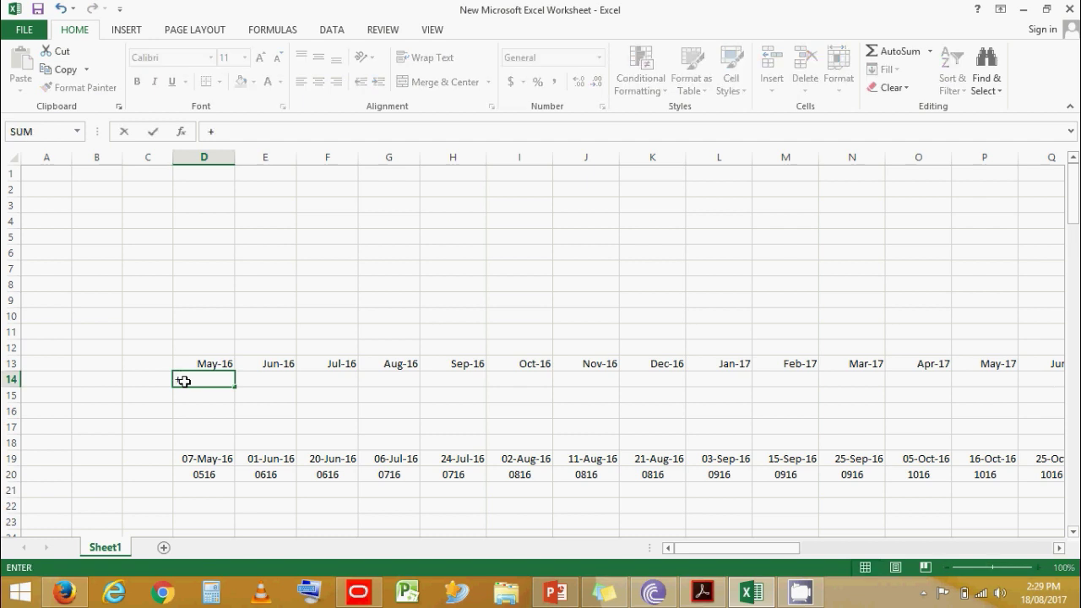
pyautogui.write('te')
pyautogui.press('Tab')
pyautogui.press('Up')
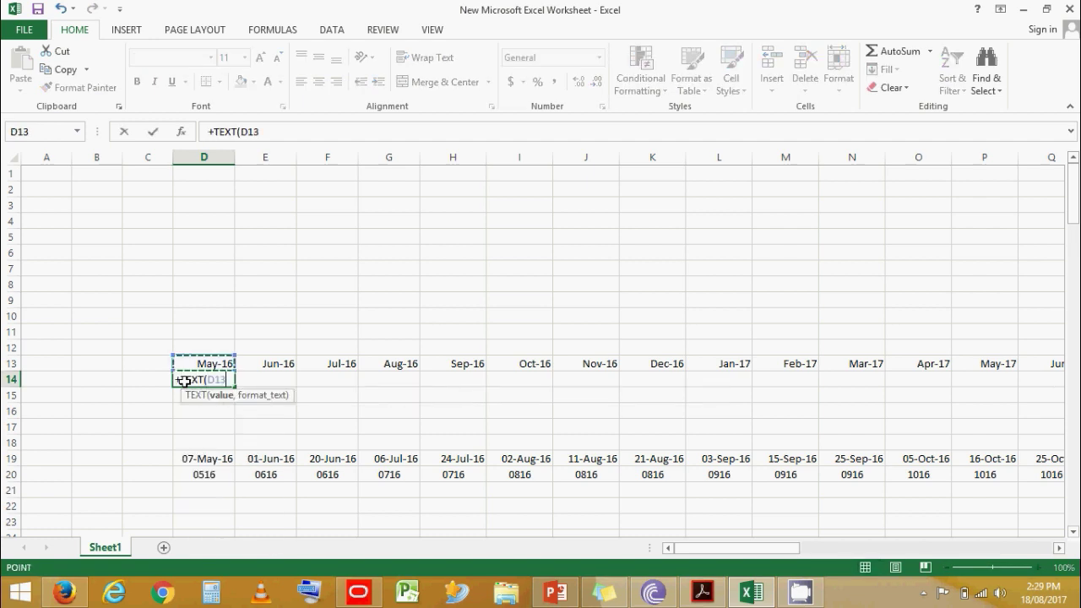
pyautogui.write(',')
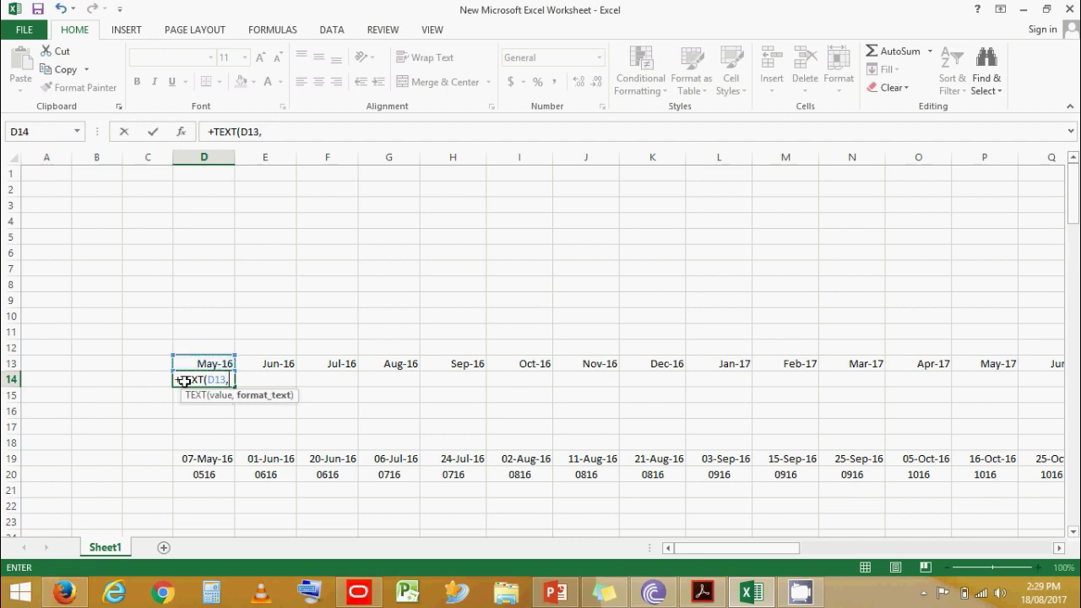
pyautogui.write('"MMYY")')
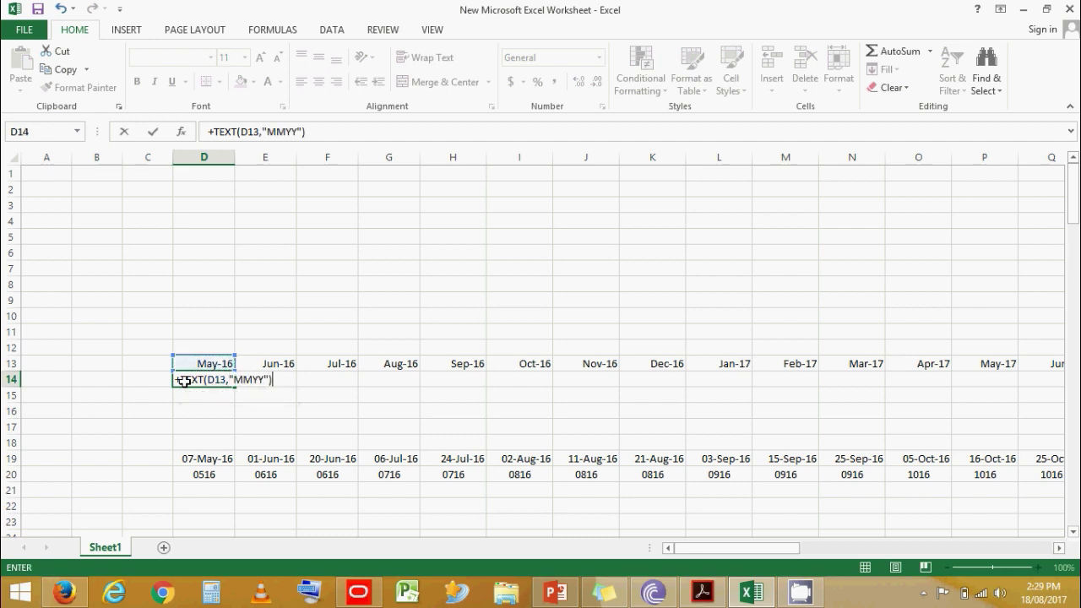
pyautogui.press('Return')
pyautogui.click(184, 381)
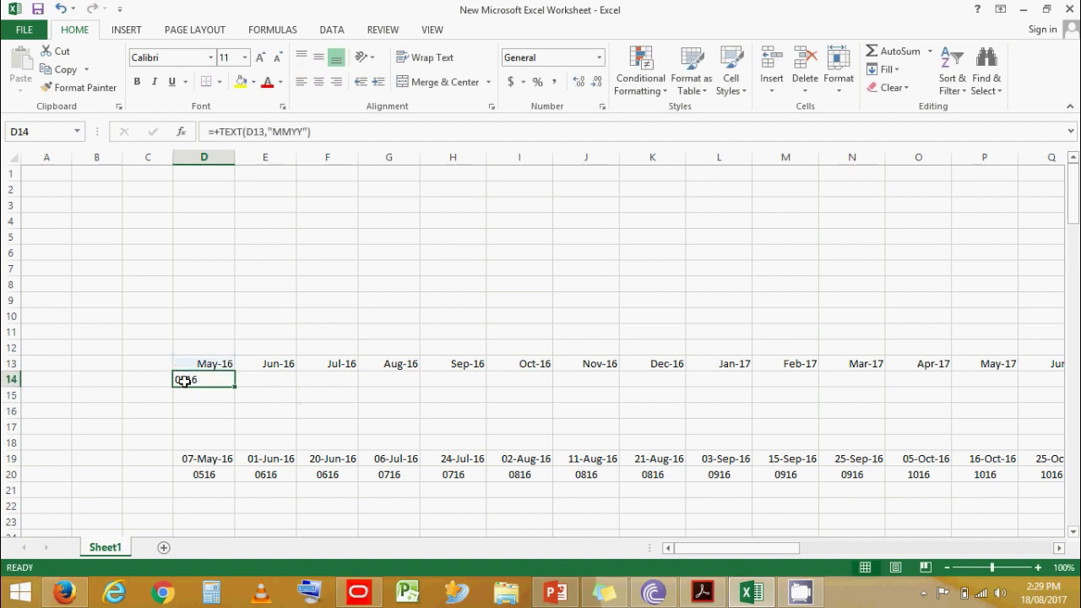
pyautogui.click(318, 82)
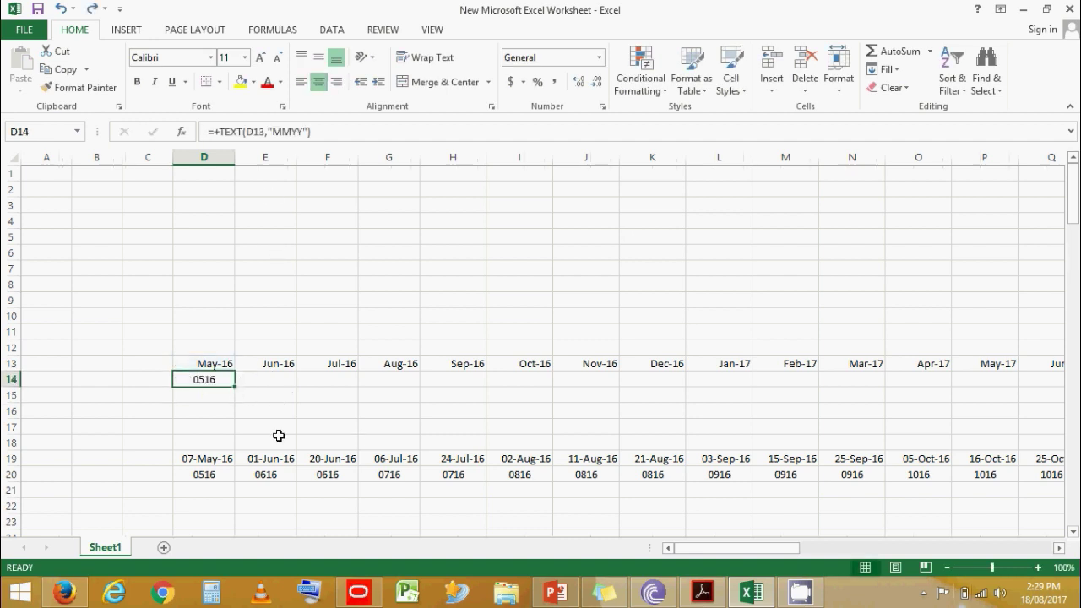
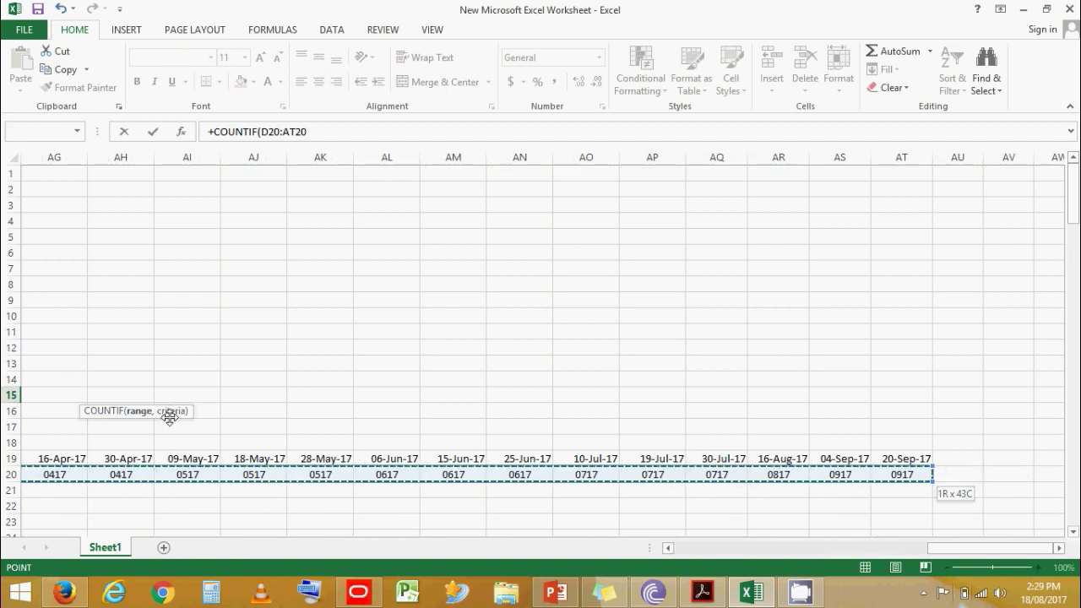
# Step: Complete the formula in D15 as +COUNTIF(D20:AT20,D14), with the month code in D14 as the criterion
pyautogui.write(',')
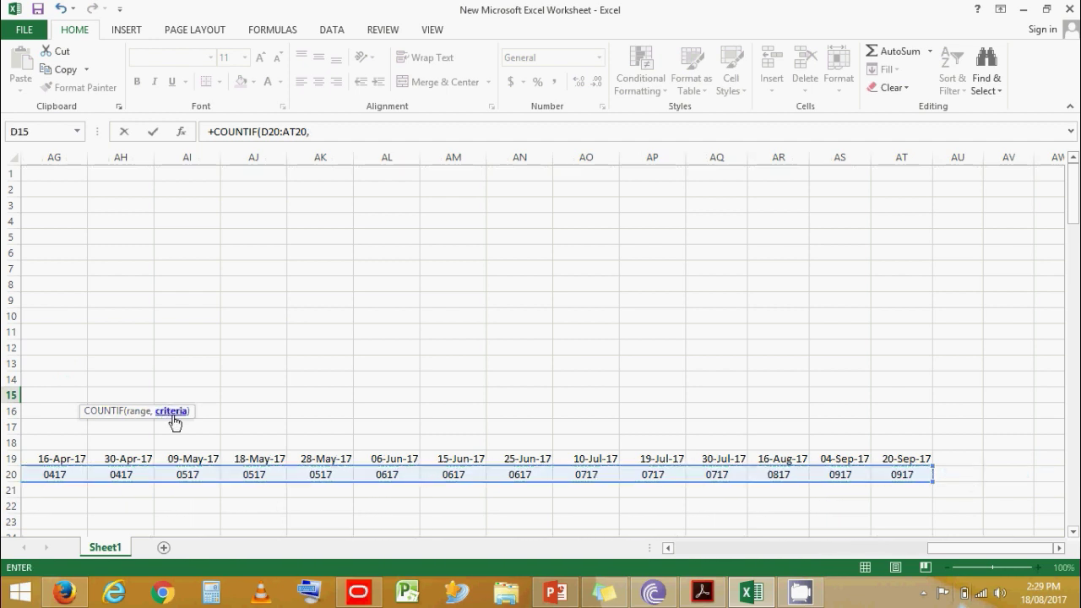
pyautogui.moveTo(1002, 549); pyautogui.dragTo(225, 540)
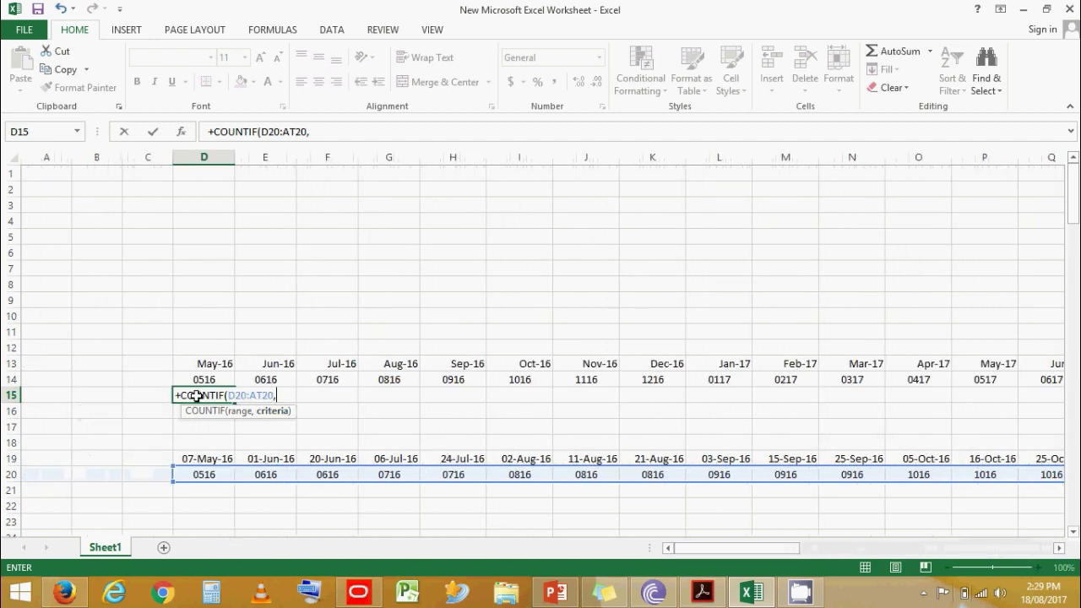
pyautogui.click(203, 379)
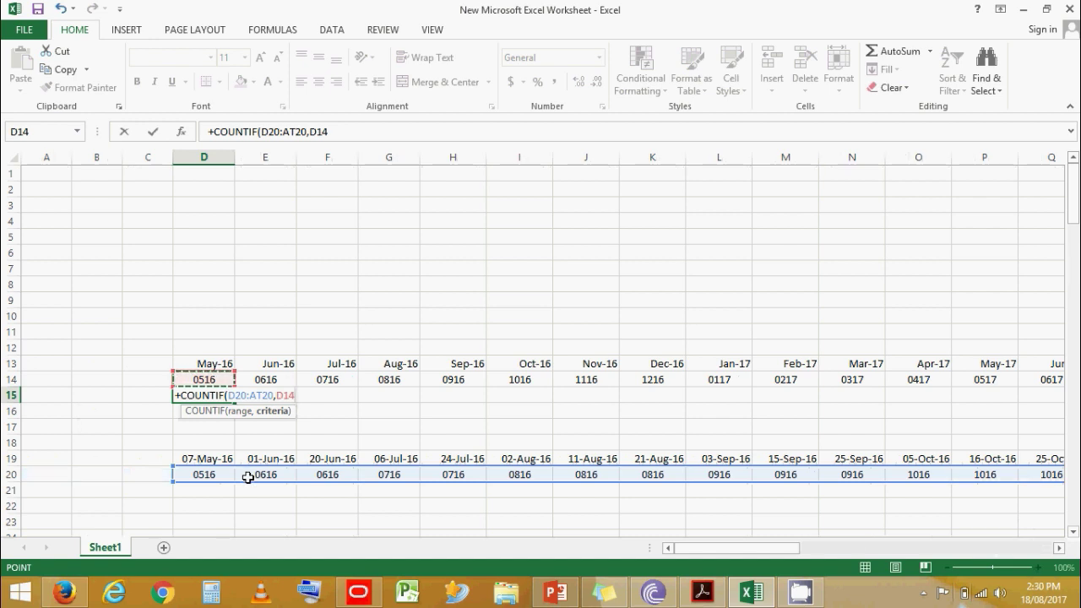
pyautogui.write(')')
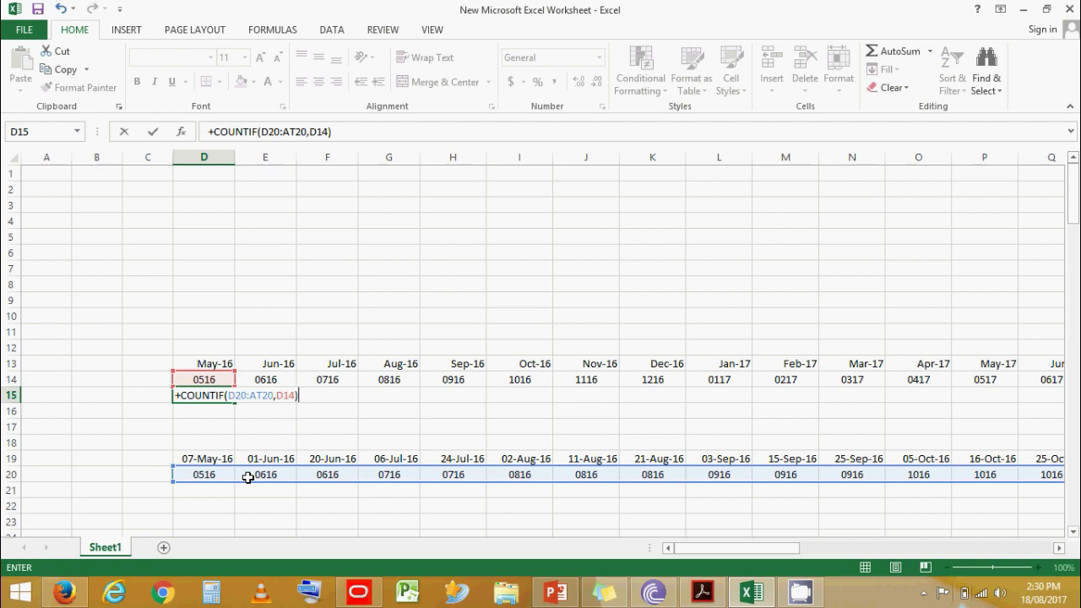
pyautogui.press('Return')
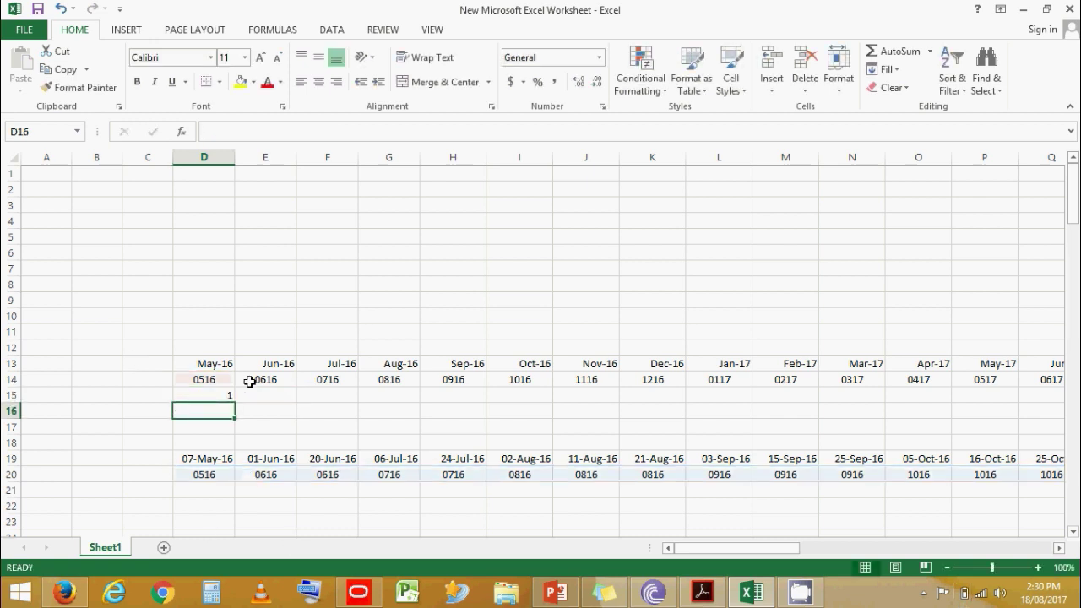
# Step: Check D15 against the month codes in row 20 and copy its COUNTIF formula across to H15
pyautogui.click(194, 397)
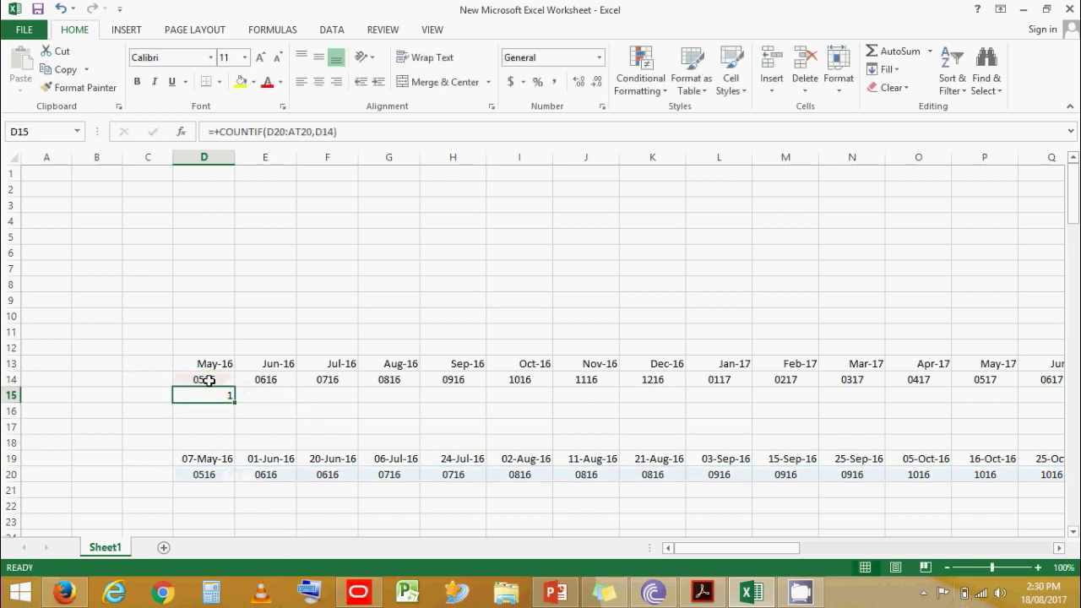
pyautogui.click(211, 380)
pyautogui.moveTo(197, 474); pyautogui.dragTo(654, 492)
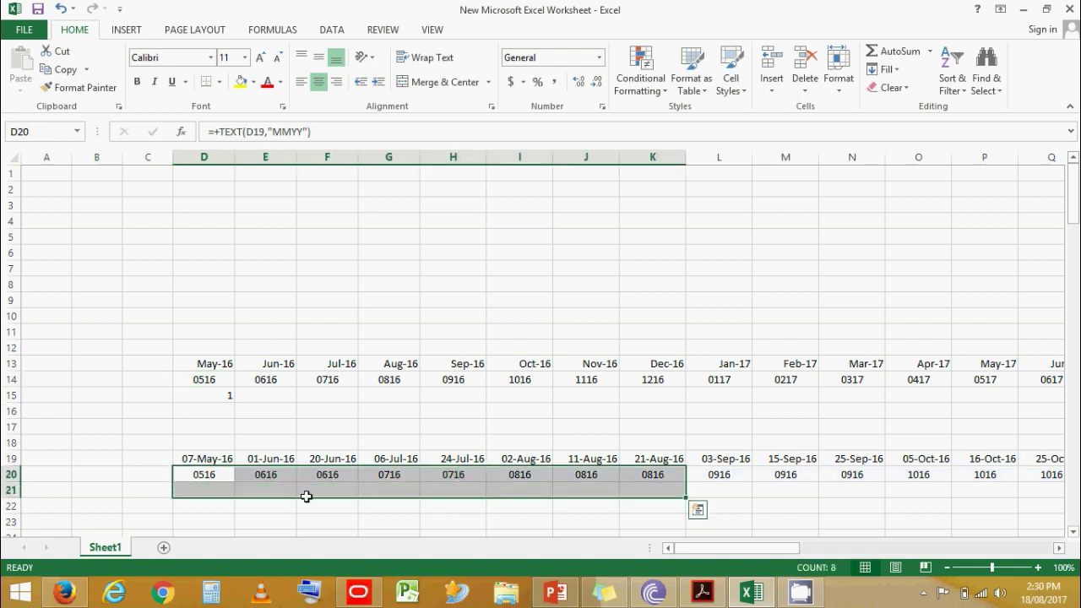
pyautogui.click(228, 395)
pyautogui.moveTo(237, 400); pyautogui.dragTo(450, 403)
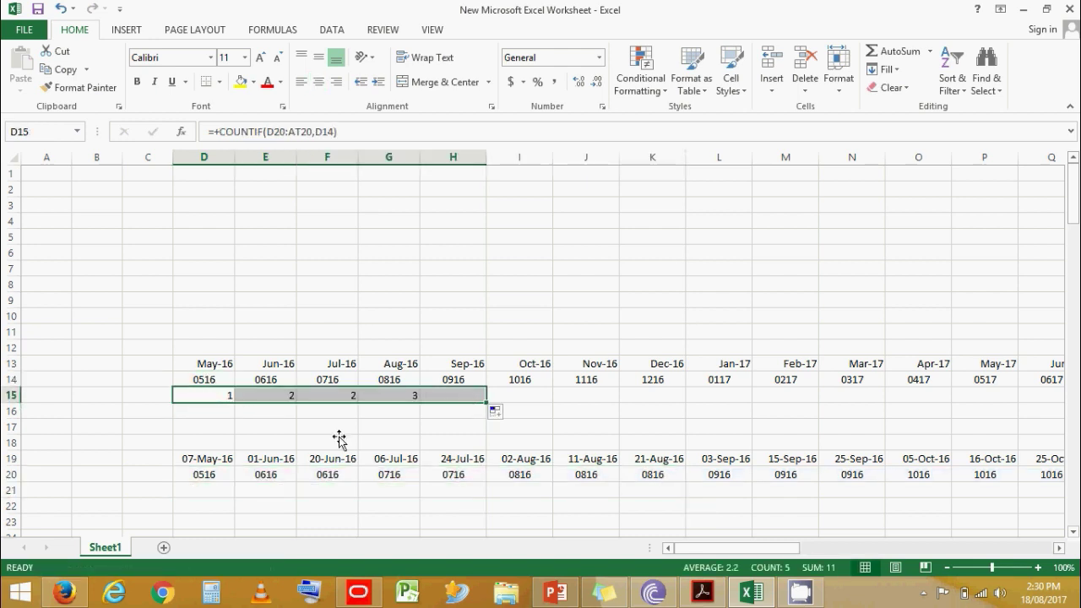
# Step: Examine the ranges and criteria referenced by the copied COUNTIF formulas in E15, F15 and G15
pyautogui.doubleClick(269, 397)
pyautogui.press('Escape')
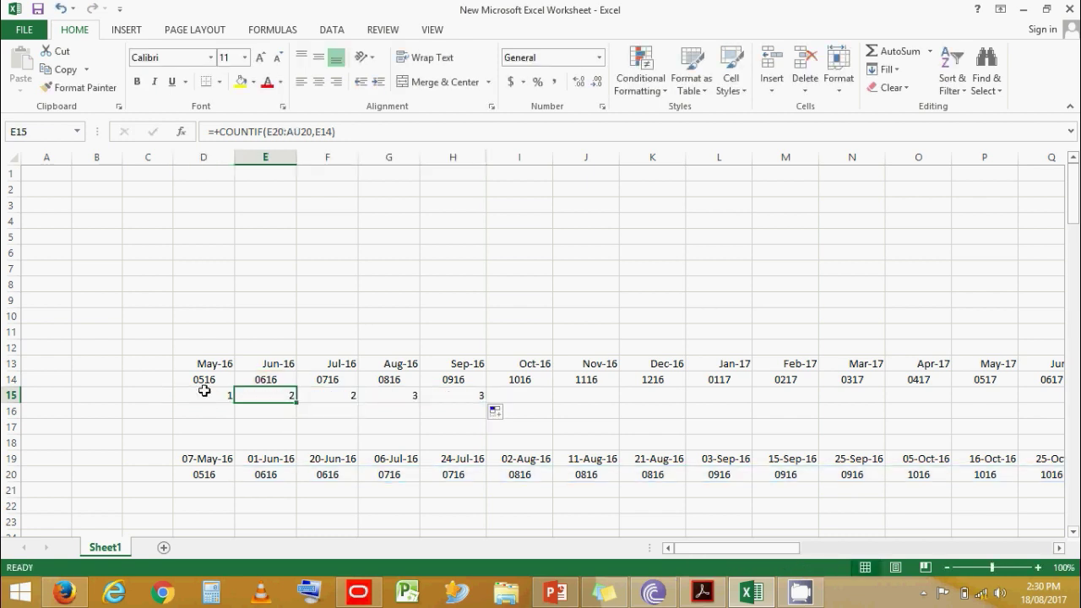
pyautogui.doubleClick(263, 397)
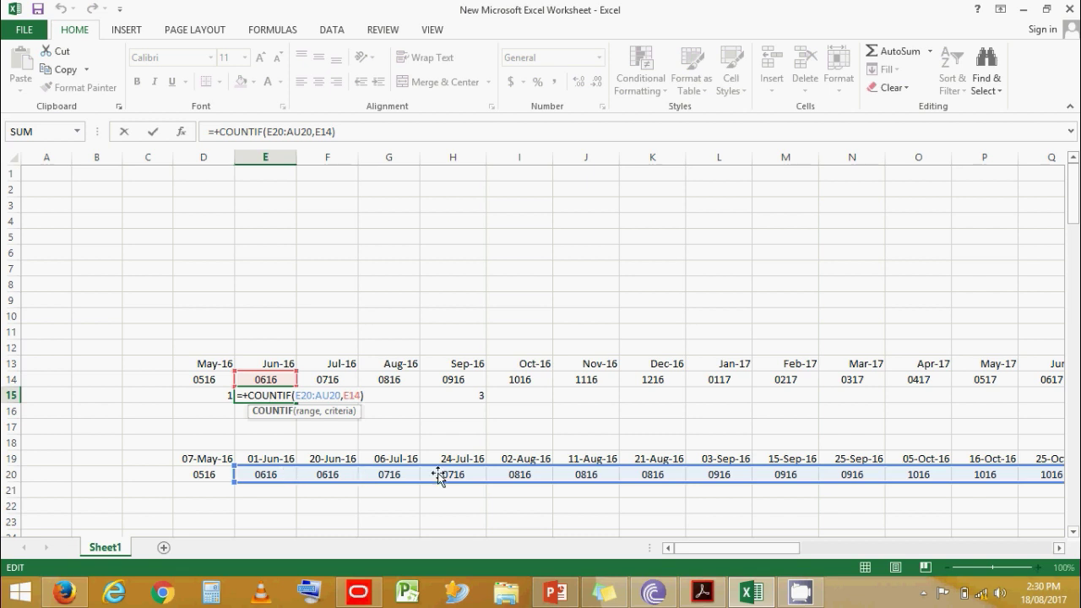
pyautogui.press('Escape')
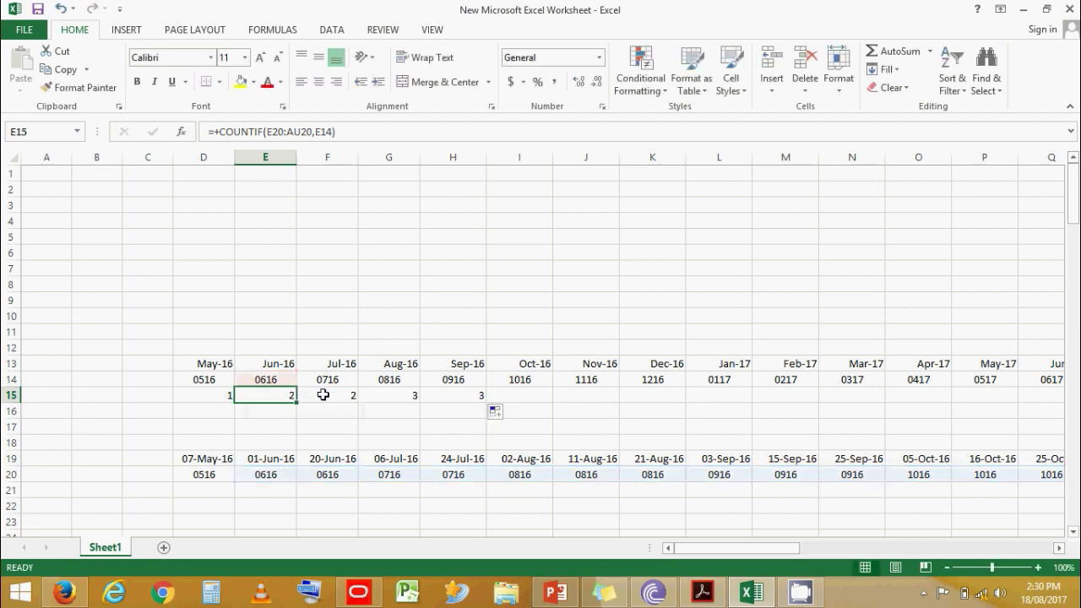
pyautogui.click(321, 393)
pyautogui.doubleClick(321, 394)
pyautogui.press('Escape')
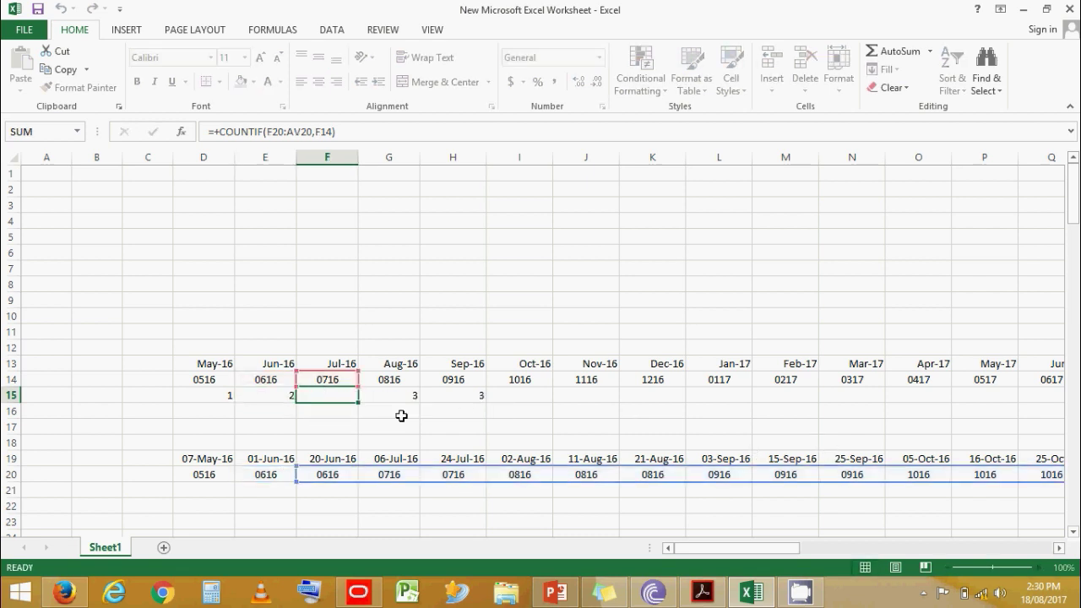
pyautogui.click(391, 394)
pyautogui.doubleClick(392, 393)
pyautogui.press('Escape')
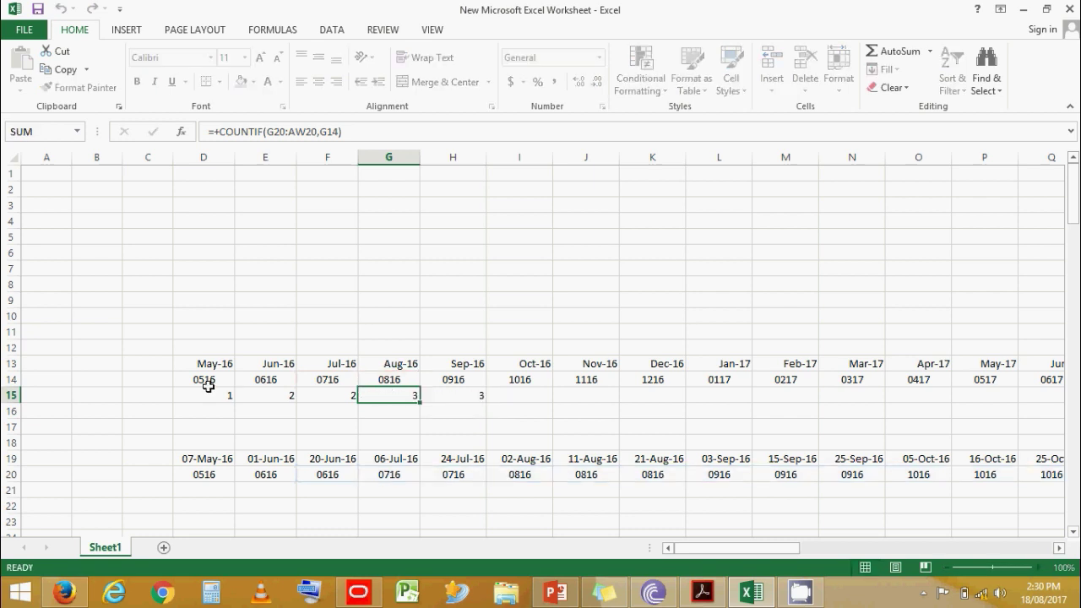
pyautogui.click(203, 393)
pyautogui.click(265, 135)
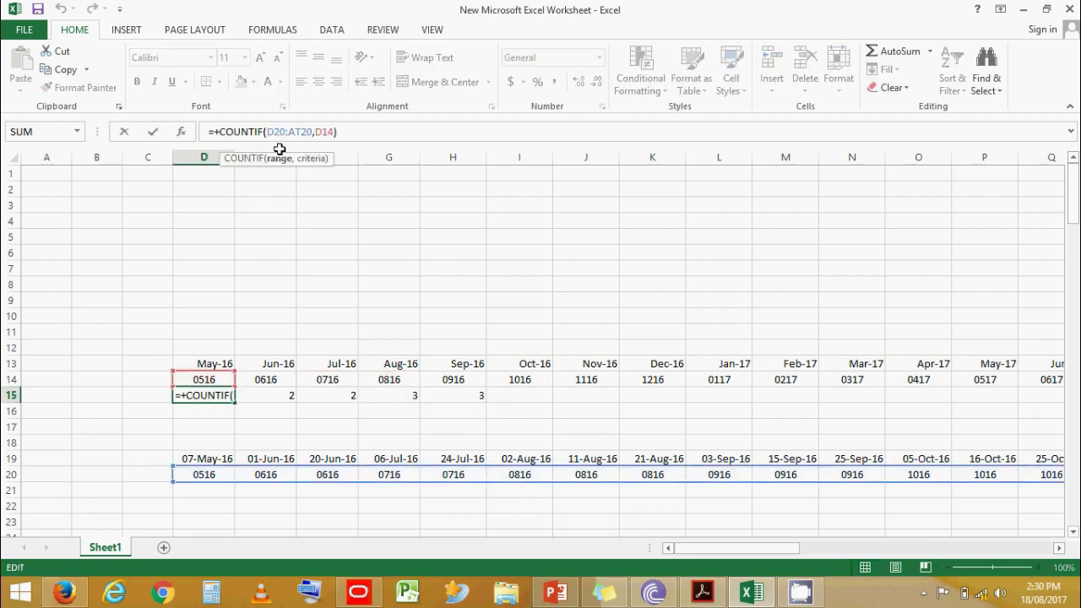
pyautogui.write('4$')
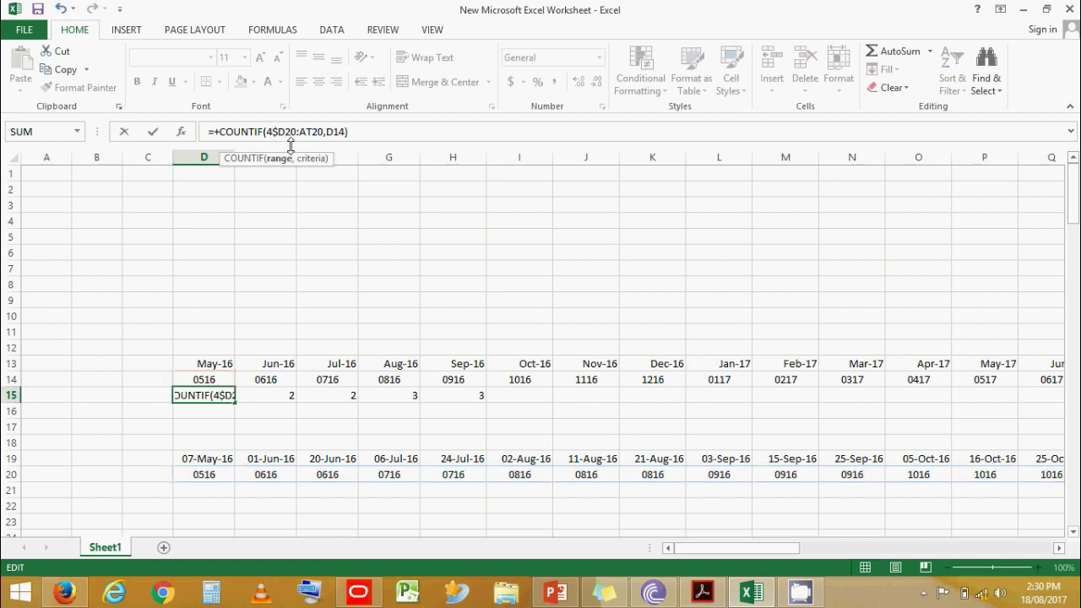
pyautogui.press('Escape')
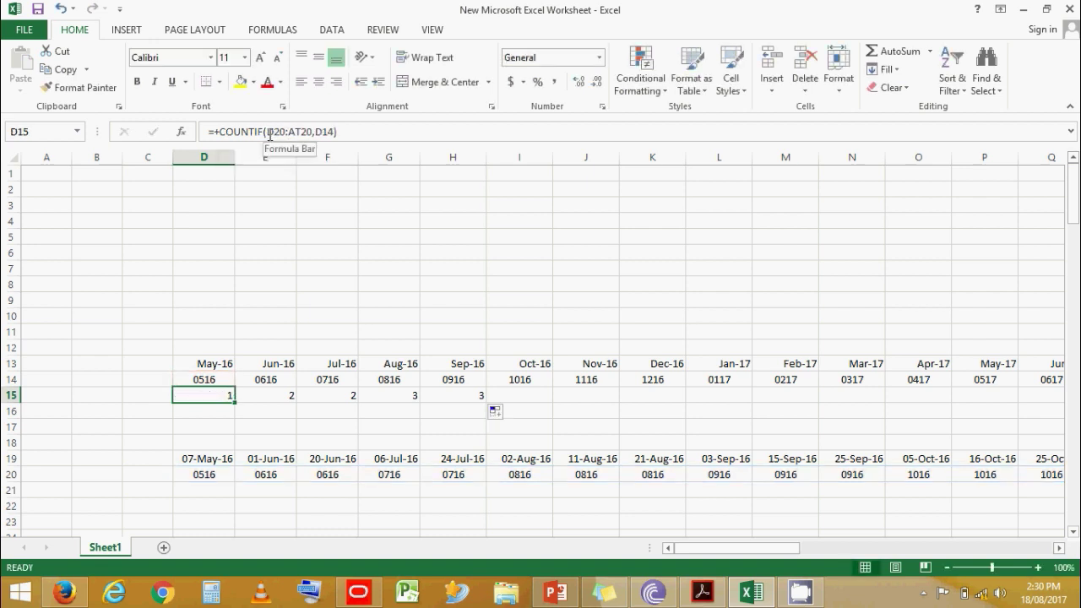
# Step: Lock the range columns in D15's formula so it reads +COUNTIF($D20:$AT20,D14)
pyautogui.click(270, 133)
pyautogui.write('$D20:$')
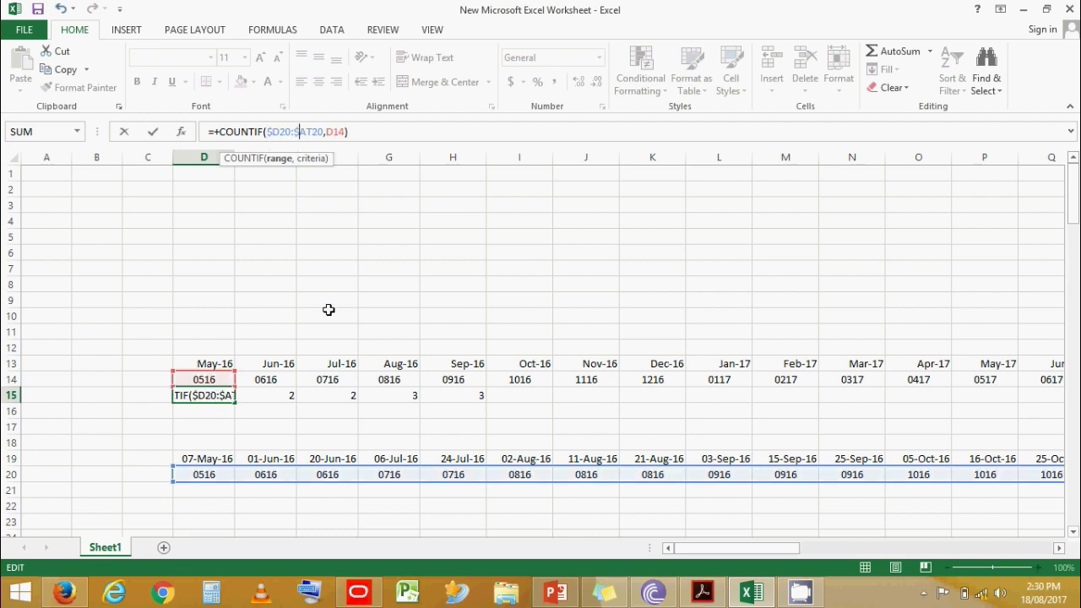
pyautogui.press('Return')
# Step: Copy the column-locked COUNTIF formula from D15 across row 15 to the Sep-17 column, T15
pyautogui.click(235, 402)
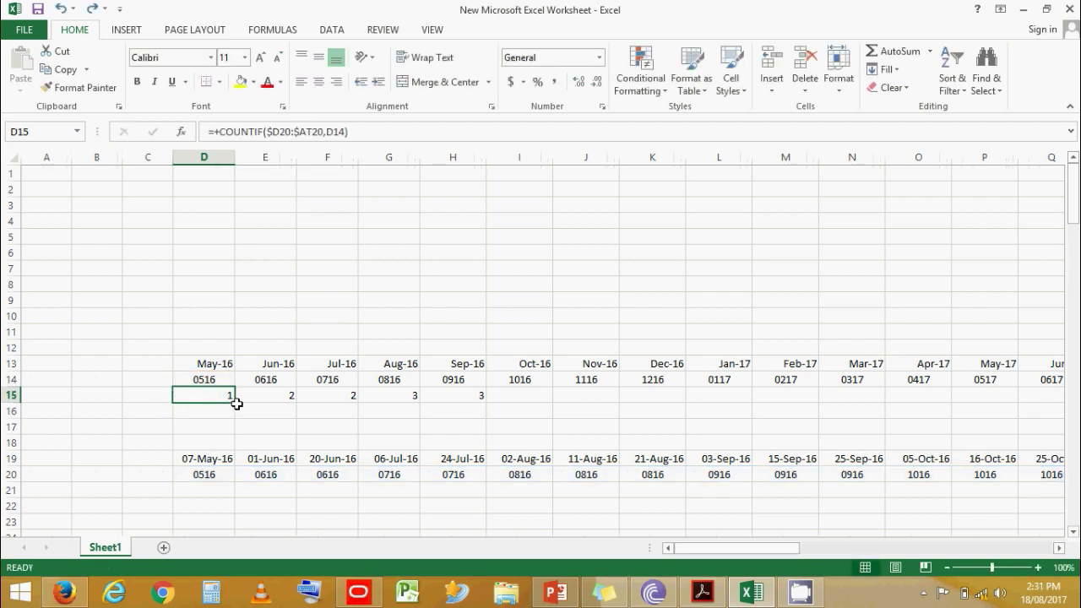
pyautogui.moveTo(234, 405); pyautogui.dragTo(959, 406)
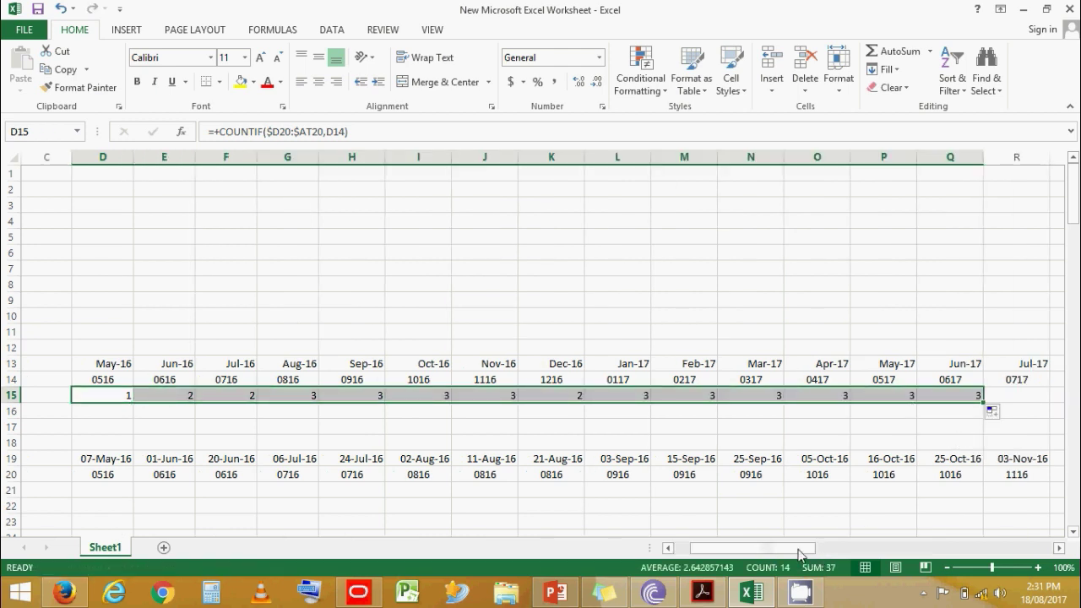
pyautogui.moveTo(800, 554); pyautogui.dragTo(870, 551)
pyautogui.moveTo(423, 404); pyautogui.dragTo(619, 403)
pyautogui.moveTo(827, 553); pyautogui.dragTo(484, 524)
# Step: Examine the ranges and criteria referenced by the copied COUNTIF formulas in E15, H15 and J15
pyautogui.click(223, 460)
pyautogui.click(251, 396)
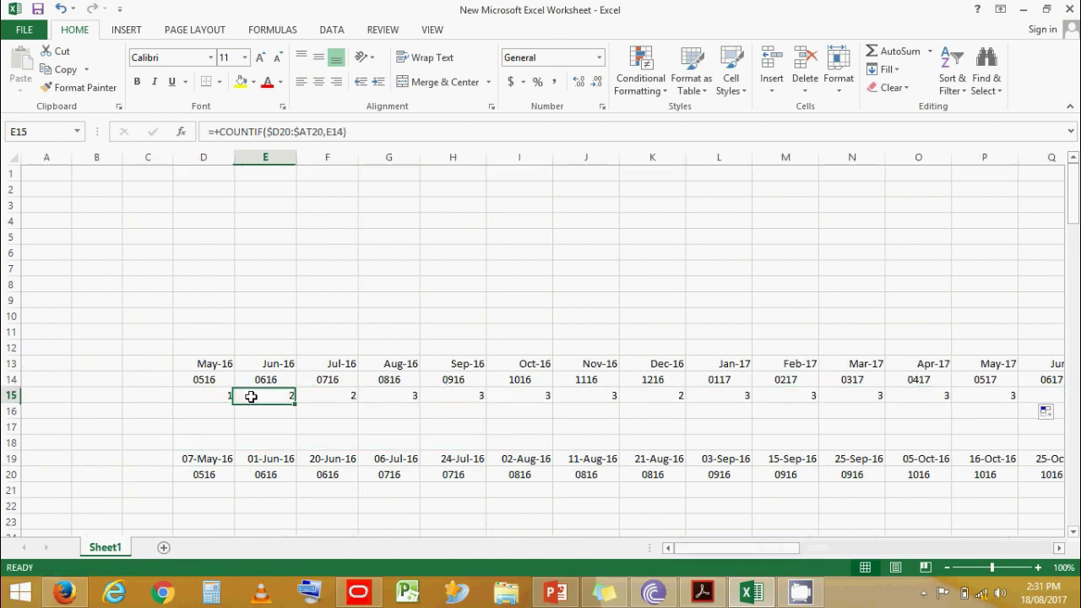
pyautogui.doubleClick(251, 396)
pyautogui.click(451, 394)
pyautogui.doubleClick(449, 395)
pyautogui.press('Escape')
pyautogui.click(596, 395)
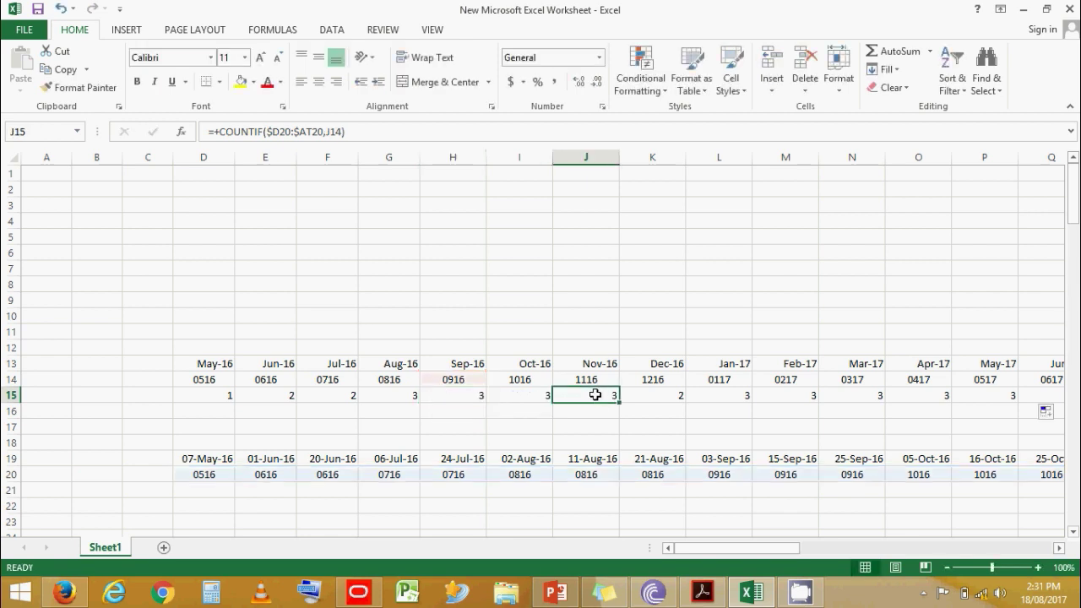
pyautogui.doubleClick(595, 396)
pyautogui.press('Escape')
# Step: Hide row 14, which holds the month-year codes below the month headings
pyautogui.click(11, 378)
pyautogui.rightClick(10, 378)
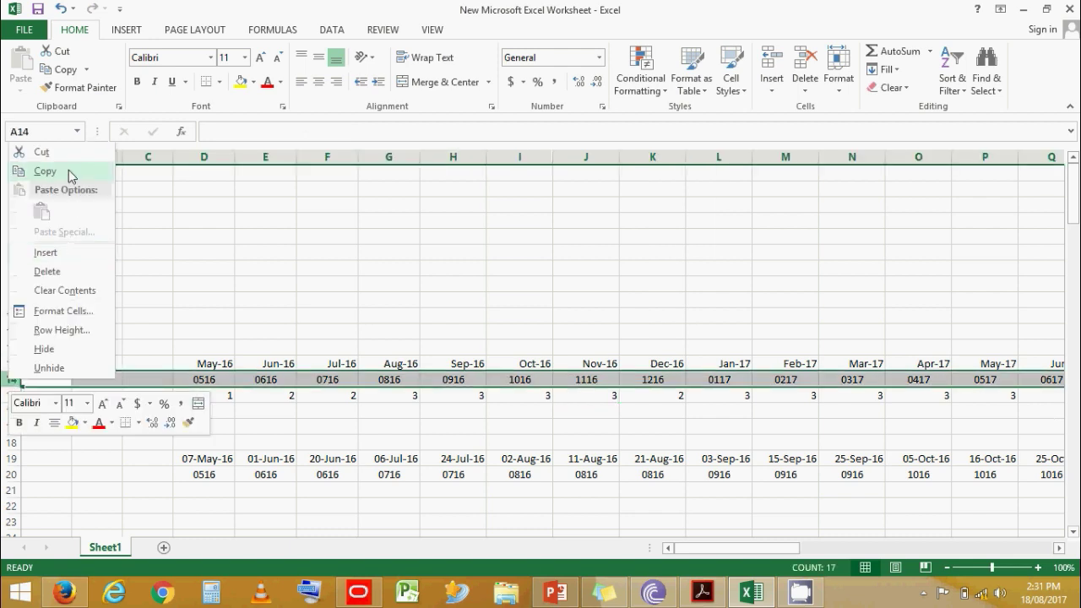
pyautogui.click(44, 348)
pyautogui.click(145, 443)
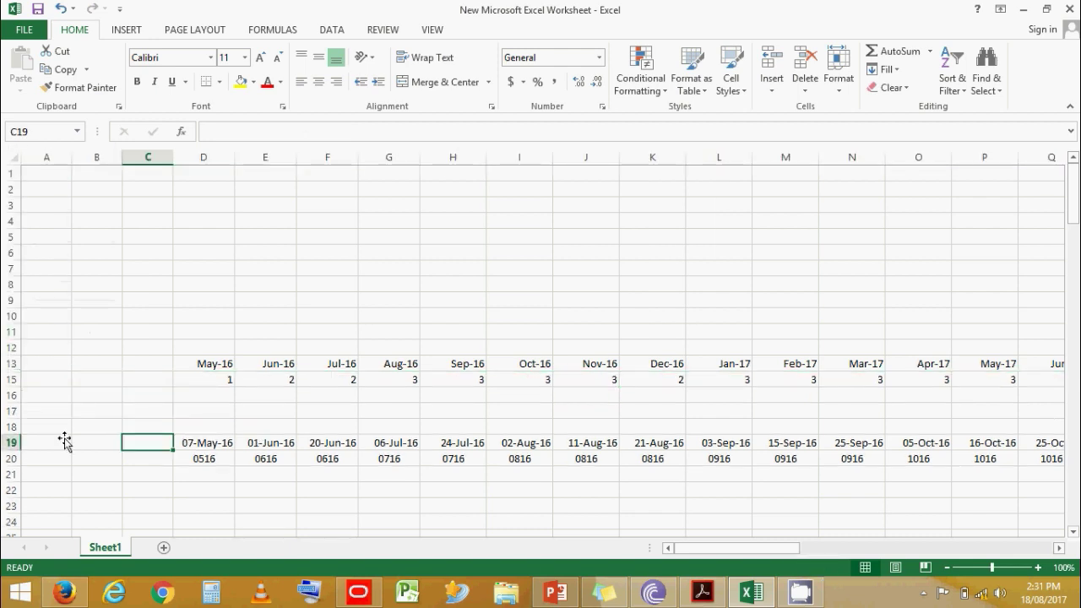
# Step: Insert four blank rows above row 19 to make room between the monthly table and the slab finish dates
pyautogui.click(9, 440)
pyautogui.hotkey('ctrl', 'shift', '+')
pyautogui.hotkey('ctrl', 'shift', '+')
pyautogui.hotkey('ctrl', 'shift', '+')
pyautogui.hotkey('ctrl', 'shift', '+')
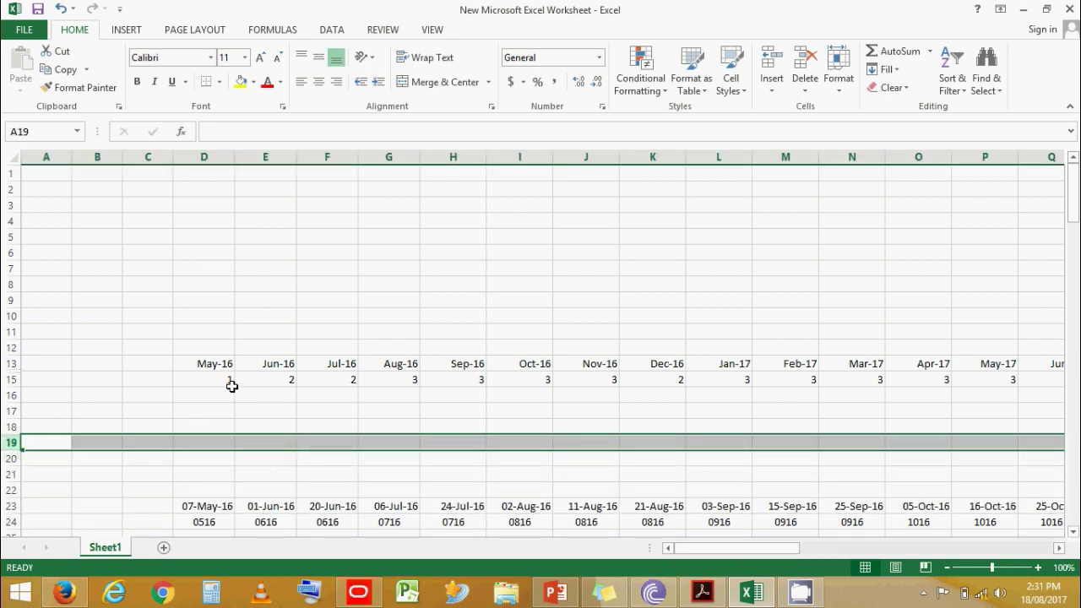
# Step: Label the monthly count row Plan in C15 and the heading row MONTHS in C13
pyautogui.click(147, 380)
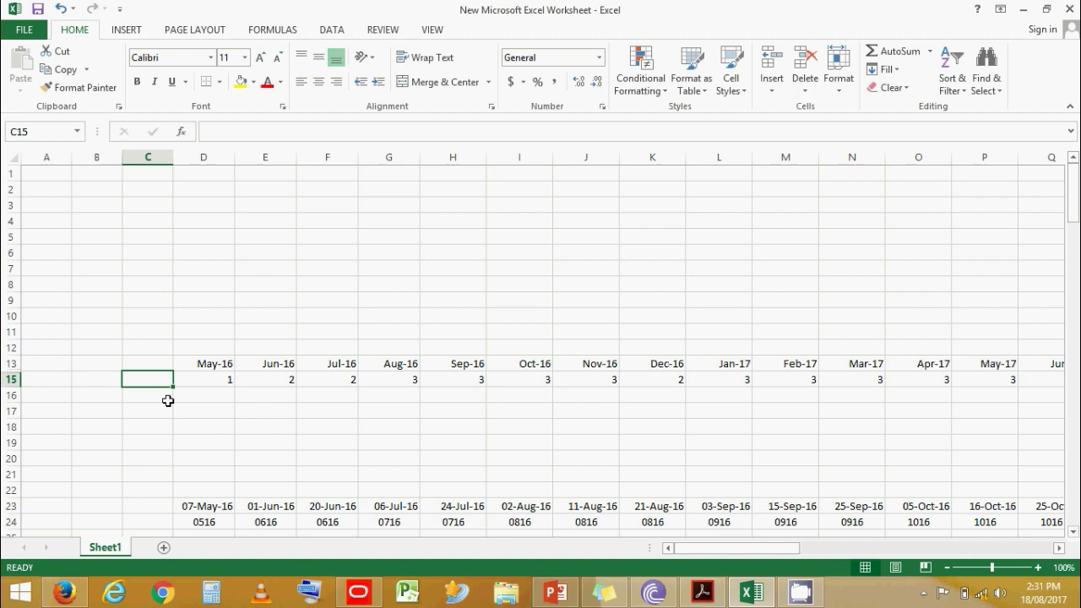
pyautogui.write('Pl')
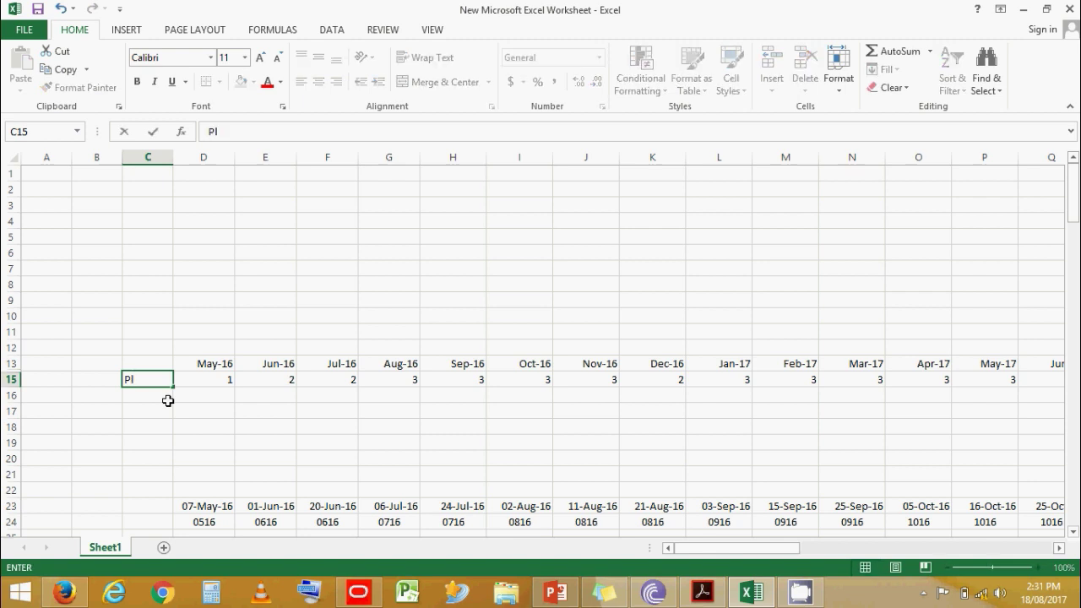
pyautogui.write('an')
pyautogui.press('Return')
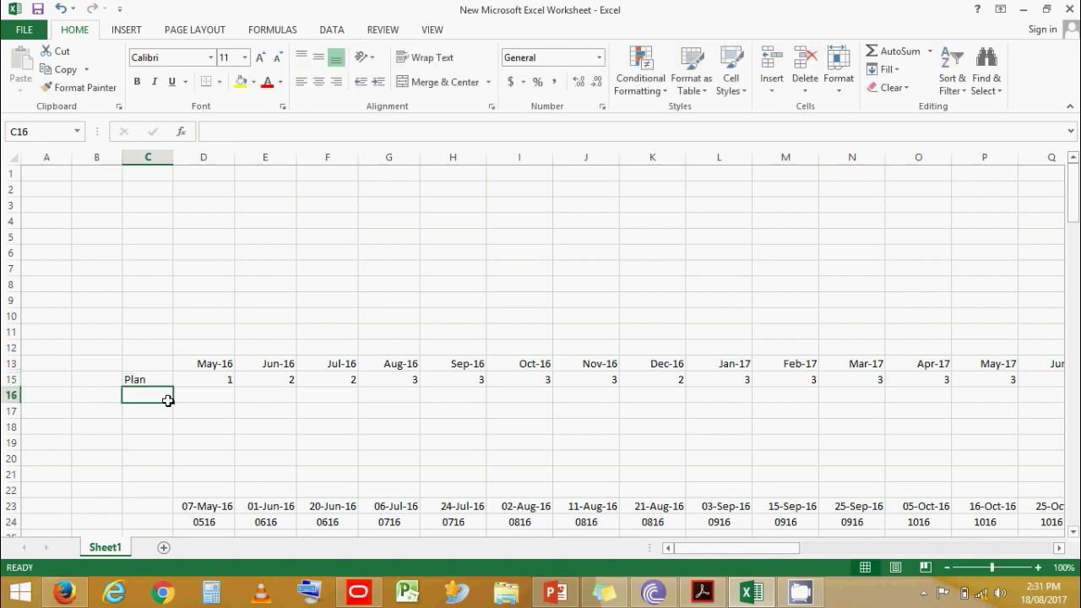
pyautogui.press('Up')
pyautogui.press('Up')
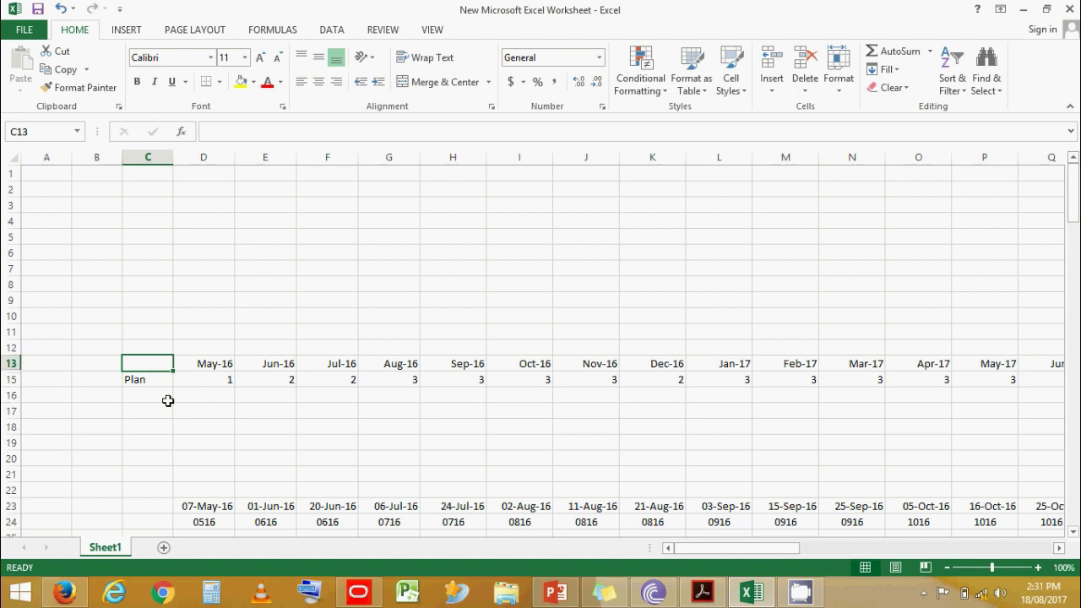
pyautogui.write('MAONTHS')
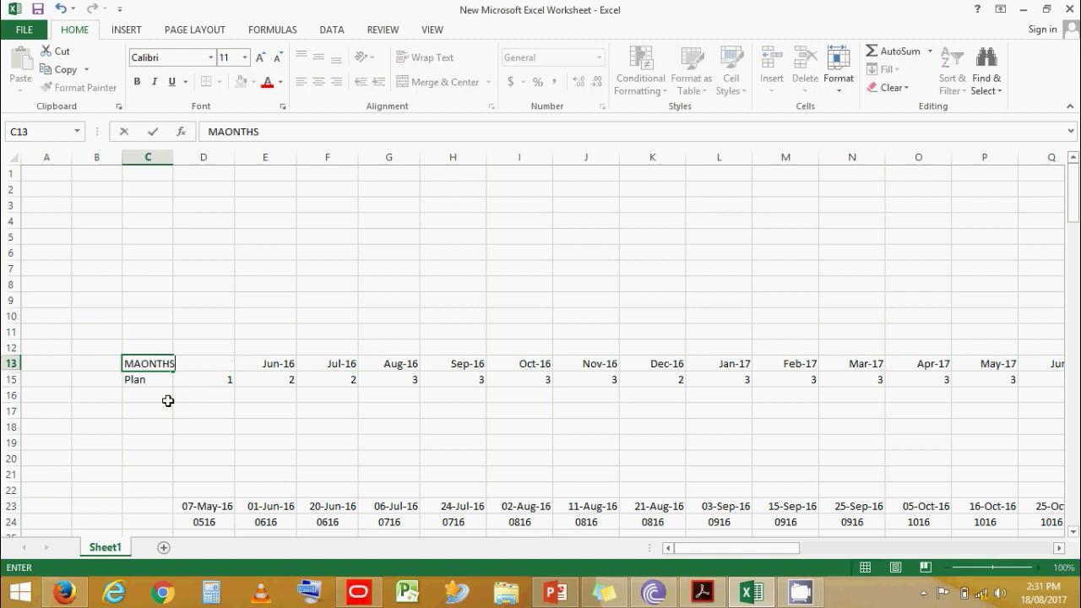
pyautogui.press('Escape')
pyautogui.write('MON')
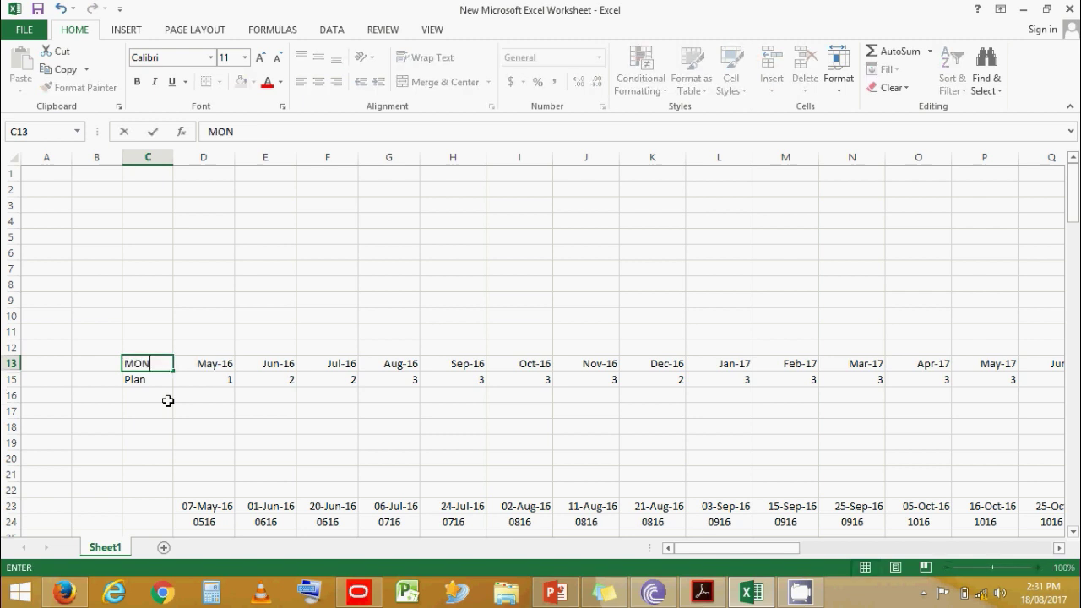
pyautogui.write('THS')
pyautogui.press('Return')
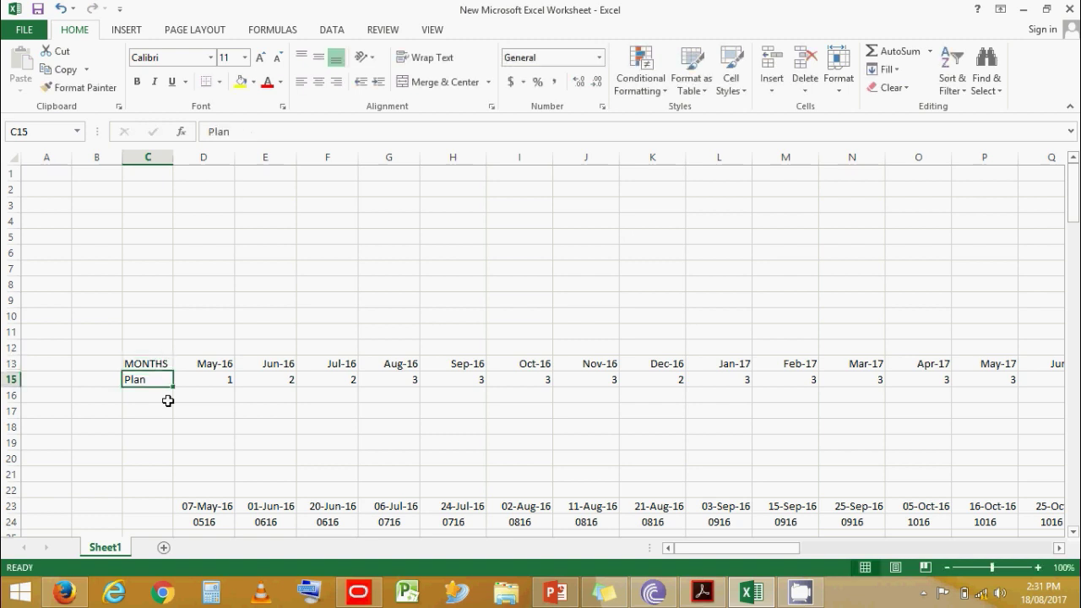
# Step: Enter the row label Cum Plan in C16 below Plan
pyautogui.click(168, 401)
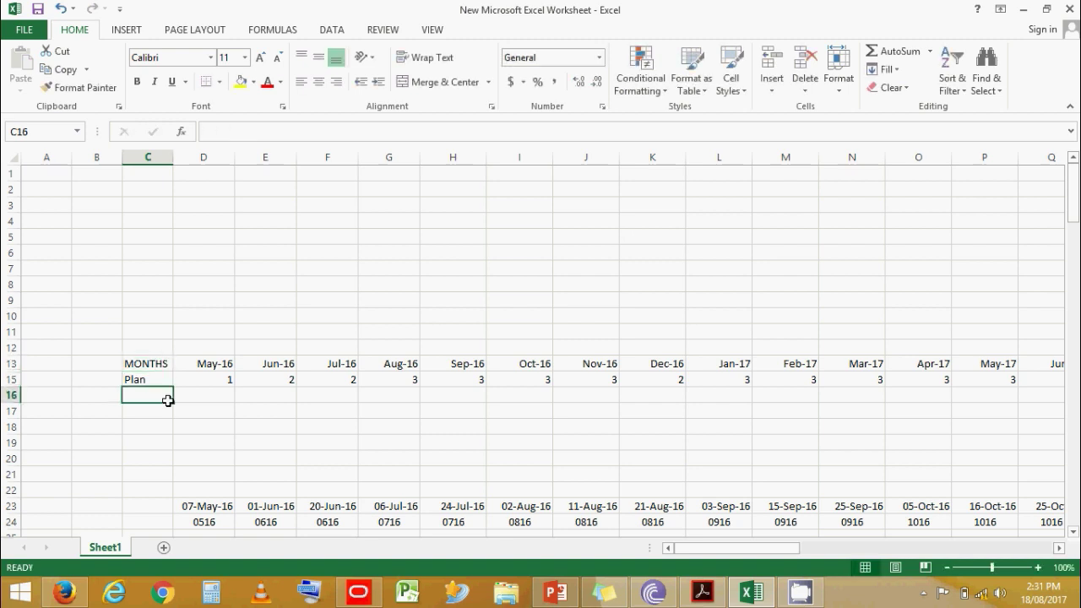
pyautogui.write('cuM')
pyautogui.press('BackSpace')
pyautogui.press('BackSpace')
pyautogui.press('BackSpace')
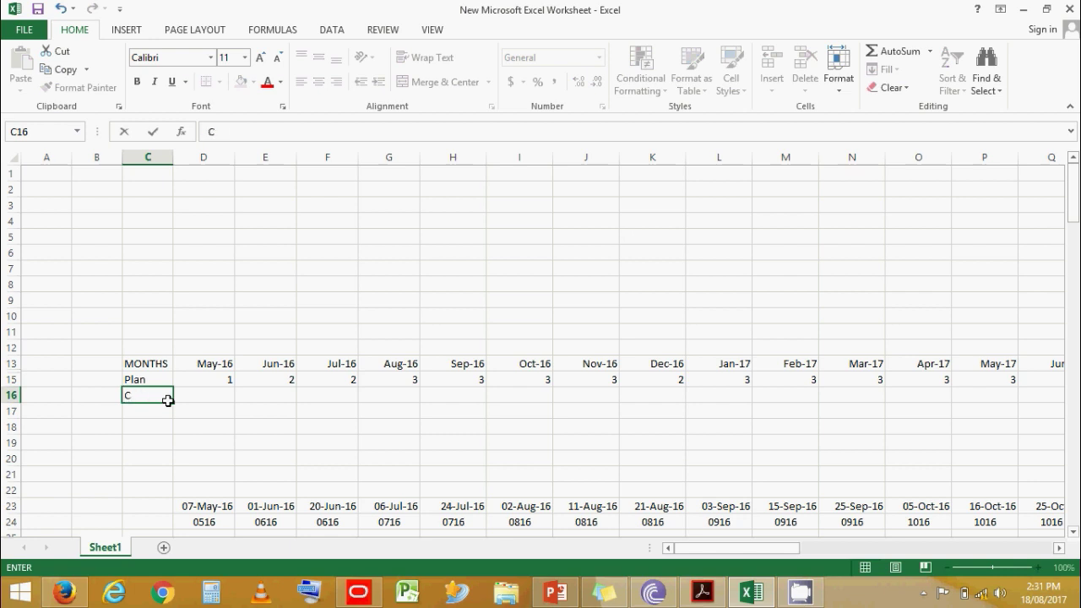
pyautogui.write('Cum Plan')
pyautogui.press('Return')
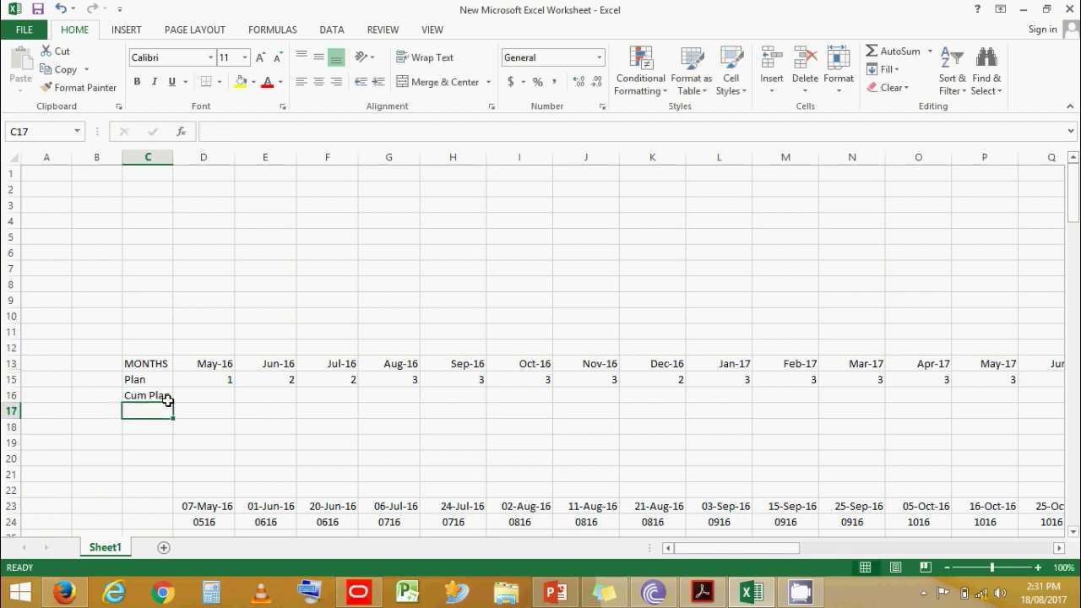
# Step: Enter the row labels Actual in C17 and Cum Actual in C18, and fit column C's width to the text
pyautogui.write('Actual')
pyautogui.press('Return')
pyautogui.write('Cum Actua')
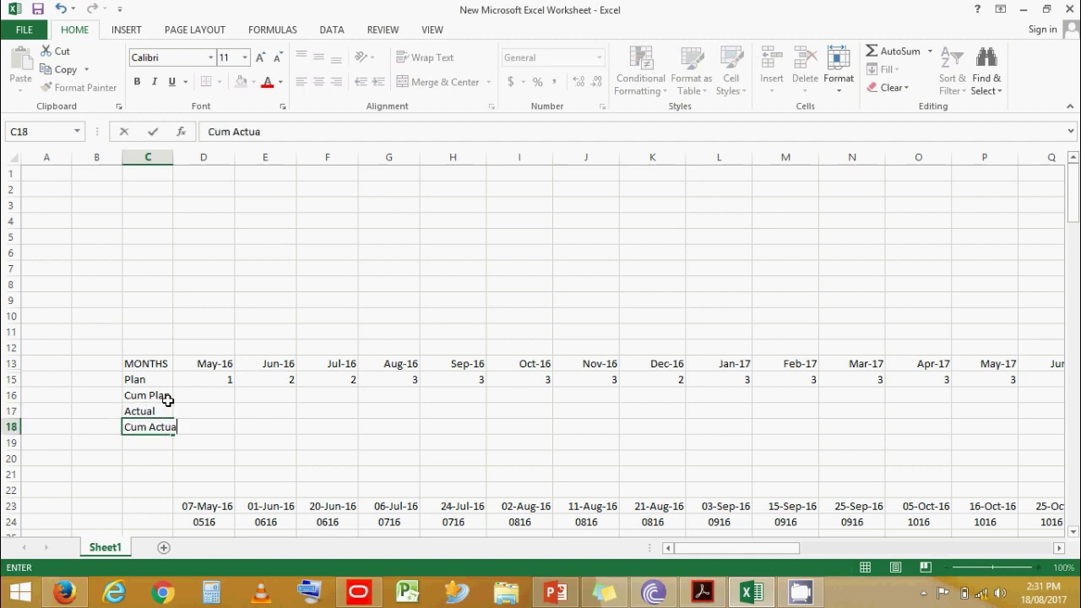
pyautogui.write('l')
pyautogui.press('Return')
pyautogui.press('Up')
pyautogui.press('Up')
pyautogui.press('Up')
pyautogui.press('Up')
pyautogui.press('Up')
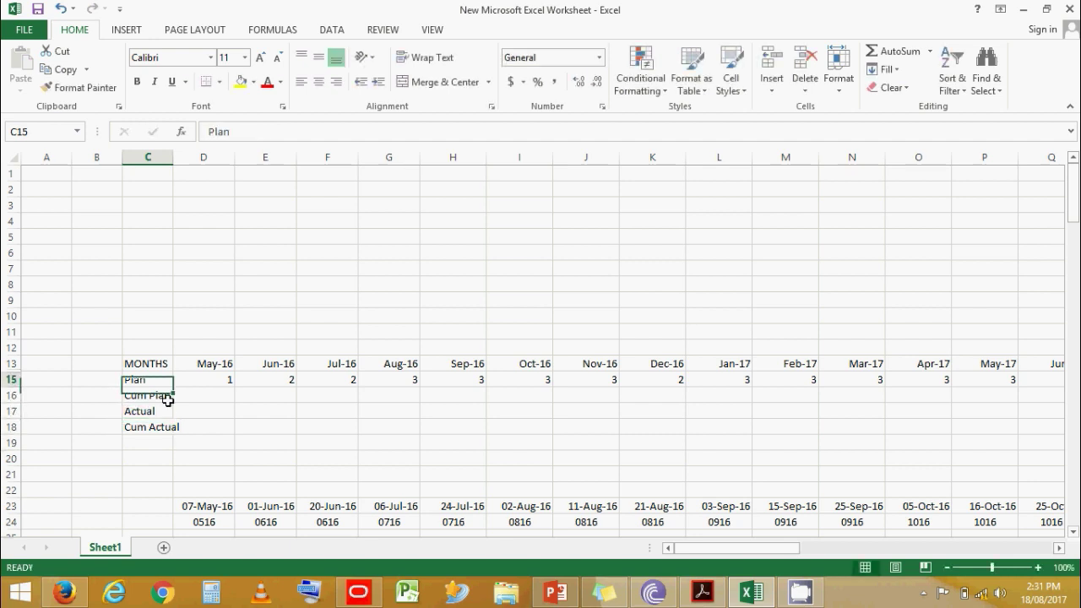
pyautogui.doubleClick(174, 157)
# Step: Apply all borders to the table range C13:T18, from MONTHS to the Sep-17 column
pyautogui.moveTo(167, 362); pyautogui.dragTo(975, 424)
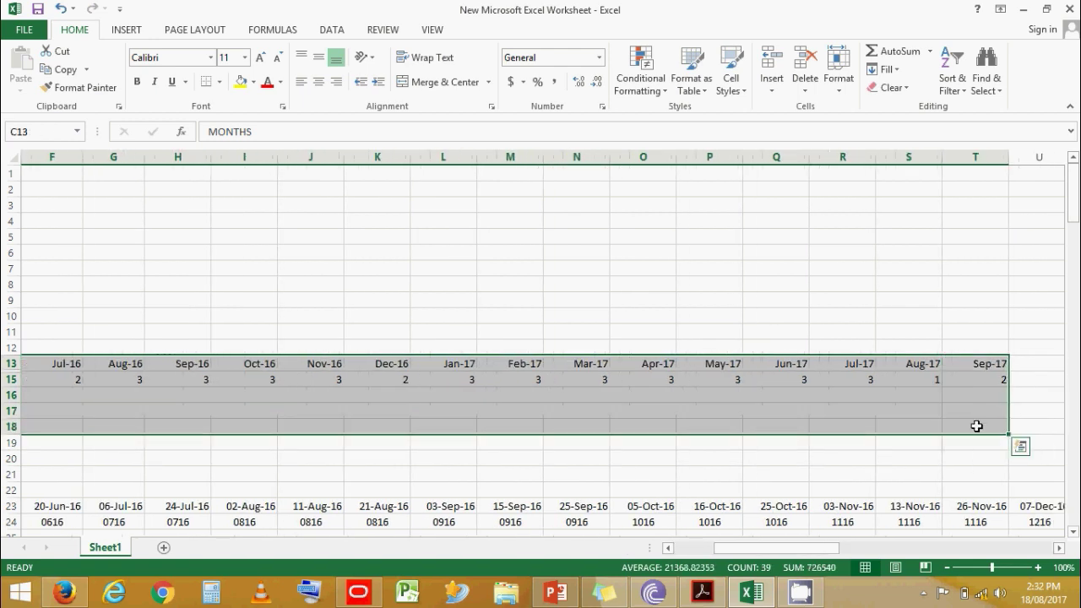
pyautogui.moveTo(743, 547); pyautogui.dragTo(638, 551)
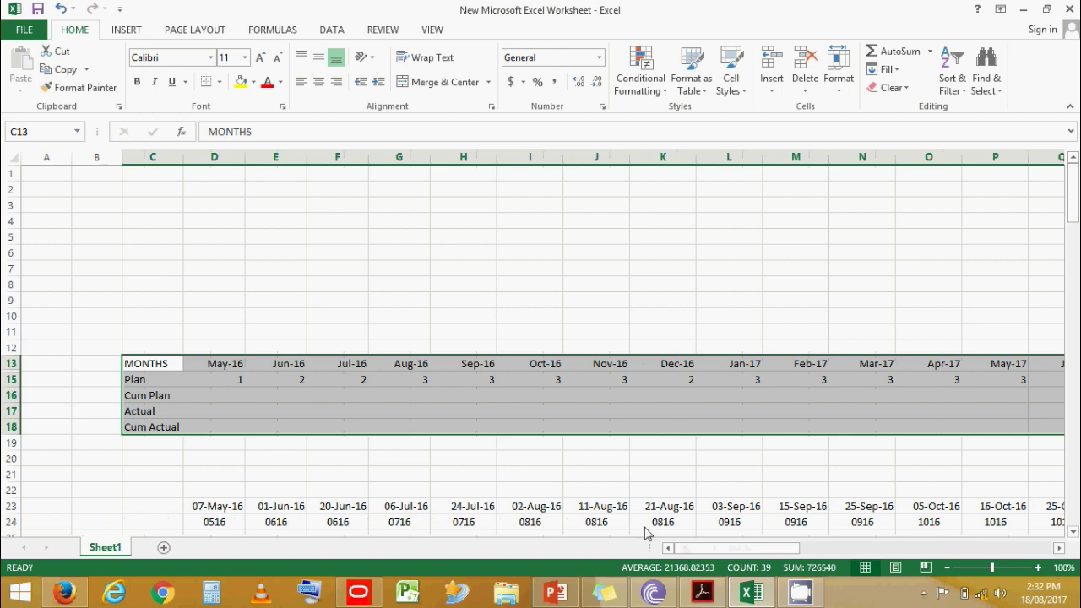
pyautogui.click(218, 82)
pyautogui.click(256, 217)
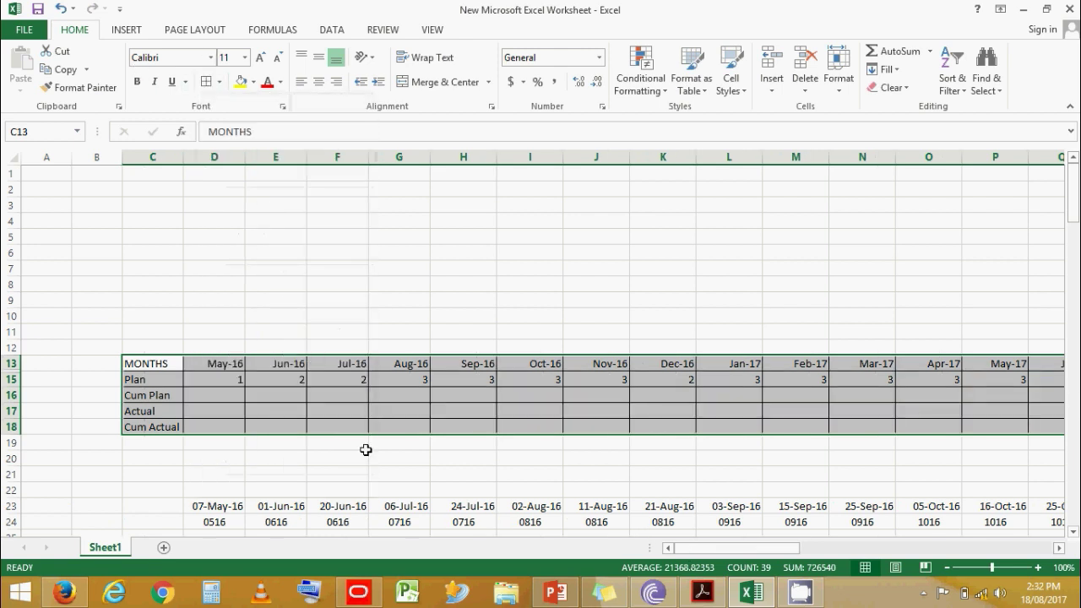
pyautogui.click(334, 446)
# Step: Enter the formula +D15 in D16 as the first cumulative plan value for May-16
pyautogui.click(207, 392)
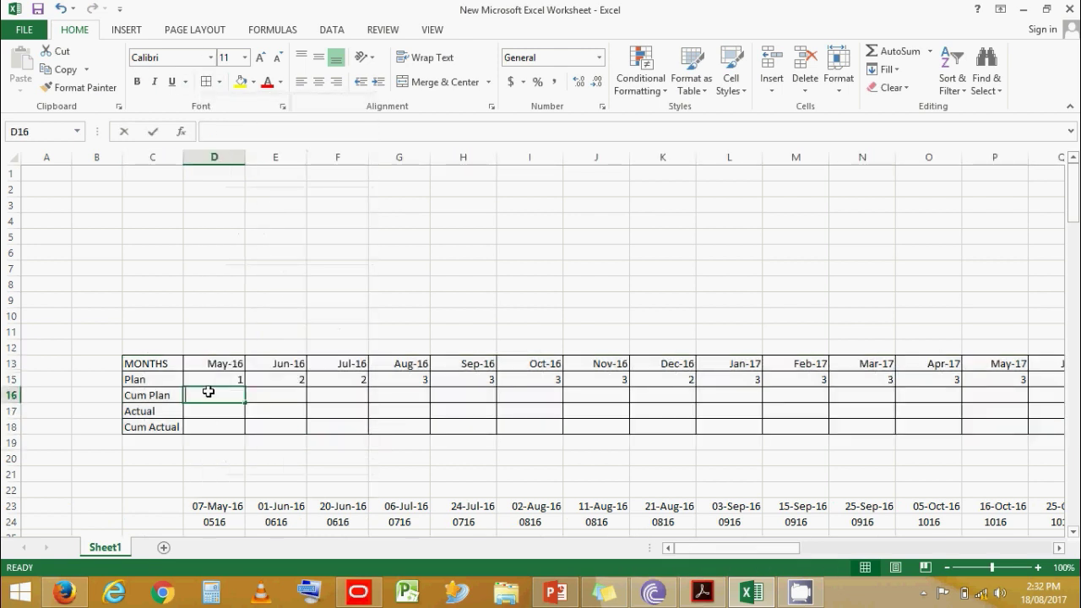
pyautogui.write('+D15+')
pyautogui.press('Escape')
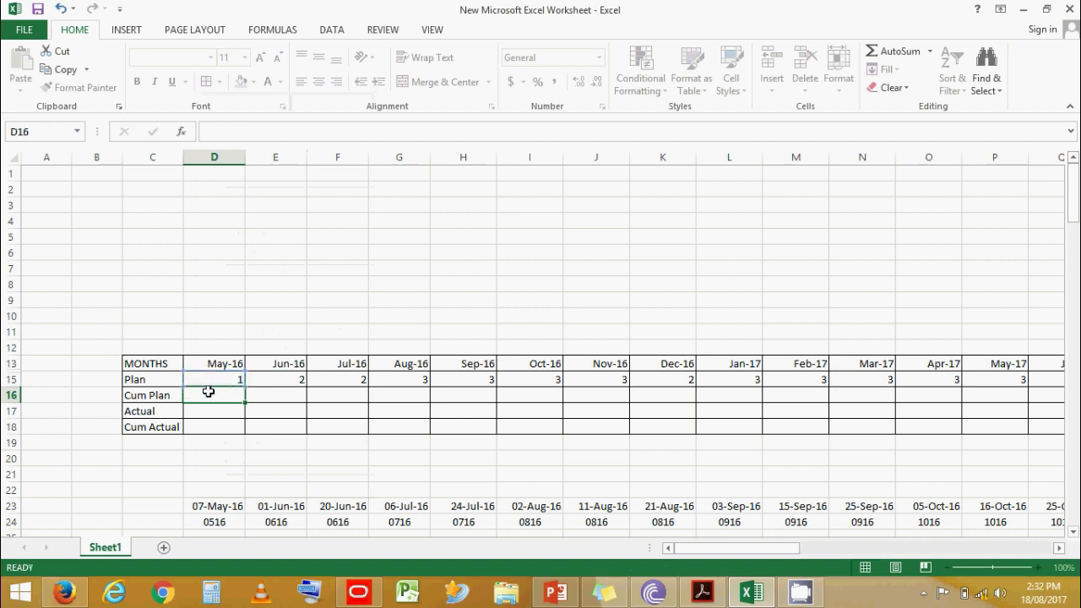
pyautogui.write('+D15')
pyautogui.press('Return')
pyautogui.press('Up')
# Step: Enter the formula +E15+D16 in E16 to accumulate the plan for Jun-16
pyautogui.press('Right')
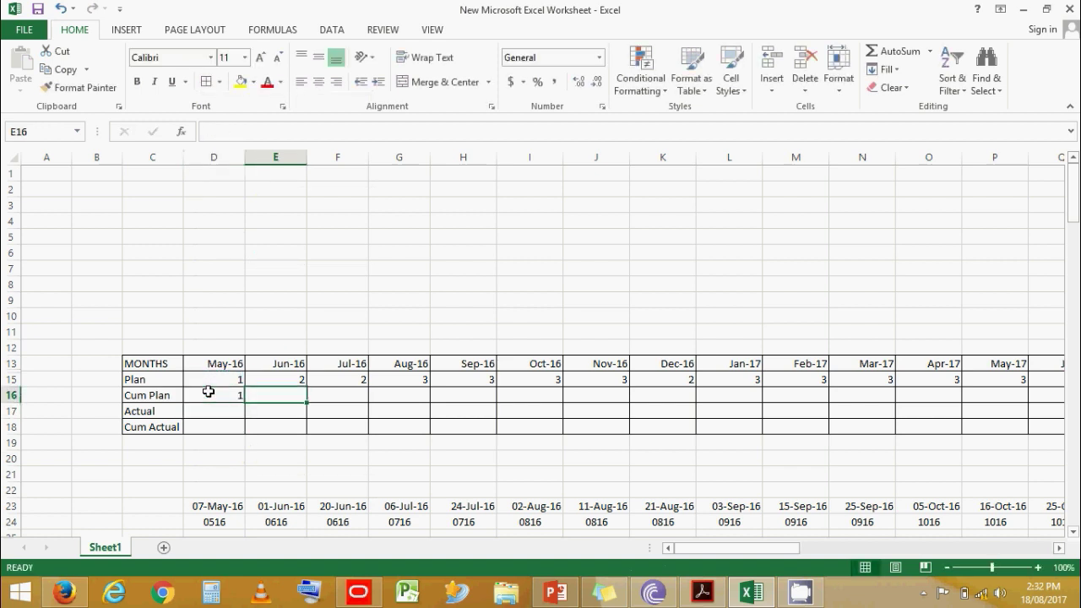
pyautogui.write('+E15+')
pyautogui.click(207, 392)
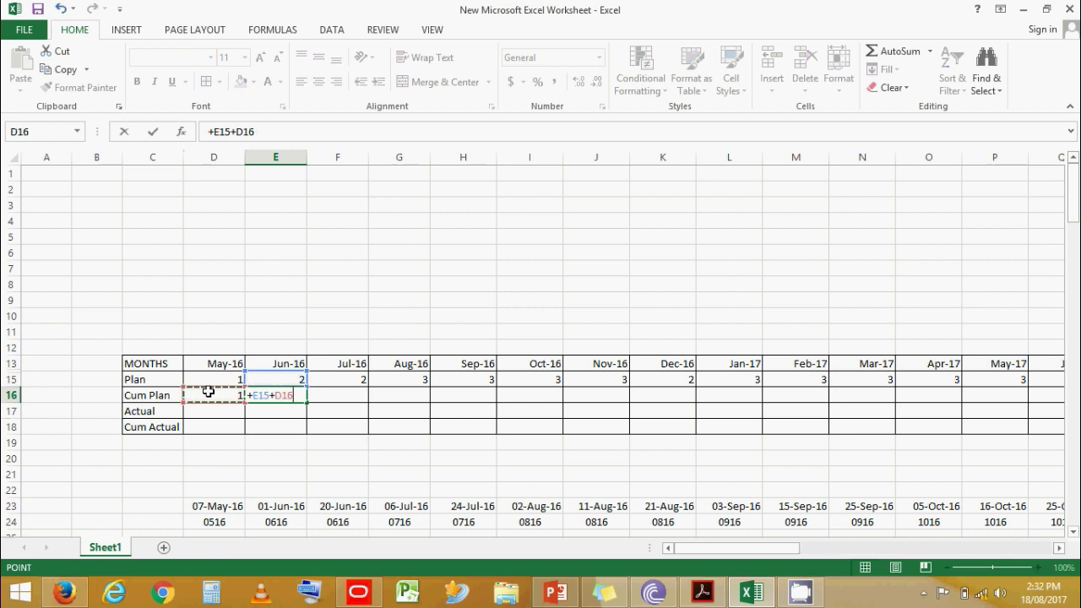
pyautogui.press('Return')
pyautogui.press('Up')
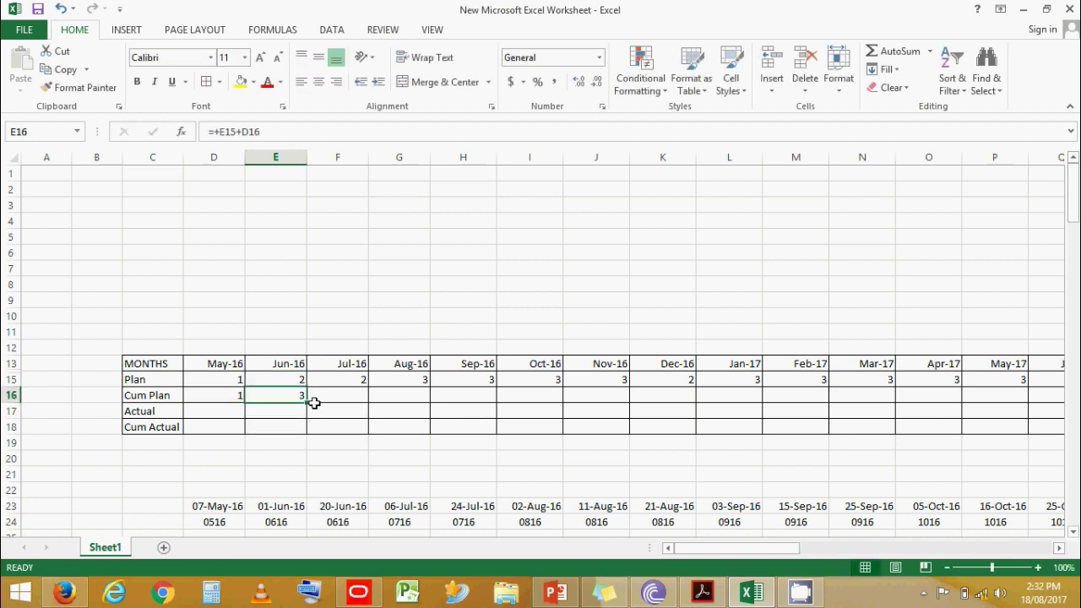
# Step: Copy the cumulative plan formula from E16 across row 16 to the Sep-17 column, T16
pyautogui.moveTo(307, 403); pyautogui.dragTo(931, 409)
pyautogui.moveTo(826, 548); pyautogui.dragTo(629, 549)
pyautogui.click(229, 446)
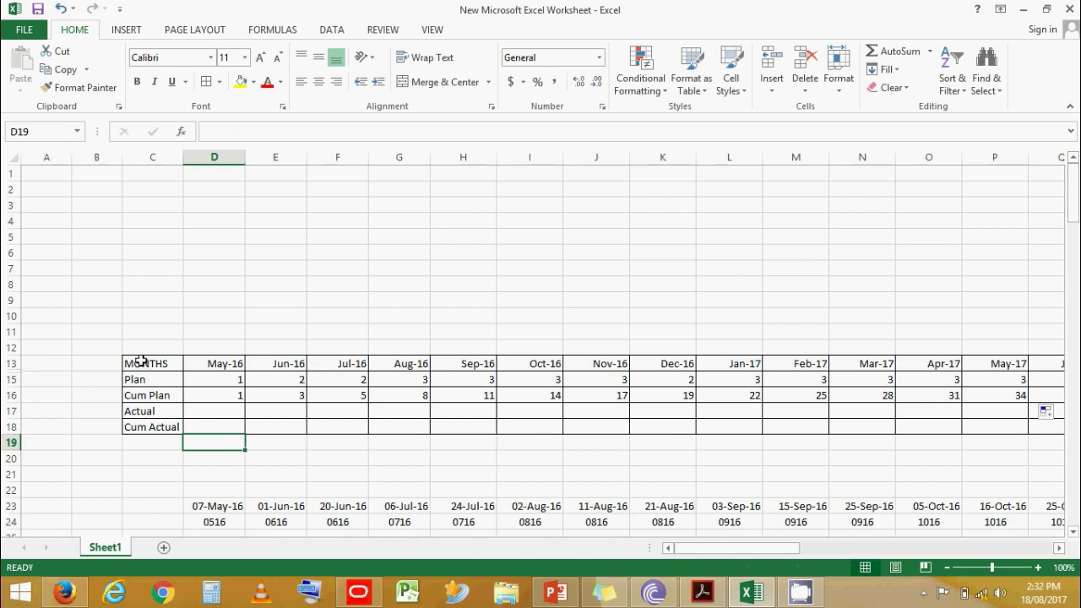
# Step: Insert a Clustered Column chart from the whole table, MONTHS through Cum Actual, covering May-16 to Sep-17
pyautogui.moveTo(140, 361); pyautogui.dragTo(864, 413)
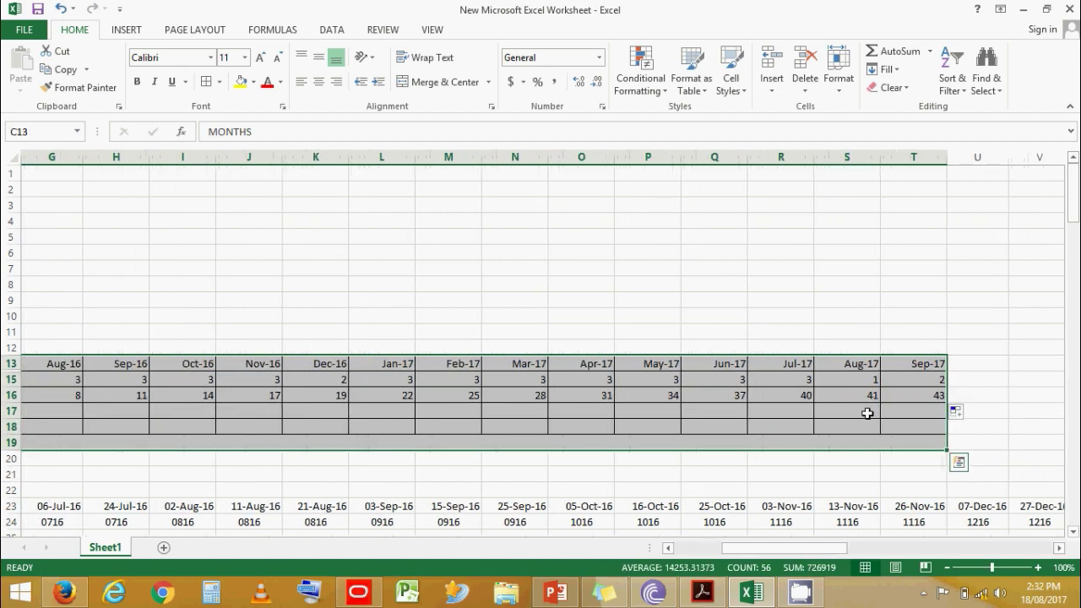
pyautogui.keyDown('shift'); pyautogui.click(917, 429); pyautogui.keyUp('shift')
pyautogui.moveTo(797, 550); pyautogui.dragTo(751, 550)
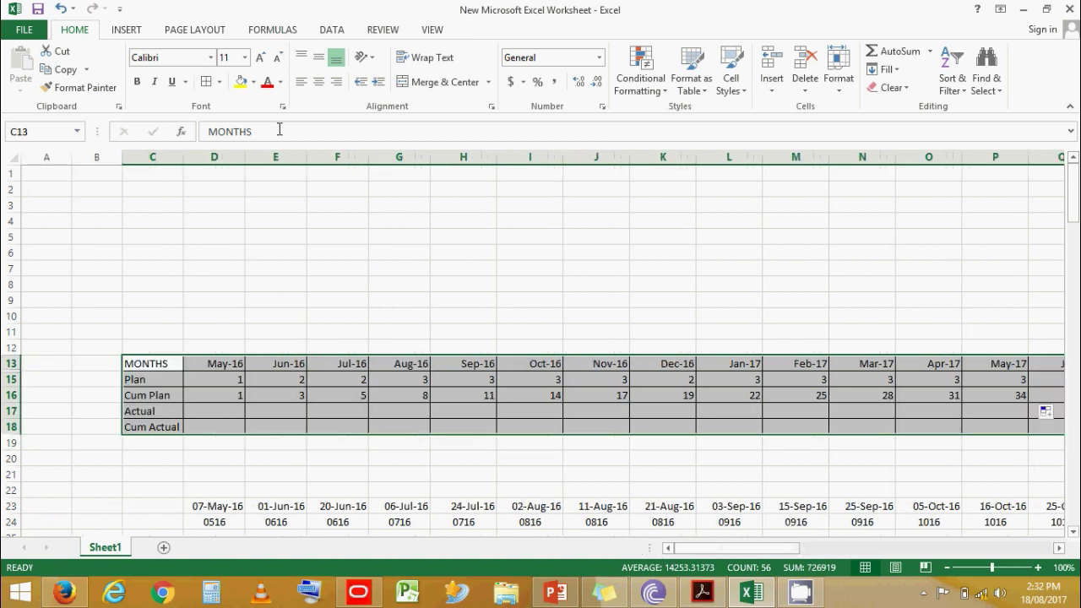
pyautogui.click(125, 32)
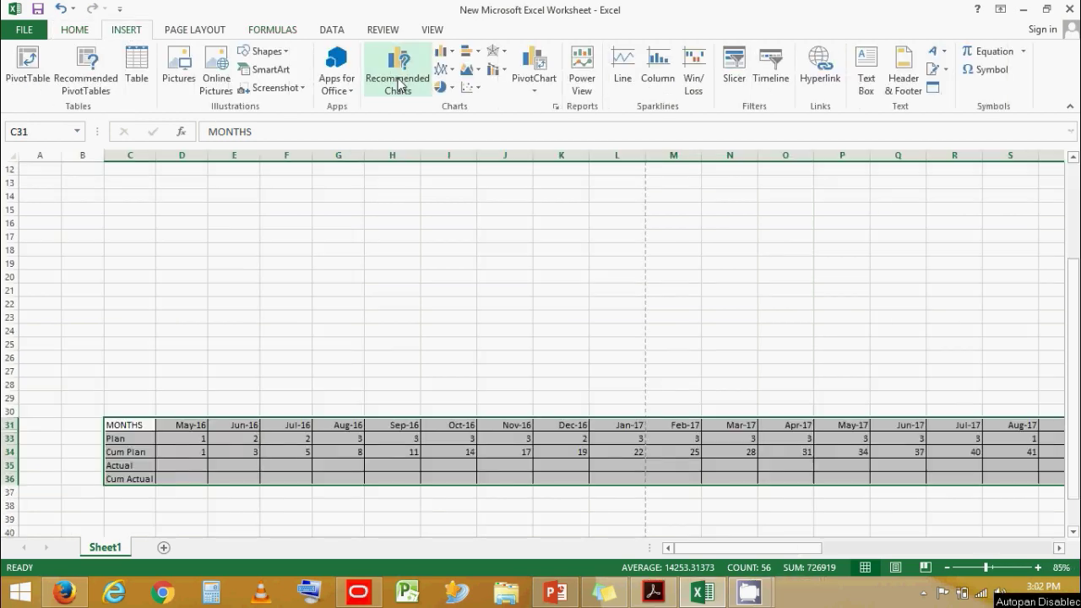
pyautogui.click(410, 74)
pyautogui.click(358, 283)
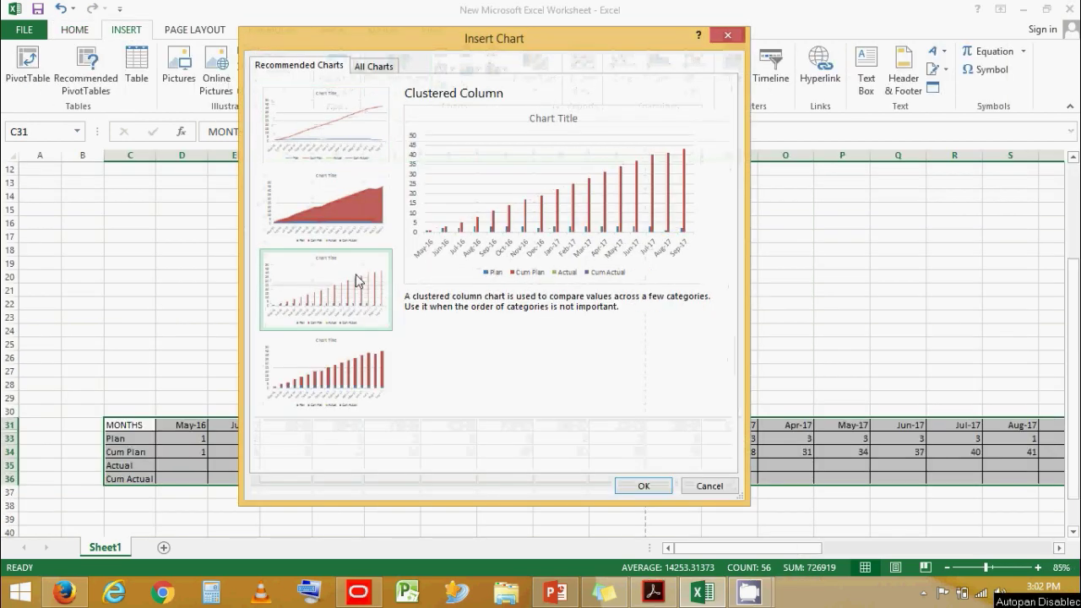
pyautogui.click(644, 486)
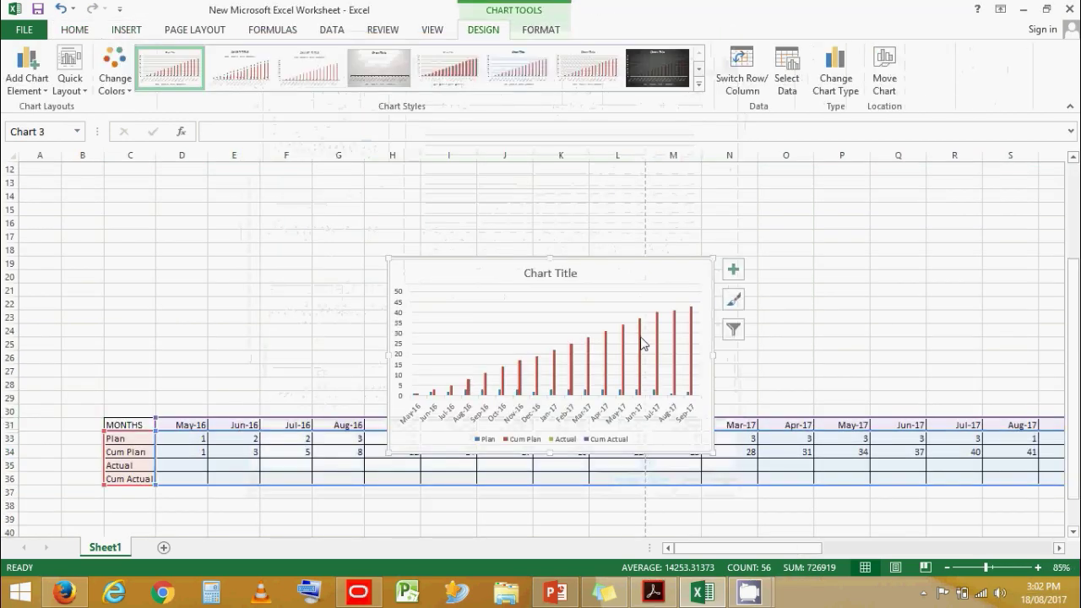
# Step: Move the clustered column chart into the empty area above the monthly table
pyautogui.moveTo(585, 261); pyautogui.dragTo(524, 196)
pyautogui.keyDown('ctrl'); pyautogui.scroll(-1, 524, 265); pyautogui.keyUp('ctrl')
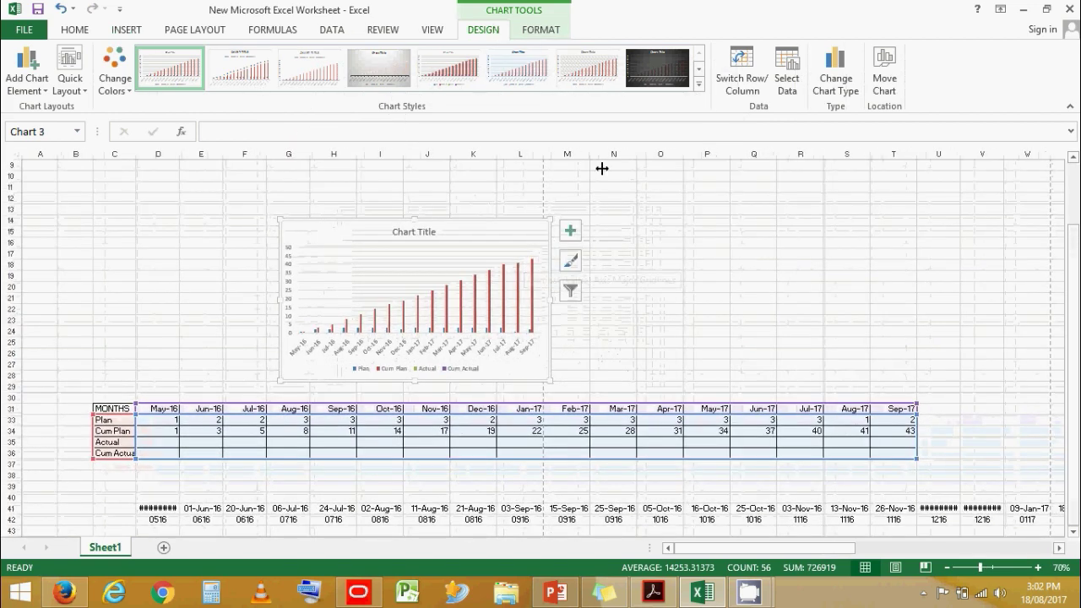
# Step: Show the sheet in Page Break Preview and shrink the print area to end at column L, row 30
pyautogui.click(753, 253)
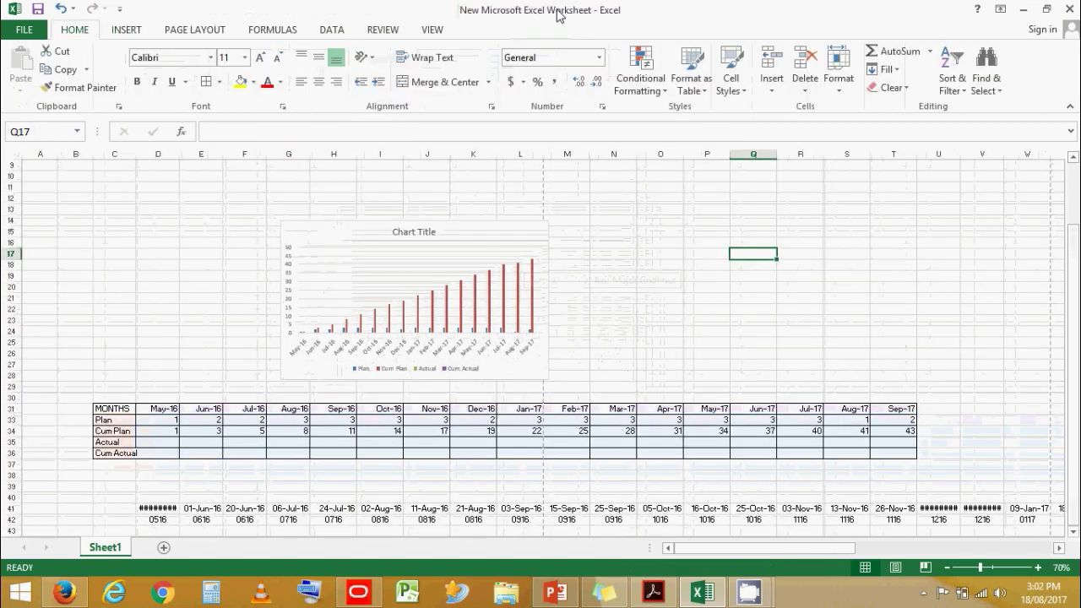
pyautogui.click(255, 37)
pyautogui.click(211, 37)
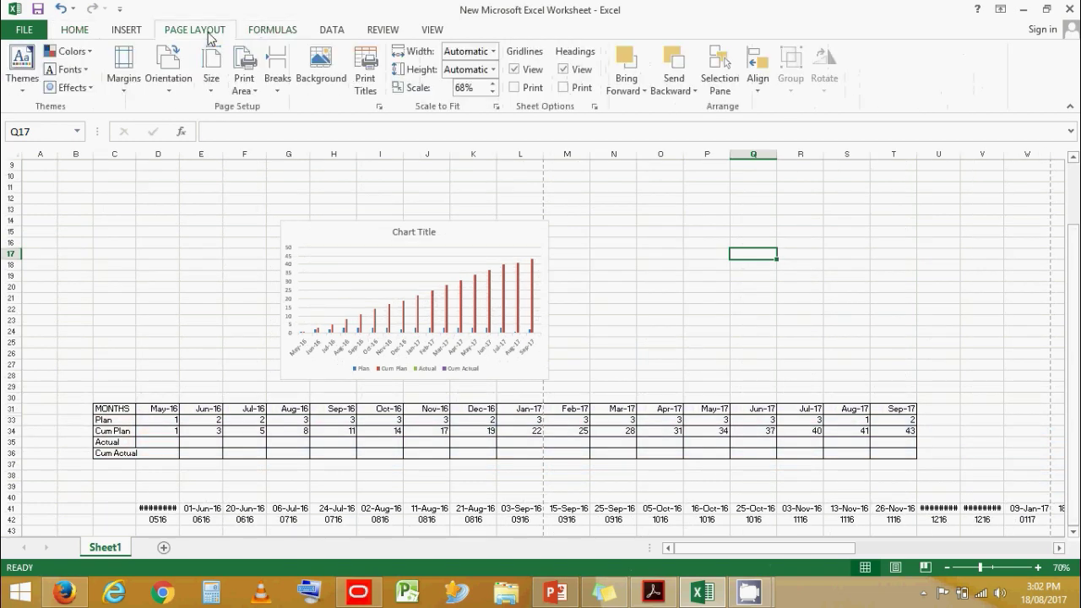
pyautogui.click(433, 32)
pyautogui.click(67, 73)
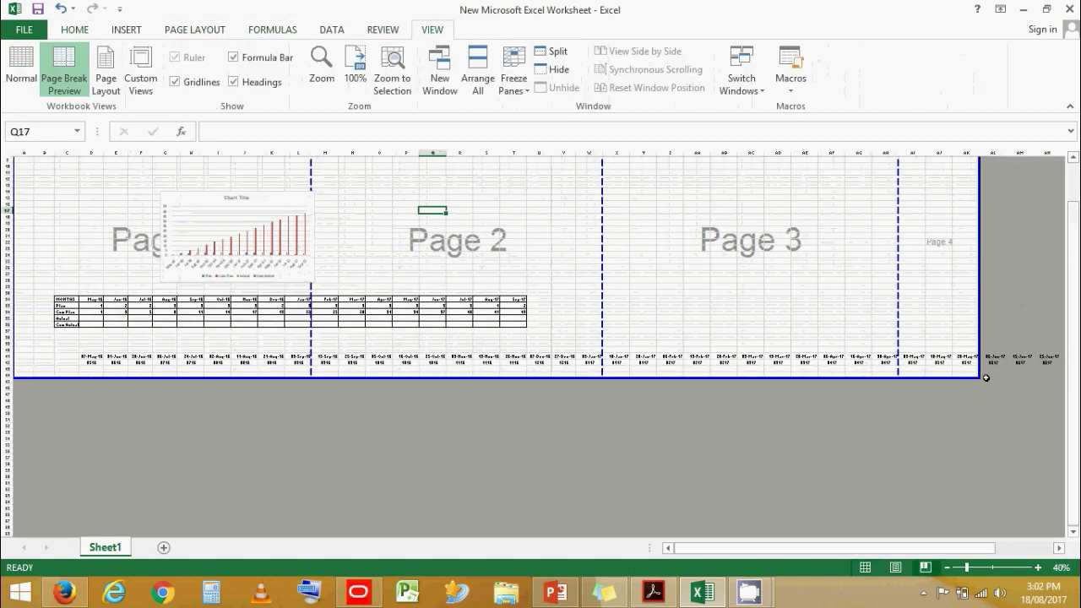
pyautogui.moveTo(978, 378); pyautogui.dragTo(313, 295)
# Step: Move the chart fully inside the print area, above the table over columns C to H
pyautogui.click(240, 191)
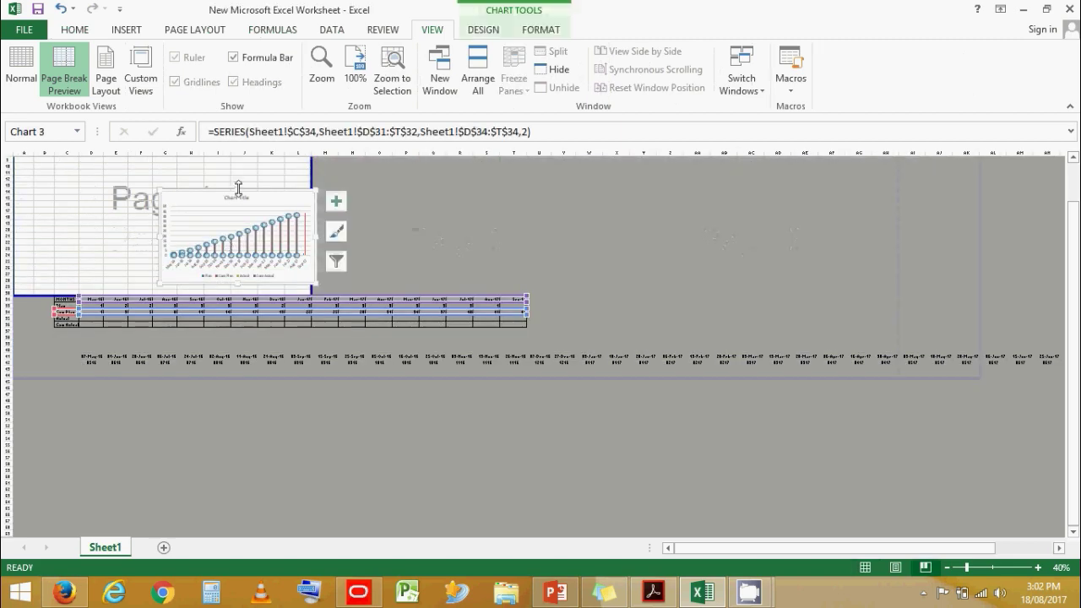
pyautogui.moveTo(242, 187); pyautogui.dragTo(149, 169)
pyautogui.keyDown('ctrl'); pyautogui.scroll(2, 179, 257); pyautogui.keyUp('ctrl')
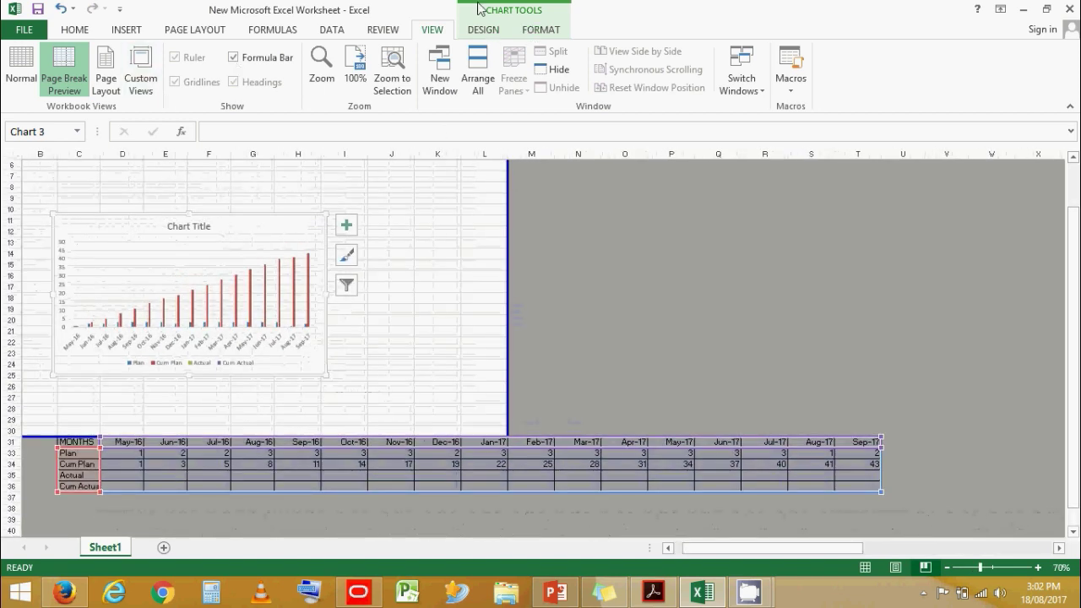
# Step: Apply the quick chart layout that has a data table with legend keys and a vertical axis title
pyautogui.click(535, 32)
pyautogui.click(486, 32)
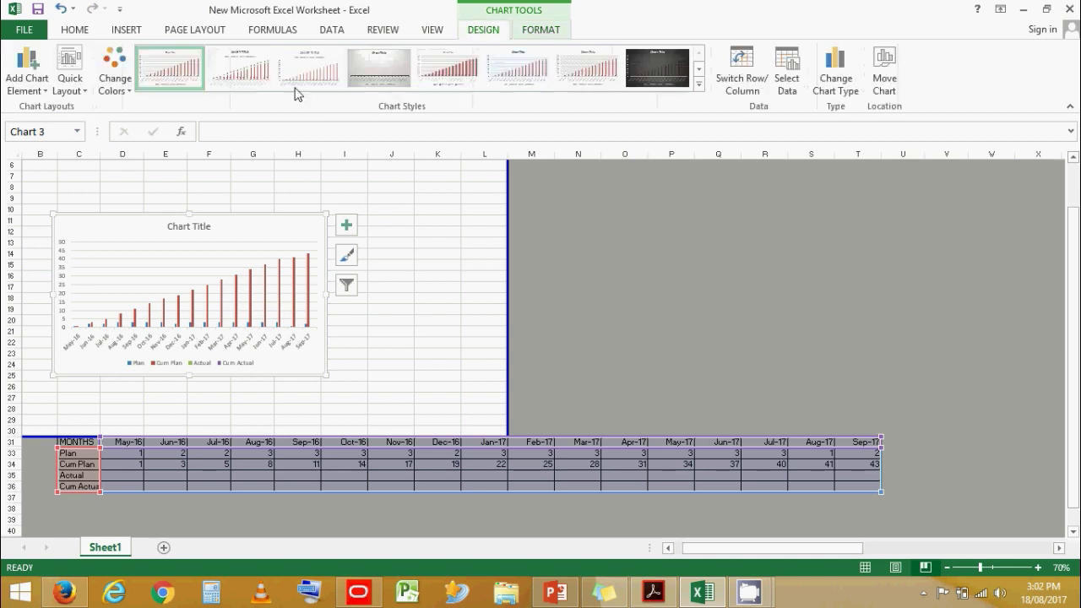
pyautogui.click(70, 81)
pyautogui.click(116, 160)
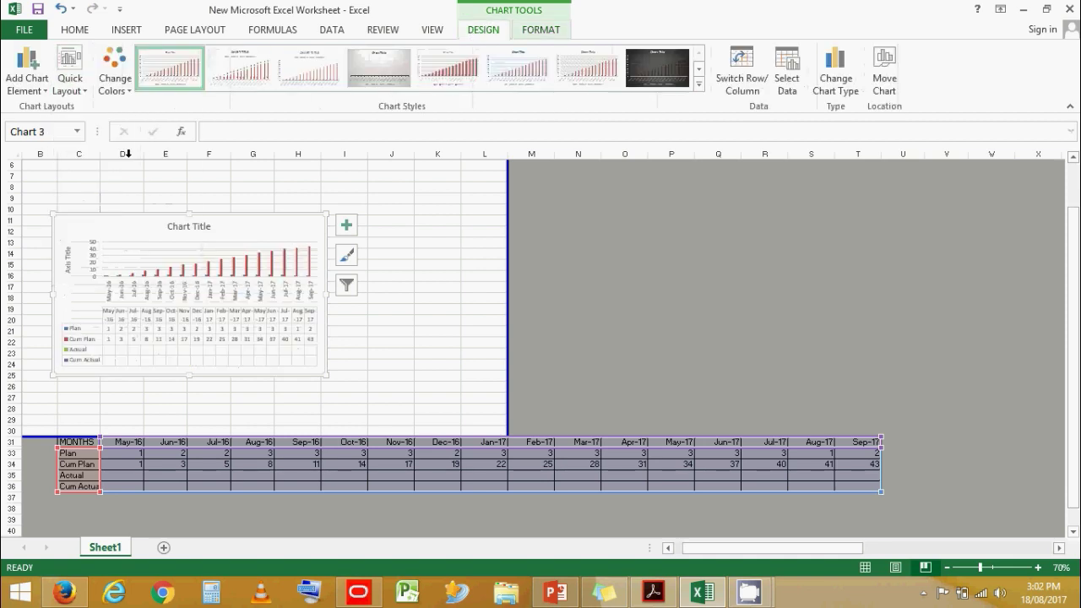
# Step: Enlarge the chart to fill the print area above the table, from column B to L and about row 2 to 29
pyautogui.moveTo(326, 213); pyautogui.dragTo(402, 179)
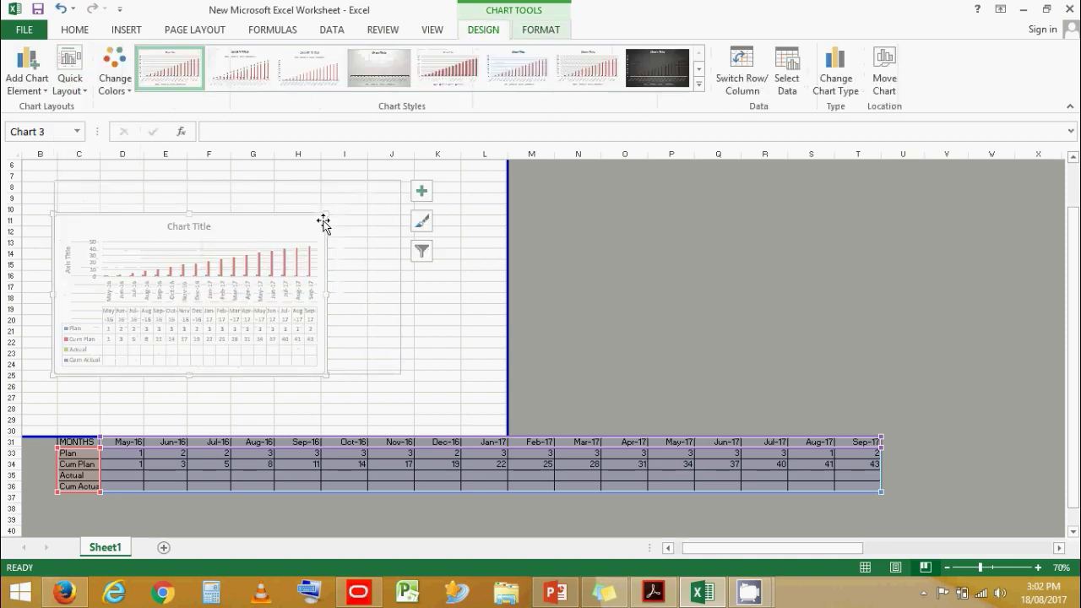
pyautogui.scroll(2, 218, 274)
pyautogui.moveTo(402, 235); pyautogui.dragTo(448, 174)
pyautogui.moveTo(447, 431); pyautogui.dragTo(491, 475)
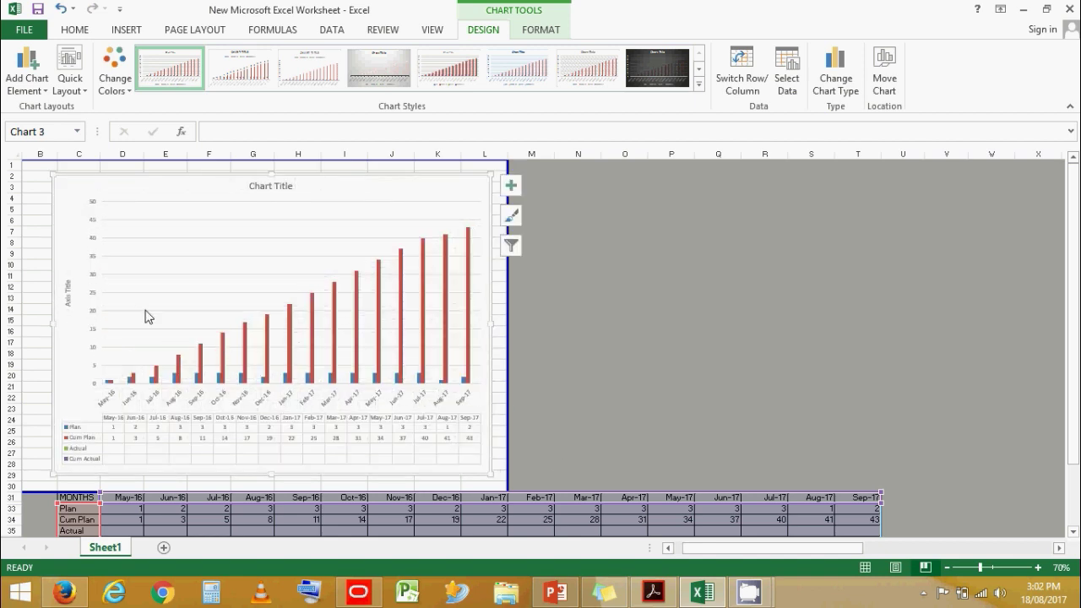
pyautogui.moveTo(50, 322); pyautogui.dragTo(46, 324)
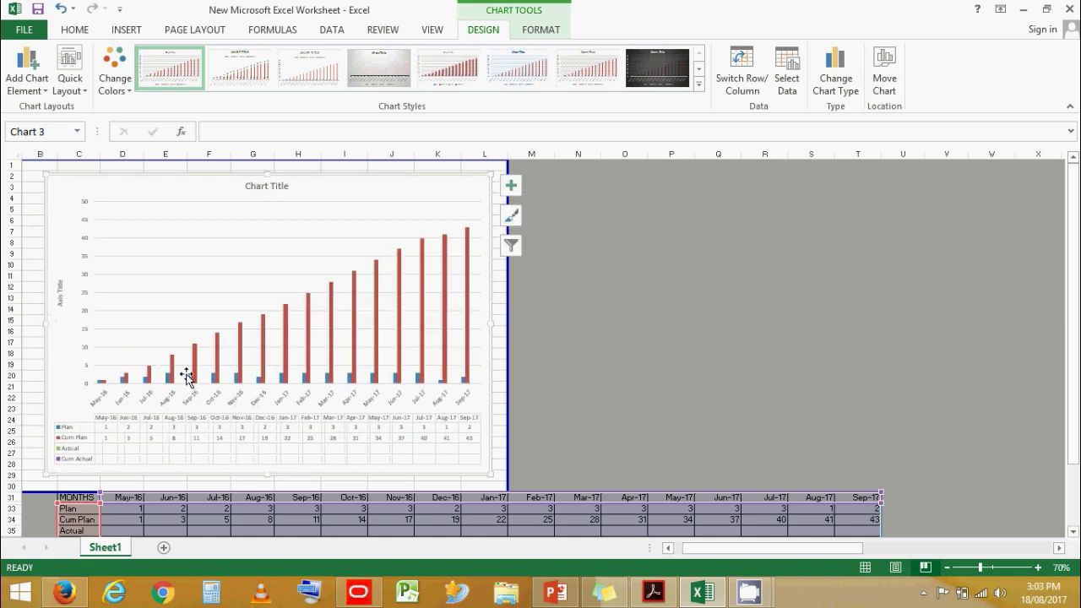
# Step: Compare the enlarged chart with the reference slab tracking chart in Tracking Sheet.pdf, including its secondary axis, and return to the worksheet
pyautogui.scroll(1, 169, 355)
pyautogui.scroll(-2, 676, 506)
pyautogui.moveTo(756, 550); pyautogui.dragTo(717, 549)
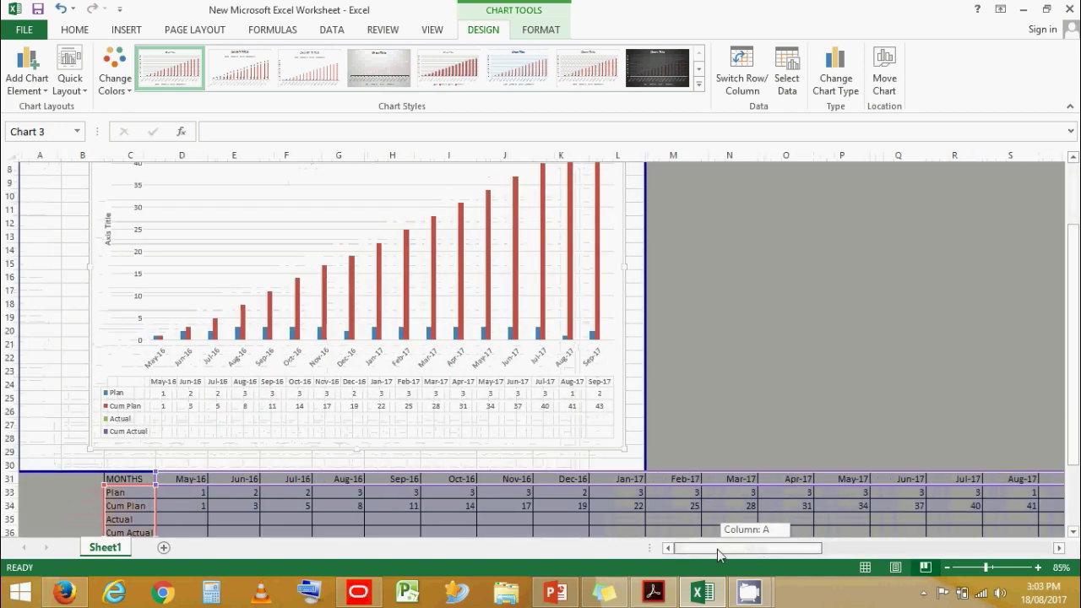
pyautogui.click(772, 369)
pyautogui.scroll(2, 226, 321)
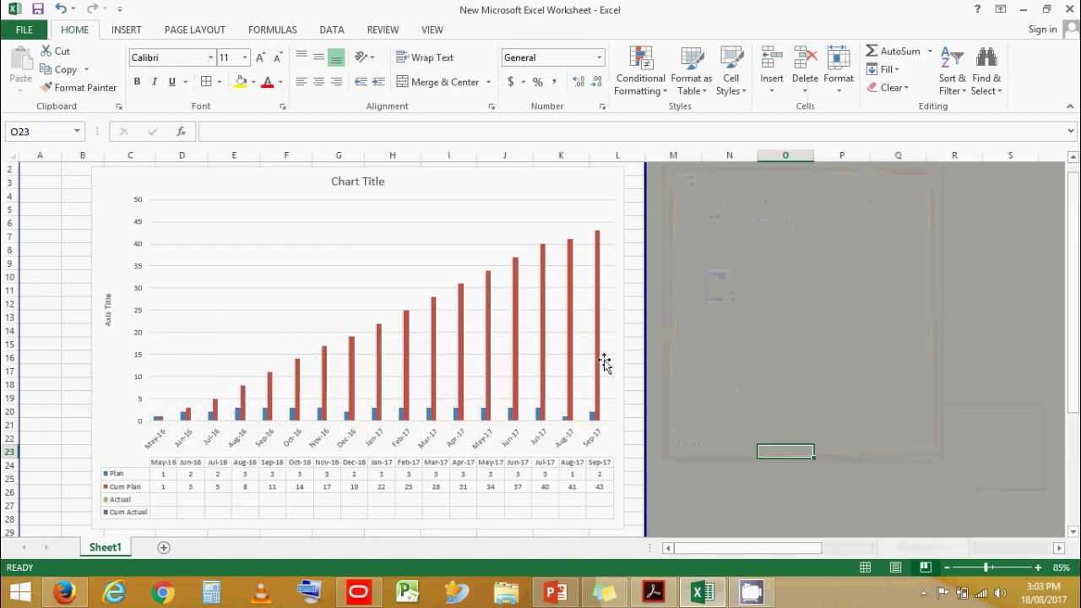
pyautogui.click(652, 593)
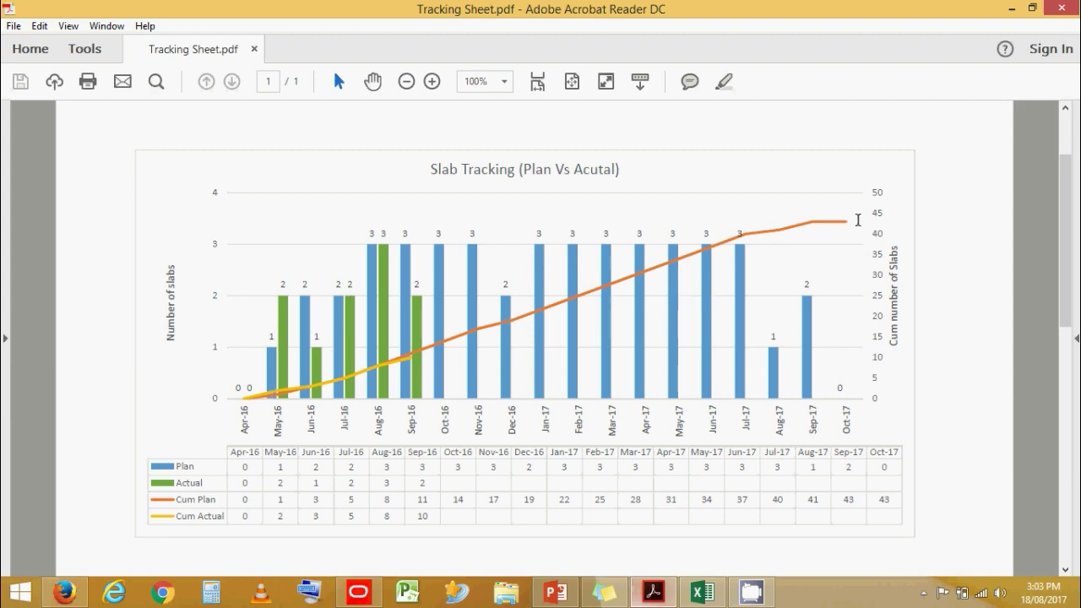
pyautogui.click(702, 592)
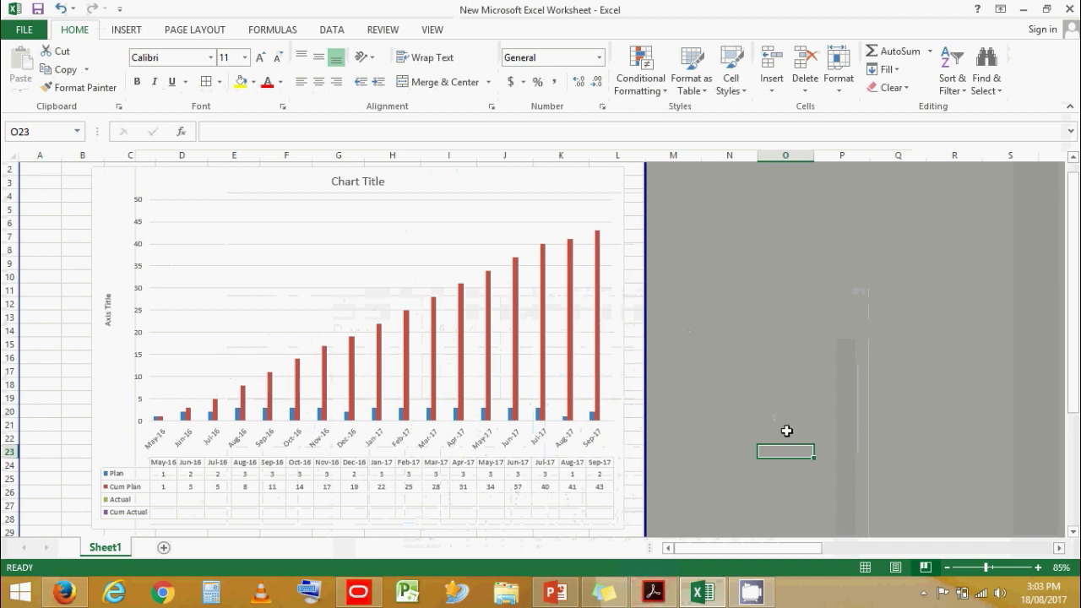
# Step: Change the Cum Plan series to a Line chart type plotted on the secondary axis in a custom combination
pyautogui.rightClick(410, 342)
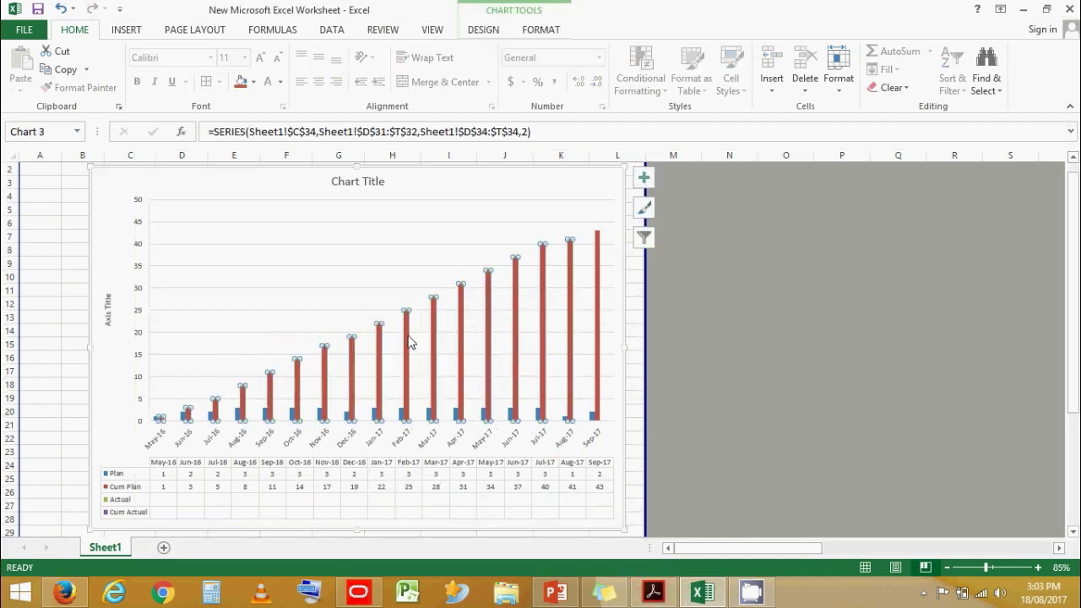
pyautogui.click(498, 385)
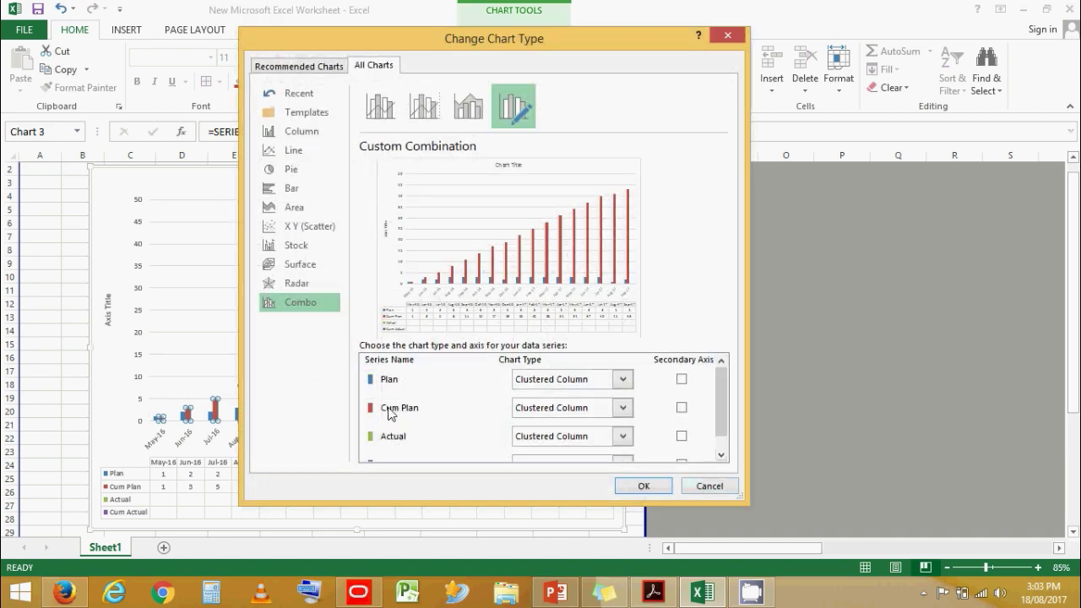
pyautogui.click(617, 408)
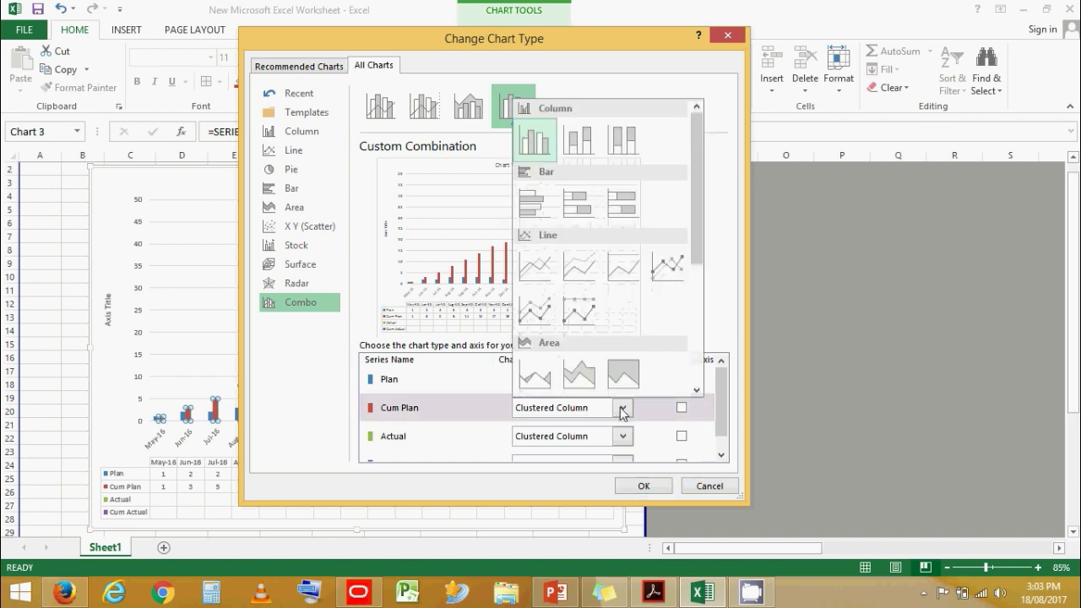
pyautogui.click(539, 276)
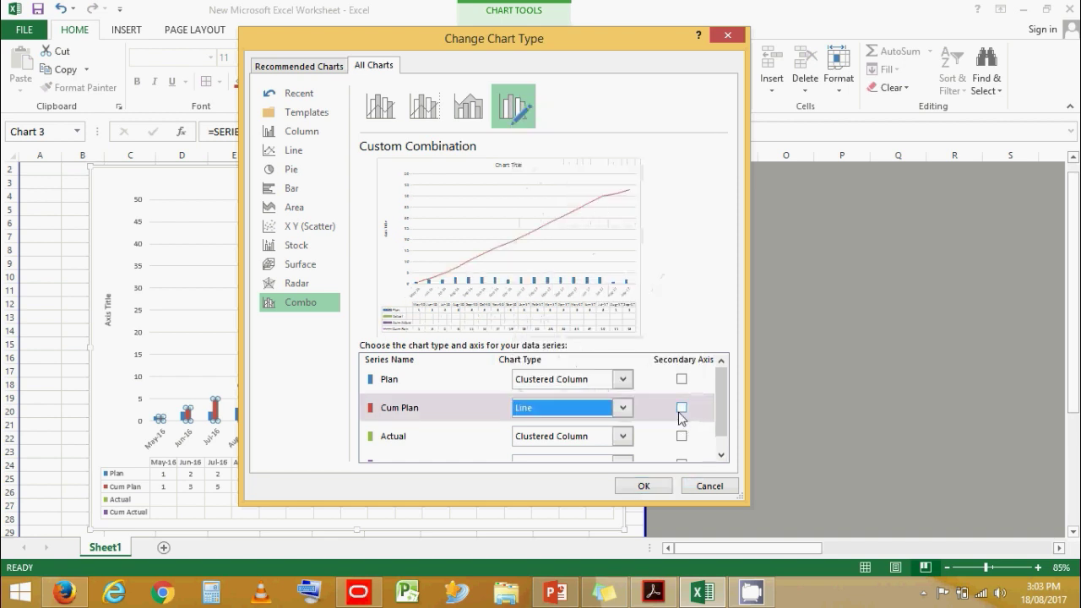
pyautogui.click(681, 409)
pyautogui.scroll(-1, 720, 420)
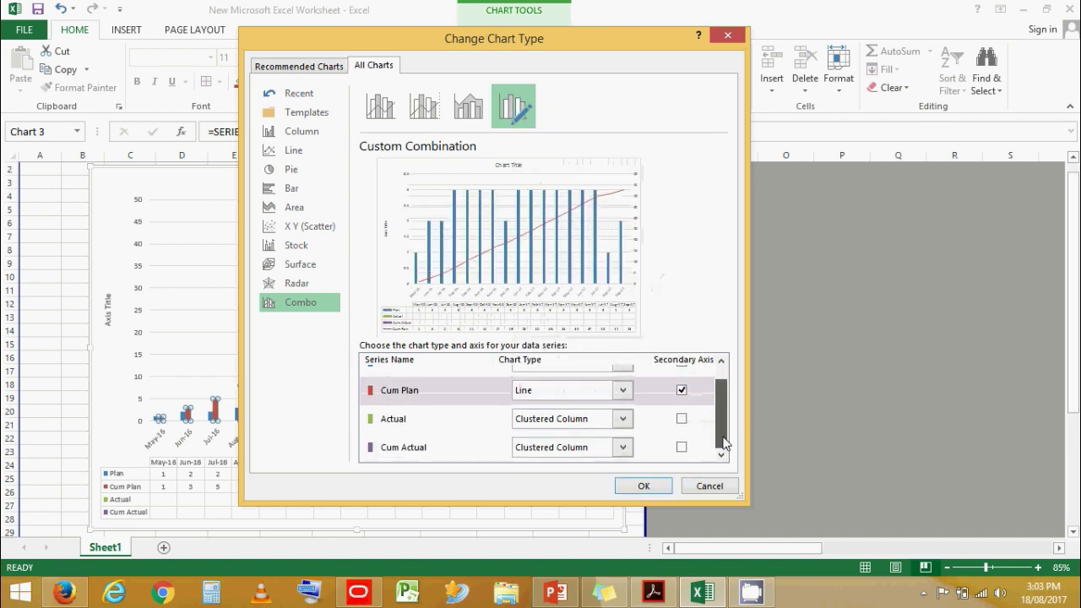
# Step: Set the Cum Actual series to a Line on the secondary axis and apply the combo chart
pyautogui.click(625, 448)
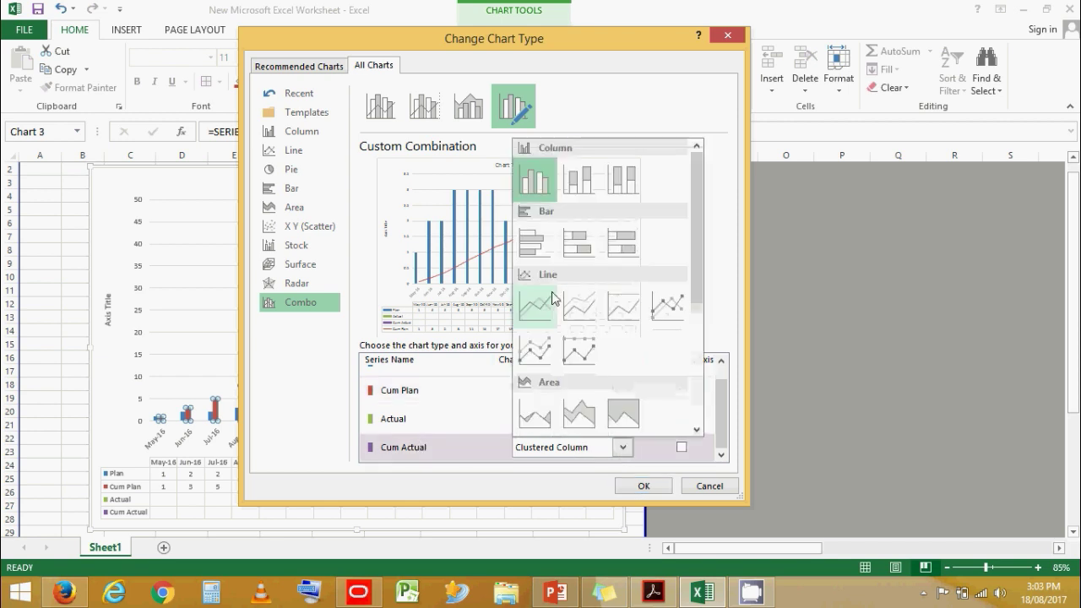
pyautogui.click(539, 308)
pyautogui.click(681, 447)
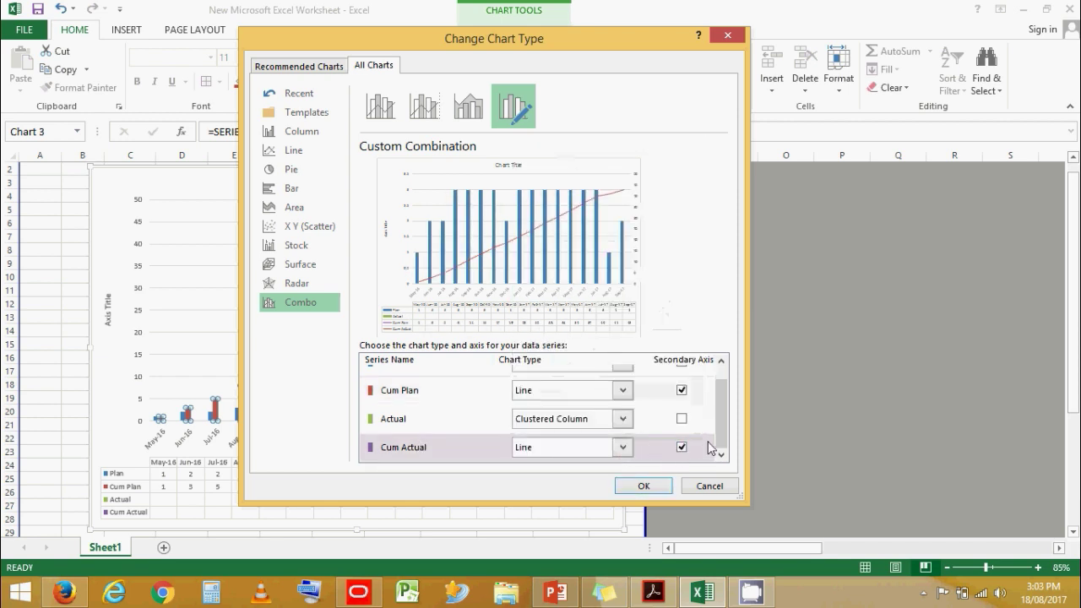
pyautogui.scroll(1, 720, 428)
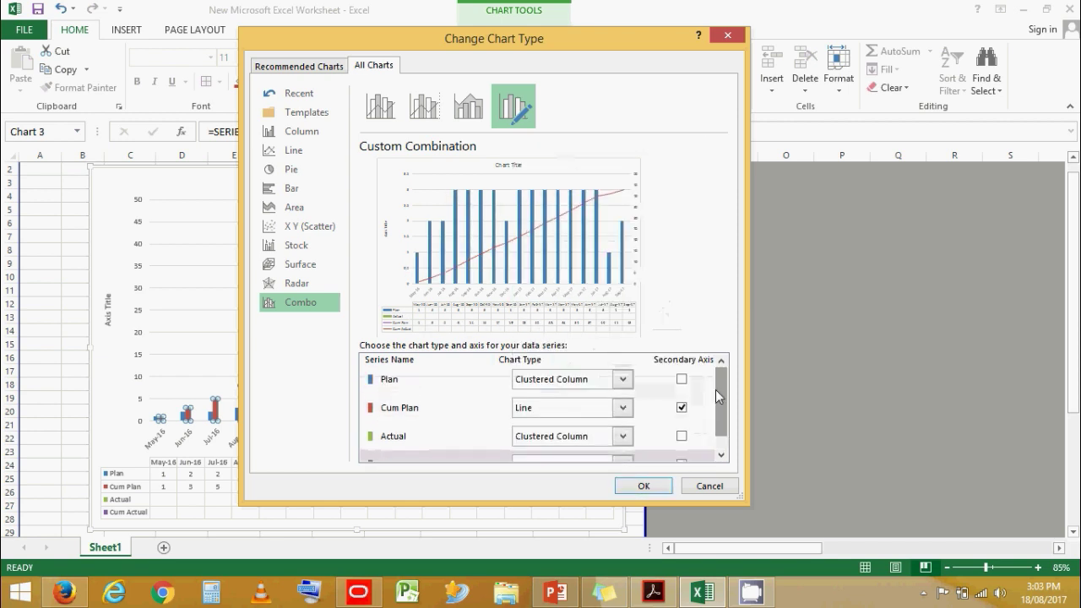
pyautogui.click(647, 486)
pyautogui.click(743, 424)
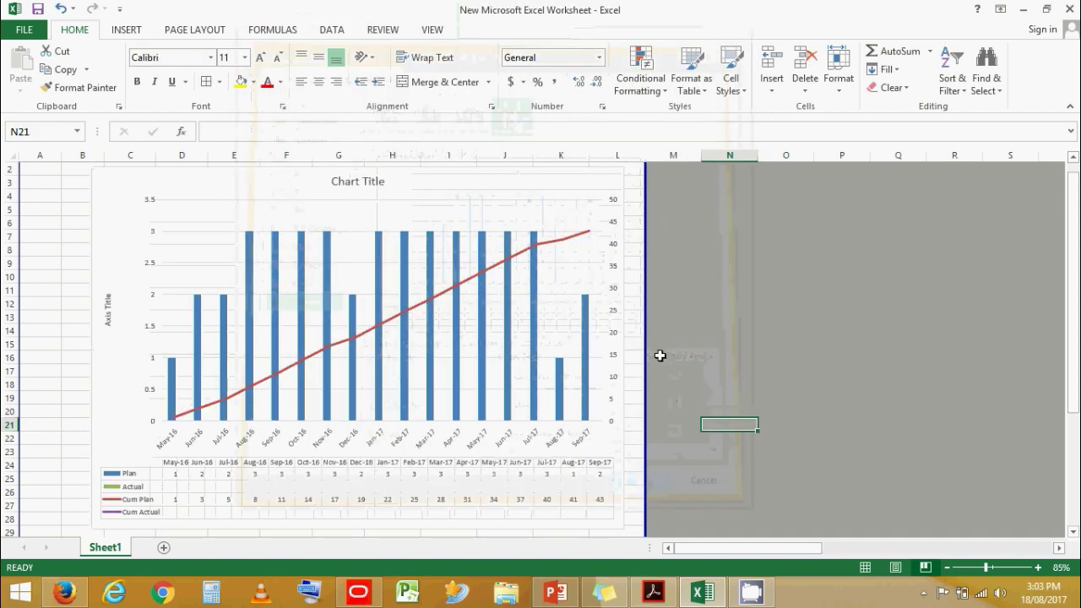
pyautogui.click(327, 278)
pyautogui.rightClick(328, 279)
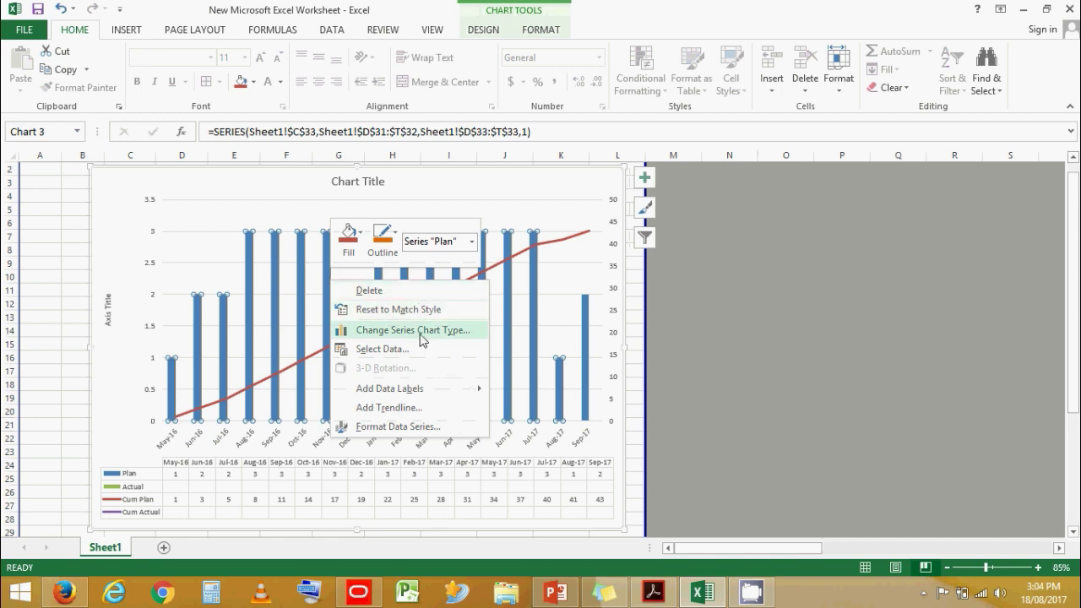
pyautogui.press('Escape')
pyautogui.click(752, 407)
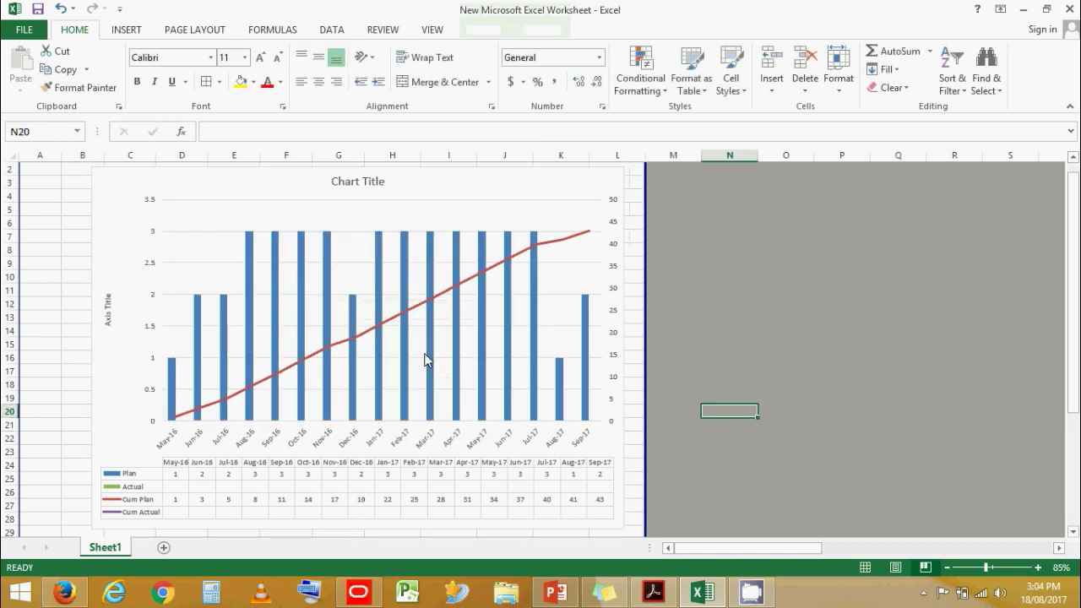
pyautogui.click(326, 328)
pyautogui.rightClick(326, 328)
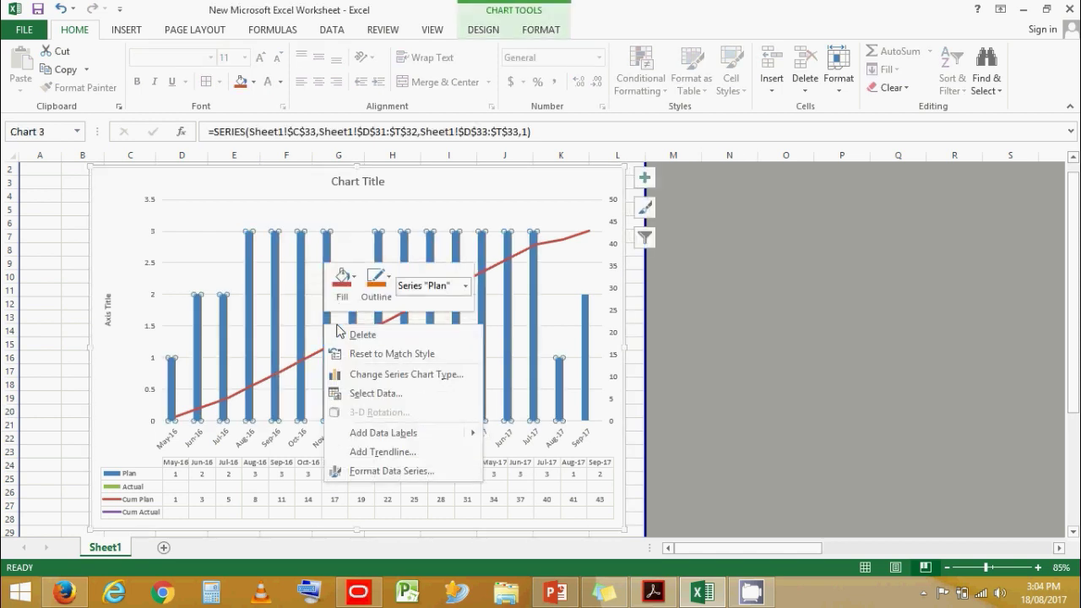
pyautogui.click(425, 377)
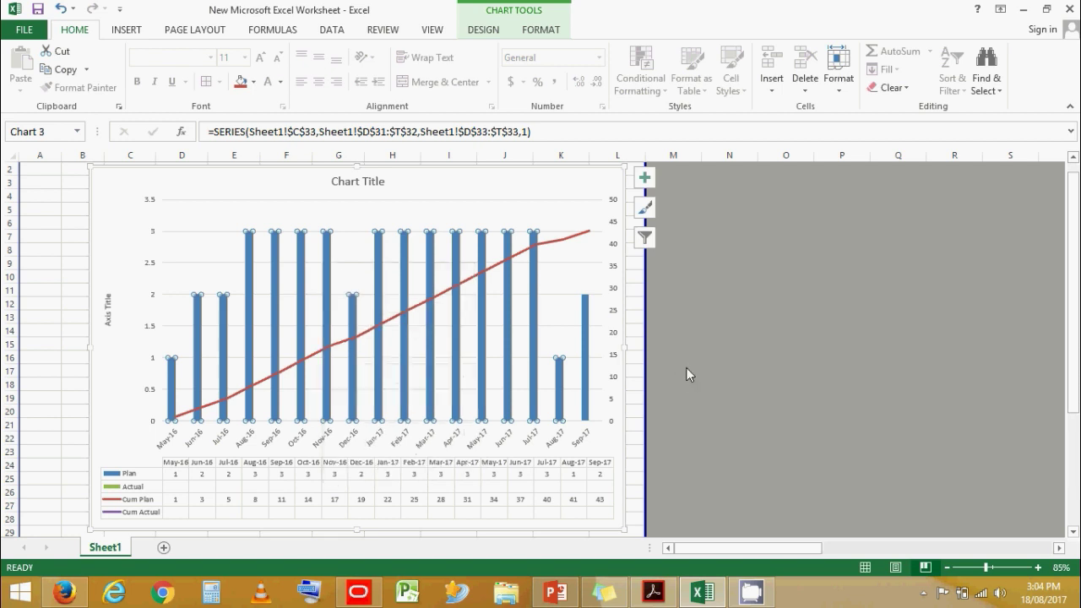
pyautogui.click(687, 370)
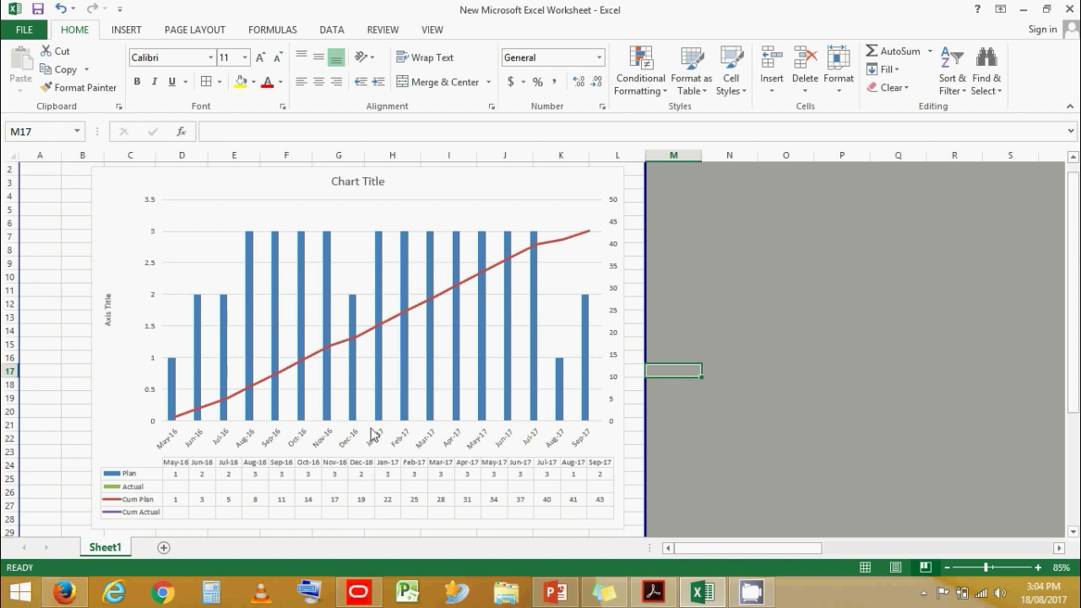
# Step: Rotate the month labels on the horizontal axis by 270° and close the axis formatting options
pyautogui.click(354, 445)
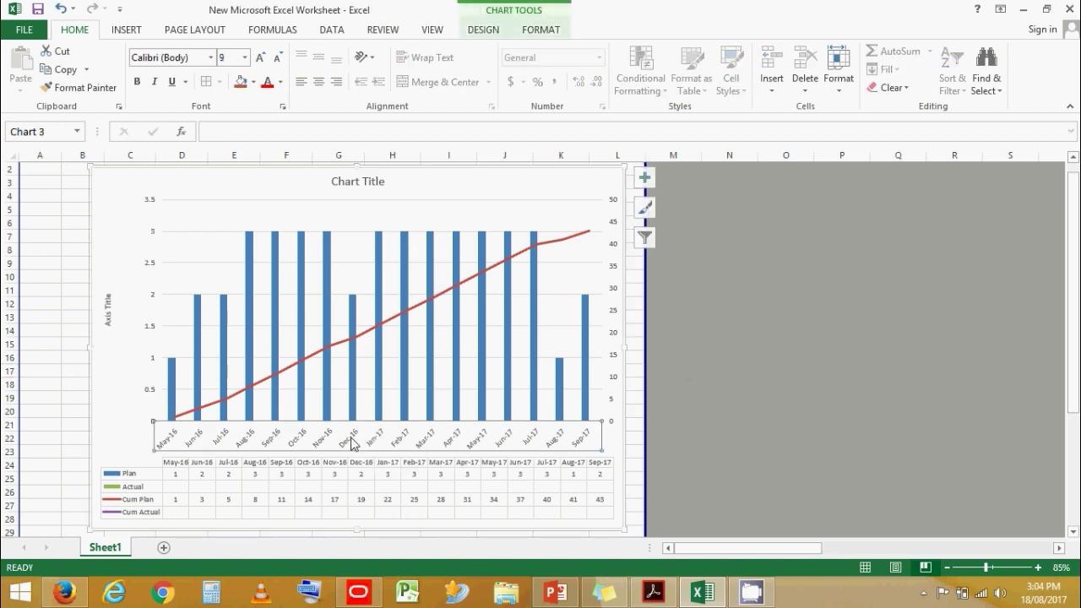
pyautogui.rightClick(353, 445)
pyautogui.click(388, 428)
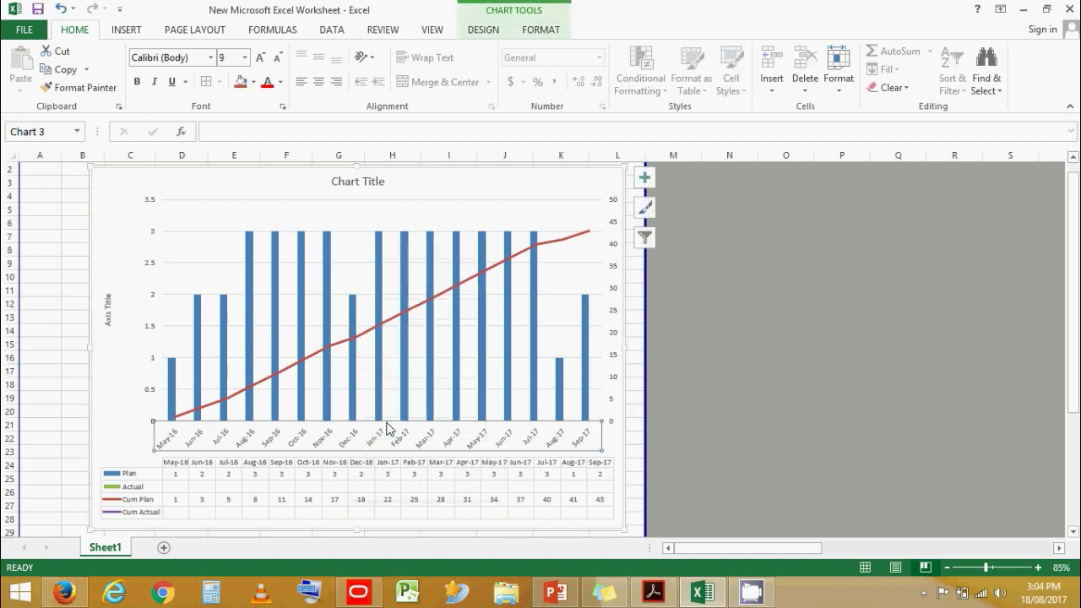
pyautogui.click(946, 224)
pyautogui.click(1027, 301)
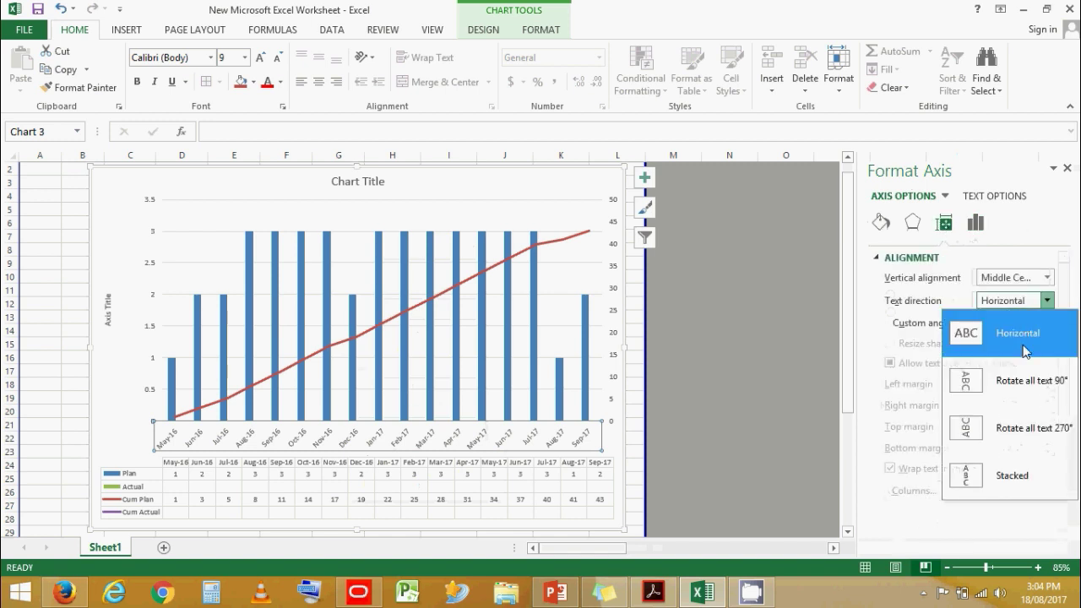
pyautogui.click(1022, 429)
pyautogui.click(728, 425)
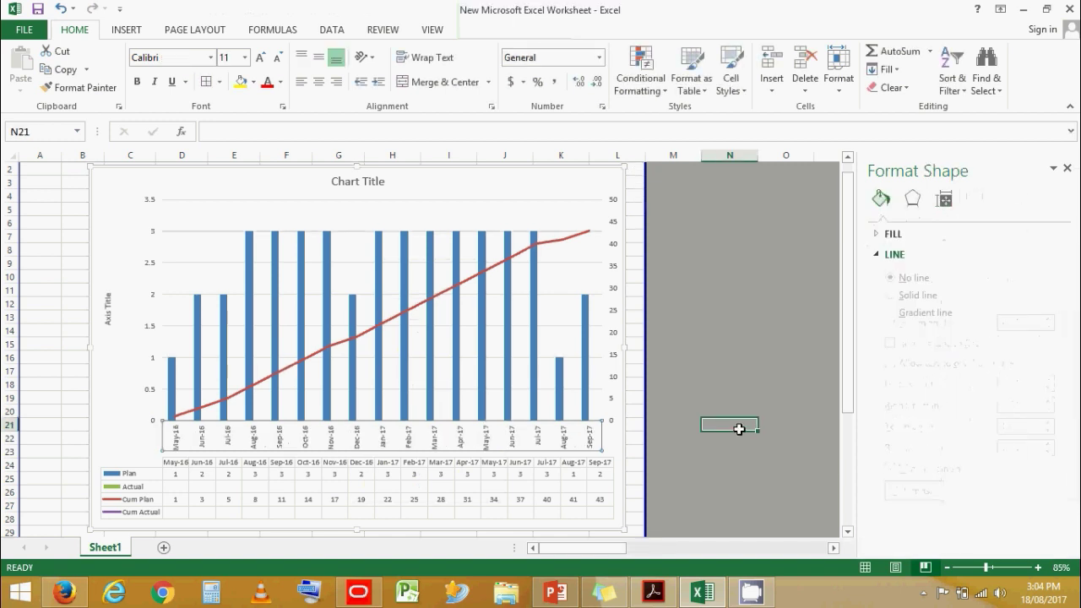
pyautogui.click(1066, 168)
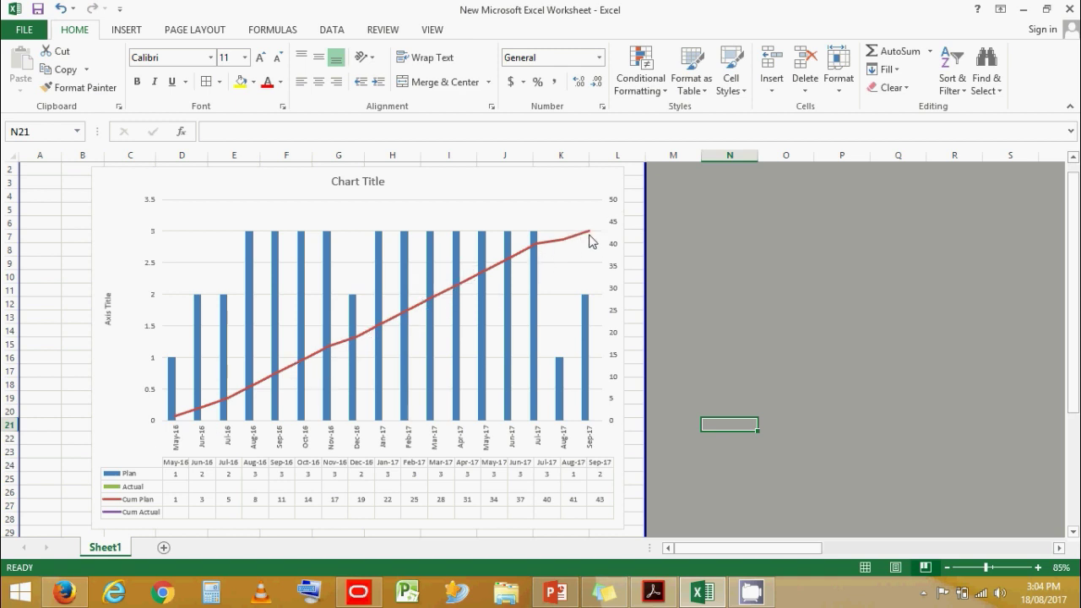
# Step: Set the major unit of the chart's primary vertical axis to 1
pyautogui.click(742, 273)
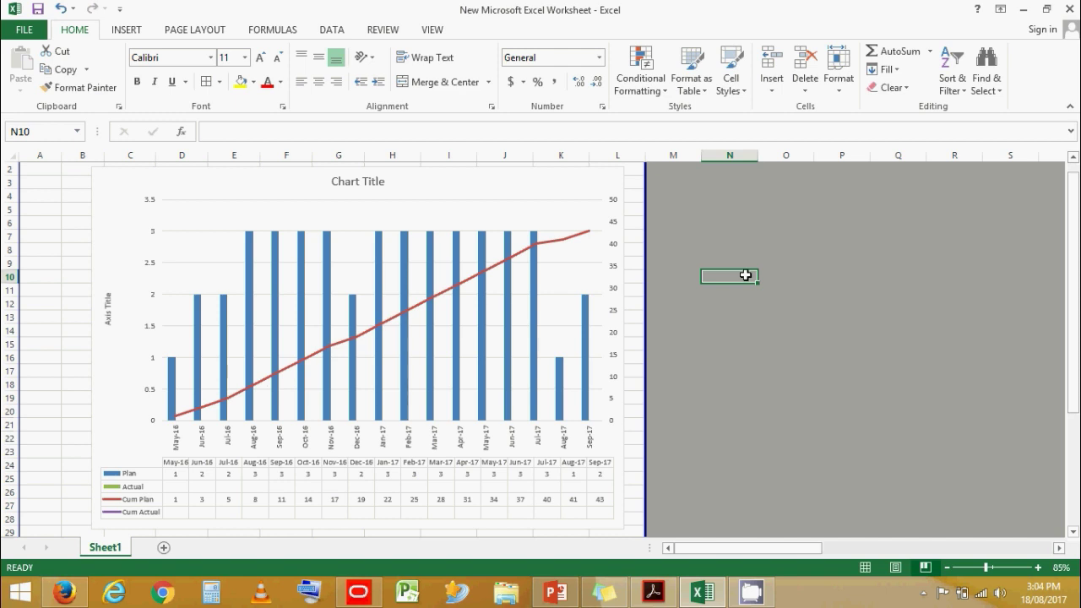
pyautogui.click(150, 332)
pyautogui.rightClick(150, 331)
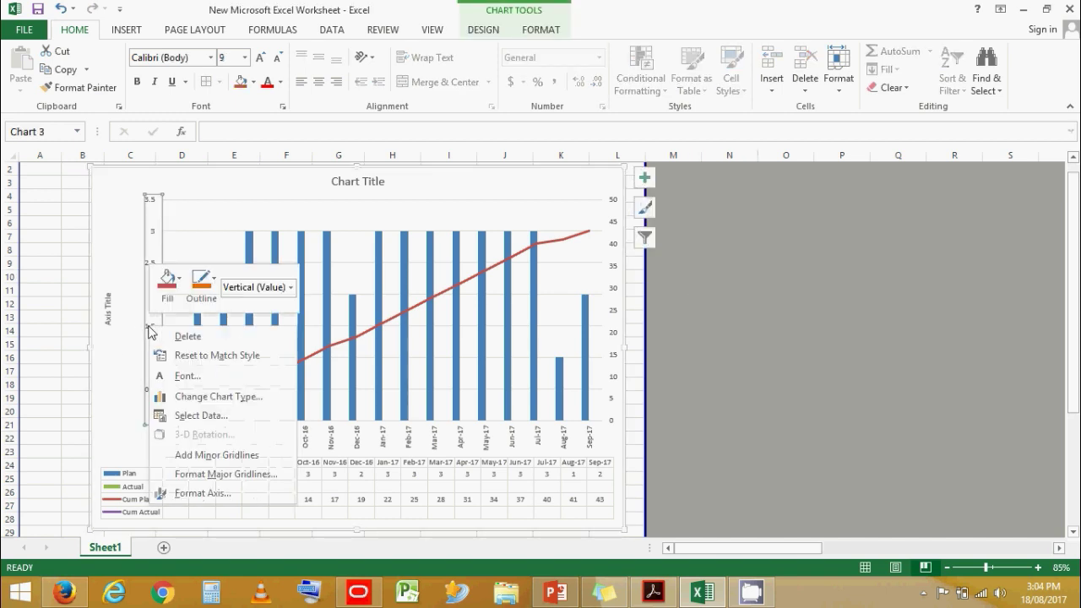
pyautogui.click(260, 494)
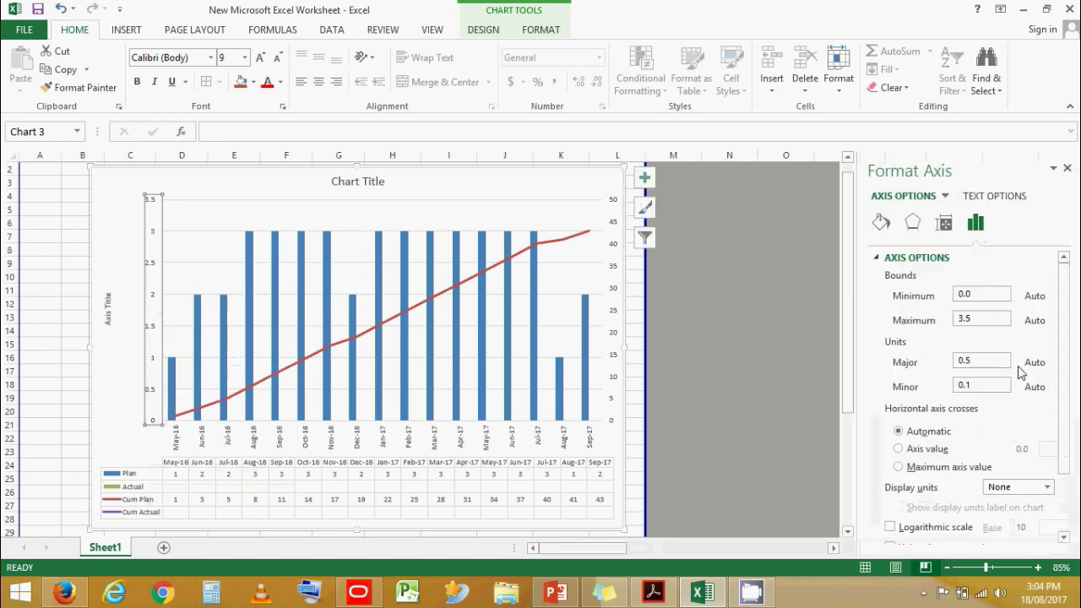
pyautogui.moveTo(983, 359); pyautogui.dragTo(955, 372)
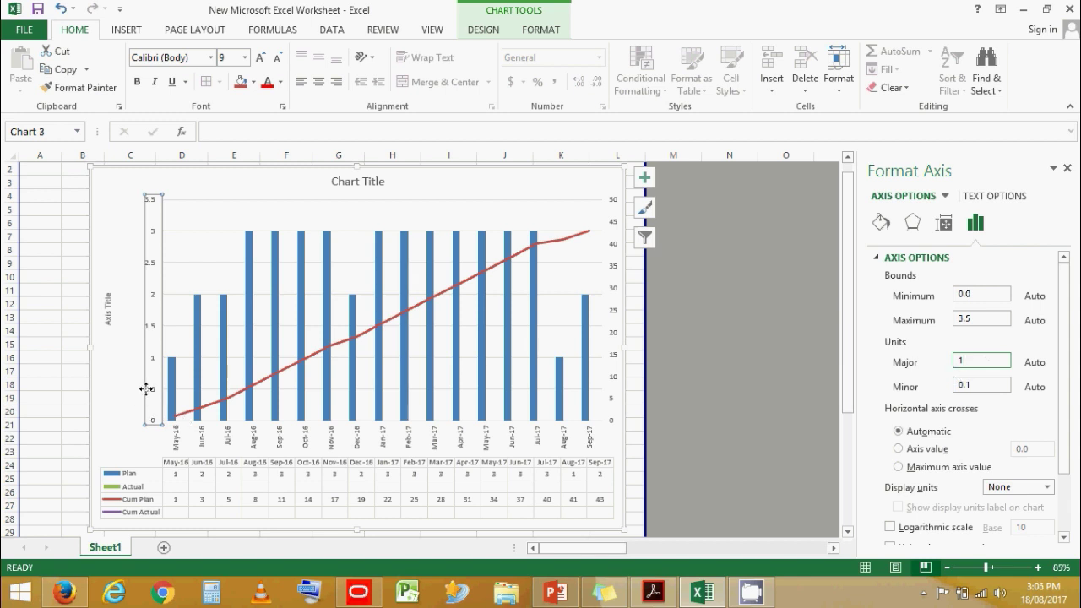
pyautogui.click(991, 385)
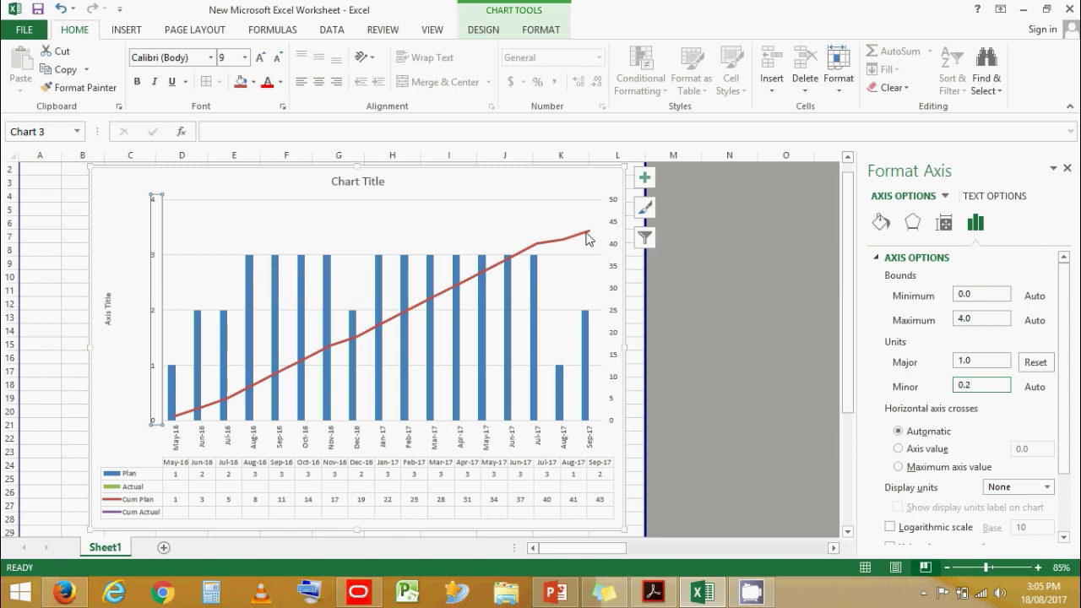
pyautogui.click(1036, 362)
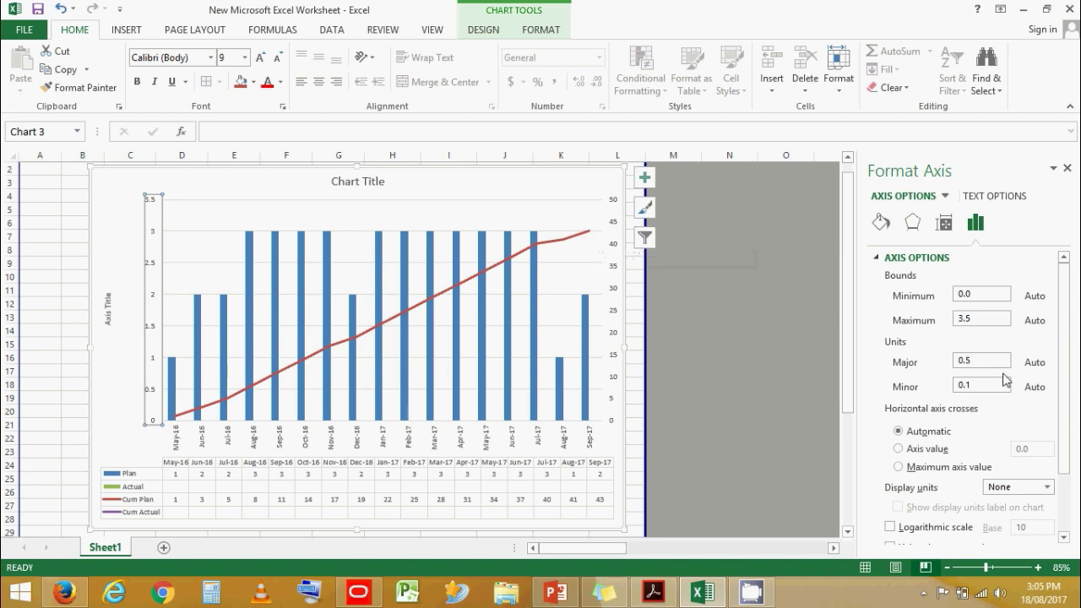
pyautogui.moveTo(984, 361); pyautogui.dragTo(944, 365)
pyautogui.press('Return')
pyautogui.click(718, 339)
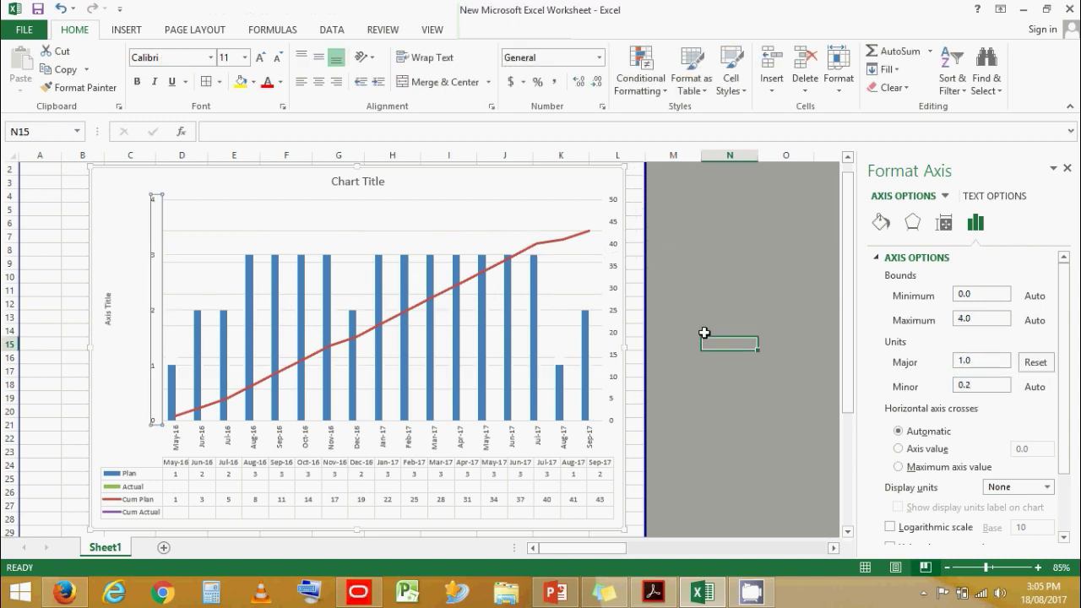
# Step: Set the major unit of the chart's secondary vertical axis to 3
pyautogui.click(612, 244)
pyautogui.rightClick(613, 245)
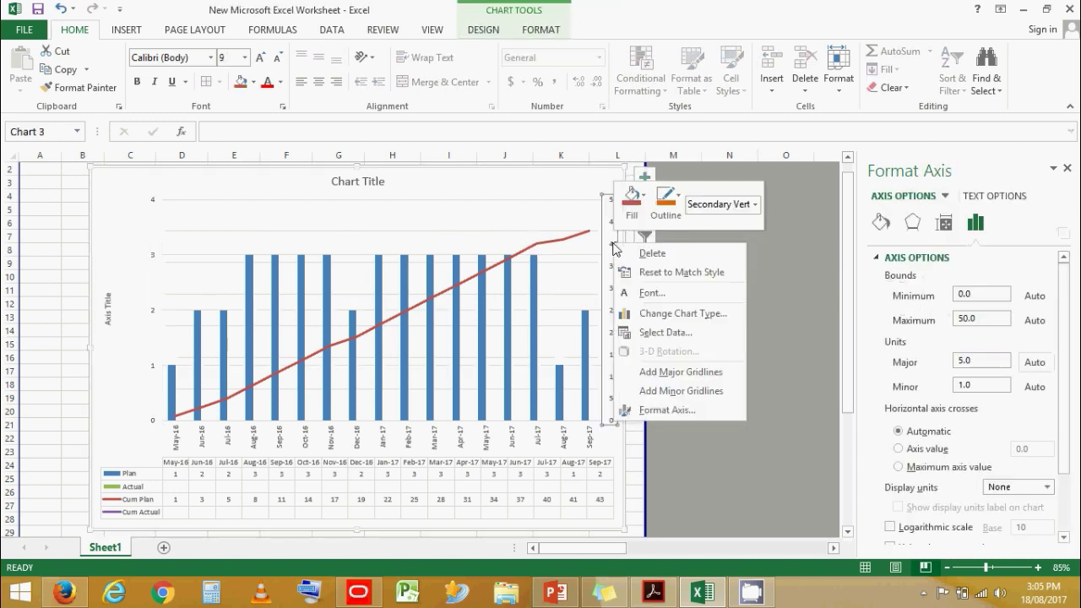
pyautogui.click(613, 226)
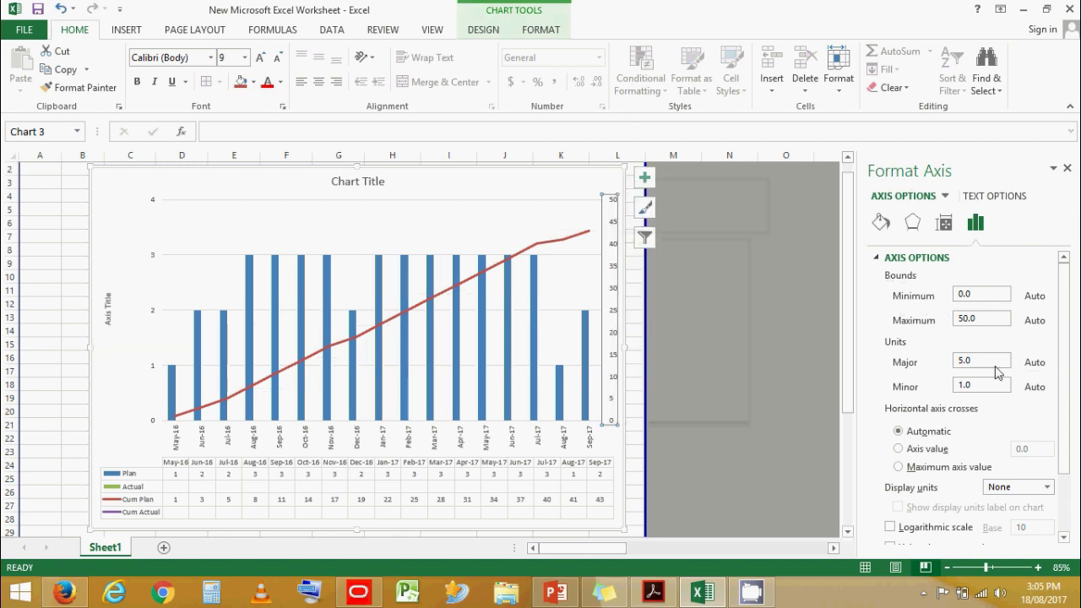
pyautogui.doubleClick(977, 360)
pyautogui.write('3')
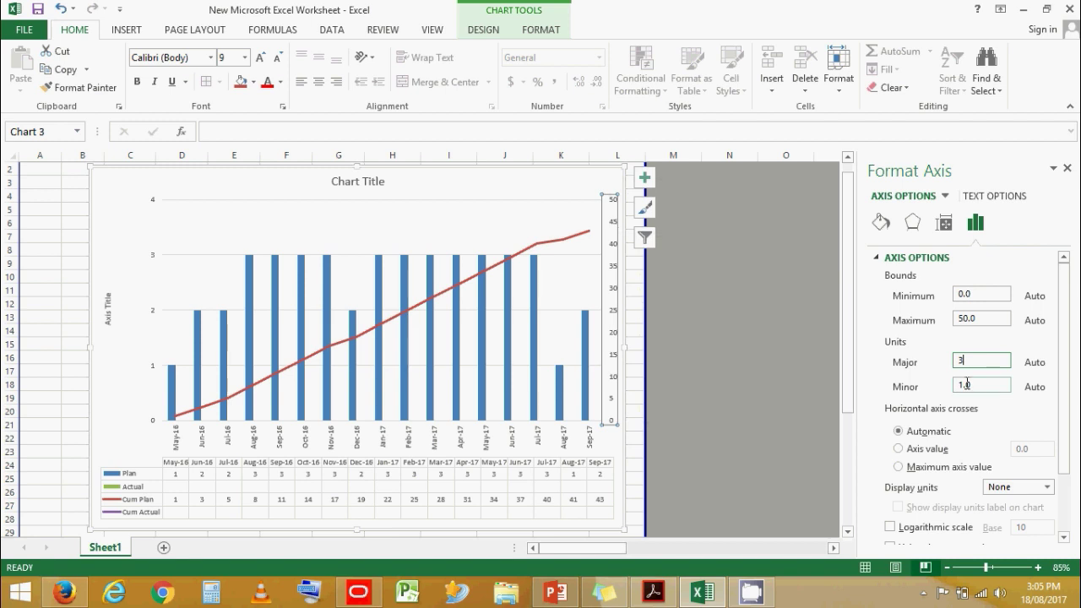
pyautogui.click(979, 384)
pyautogui.click(712, 345)
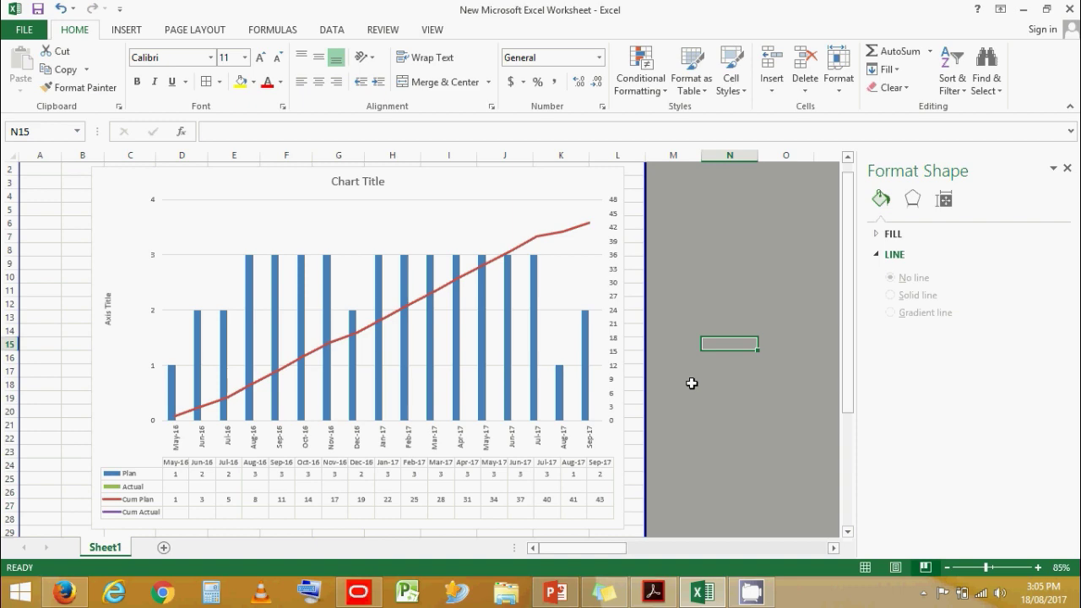
# Step: Enter the Actual values 1, 2, 2, 3, 2 and 2 for May-16 through Oct-16 in the tracking table
pyautogui.scroll(-3, 691, 384)
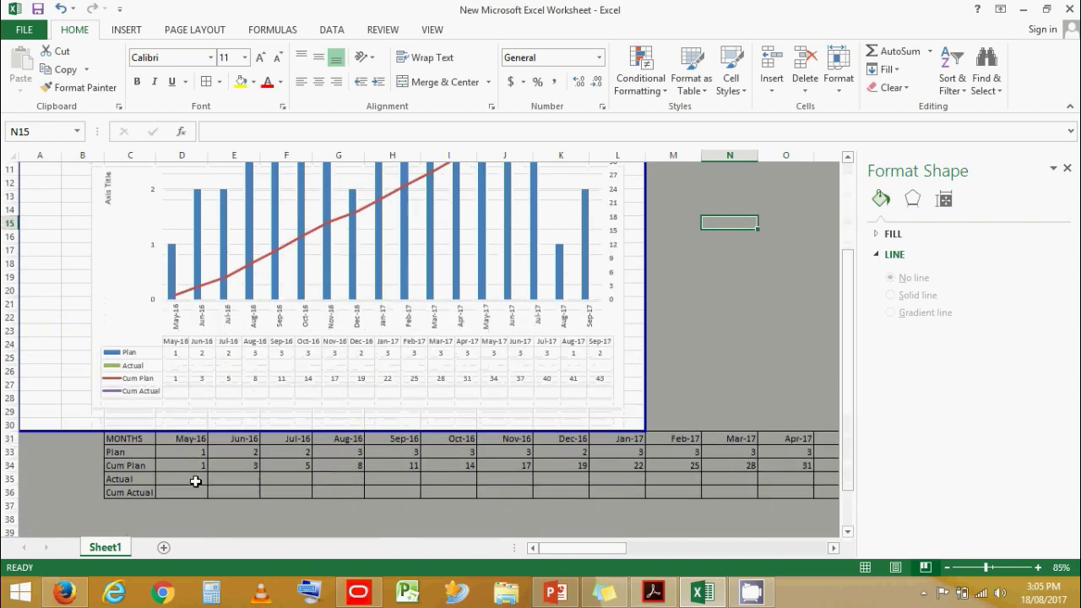
pyautogui.click(187, 478)
pyautogui.write('1')
pyautogui.press('Tab')
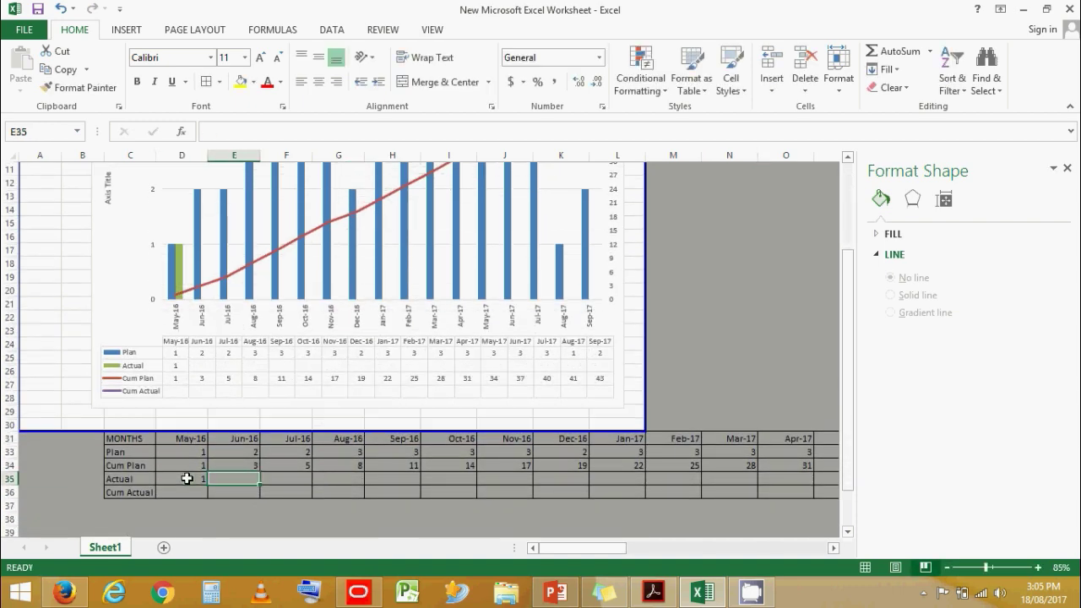
pyautogui.write('2')
pyautogui.press('Tab')
pyautogui.write('2')
pyautogui.press('Tab')
pyautogui.write('3')
pyautogui.press('Tab')
pyautogui.write('2')
pyautogui.press('Tab')
pyautogui.write('2')
pyautogui.press('Tab')
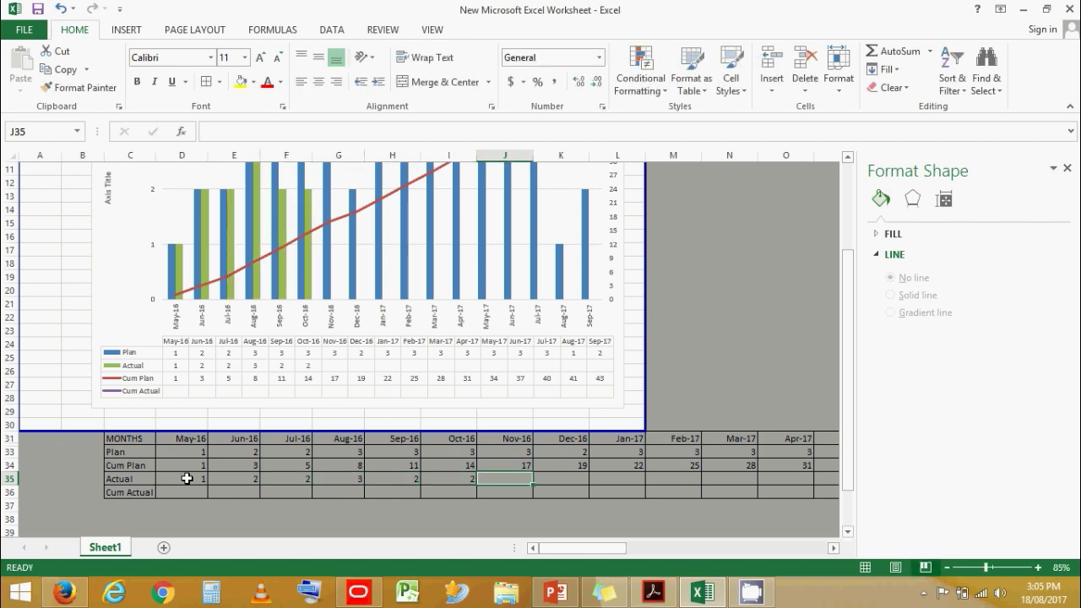
# Step: Separate the Plan and Actual columns in the chart by setting the series overlap to -24%
pyautogui.scroll(3, 251, 483)
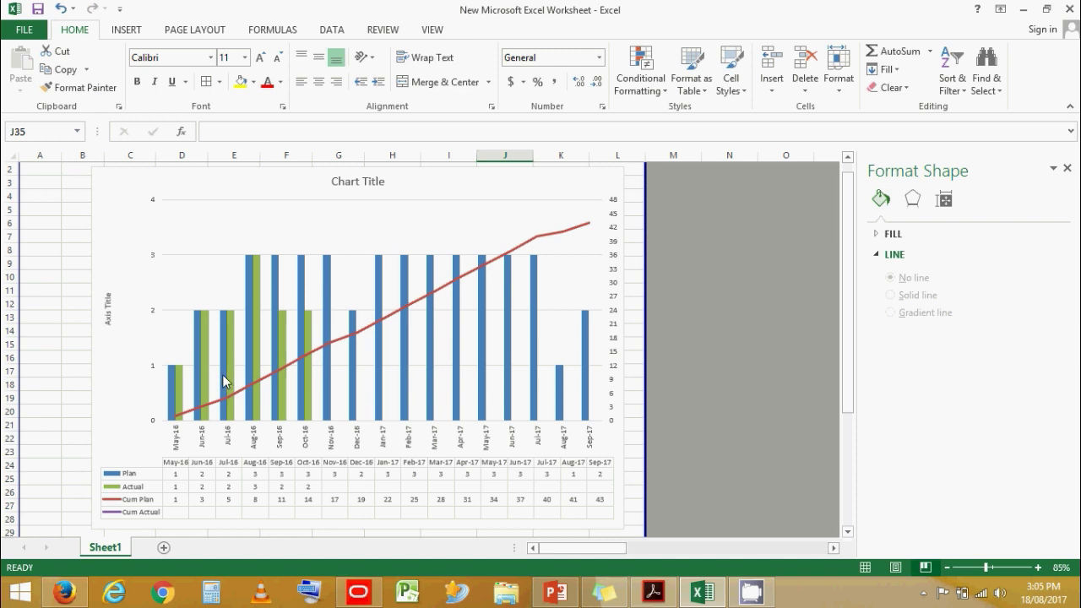
pyautogui.click(195, 338)
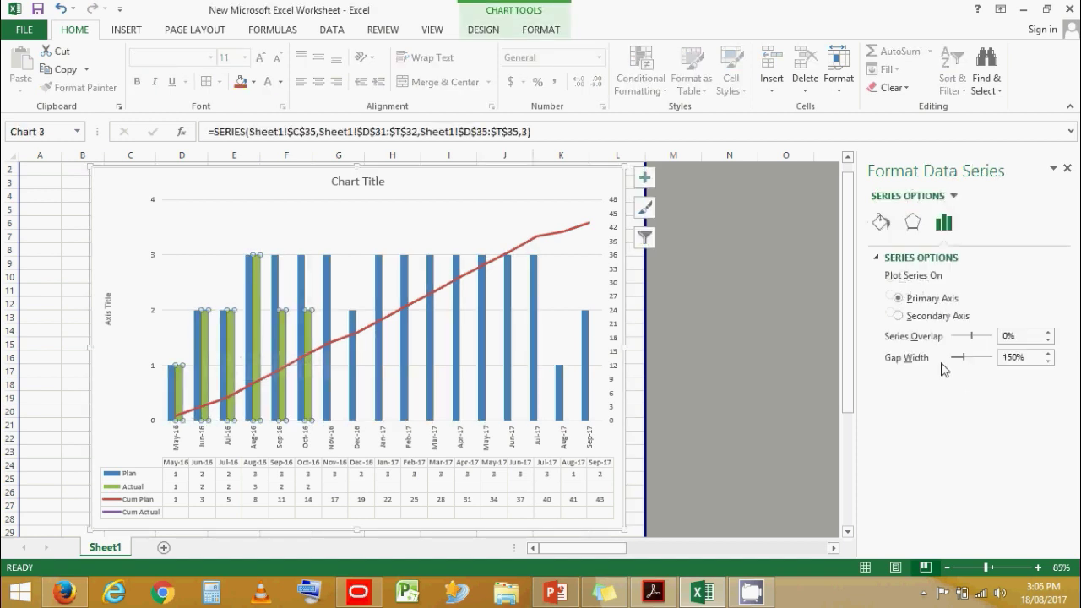
pyautogui.moveTo(972, 336); pyautogui.dragTo(968, 341)
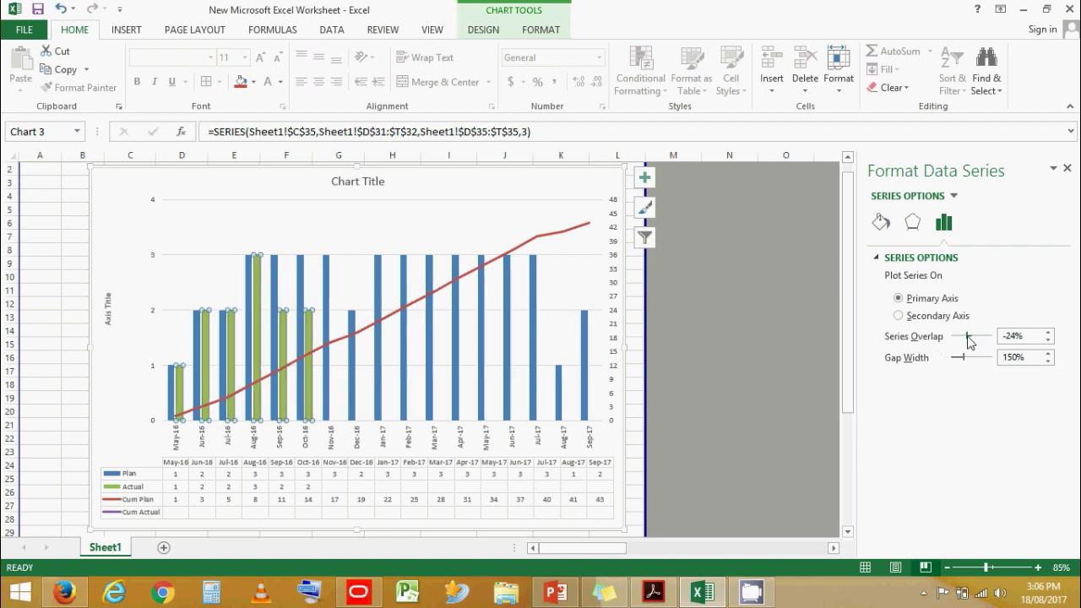
pyautogui.click(683, 377)
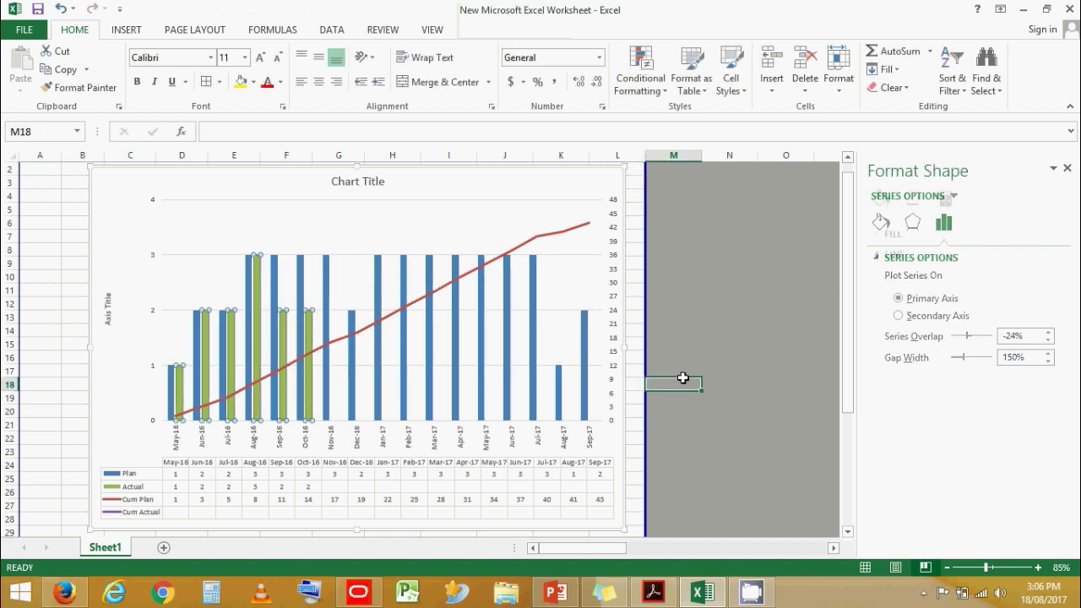
pyautogui.click(708, 380)
# Step: Enter the Cum Actual formulas +D35 for May-16 in D36 and +E35+D36 for Jun-16 in E36
pyautogui.scroll(-2, 712, 452)
pyautogui.scroll(-1, 712, 452)
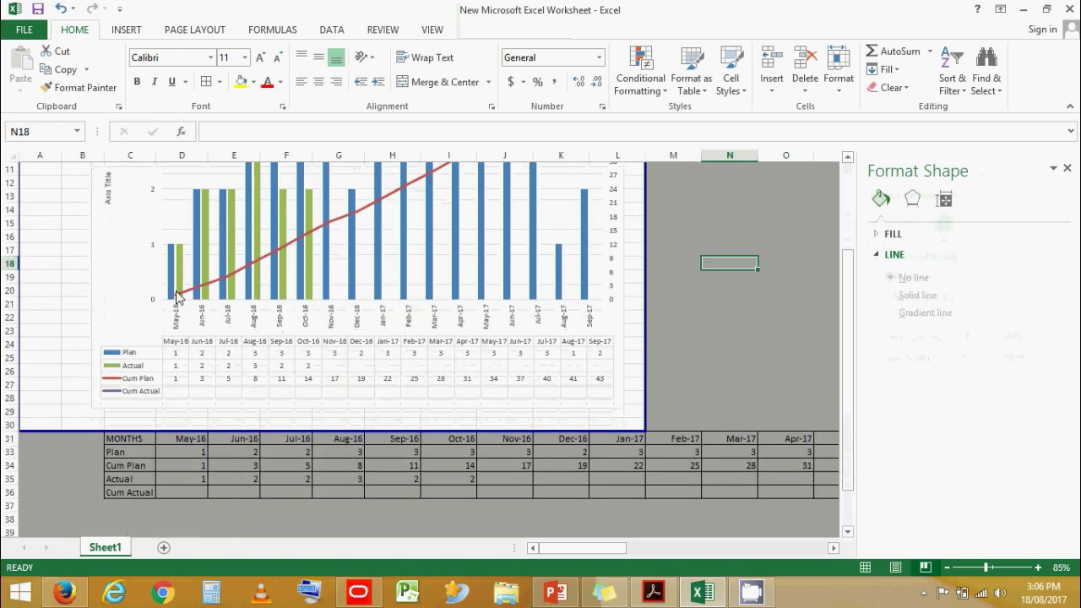
pyautogui.click(178, 490)
pyautogui.write('=D35')
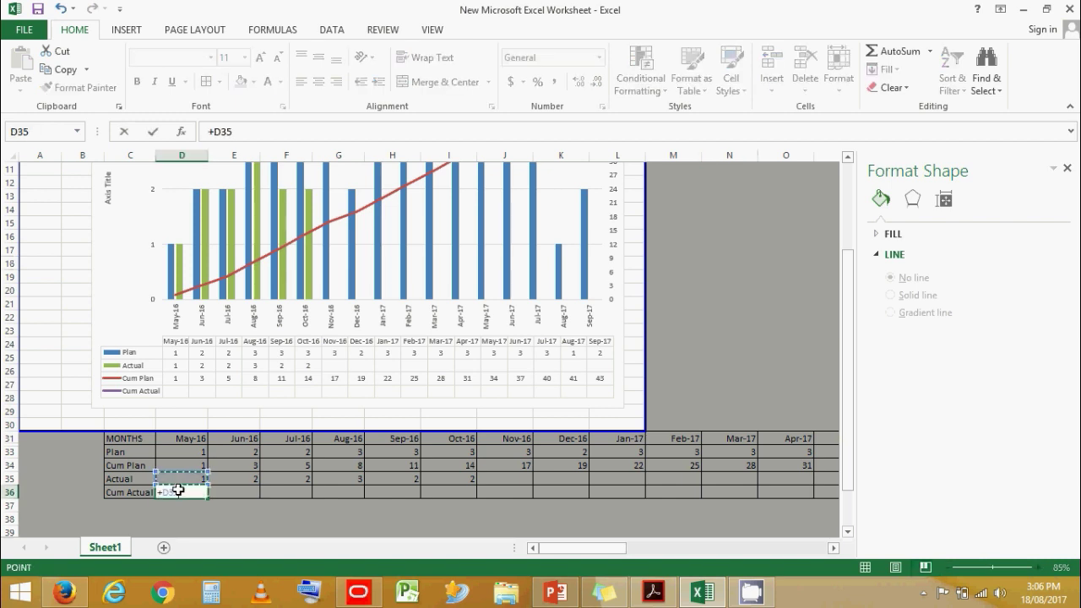
pyautogui.press('Tab')
pyautogui.write('+E35+')
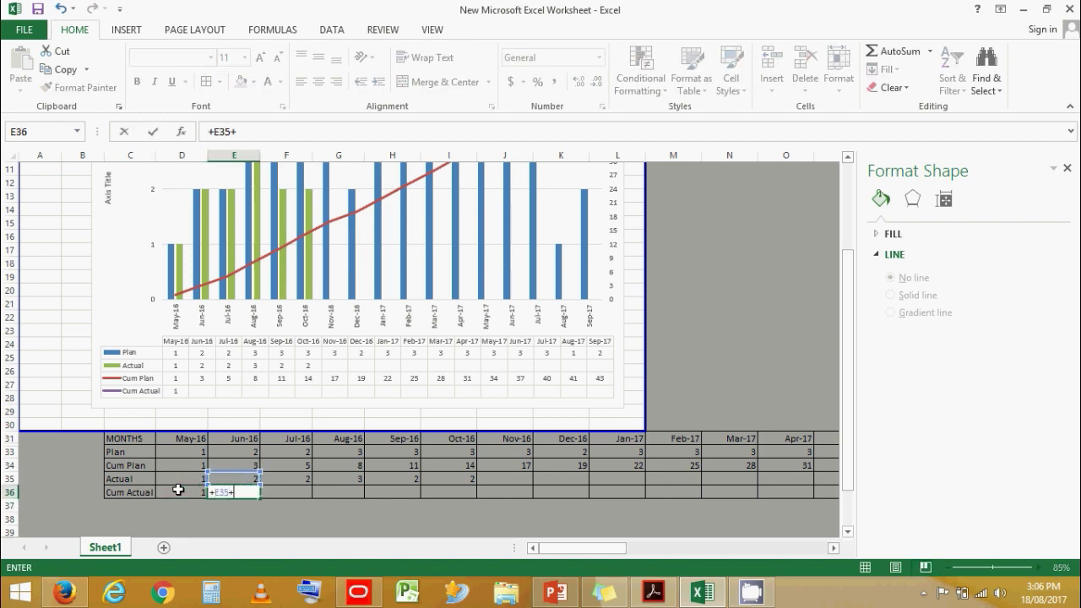
pyautogui.click(179, 490)
pyautogui.press('Return')
pyautogui.press('Down')
pyautogui.press('Up')
pyautogui.press('Up')
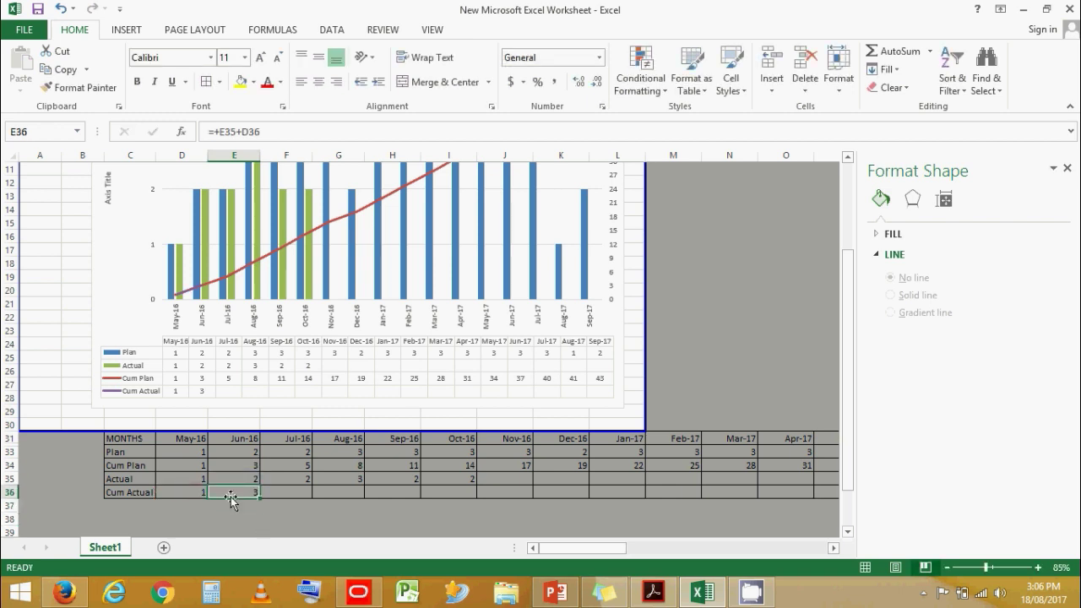
# Step: Fill the Cum Actual formula from E36 across to Oct-16 in I36
pyautogui.moveTo(259, 497); pyautogui.dragTo(456, 488)
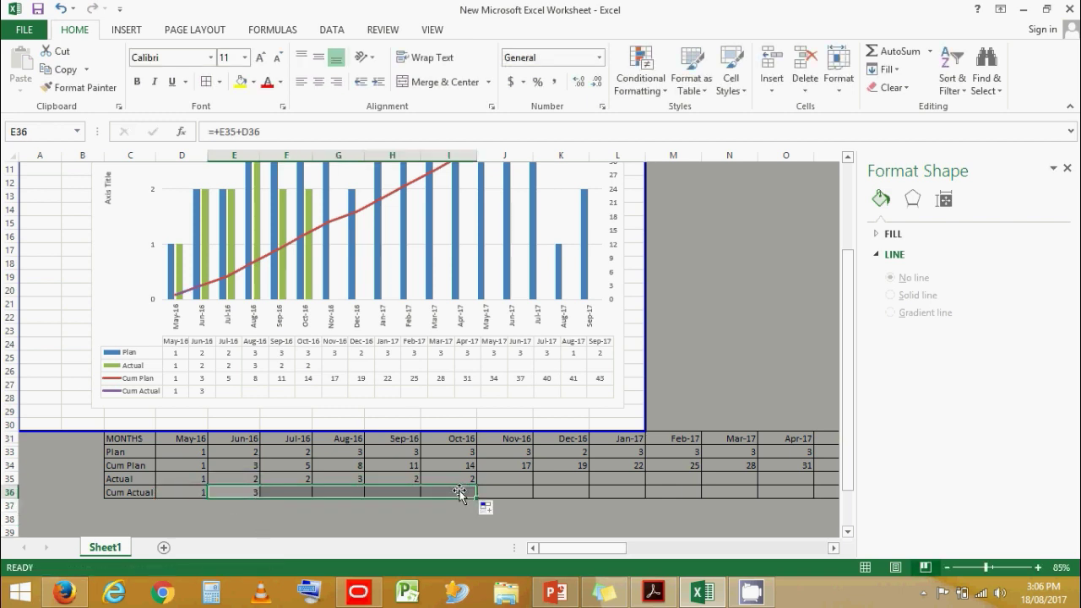
pyautogui.click(431, 517)
pyautogui.scroll(4, 358, 478)
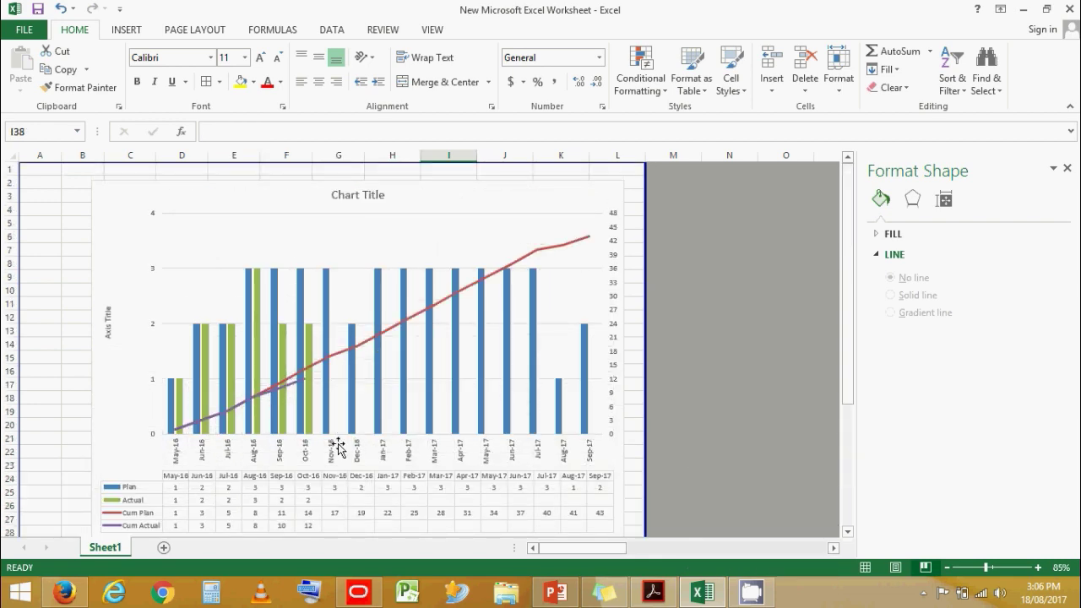
# Step: Replace the primary vertical axis title text with "Plan (Nos)"
pyautogui.moveTo(210, 415)
pyautogui.click(108, 323)
pyautogui.click(117, 348)
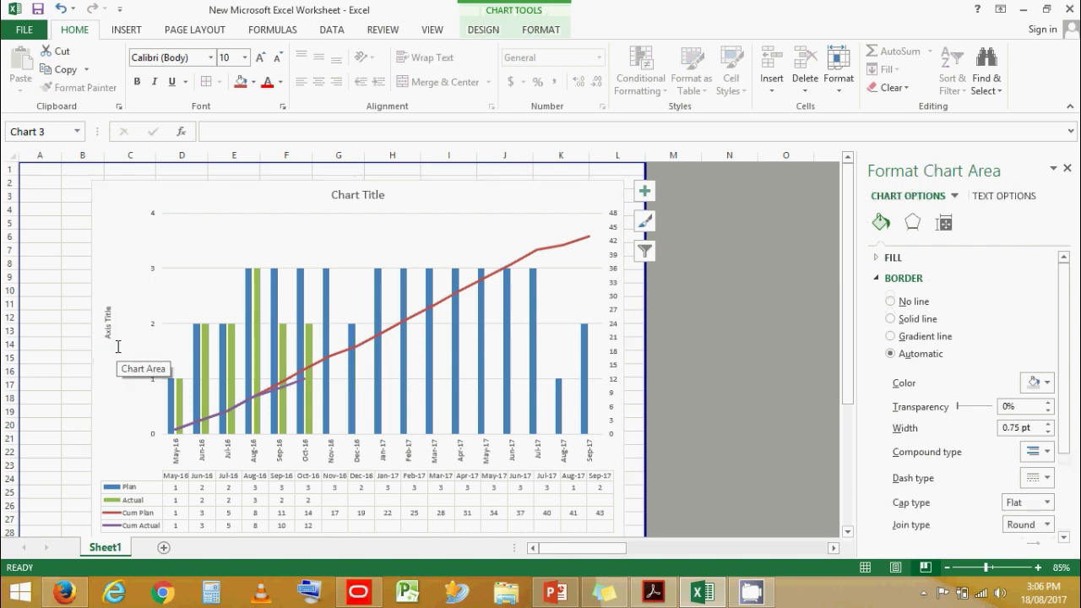
pyautogui.click(108, 334)
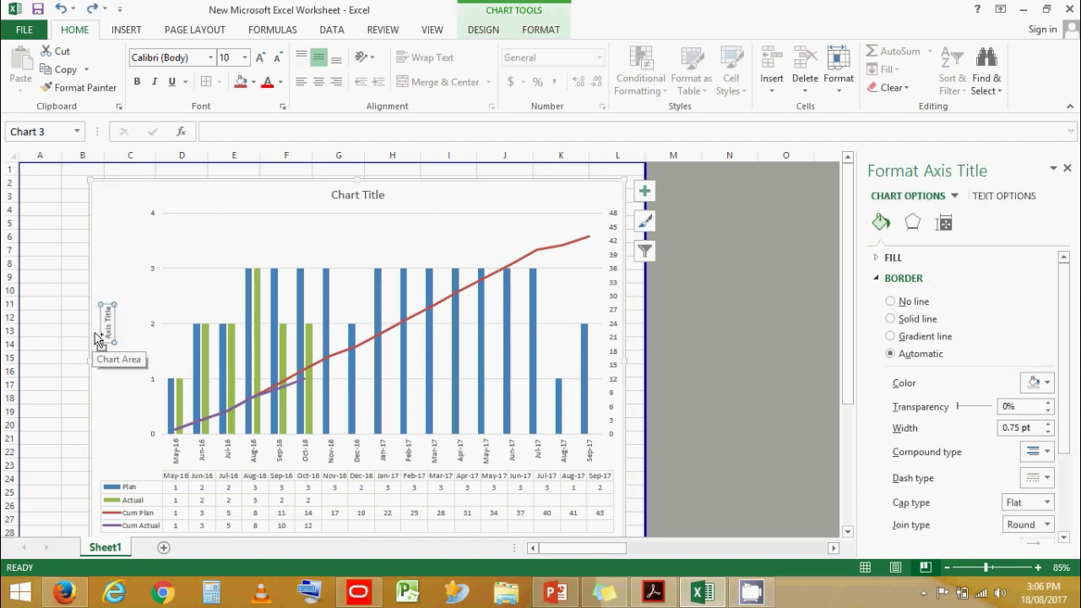
pyautogui.click(108, 325)
pyautogui.hotkey('ctrl', 'a')
pyautogui.press('Delete')
pyautogui.write('Plan (Nos')
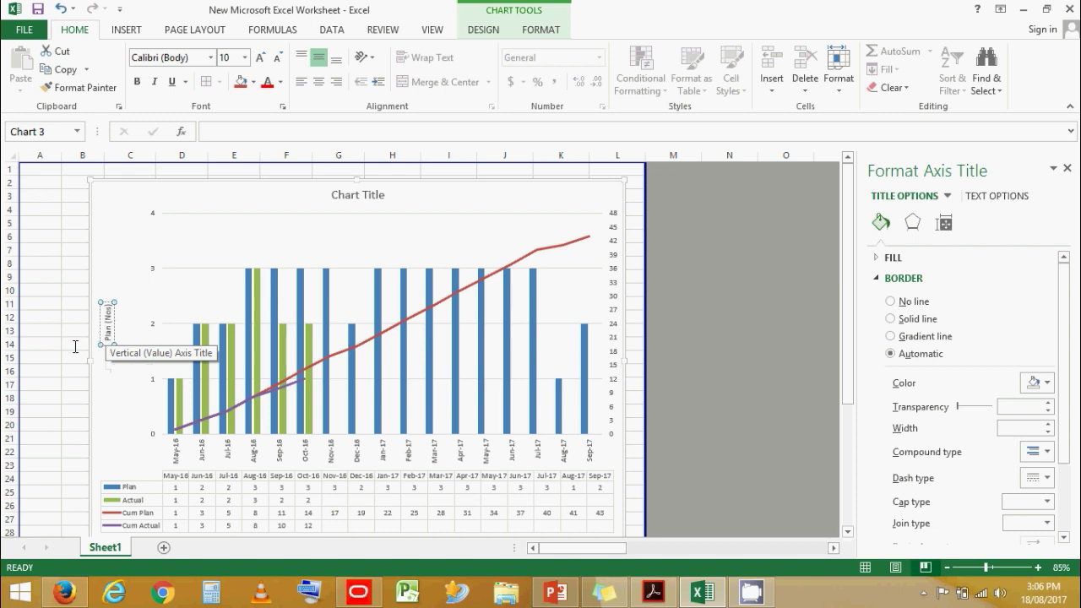
# Step: Add a secondary vertical axis title reading "Cum Plan (Nos)" and close the formatting options
pyautogui.click(586, 280)
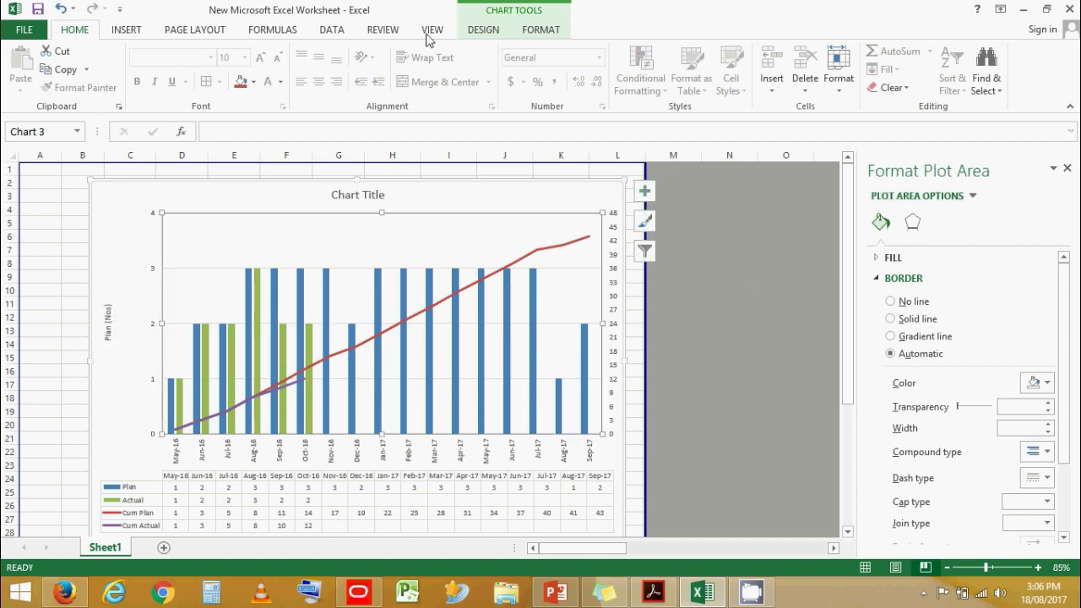
pyautogui.click(483, 29)
pyautogui.click(20, 93)
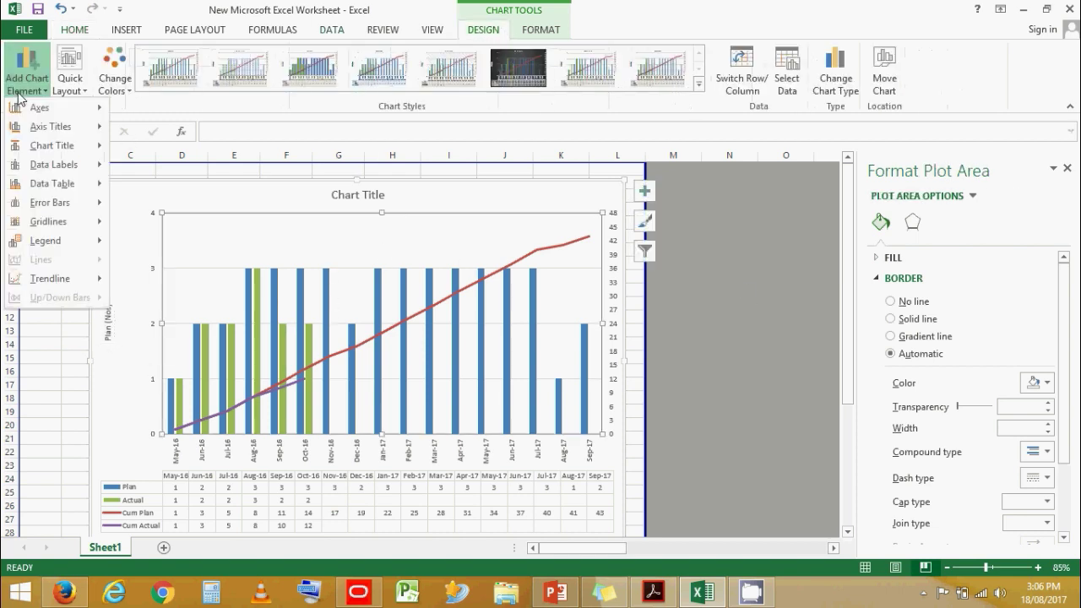
pyautogui.moveTo(38, 127)
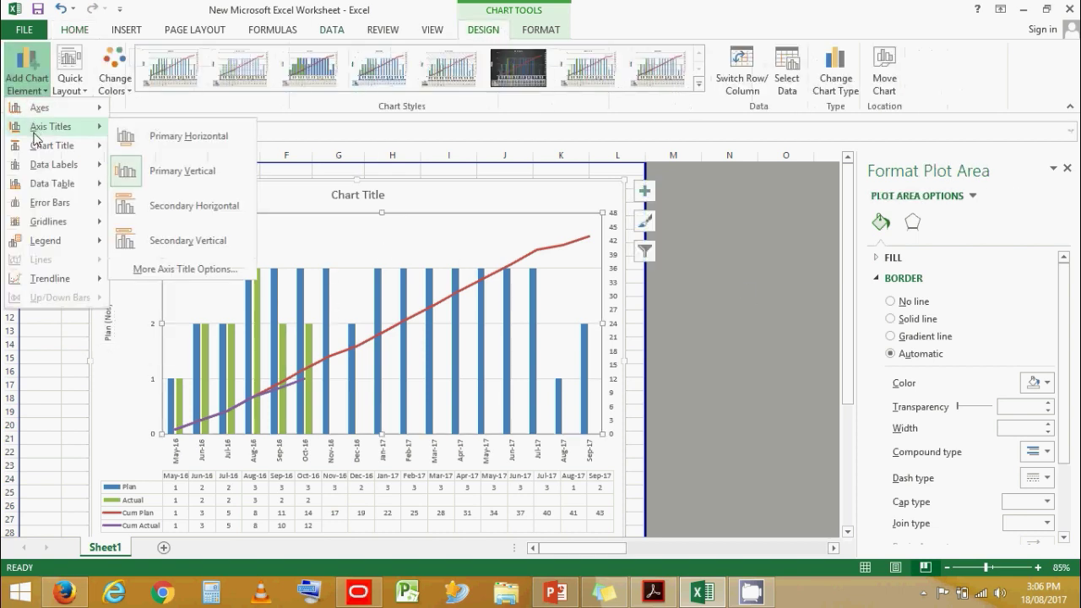
pyautogui.click(179, 245)
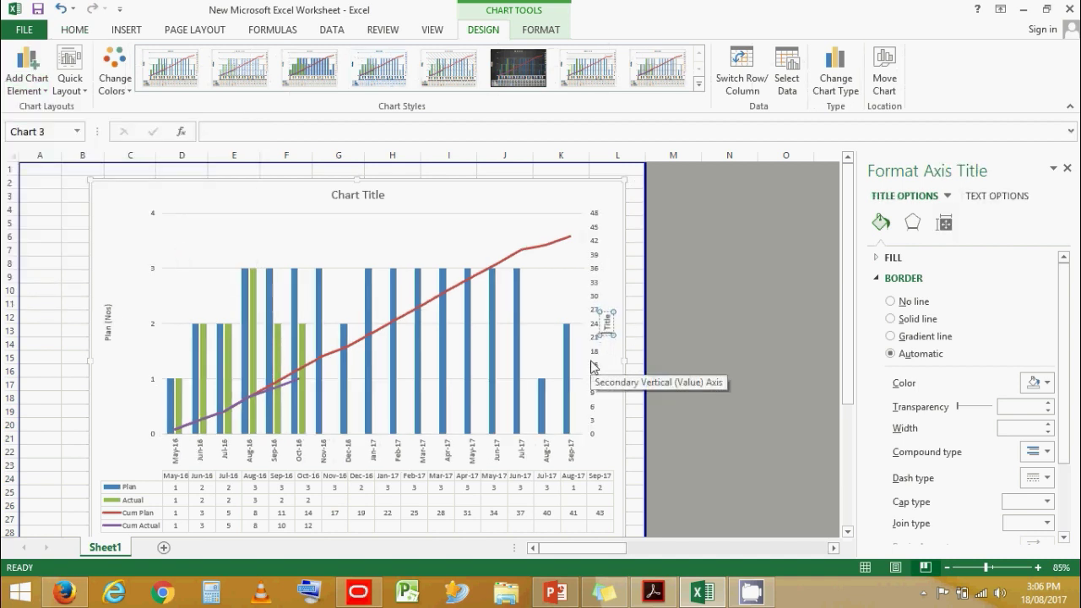
pyautogui.write('Cum Plan')
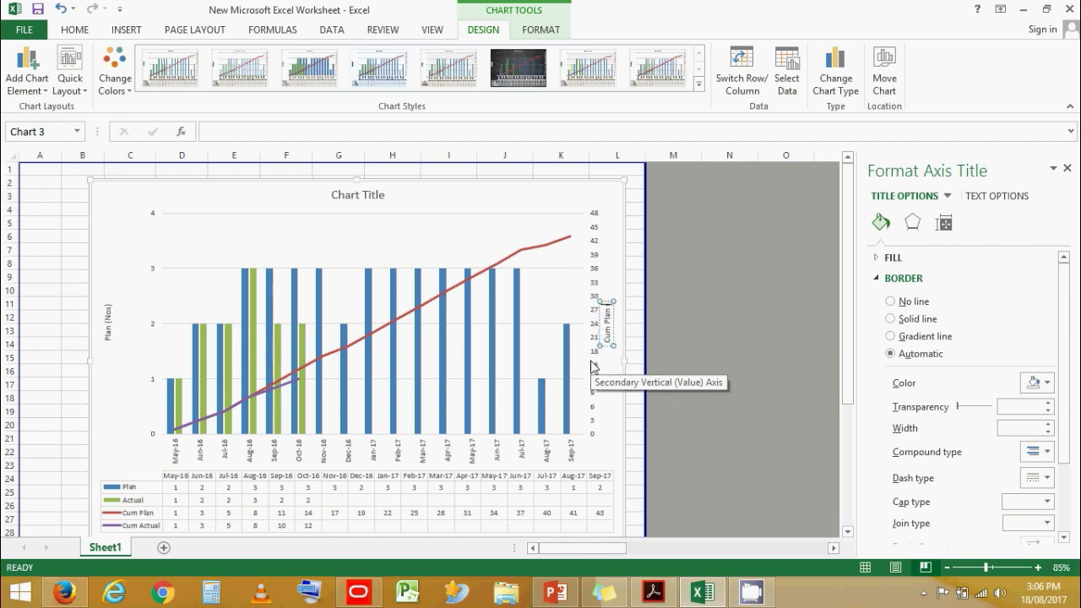
pyautogui.write(' (Nos')
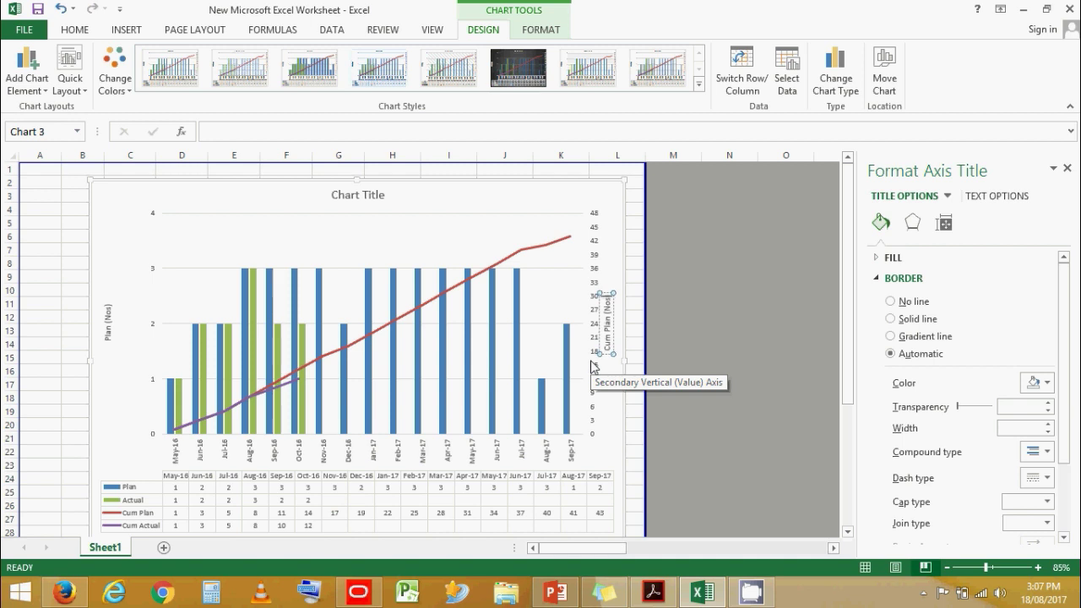
pyautogui.click(718, 313)
pyautogui.click(786, 357)
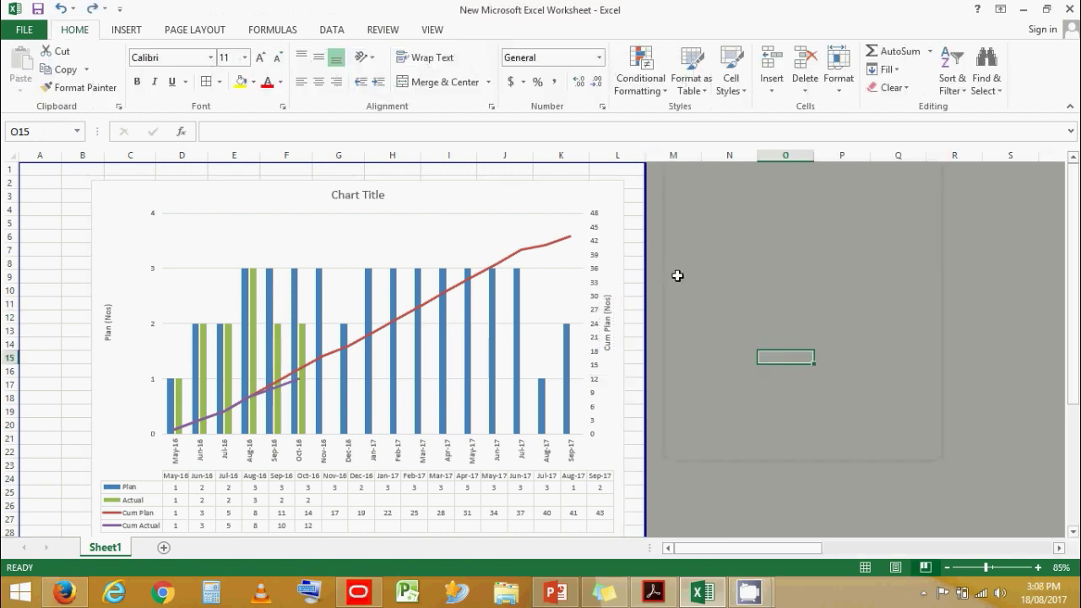
# Step: Replace the chart title text with "Slab Tracking - Plan vs Actual"
pyautogui.click(354, 197)
pyautogui.click(353, 197)
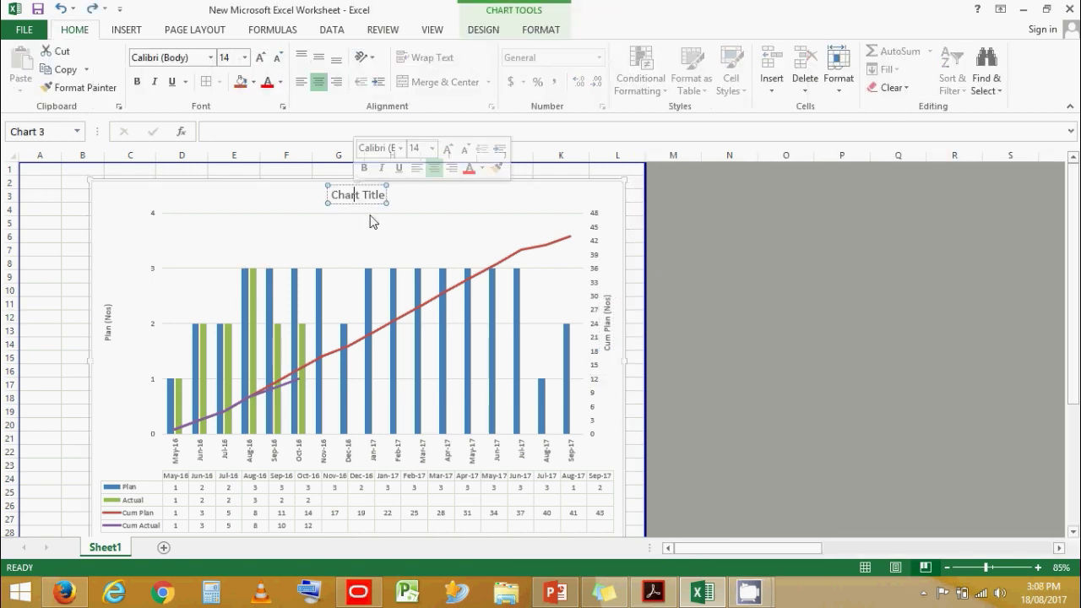
pyautogui.press('BackSpace')
pyautogui.press('BackSpace')
pyautogui.press('BackSpace')
pyautogui.press('BackSpace')
pyautogui.press('Delete')
pyautogui.press('Delete')
pyautogui.press('Delete')
pyautogui.press('Delete')
pyautogui.press('Delete')
pyautogui.press('Delete')
pyautogui.press('Delete')
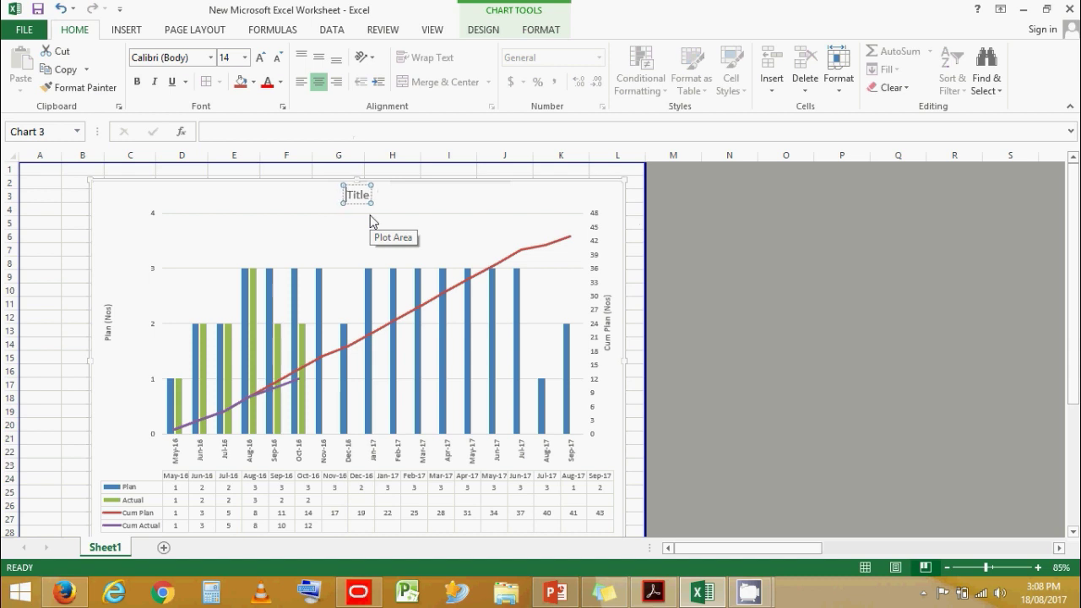
pyautogui.write('Slab')
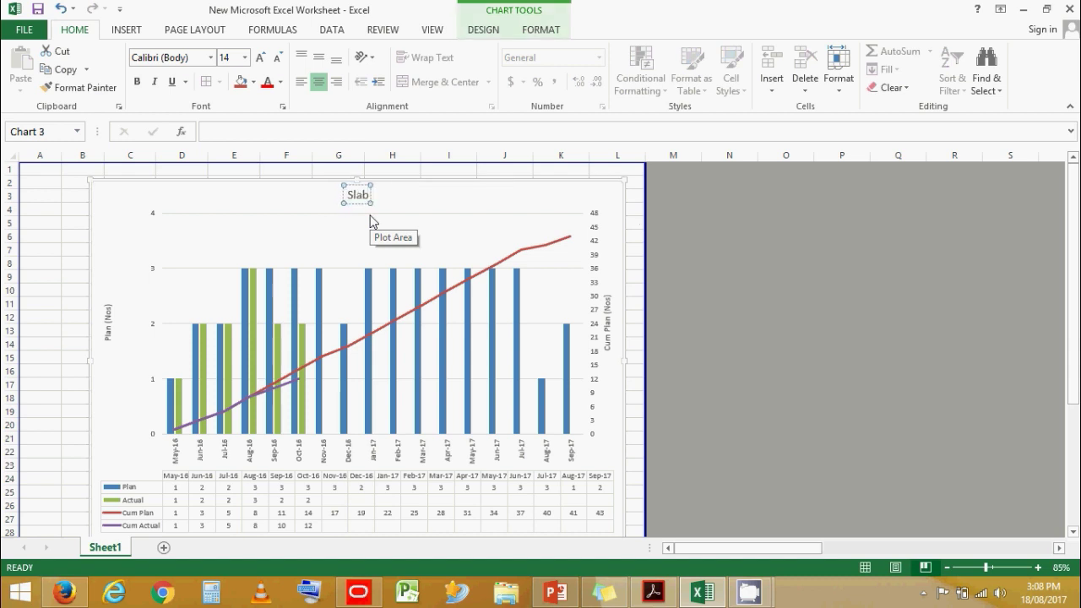
pyautogui.write(' Tra')
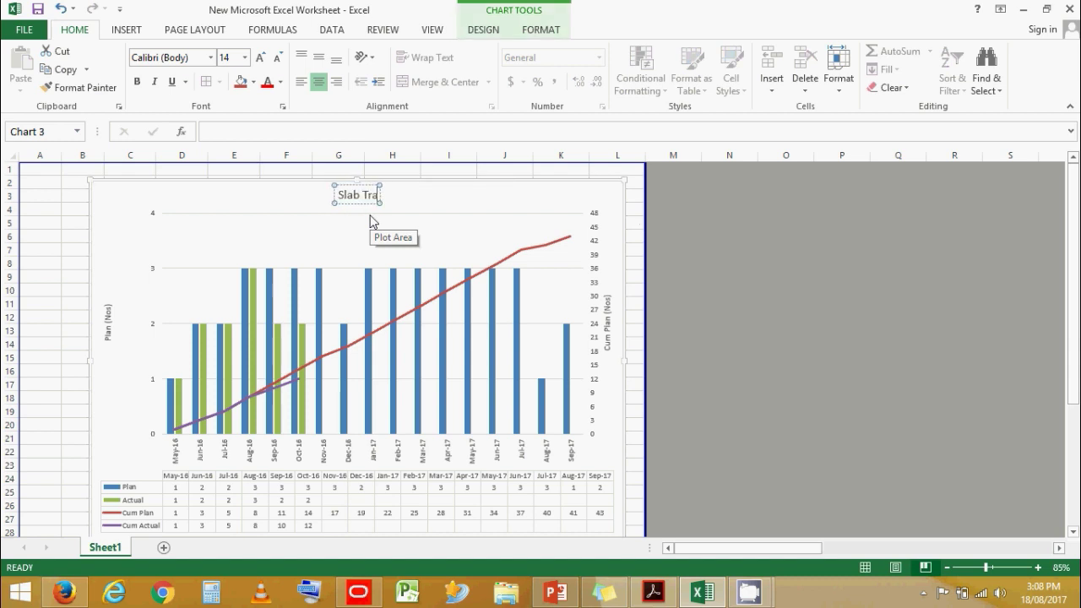
pyautogui.write('cking - Plan v')
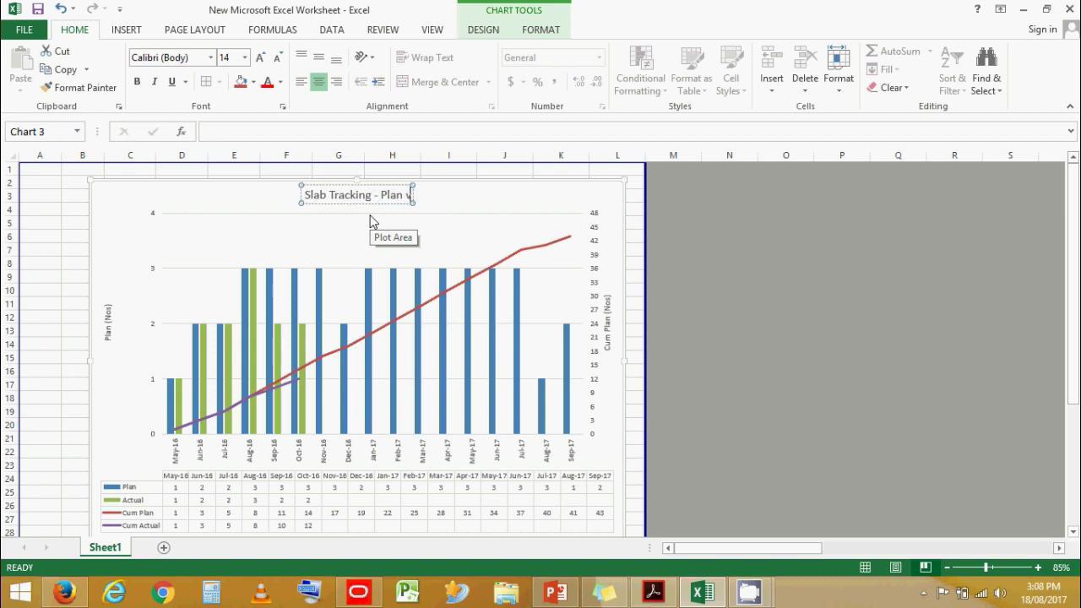
pyautogui.write('s Actual')
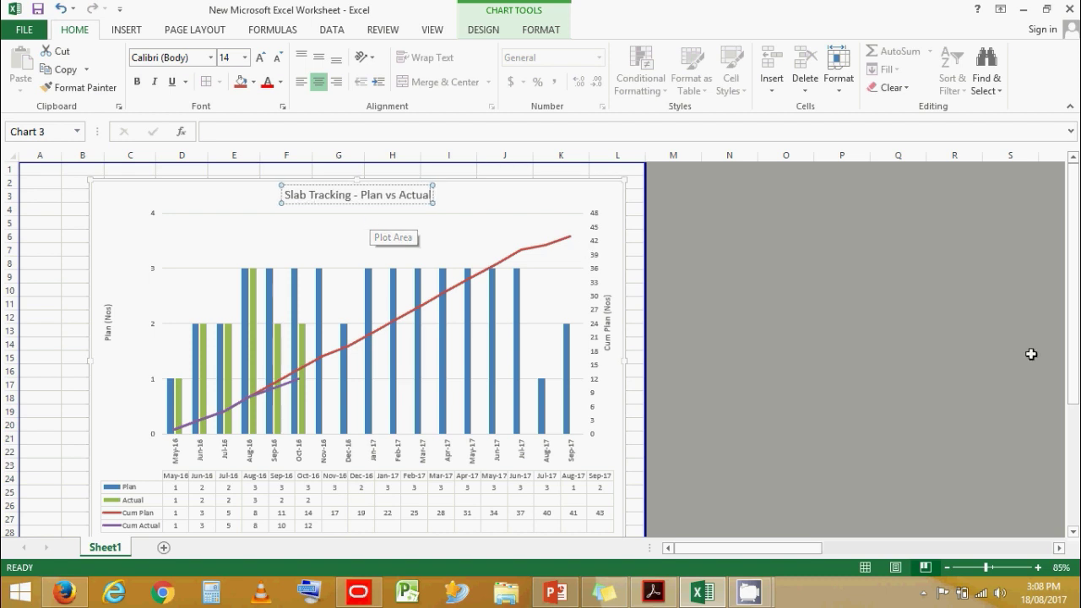
pyautogui.click(855, 354)
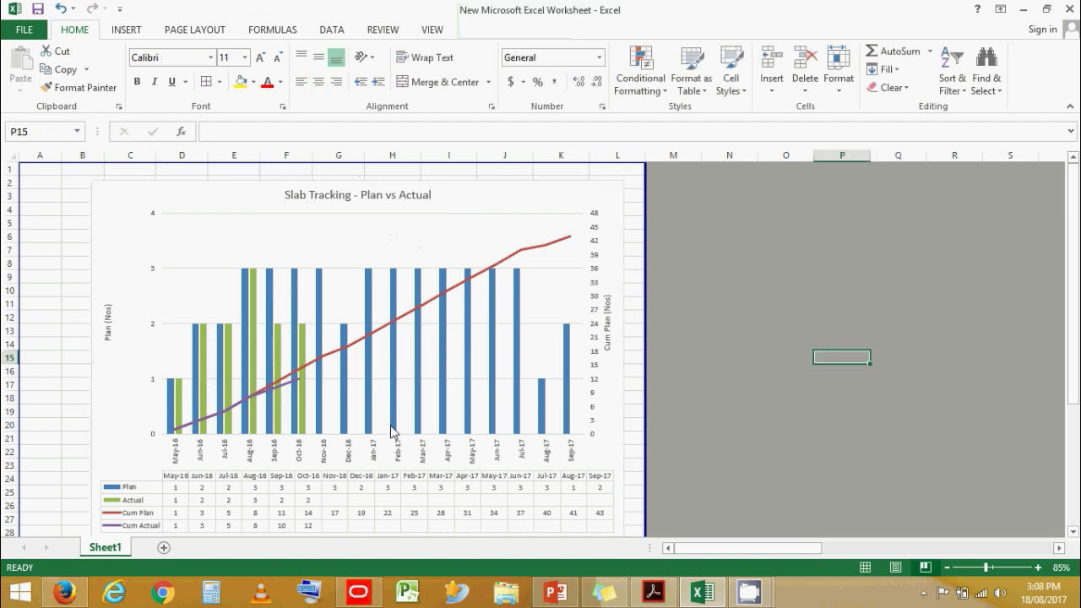
pyautogui.scroll(-1, 391, 431)
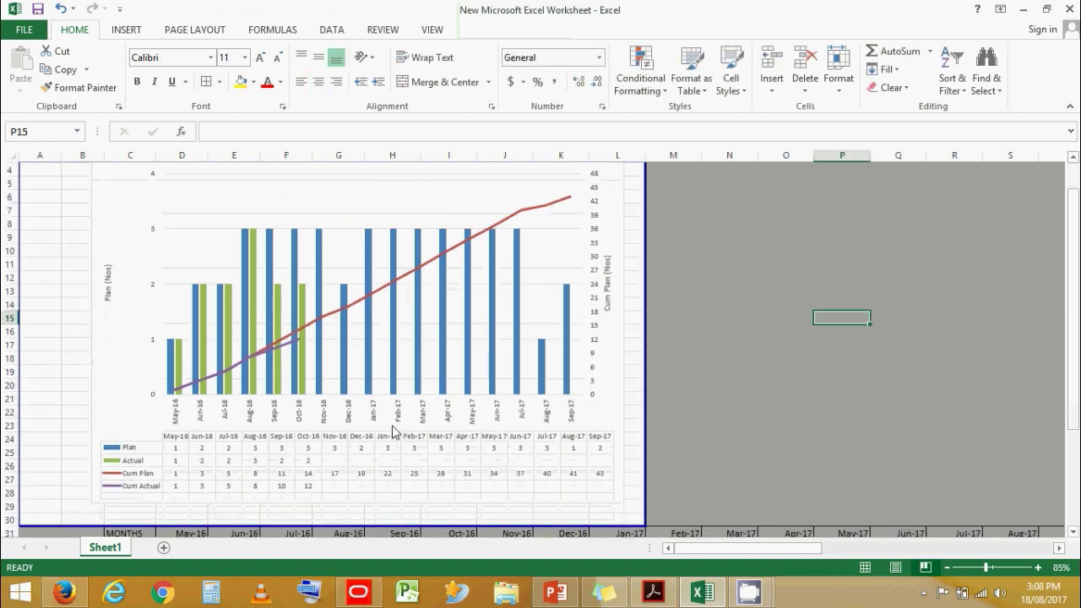
pyautogui.click(311, 478)
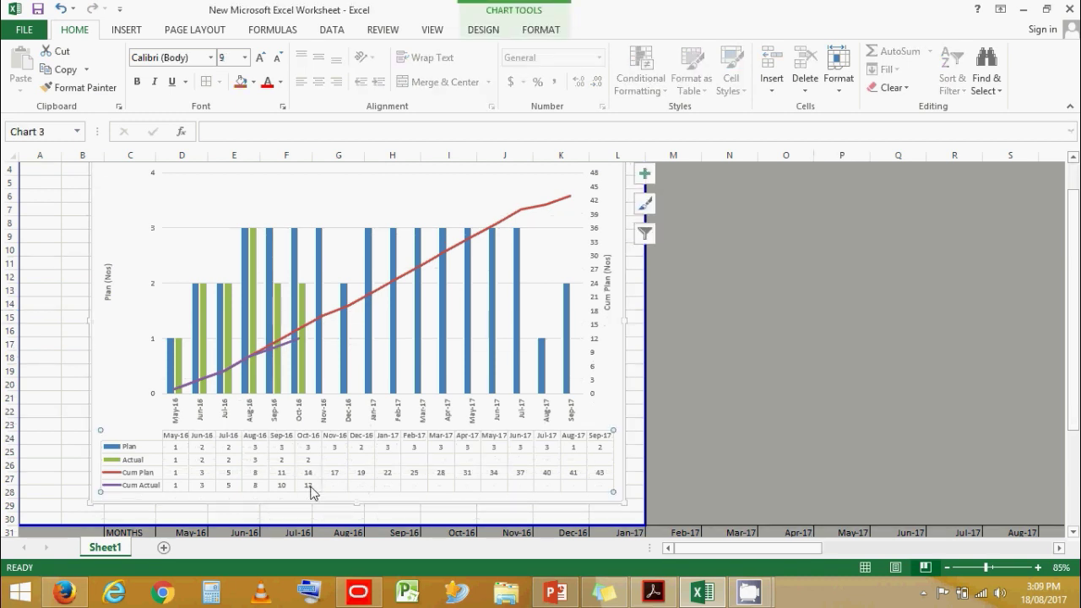
pyautogui.click(316, 324)
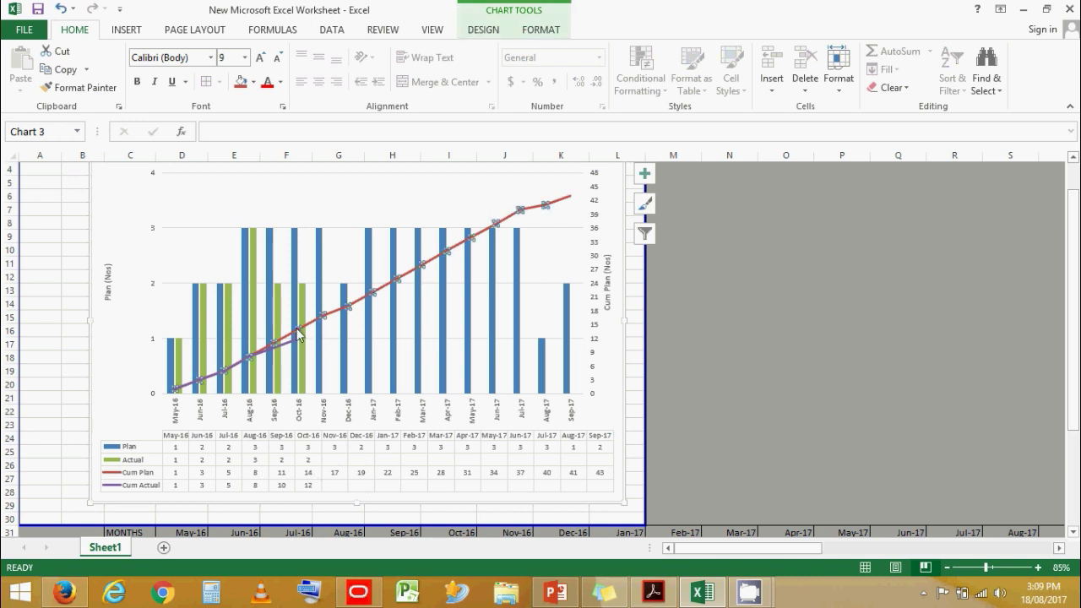
pyautogui.click(776, 363)
pyautogui.scroll(1, 732, 360)
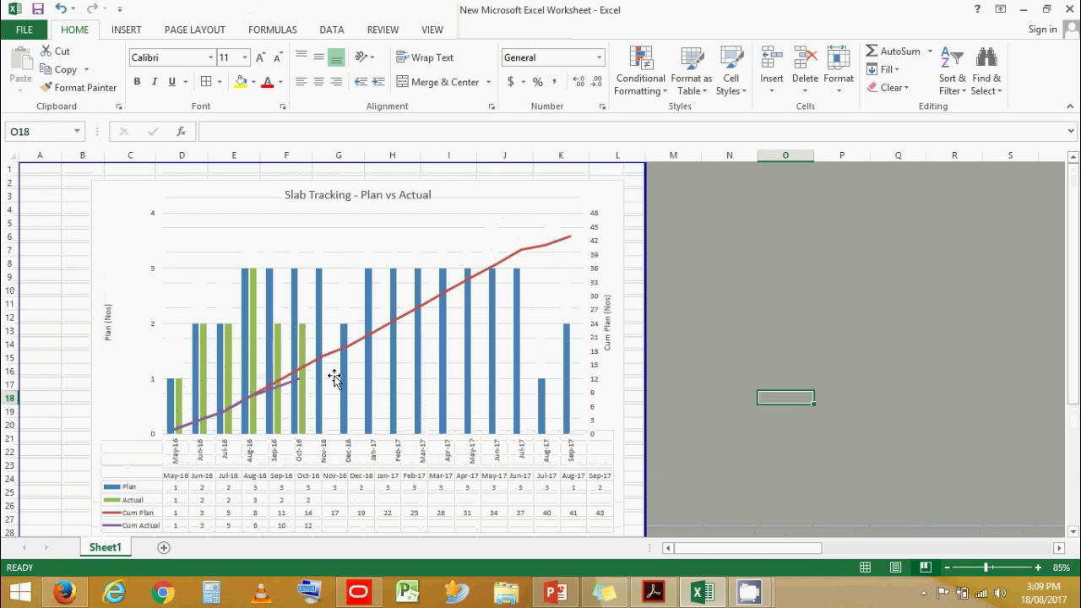
# Step: Add data labels to the Plan and Actual column series
pyautogui.rightClick(194, 350)
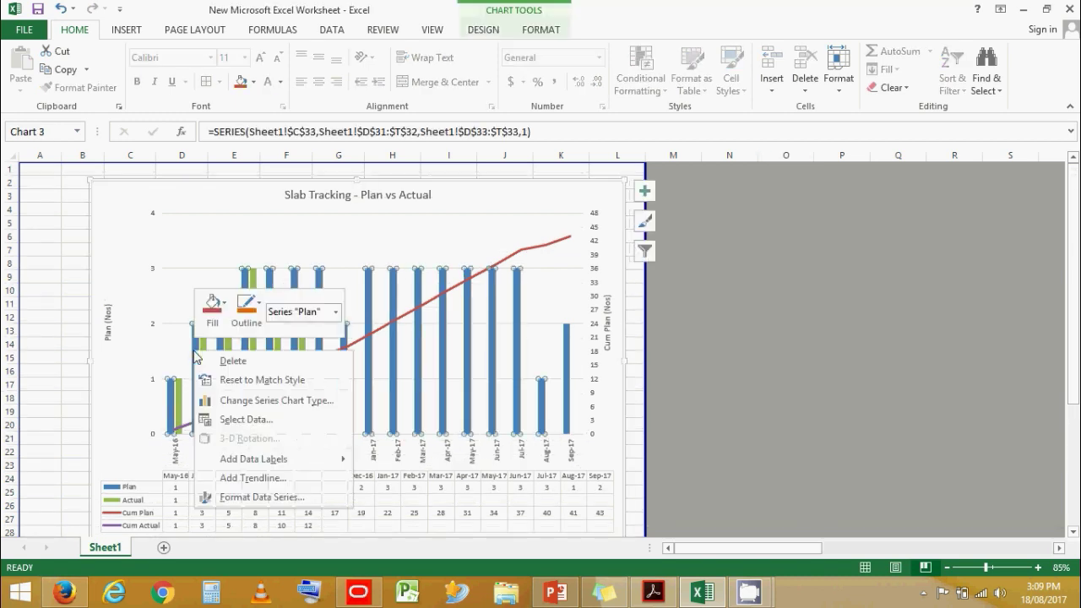
pyautogui.click(245, 459)
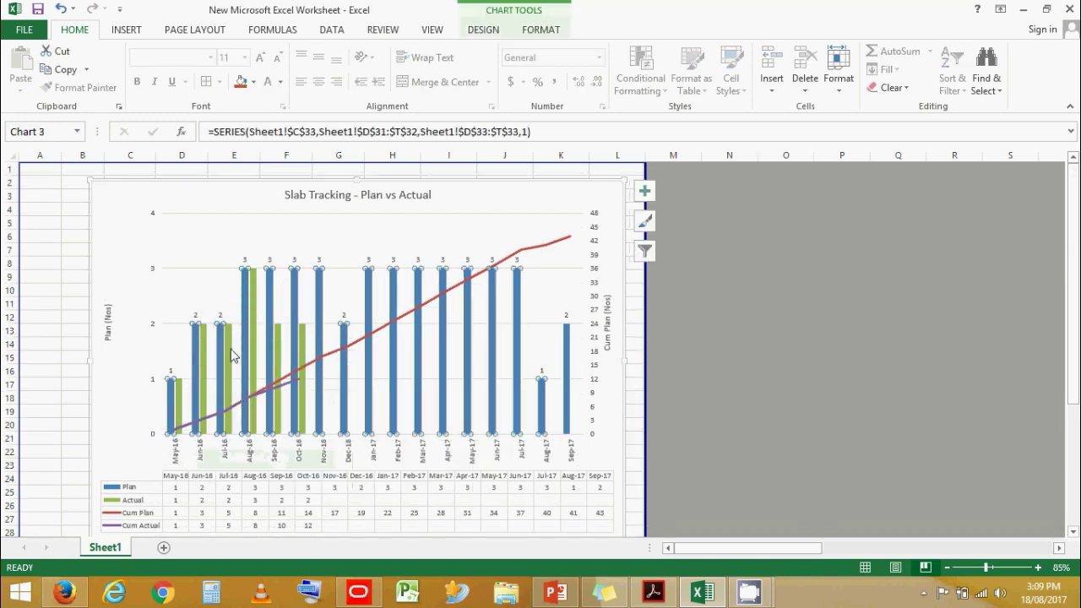
pyautogui.rightClick(229, 347)
pyautogui.click(287, 456)
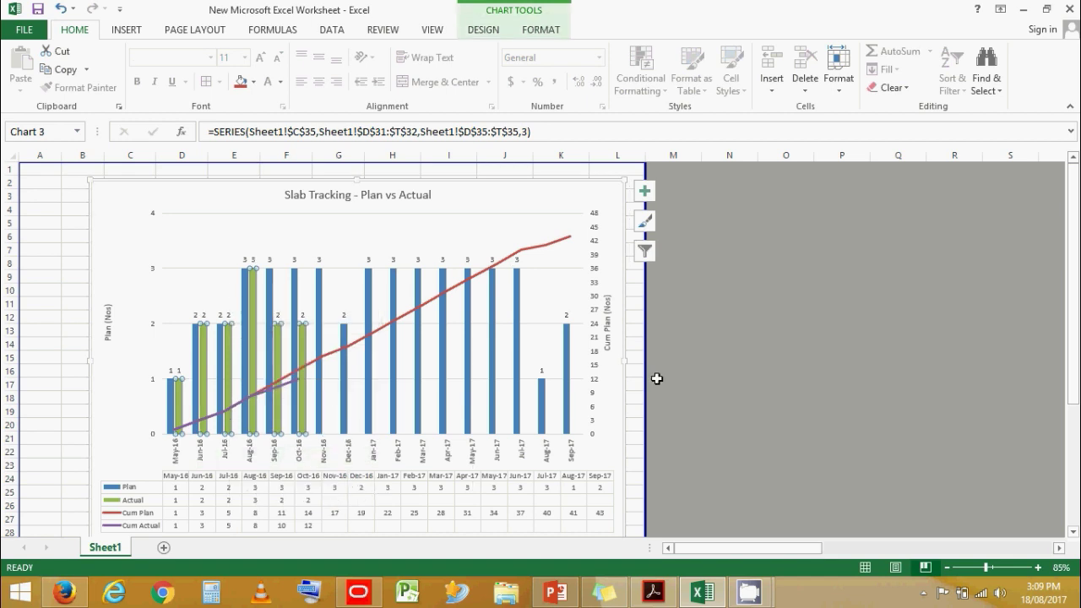
pyautogui.click(653, 385)
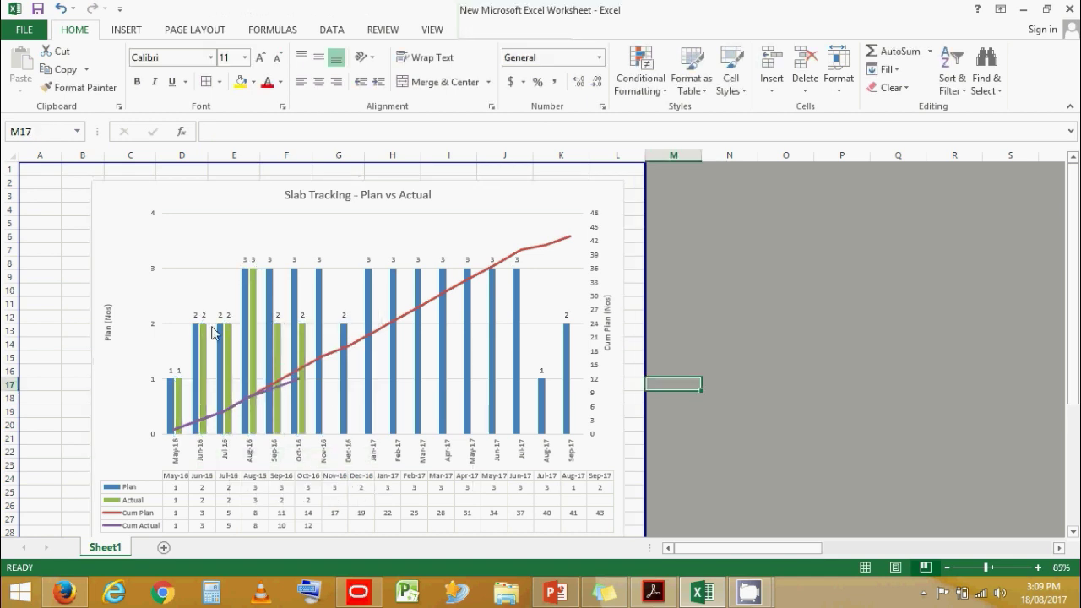
# Step: Add data labels to the Cum Plan line series
pyautogui.click(270, 333)
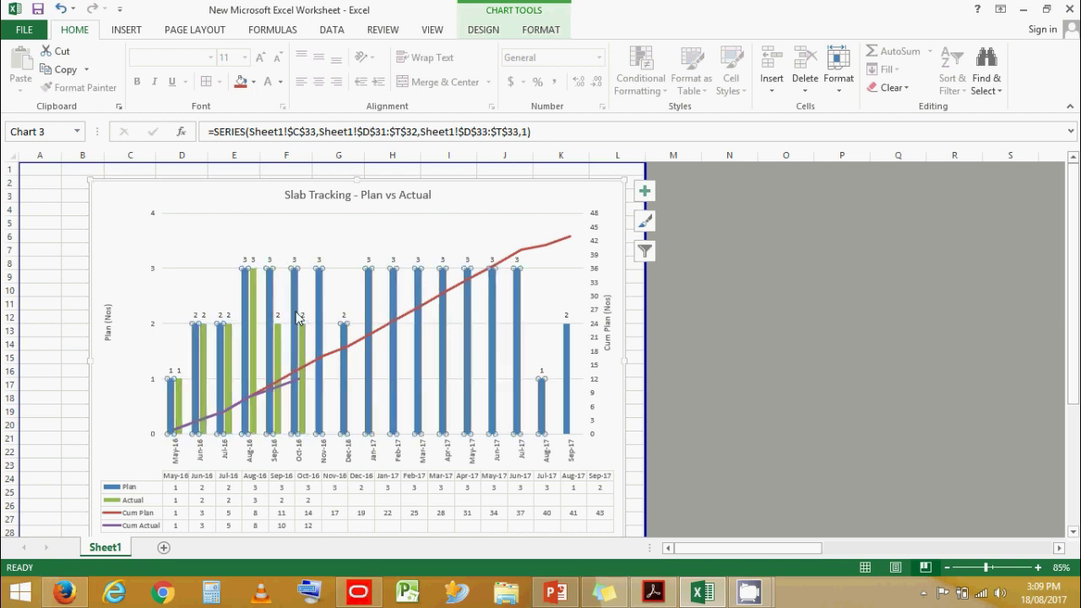
pyautogui.click(673, 382)
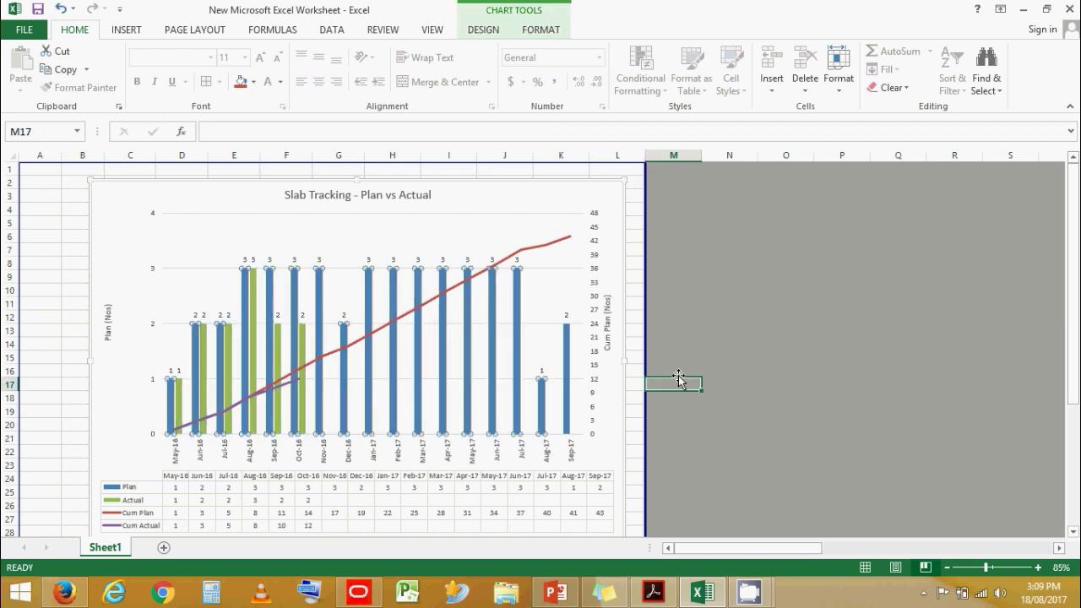
pyautogui.click(312, 368)
pyautogui.rightClick(312, 368)
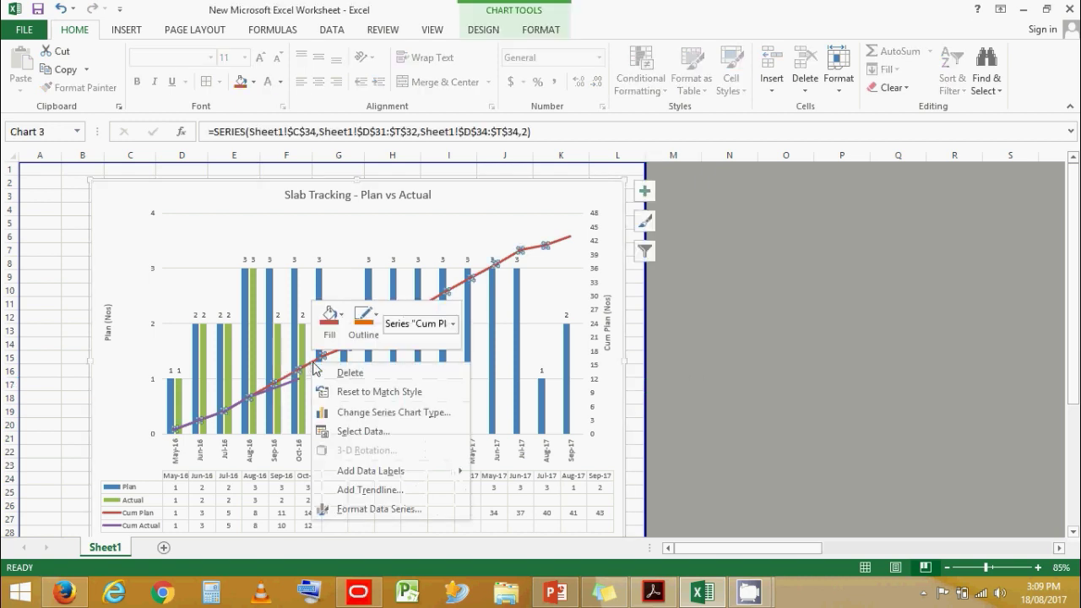
pyautogui.click(420, 471)
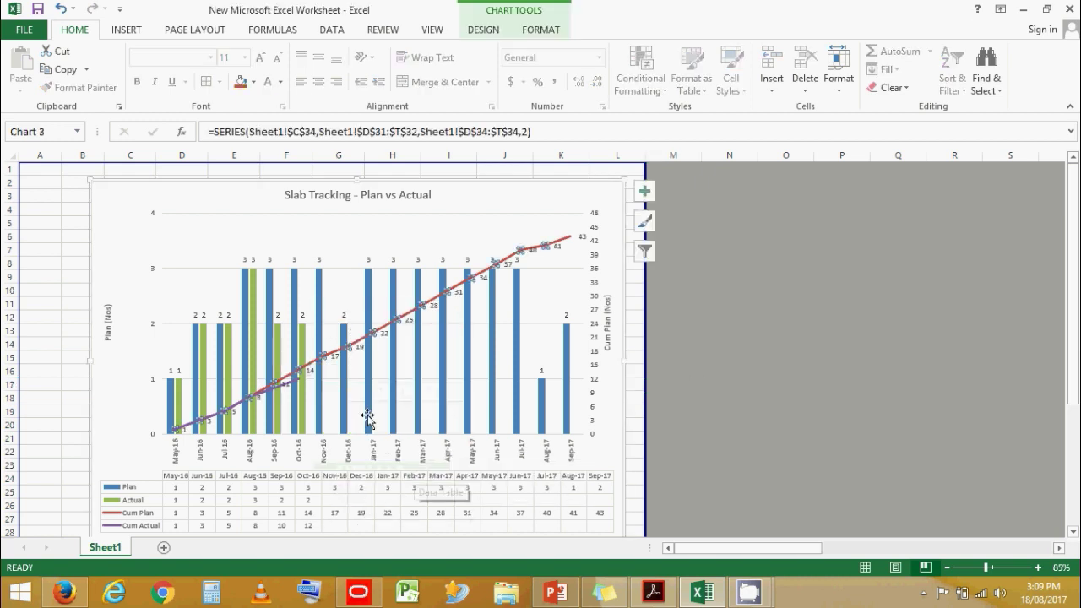
# Step: Position the Cum Plan data labels above the line and make them bold
pyautogui.click(311, 372)
pyautogui.rightClick(311, 371)
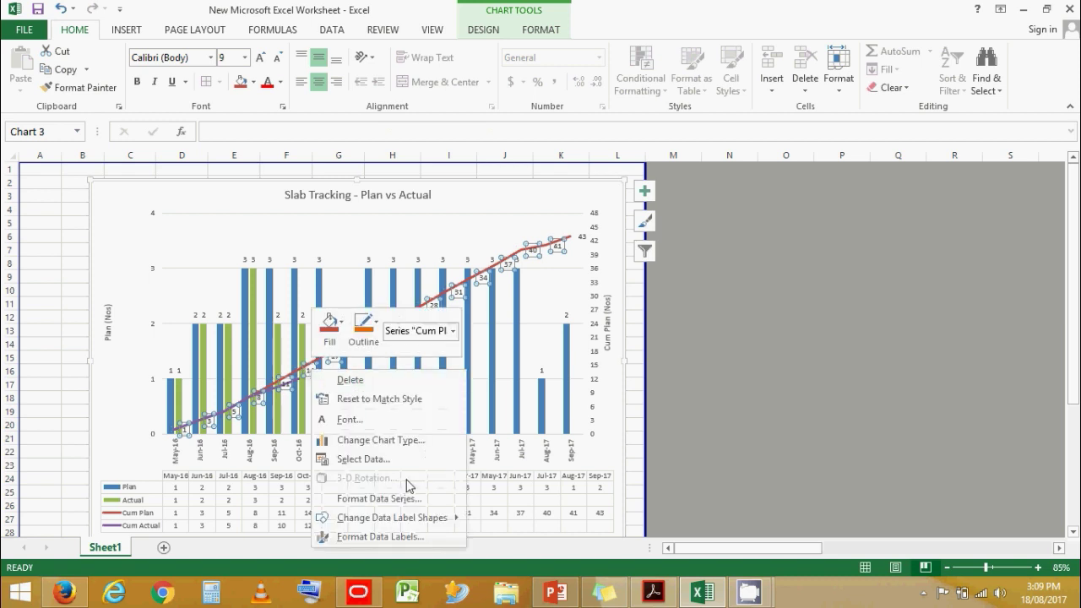
pyautogui.click(395, 535)
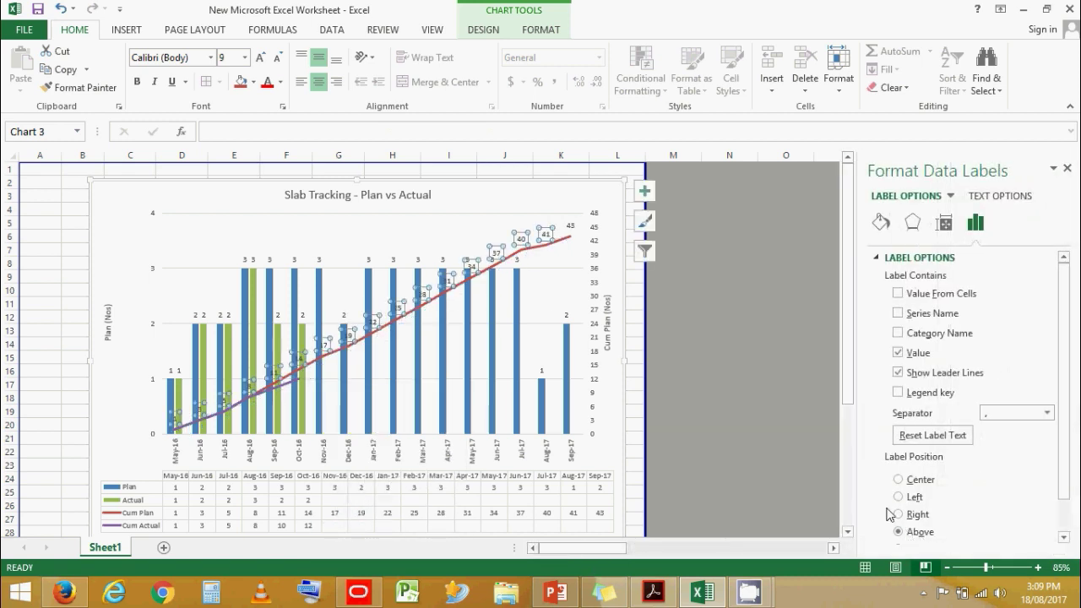
pyautogui.click(750, 423)
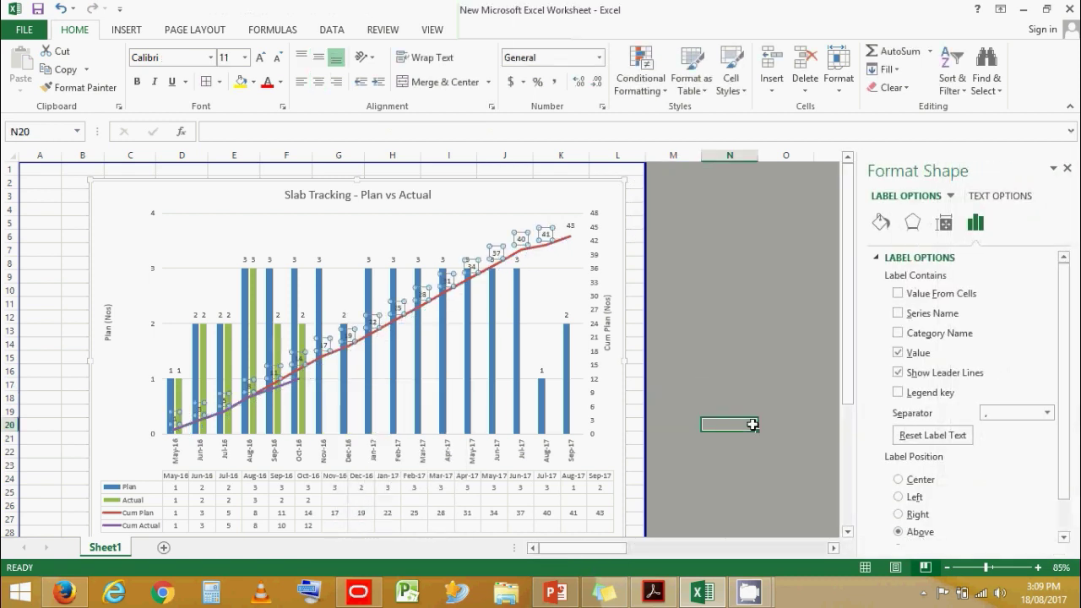
pyautogui.click(472, 269)
pyautogui.click(138, 84)
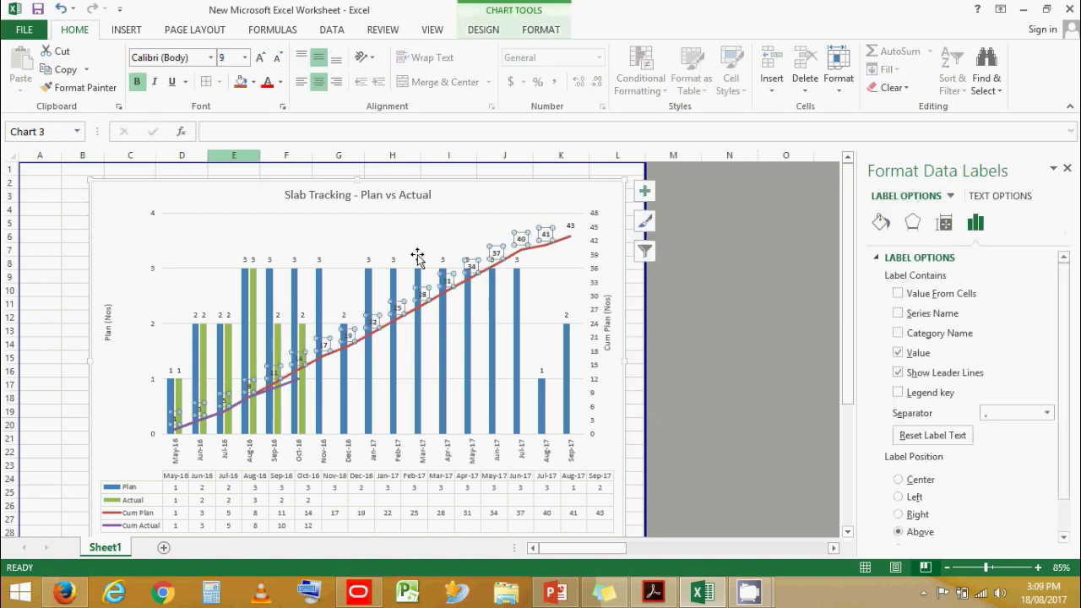
pyautogui.click(822, 388)
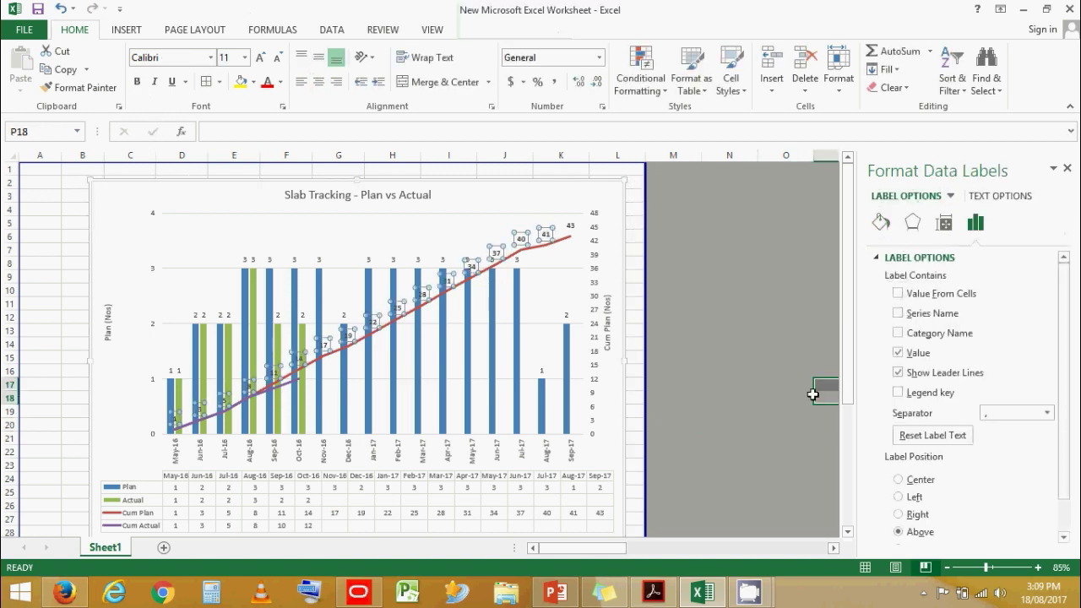
# Step: Add data labels to the Cum Actual line series
pyautogui.click(287, 389)
pyautogui.rightClick(286, 383)
pyautogui.click(473, 492)
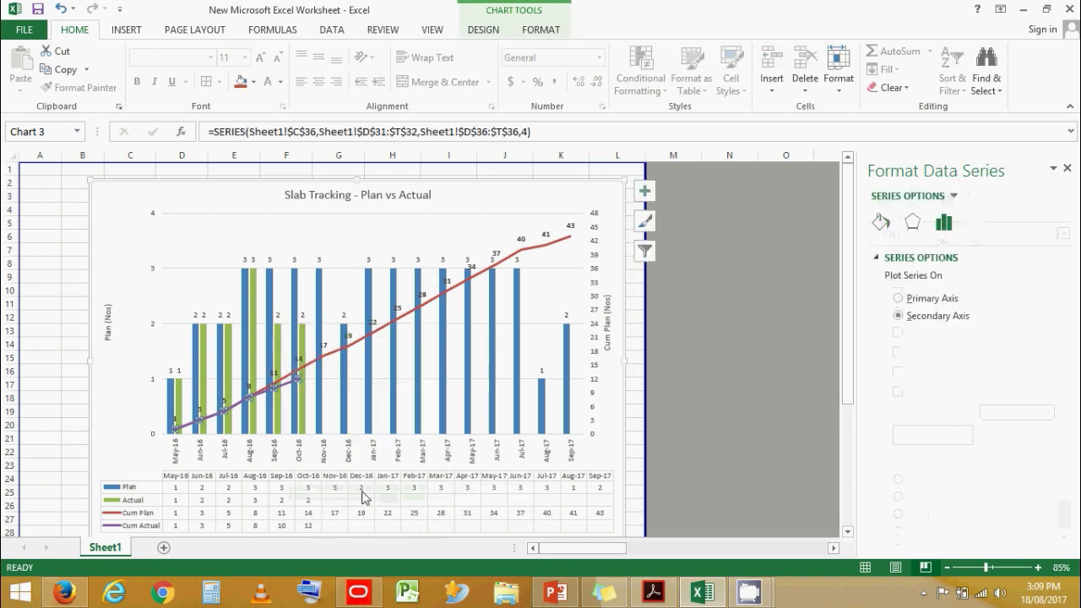
pyautogui.click(714, 423)
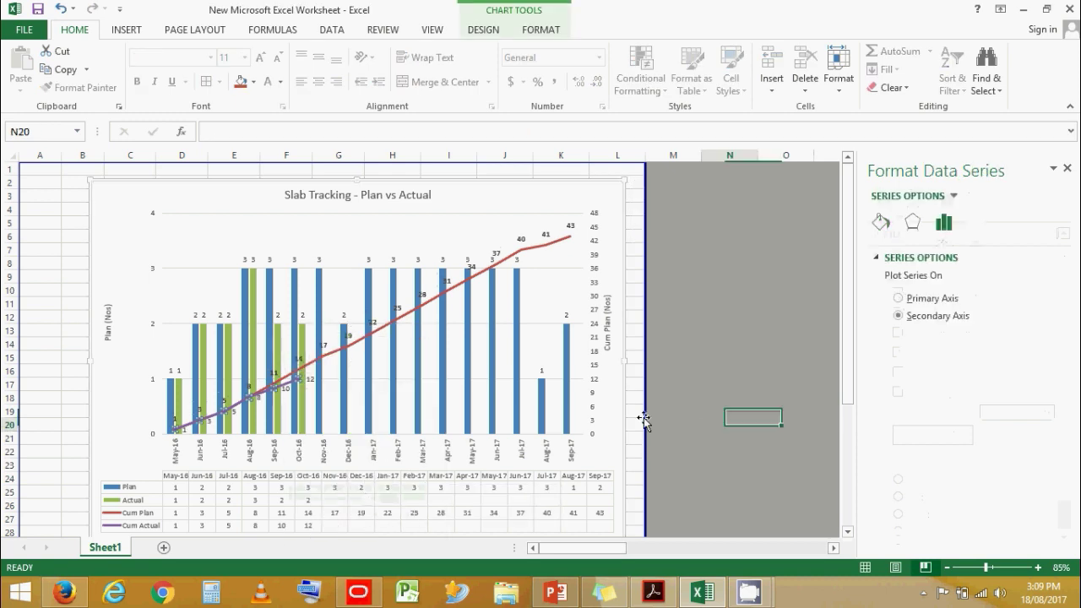
pyautogui.click(276, 393)
pyautogui.click(767, 423)
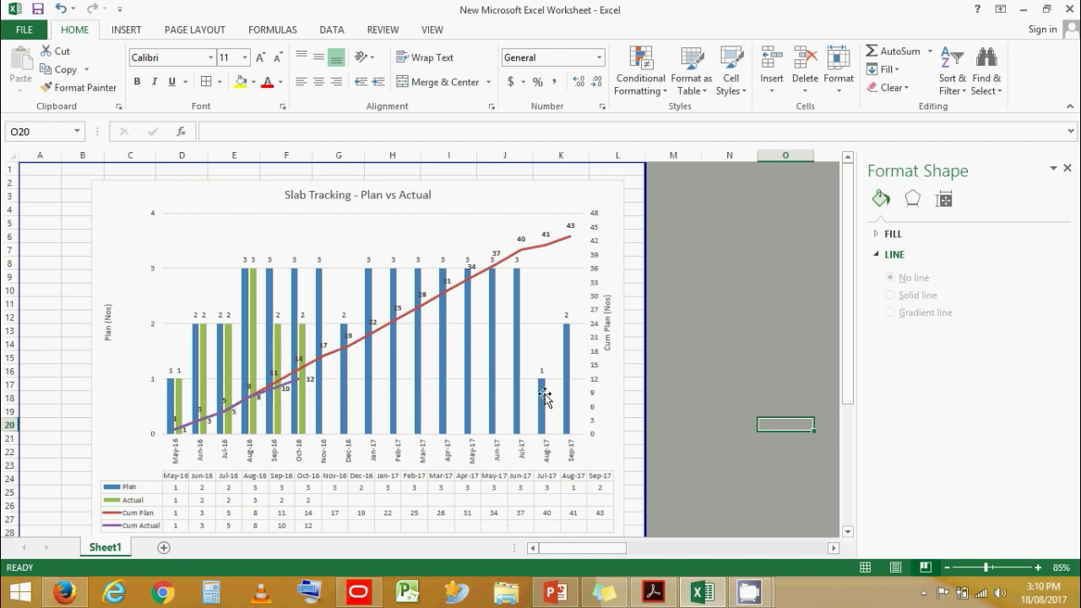
pyautogui.press('Up')
pyautogui.press('Up')
pyautogui.press('Up')
pyautogui.press('Up')
pyautogui.press('Up')
pyautogui.click(302, 367)
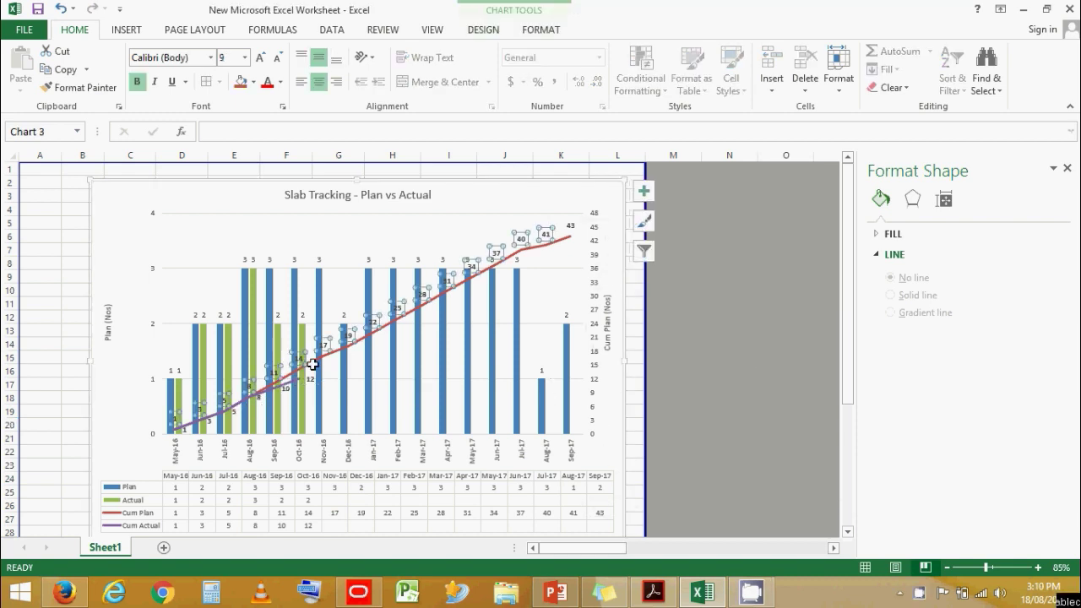
pyautogui.click(311, 383)
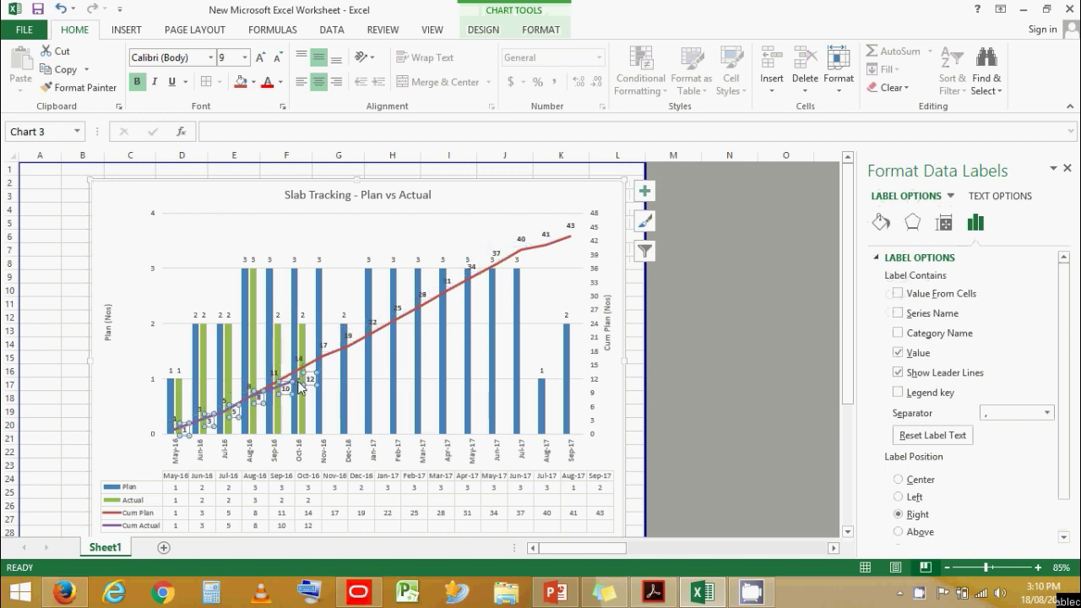
pyautogui.click(302, 388)
pyautogui.click(751, 409)
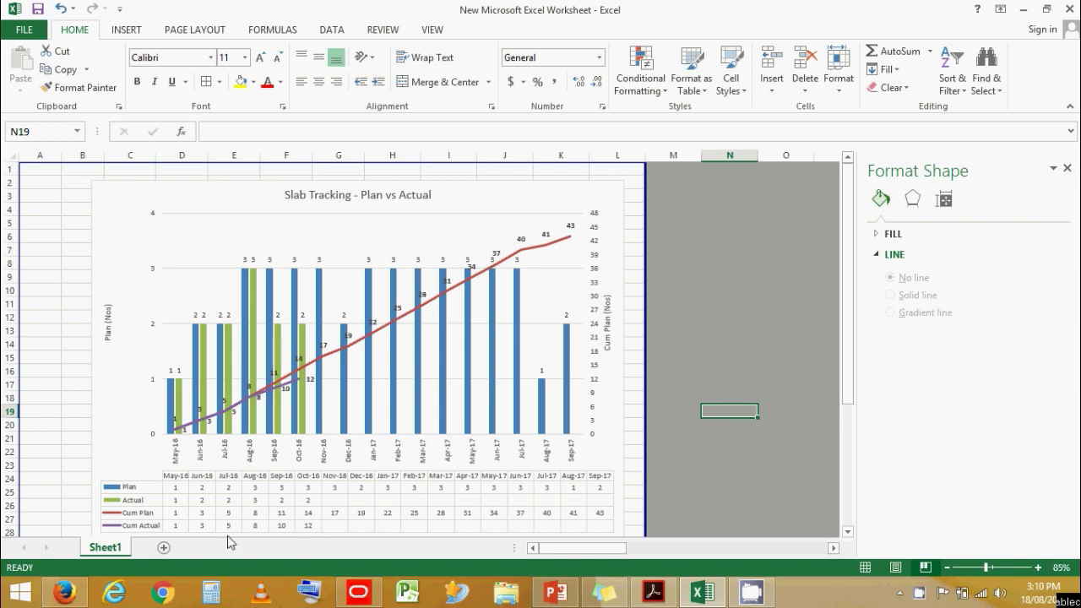
# Step: Add a new worksheet, copy the activity rows from Primavera P6 and paste them into Excel at cell B3
pyautogui.click(165, 548)
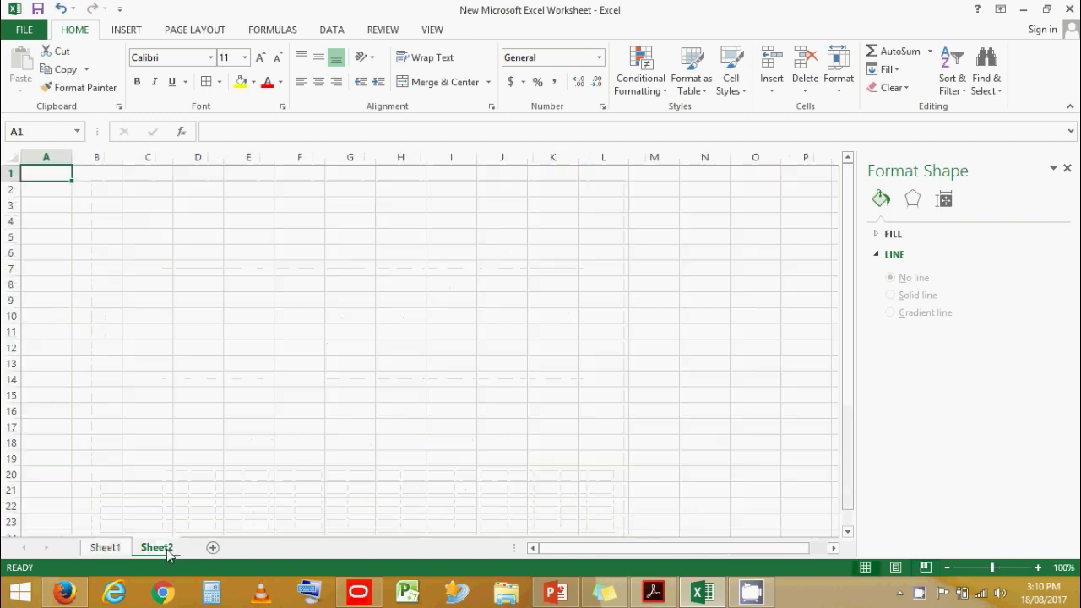
pyautogui.click(406, 591)
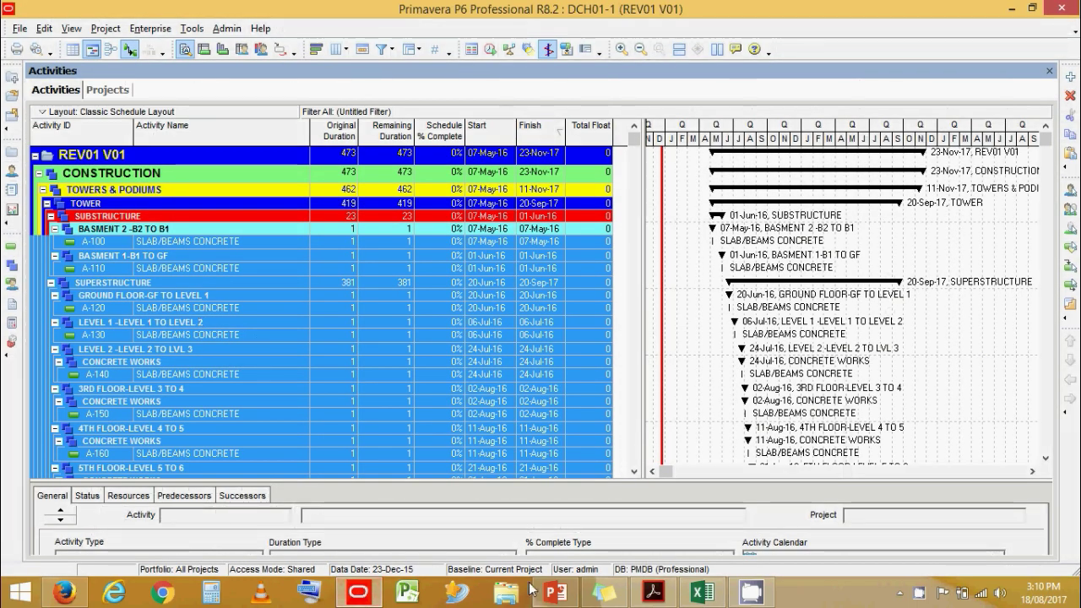
pyautogui.click(703, 592)
pyautogui.click(99, 203)
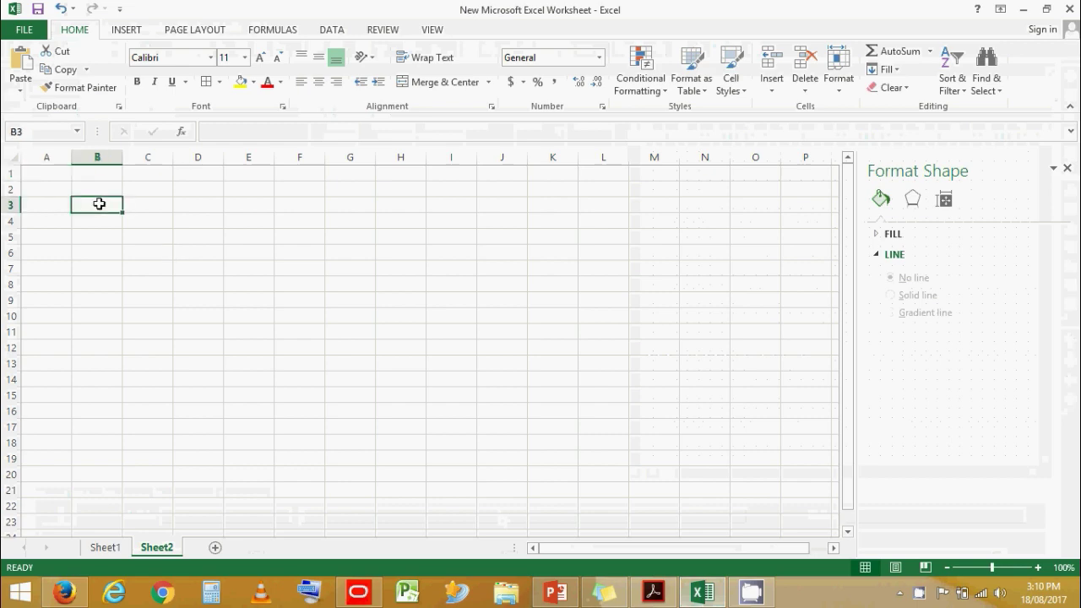
pyautogui.hotkey('ctrl', 'v')
# Step: Autofit the pasted columns and delete the Original Duration, Remaining Duration, Schedule % Complete, Start and Total Float columns
pyautogui.moveTo(98, 156); pyautogui.dragTo(502, 156)
pyautogui.doubleClick(426, 156)
pyautogui.keyDown('ctrl'); pyautogui.scroll(-1, 442, 228); pyautogui.keyUp('ctrl')
pyautogui.moveTo(432, 155); pyautogui.dragTo(683, 149)
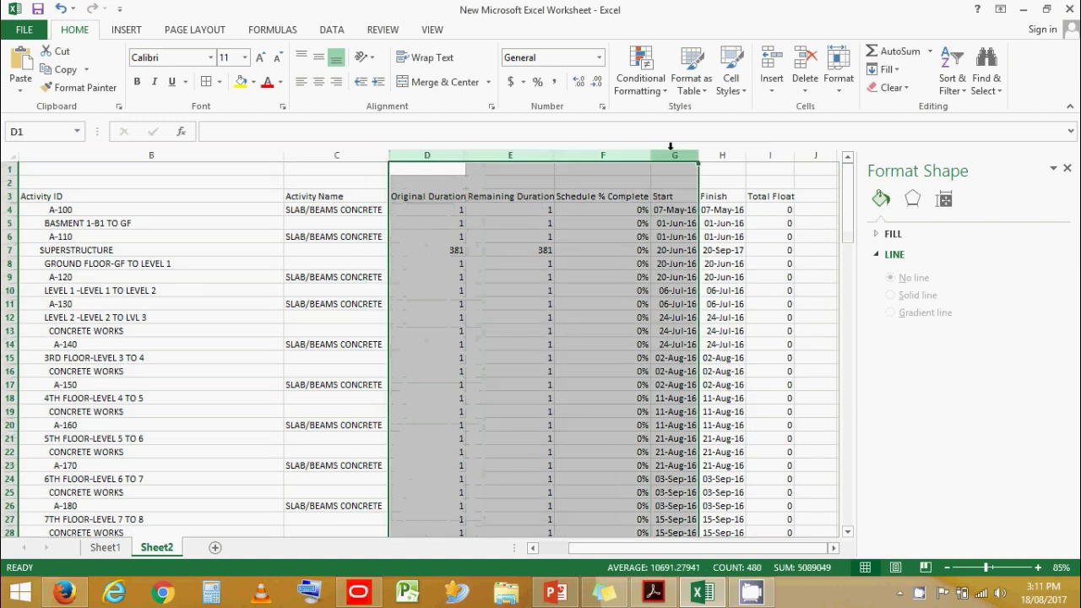
pyautogui.keyDown('ctrl'); pyautogui.click(767, 149); pyautogui.keyUp('ctrl')
pyautogui.rightClick(767, 149)
pyautogui.click(815, 282)
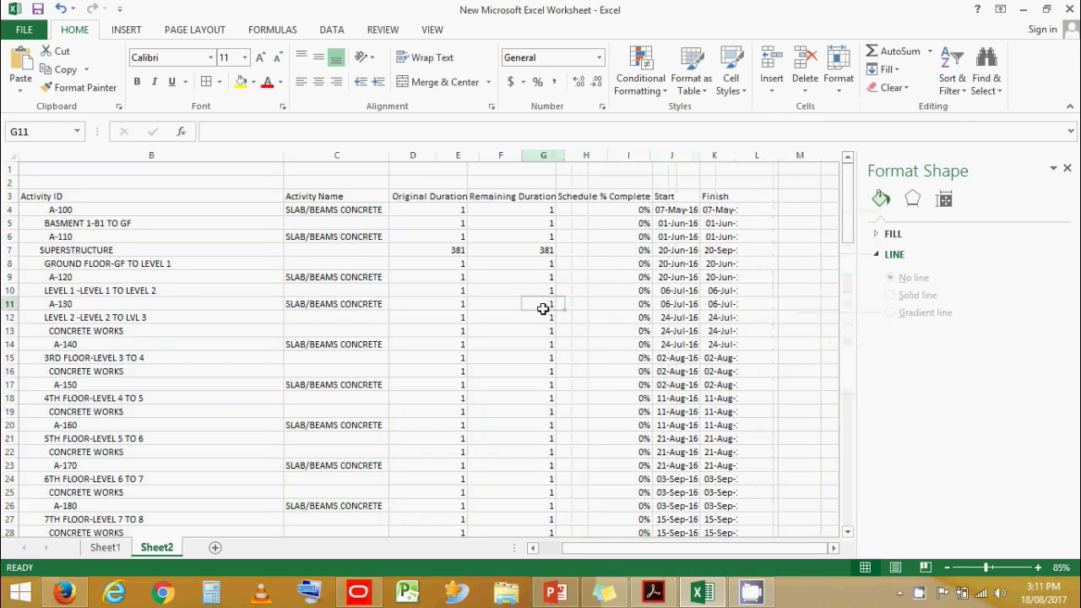
# Step: Close the Format Shape pane to make room beside the pasted activity data
pyautogui.click(98, 198)
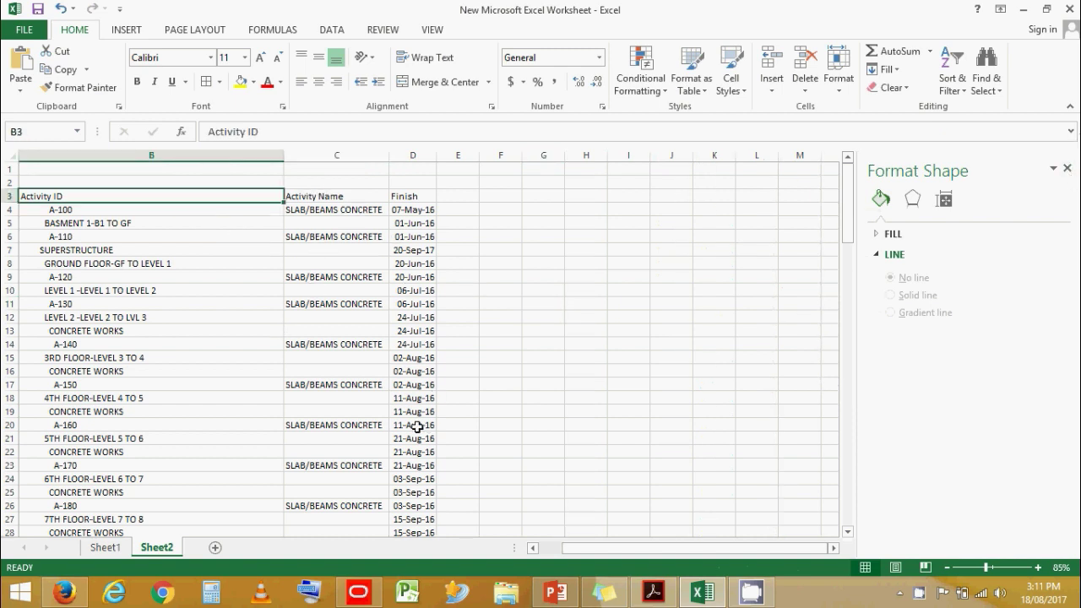
pyautogui.click(1067, 168)
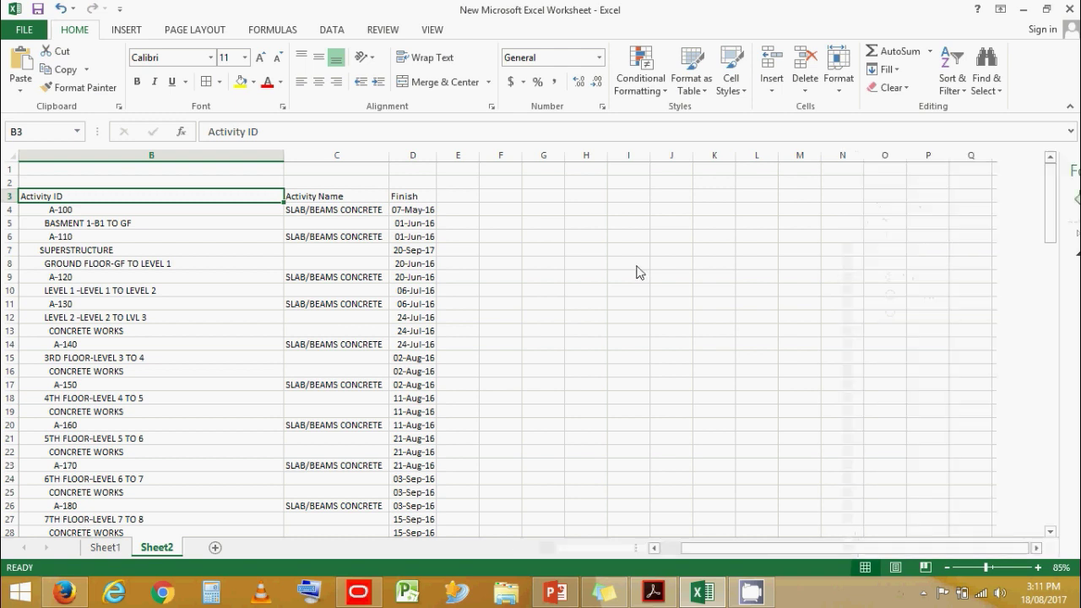
pyautogui.click(541, 263)
pyautogui.click(583, 277)
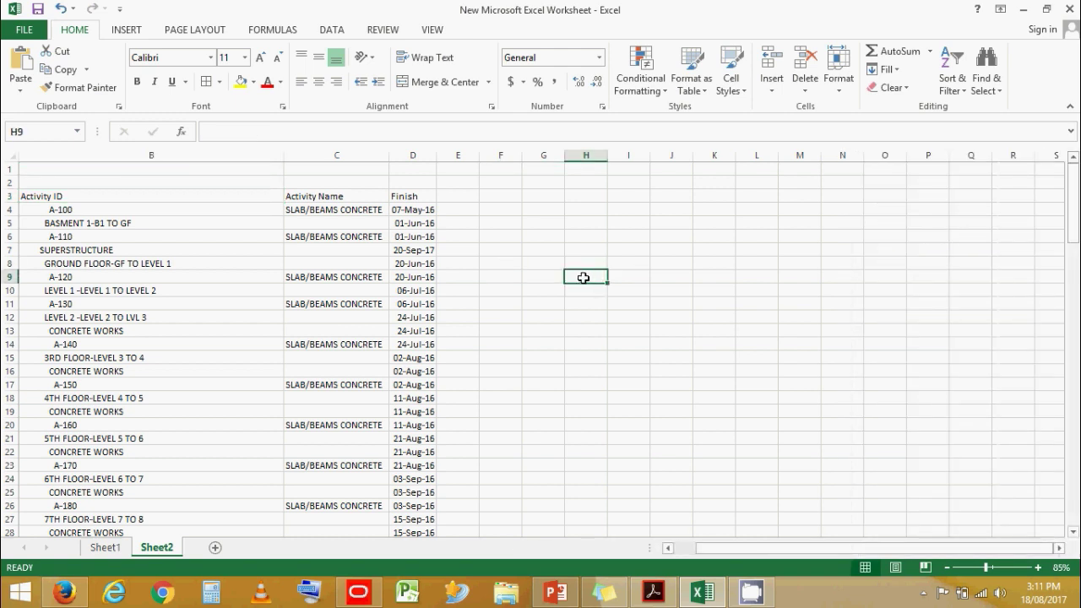
# Step: Enter the formula +TEXT(D4,"MMYY") in cell E4 to convert the first finish date to a month-year code
pyautogui.click(470, 209)
pyautogui.write('+')
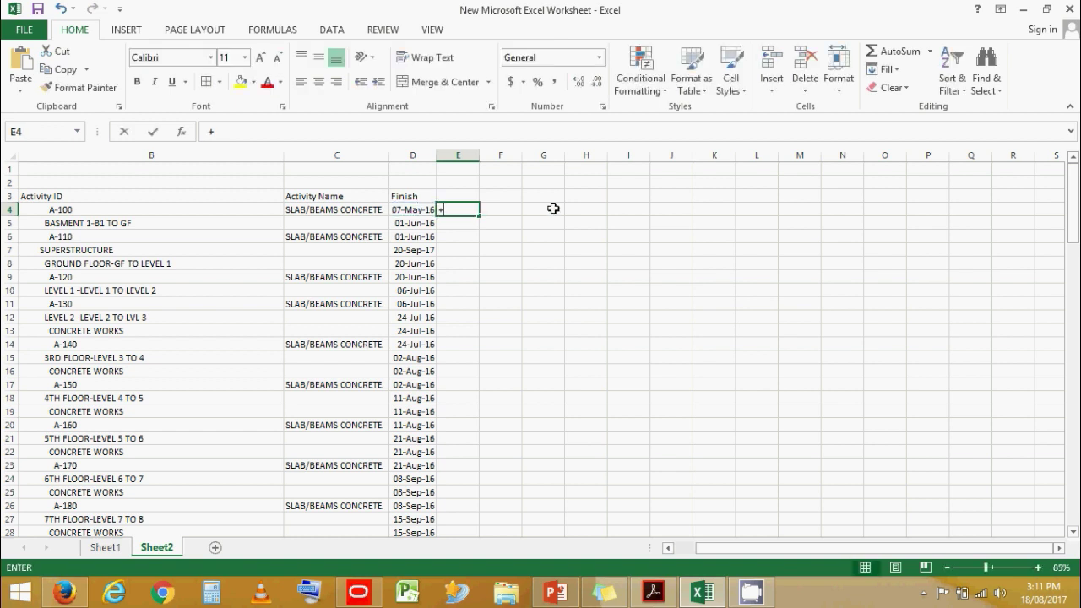
pyautogui.write('tex')
pyautogui.press('Tab')
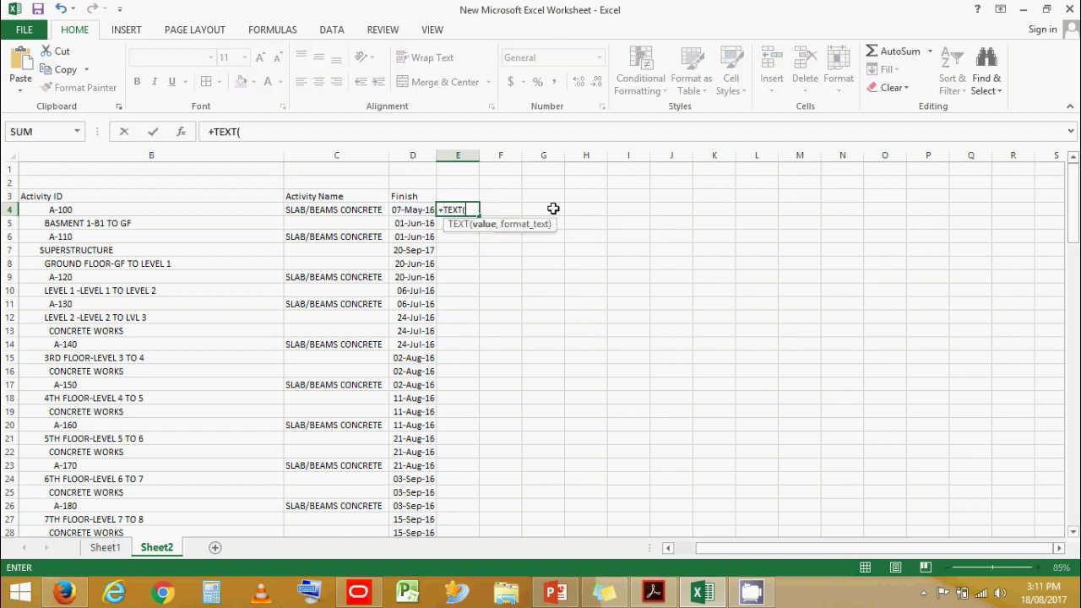
pyautogui.press('Left')
pyautogui.write(',M')
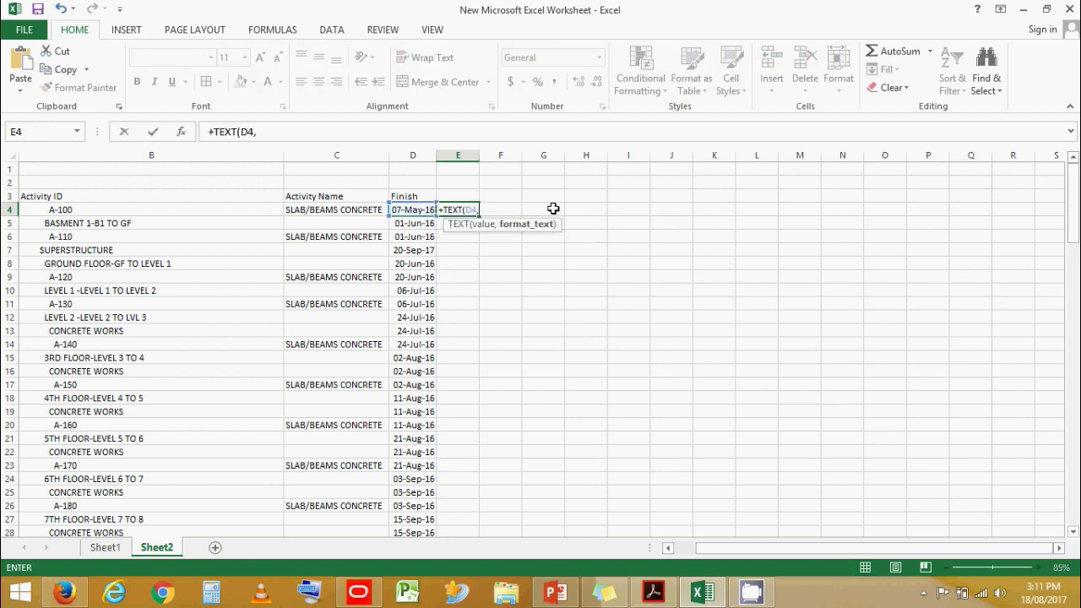
pyautogui.press('BackSpace')
pyautogui.write('"MMYY")')
pyautogui.press('Return')
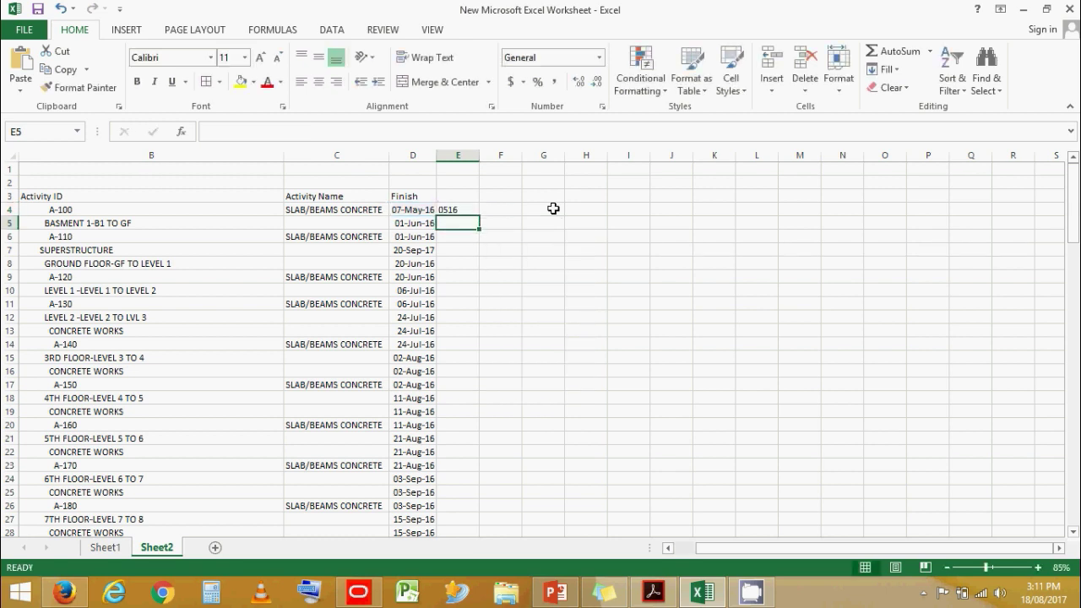
# Step: Fill the month-year TEXT formula from E4 down to E16
pyautogui.click(474, 212)
pyautogui.moveTo(479, 217); pyautogui.dragTo(481, 377)
pyautogui.click(532, 314)
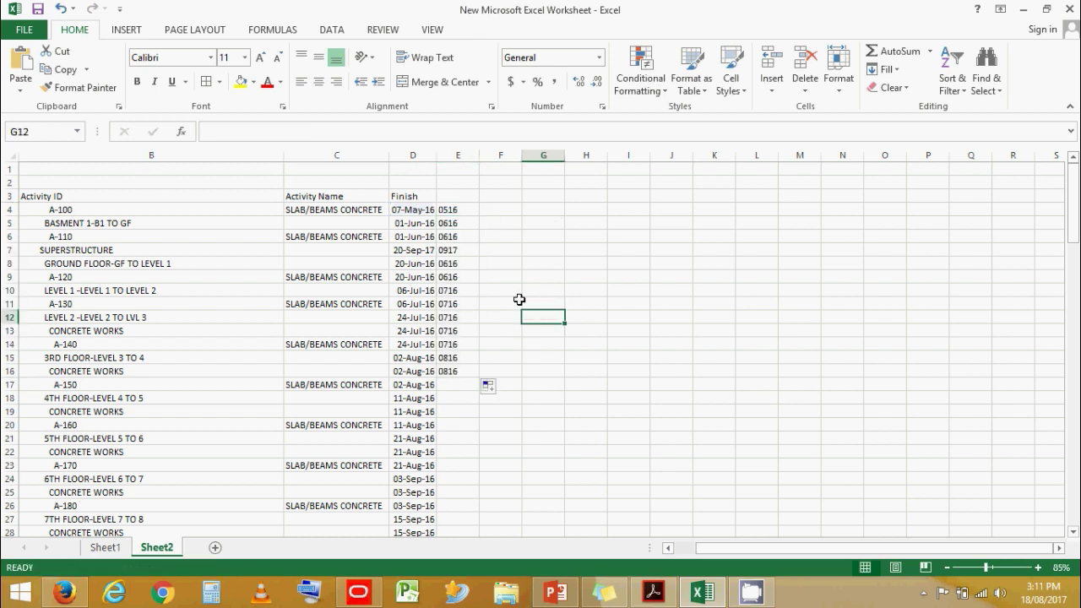
# Step: Compare the BASMENT 1-B1 TO GF summary row with the summary and activity rows in Primavera P6, and return to Excel to check its month code
pyautogui.click(8, 223)
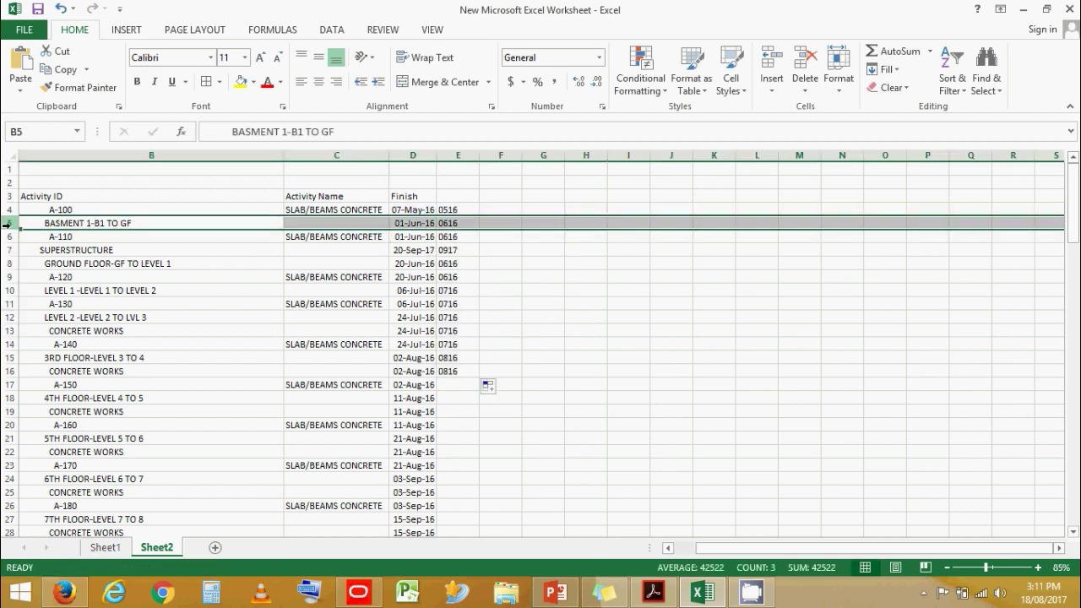
pyautogui.moveTo(778, 555); pyautogui.dragTo(757, 555)
pyautogui.click(140, 248)
pyautogui.moveTo(79, 222); pyautogui.dragTo(444, 229)
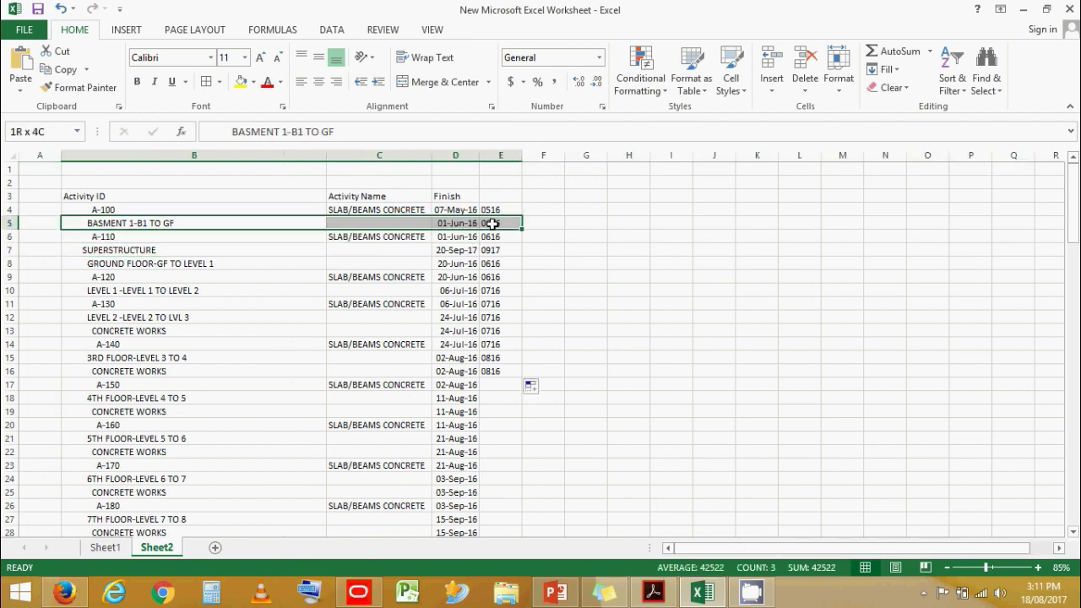
pyautogui.click(358, 593)
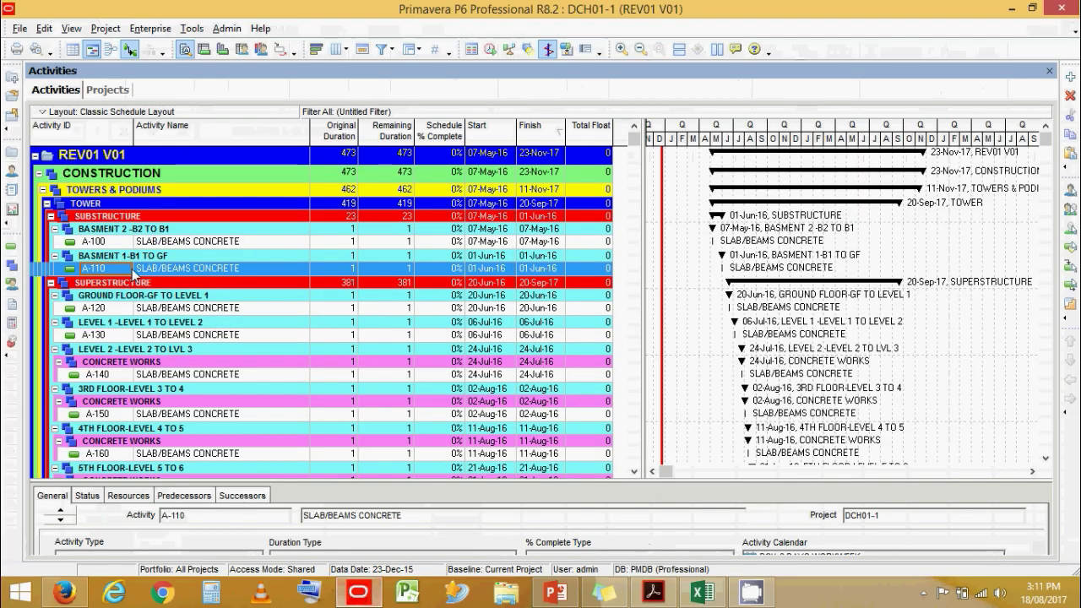
pyautogui.click(177, 245)
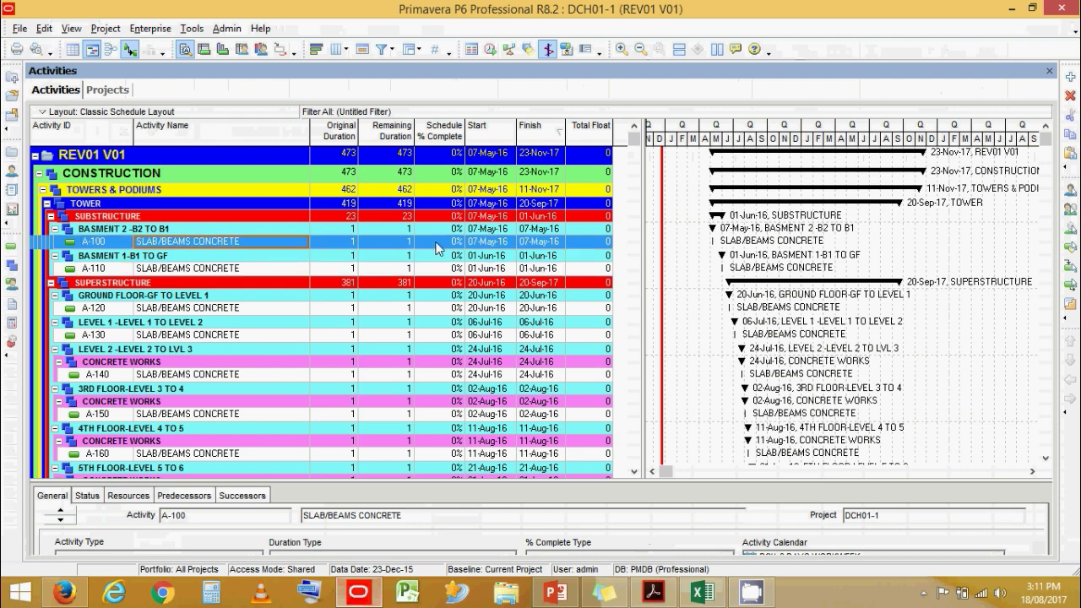
pyautogui.click(171, 230)
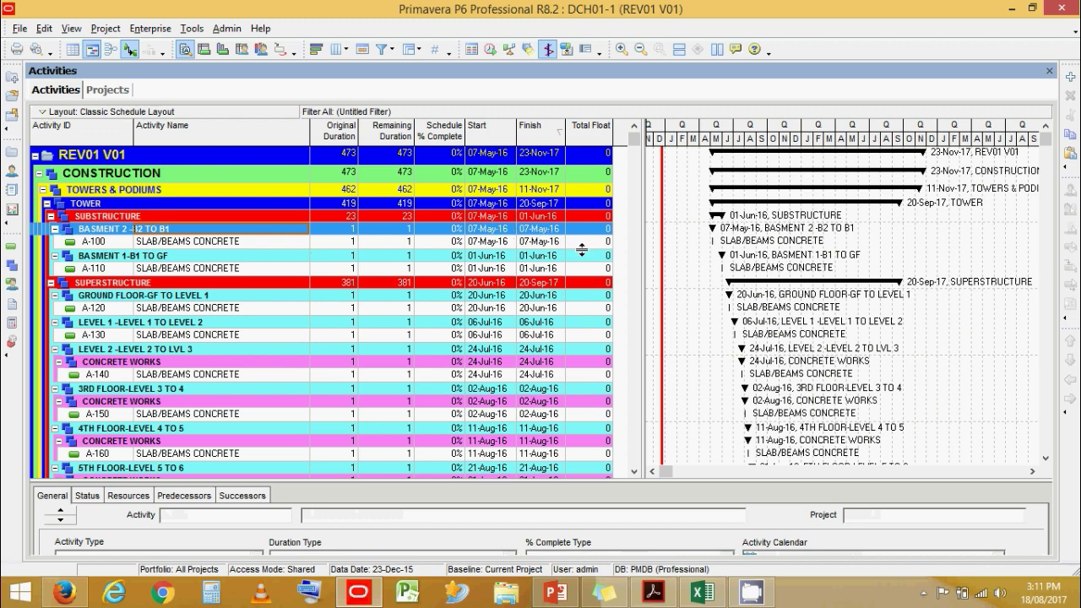
pyautogui.click(702, 593)
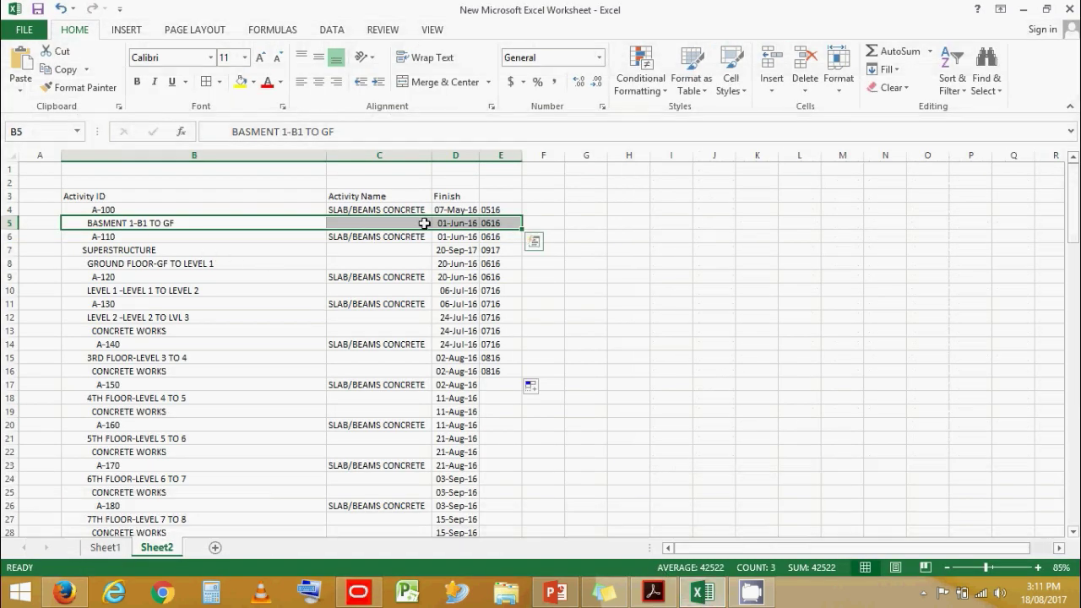
pyautogui.click(460, 250)
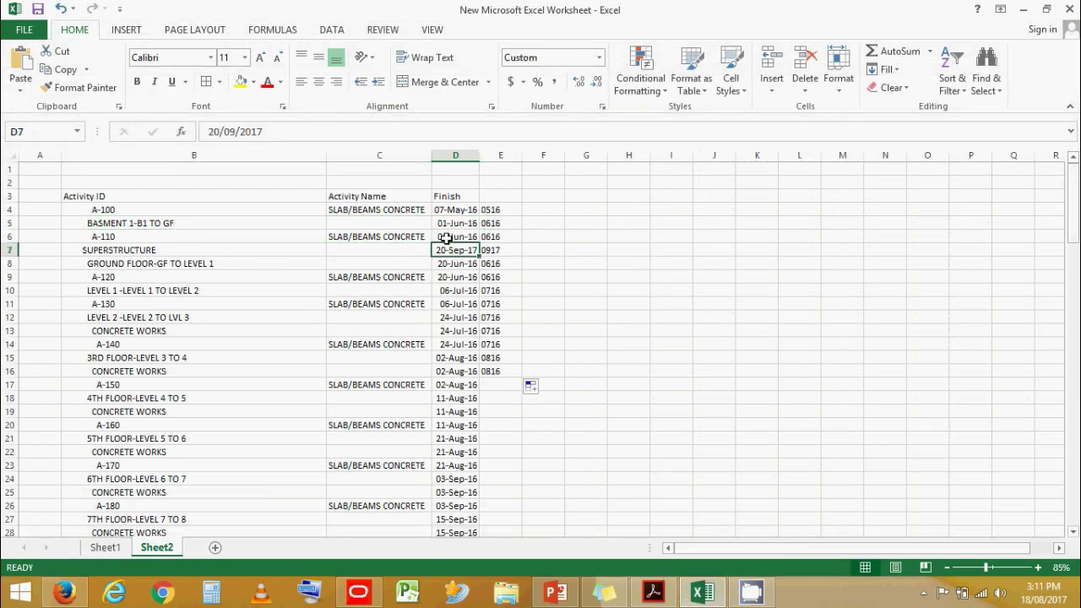
pyautogui.press('Up')
pyautogui.click(440, 223)
pyautogui.press('Right')
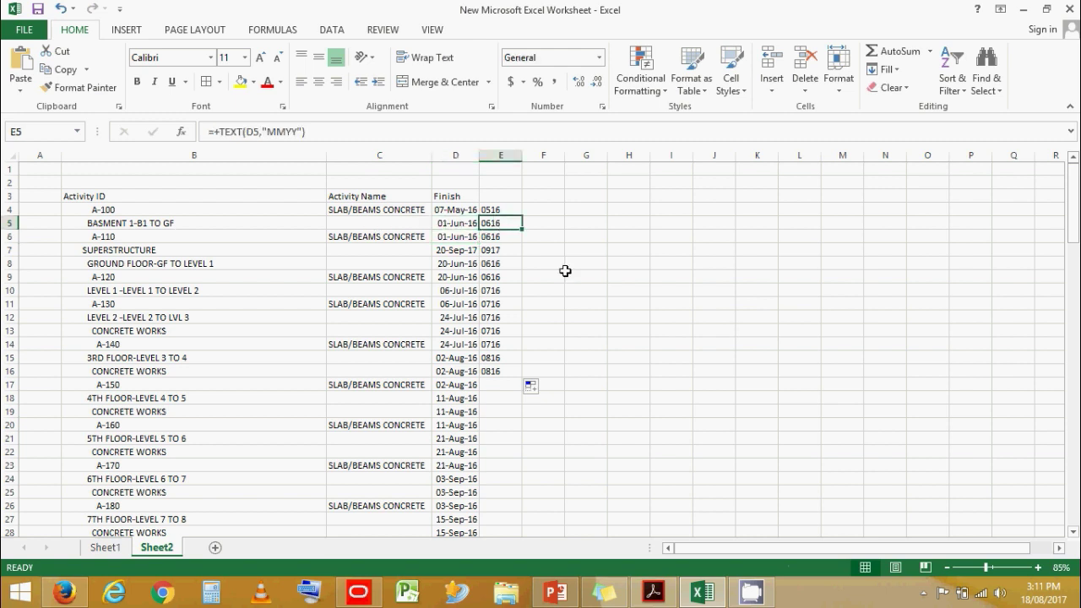
# Step: Enter the date 1 June 2016 in cell G5
pyautogui.click(593, 220)
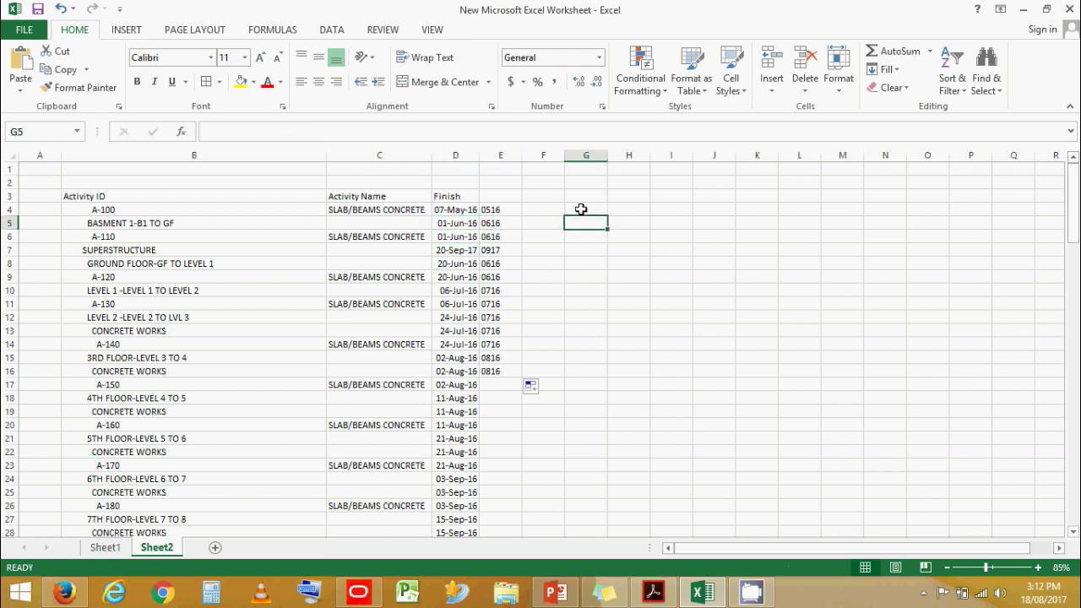
pyautogui.write('1june2')
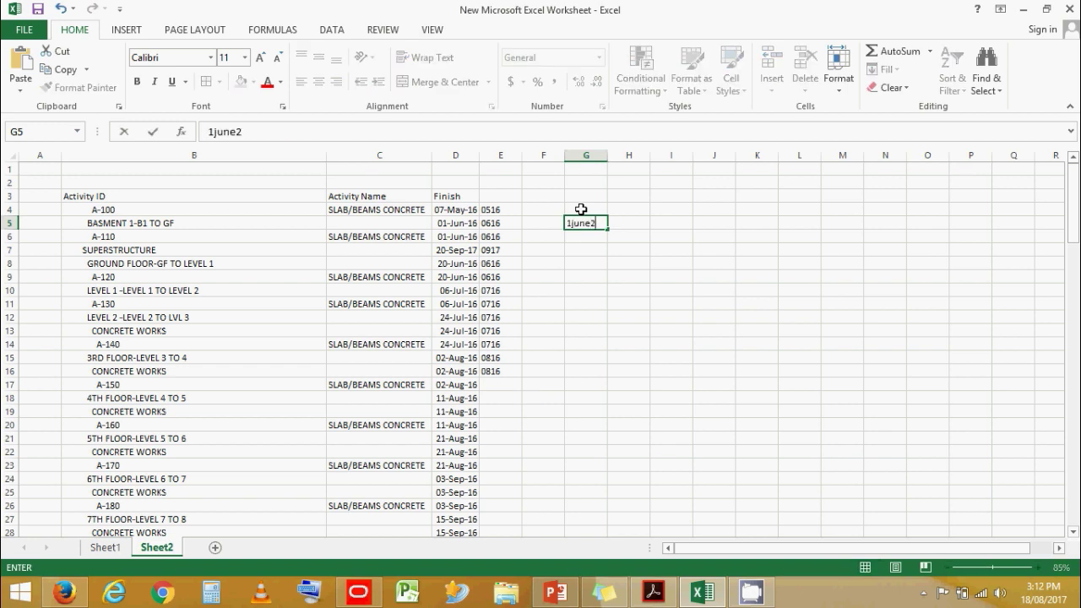
pyautogui.press('Return')
# Step: Copy the month-year TEXT formula from E6 into cell G6
pyautogui.press('Left')
pyautogui.press('Left')
pyautogui.hotkey('ctrl', 'c')
pyautogui.hotkey('ctrl', 'Right')
pyautogui.hotkey('ctrl', 'Left')
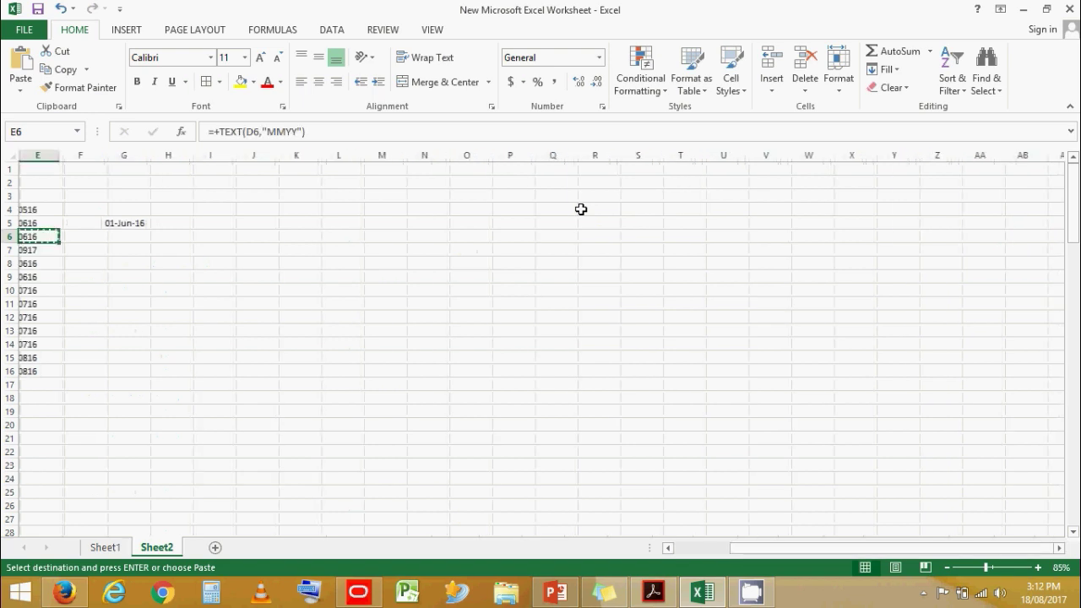
pyautogui.hotkey('ctrl', 'Left')
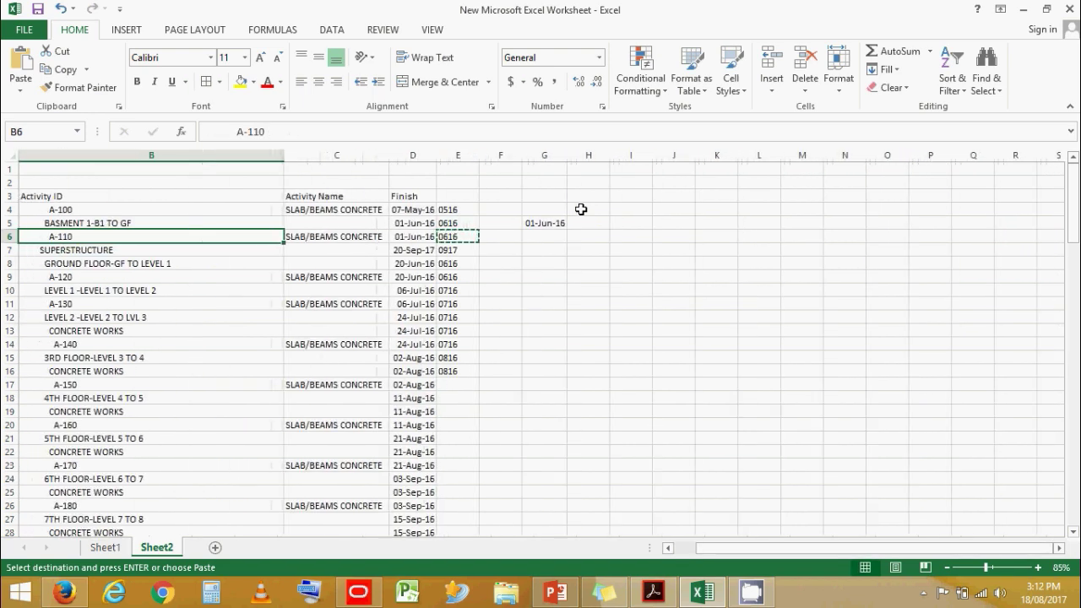
pyautogui.press('Right')
pyautogui.press('Right')
pyautogui.press('Right')
pyautogui.press('Right')
pyautogui.press('Right')
pyautogui.hotkey('ctrl', 'v')
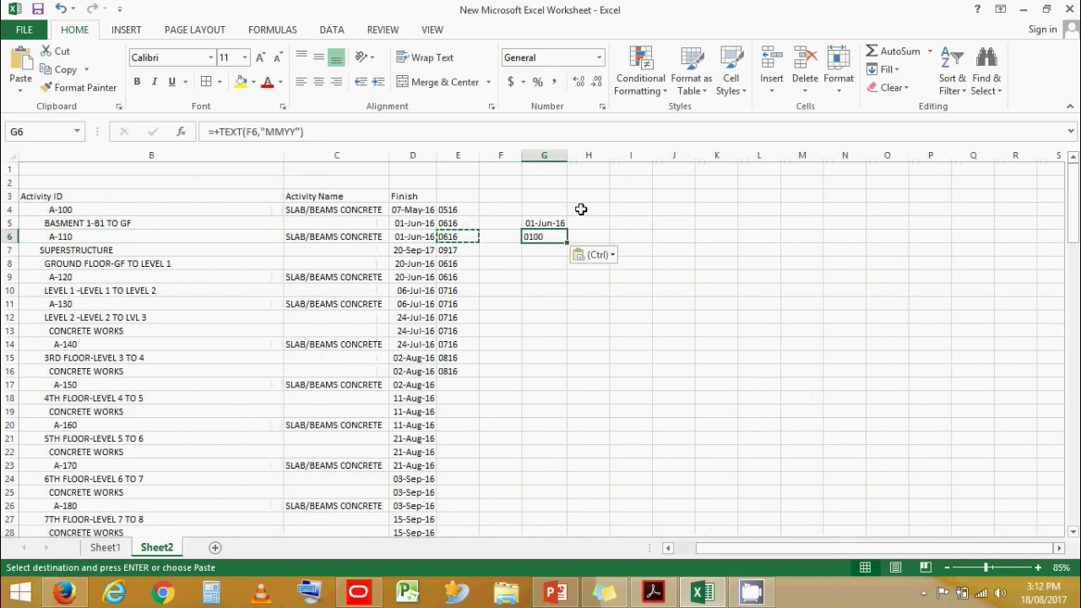
# Step: Change the reference in the G6 TEXT formula to the date in G5
pyautogui.doubleClick(555, 237)
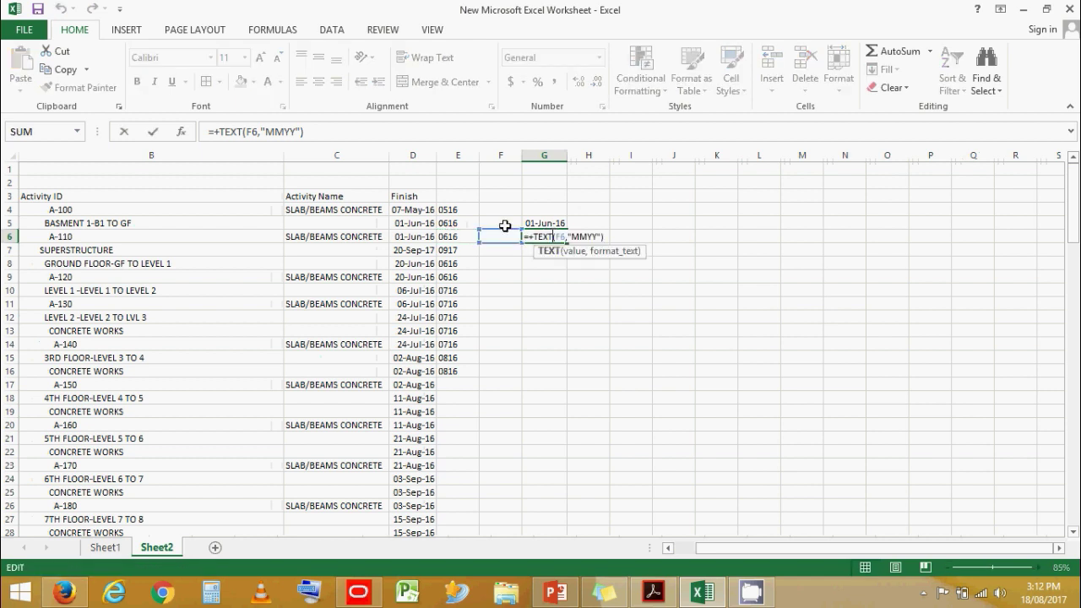
pyautogui.moveTo(505, 233); pyautogui.dragTo(549, 219)
pyautogui.press('Return')
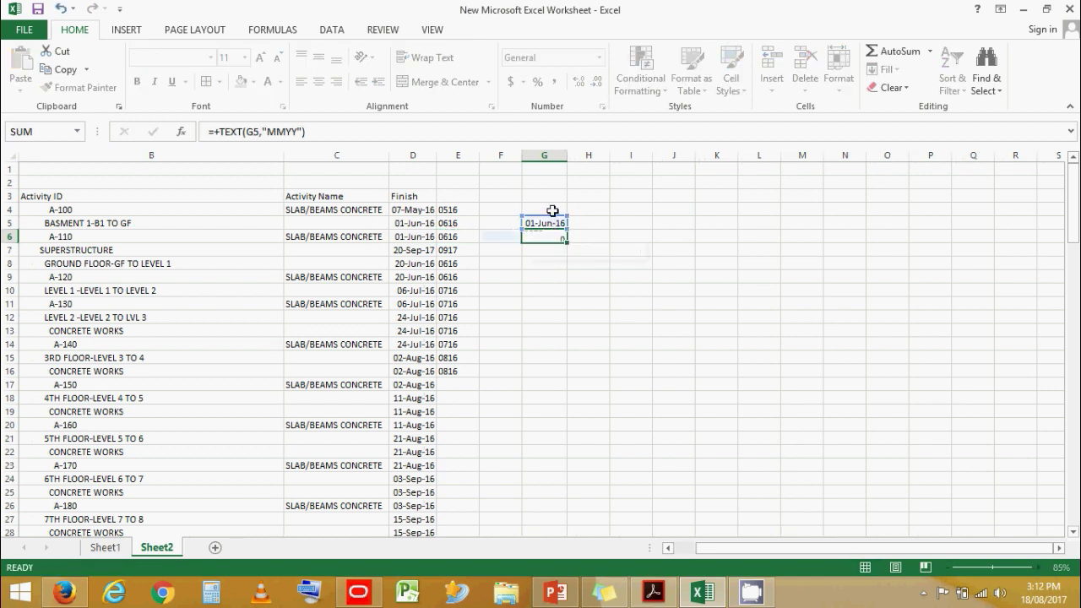
# Step: Enter the formula +COUNTIF(E4:E16,G6) in cell G7 to count the finish dates in that month
pyautogui.write('+coun')
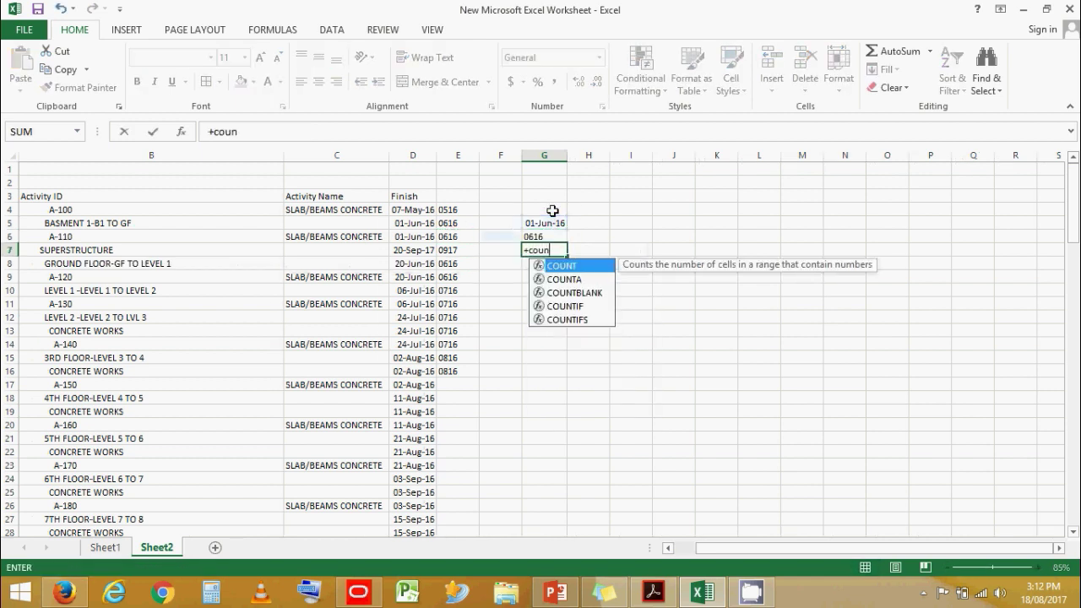
pyautogui.write('t')
pyautogui.press('Down')
pyautogui.press('Down')
pyautogui.press('Down')
pyautogui.press('Tab')
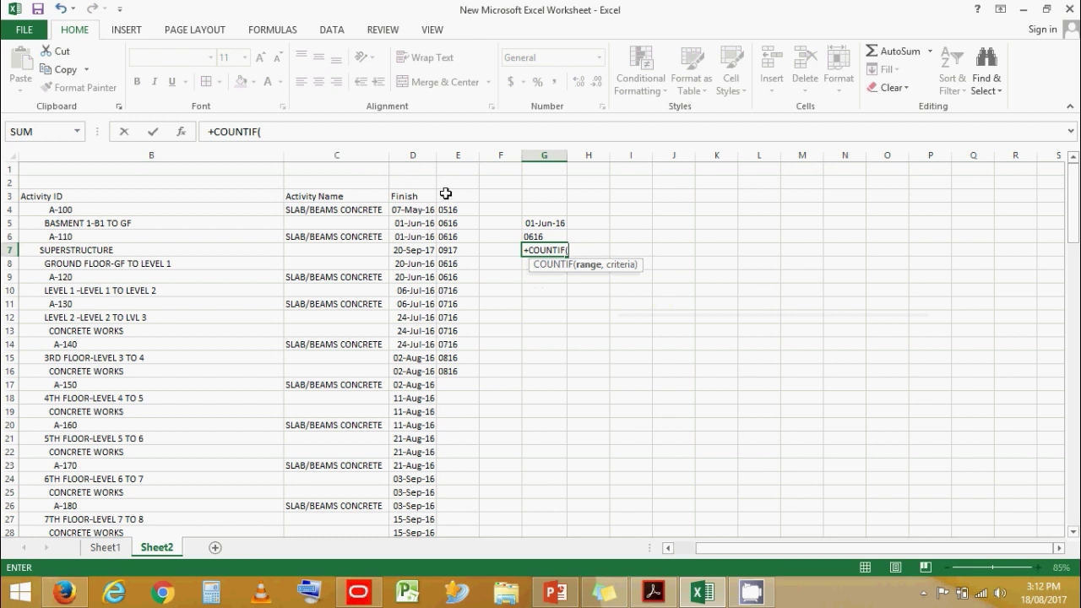
pyautogui.moveTo(458, 212); pyautogui.dragTo(467, 380)
pyautogui.write(',')
pyautogui.press('Up')
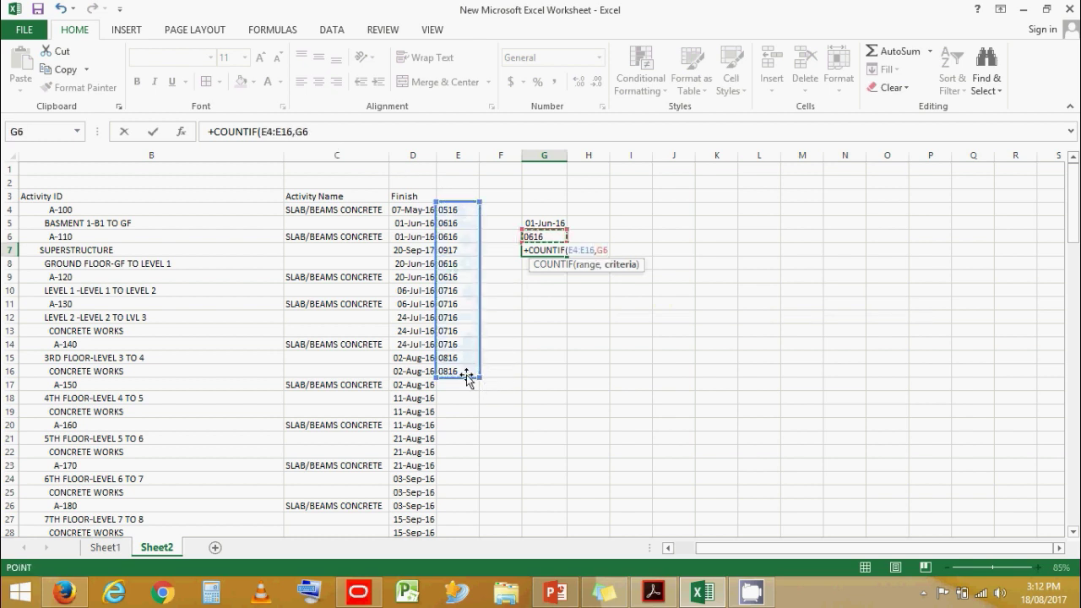
pyautogui.press('Return')
pyautogui.press('Up')
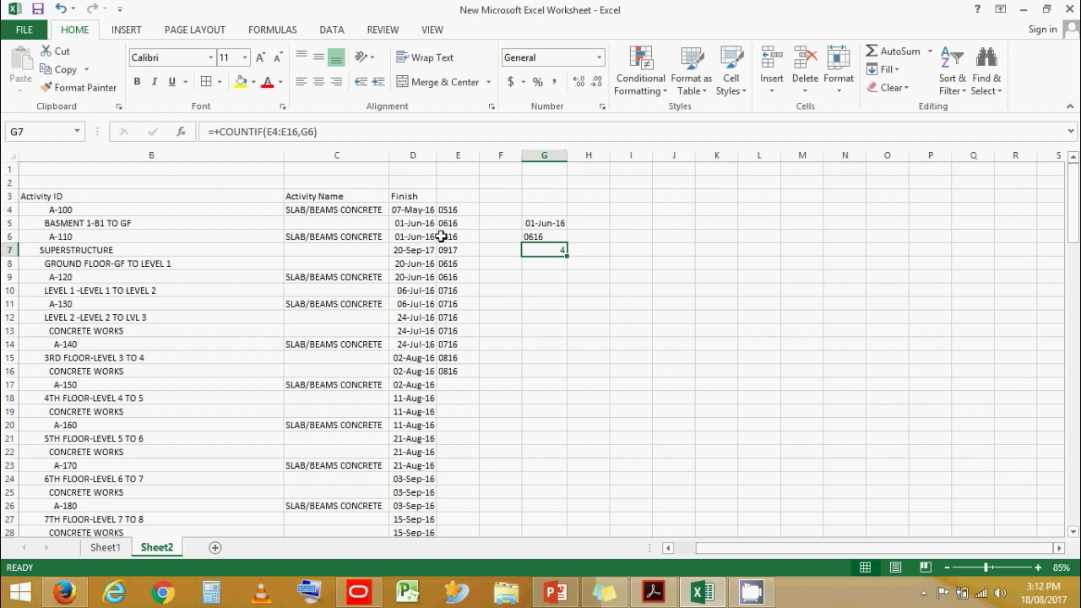
# Step: Make the June 2016 finish dates in D5:D6 and D8:D9 bold
pyautogui.click(391, 262)
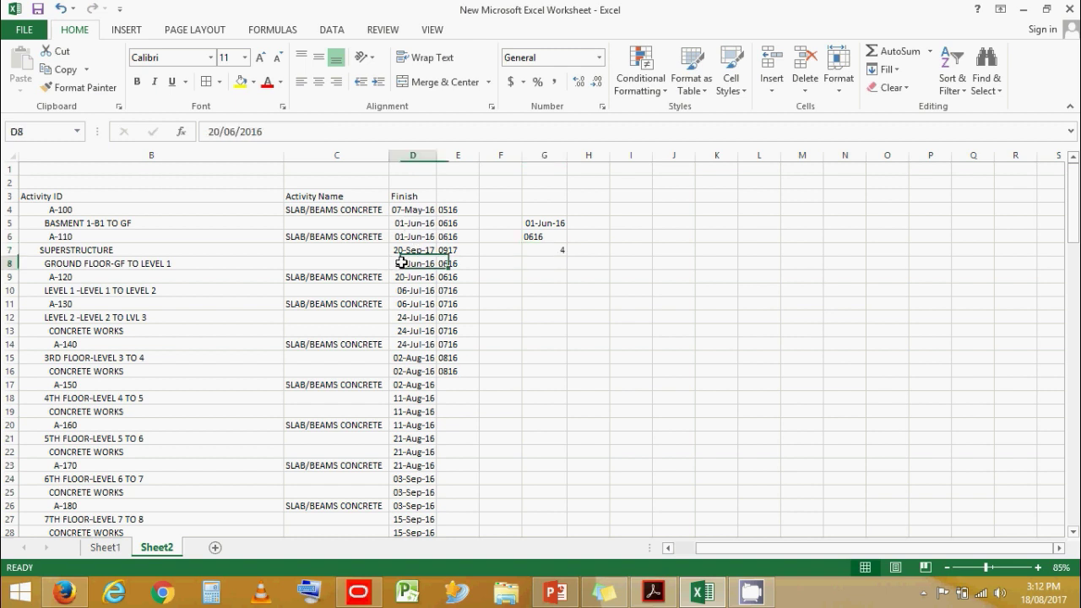
pyautogui.hotkey('ctrl', 'b')
pyautogui.click(412, 277)
pyautogui.hotkey('ctrl', 'b')
pyautogui.moveTo(417, 230); pyautogui.dragTo(417, 239)
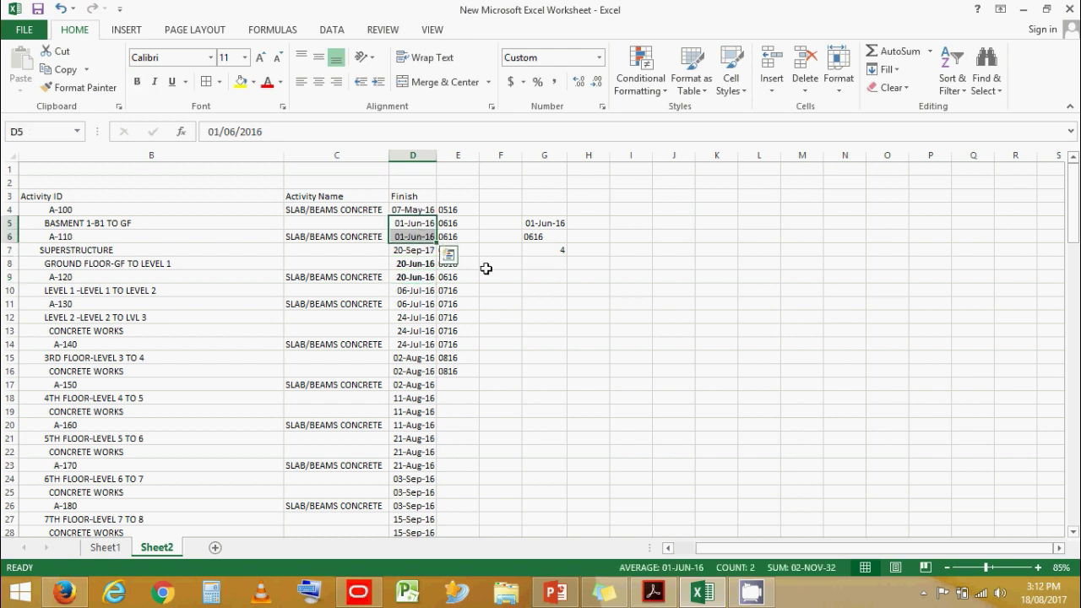
pyautogui.hotkey('ctrl', 'b')
pyautogui.click(510, 273)
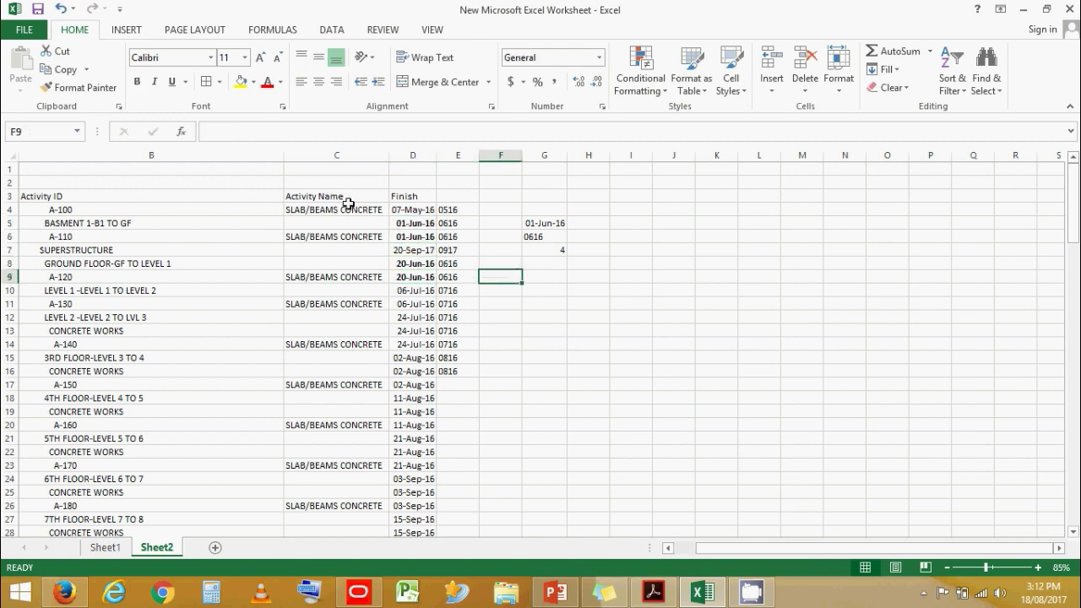
# Step: Compare summary row 5 with the SLAB/BEAMS CONCRETE rows for A-100, A-110 and A-120, and return to Sheet1
pyautogui.click(9, 223)
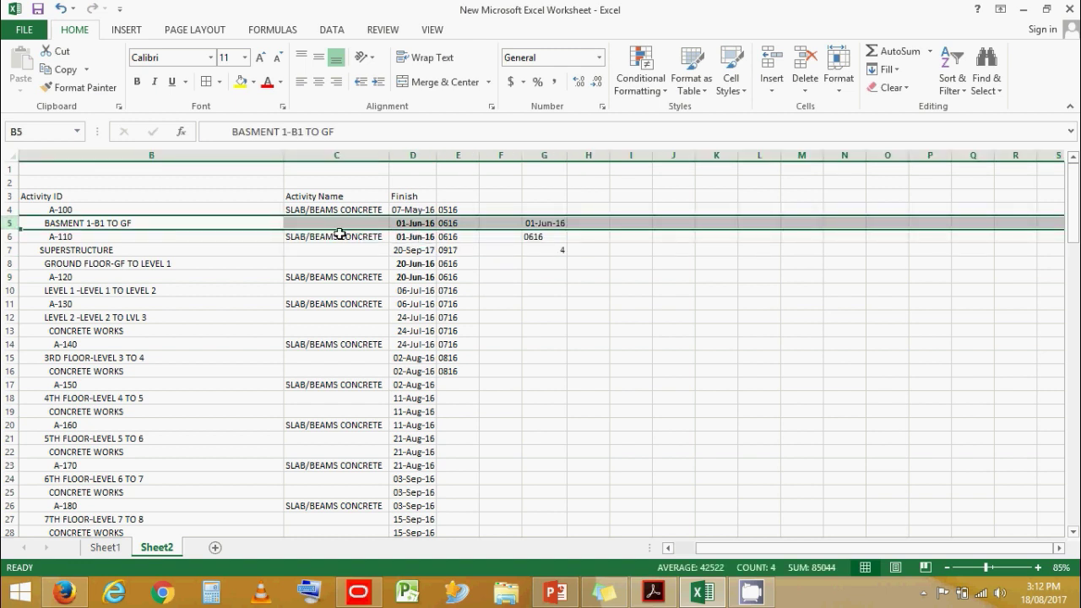
pyautogui.moveTo(298, 209); pyautogui.dragTo(408, 209)
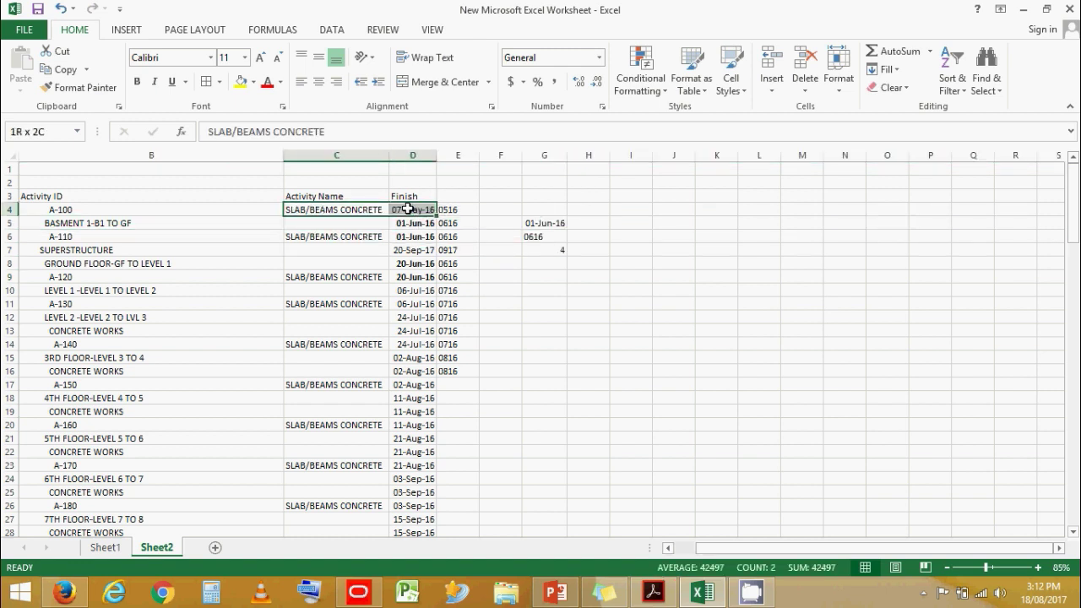
pyautogui.moveTo(300, 237); pyautogui.dragTo(410, 236)
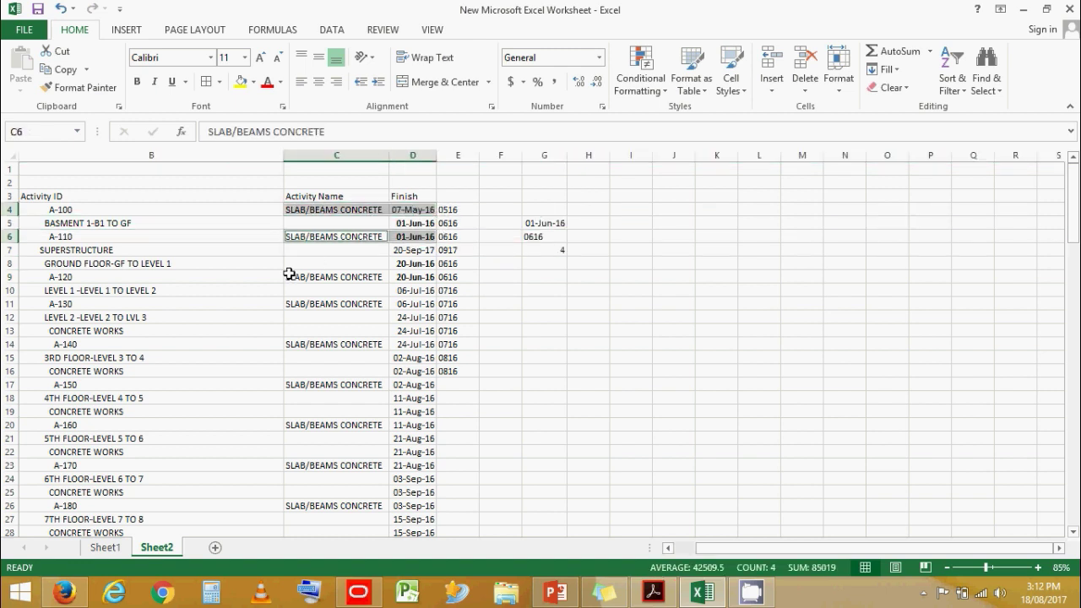
pyautogui.moveTo(287, 272); pyautogui.dragTo(391, 270)
pyautogui.click(507, 288)
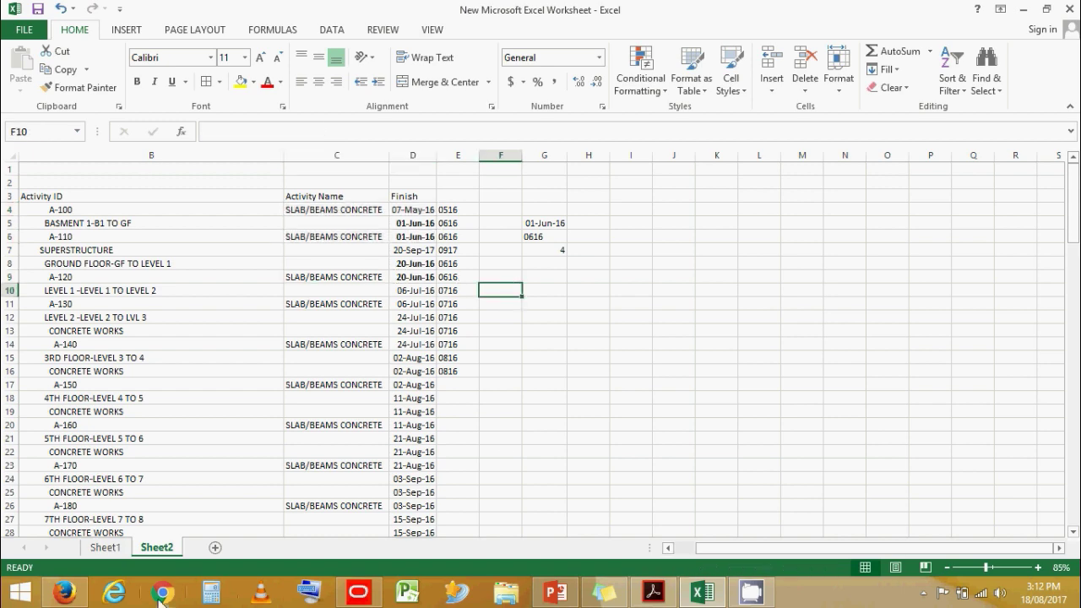
pyautogui.click(107, 548)
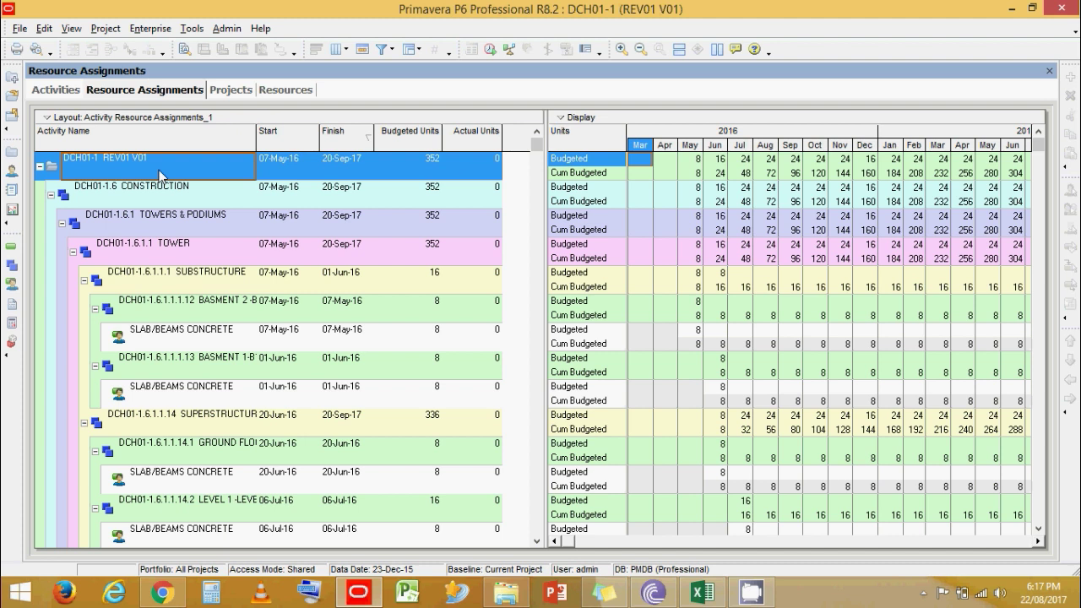
# Step: Check the resource assignment filter set to Resource ID Name is under CONR.CONCRETE and accept it unchanged
pyautogui.click(39, 168)
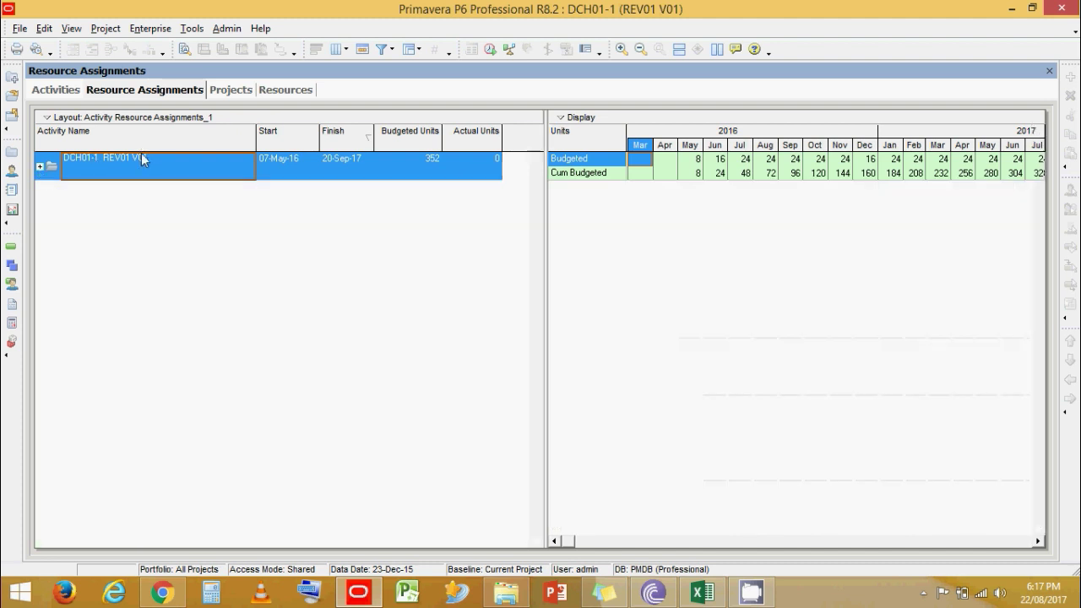
pyautogui.click(387, 52)
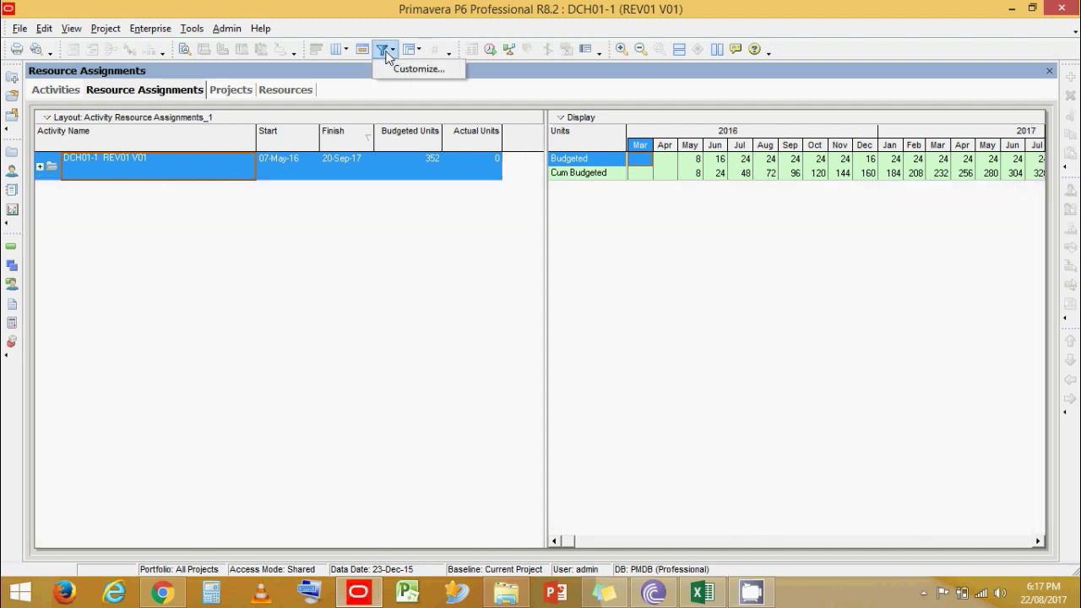
pyautogui.click(411, 72)
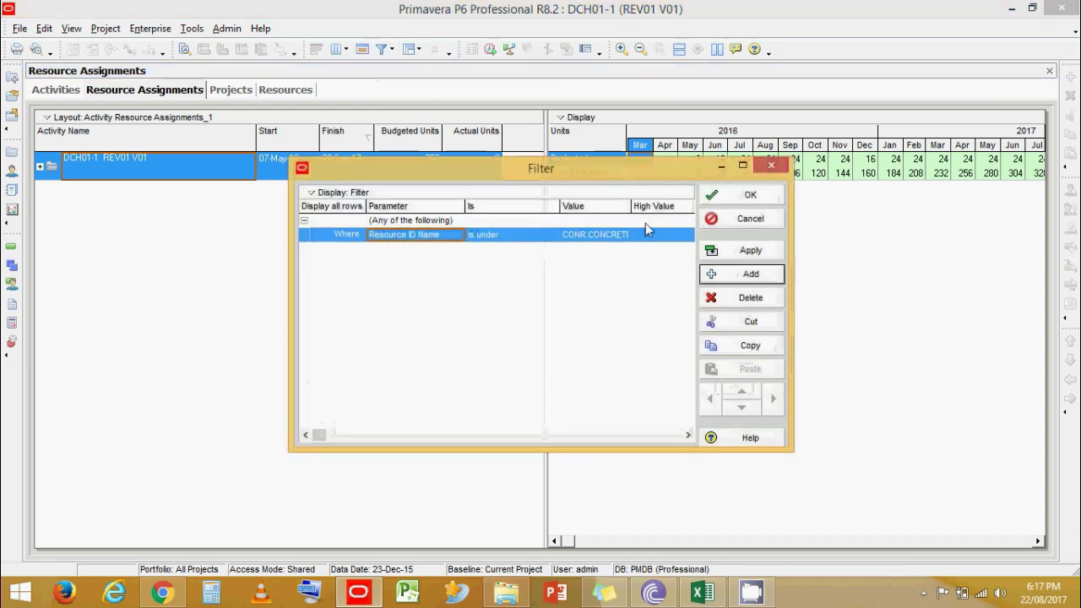
pyautogui.click(743, 195)
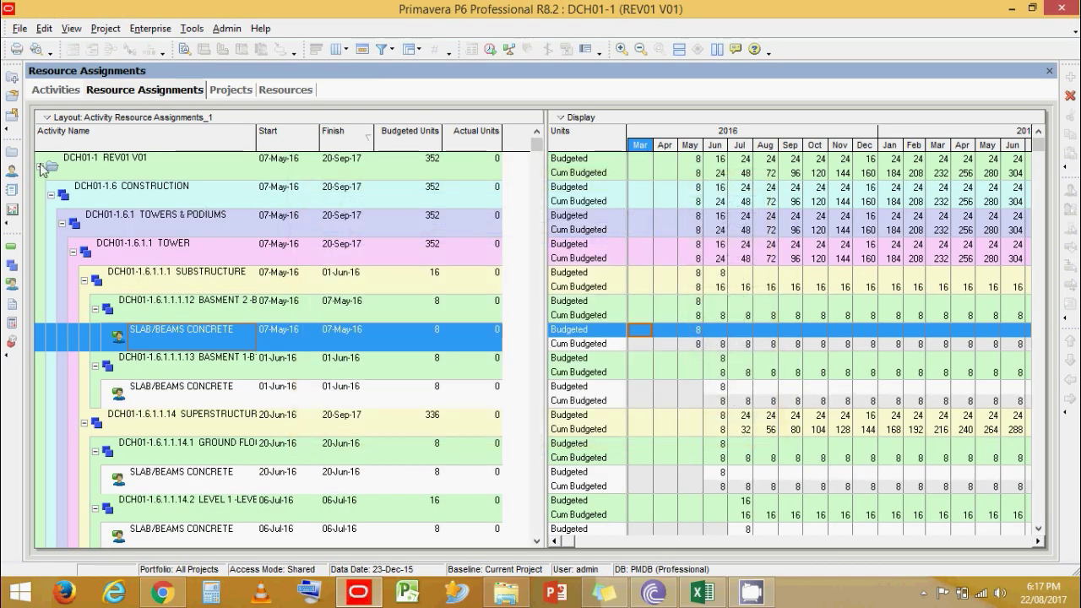
# Step: Collapse project DCH01-1 REV01 V01 to its summary row and copy that row with its monthly units
pyautogui.click(47, 173)
pyautogui.click(40, 168)
pyautogui.rightClick(163, 161)
pyautogui.click(222, 173)
# Step: Switch to the Excel workbook and paste the copied Primavera data on Sheet4 starting at cell C26
pyautogui.click(702, 593)
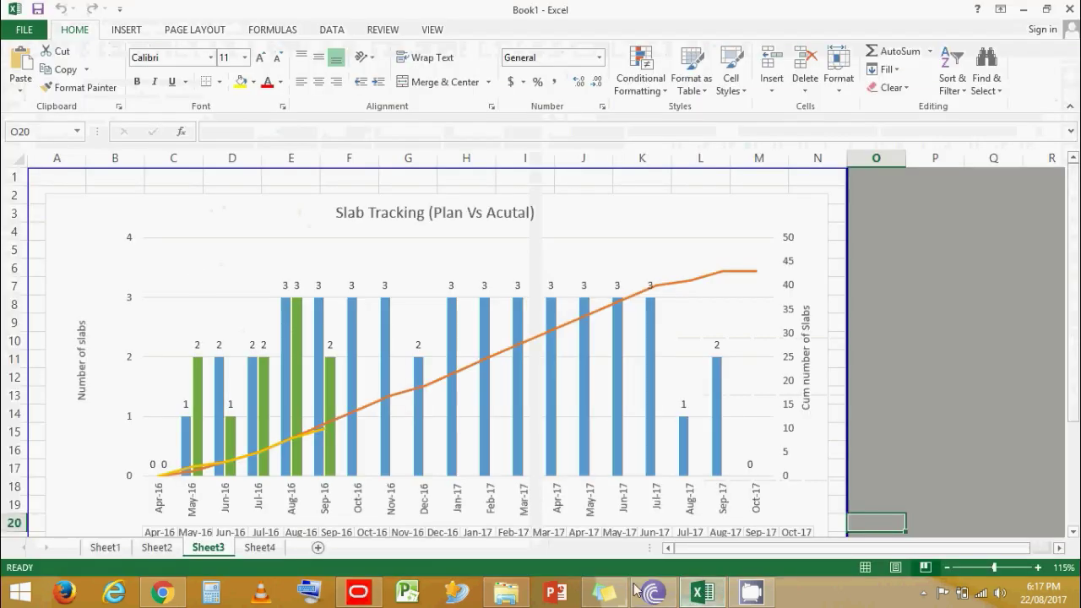
pyautogui.scroll(-1, 262, 528)
pyautogui.click(259, 547)
pyautogui.click(152, 453)
pyautogui.scroll(-3, 147, 439)
pyautogui.click(151, 427)
pyautogui.hotkey('ctrl', 'v')
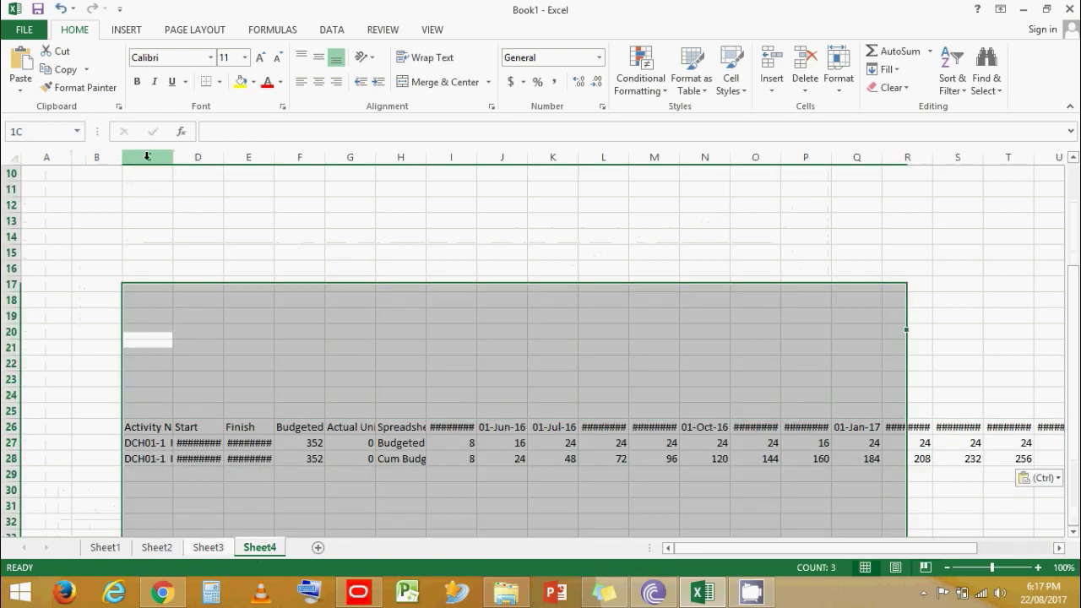
# Step: Delete columns C to G, which hold the activity name, start, finish, budgeted and actual units
pyautogui.moveTo(148, 158); pyautogui.dragTo(342, 159)
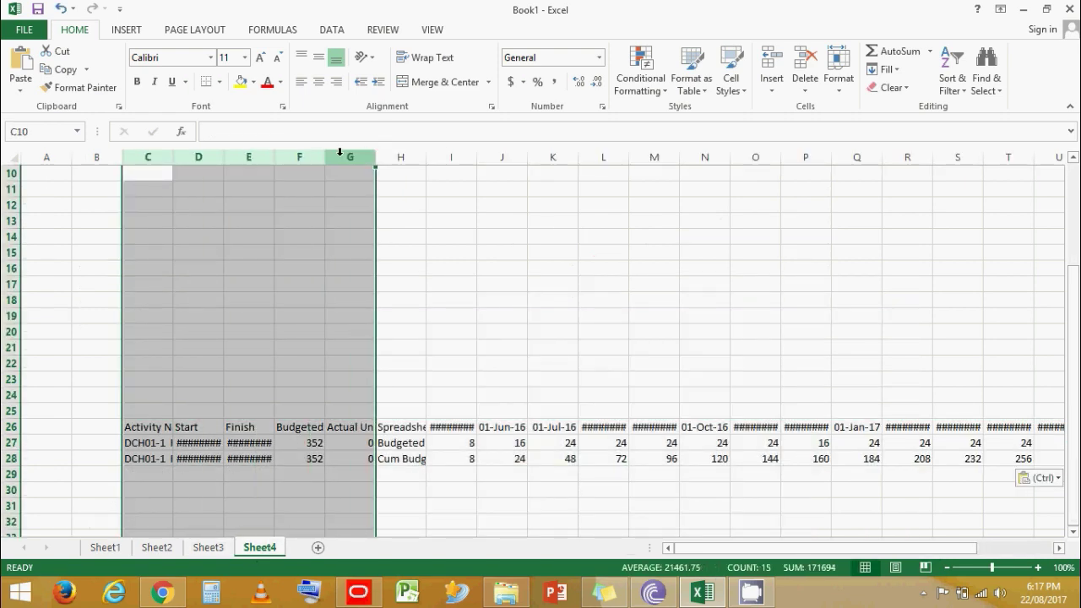
pyautogui.rightClick(343, 160)
pyautogui.click(379, 287)
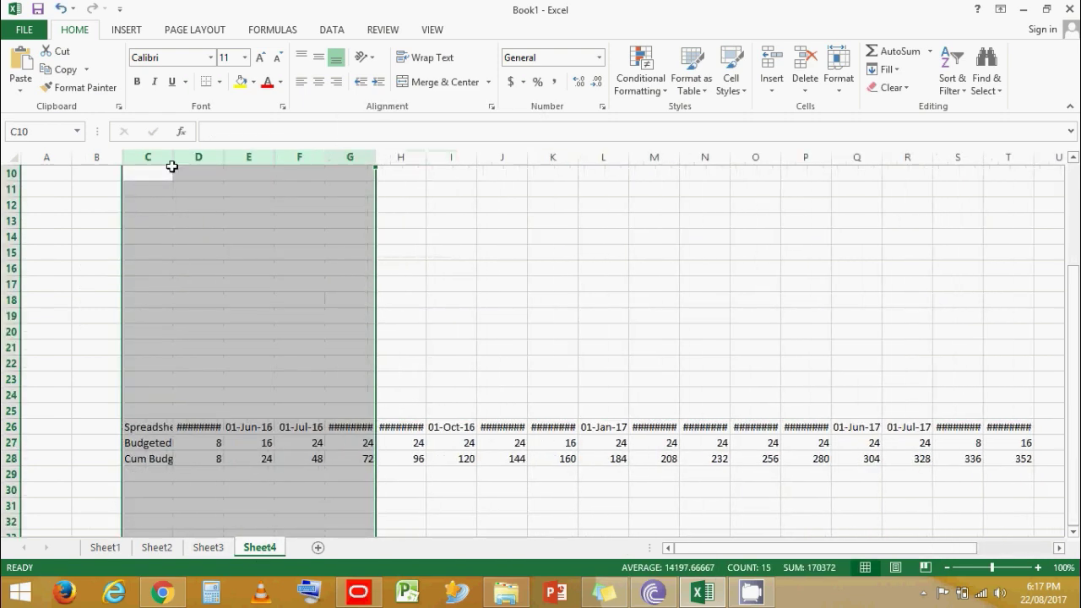
# Step: AutoFit the widths of columns C through T to the pasted field labels and monthly dates
pyautogui.click(169, 160)
pyautogui.moveTo(784, 550); pyautogui.dragTo(857, 550)
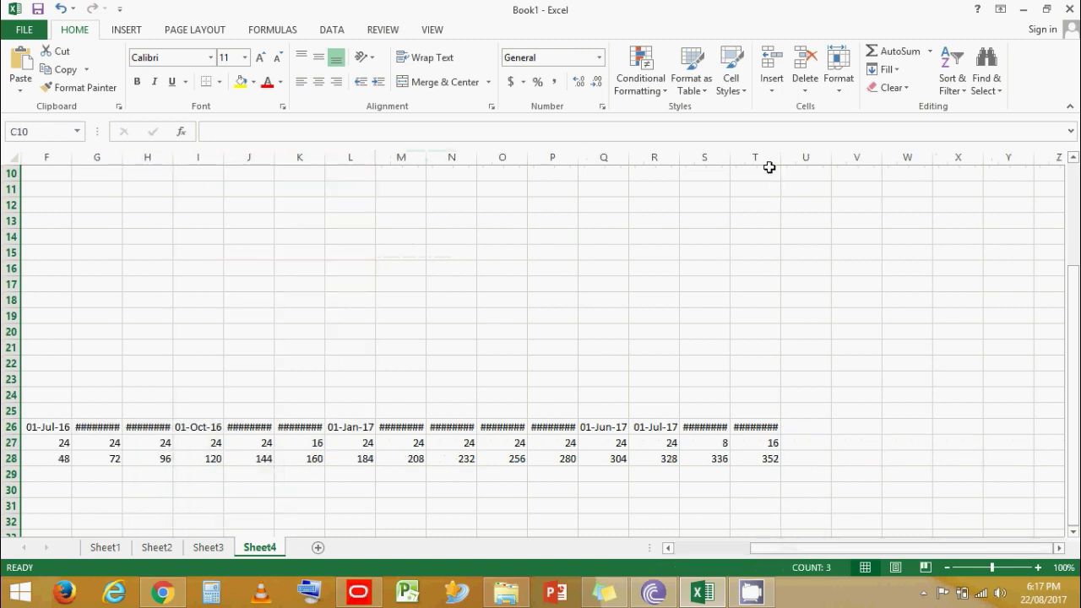
pyautogui.keyDown('shift'); pyautogui.click(757, 158); pyautogui.keyUp('shift')
pyautogui.moveTo(731, 158); pyautogui.dragTo(765, 158)
pyautogui.click(738, 158)
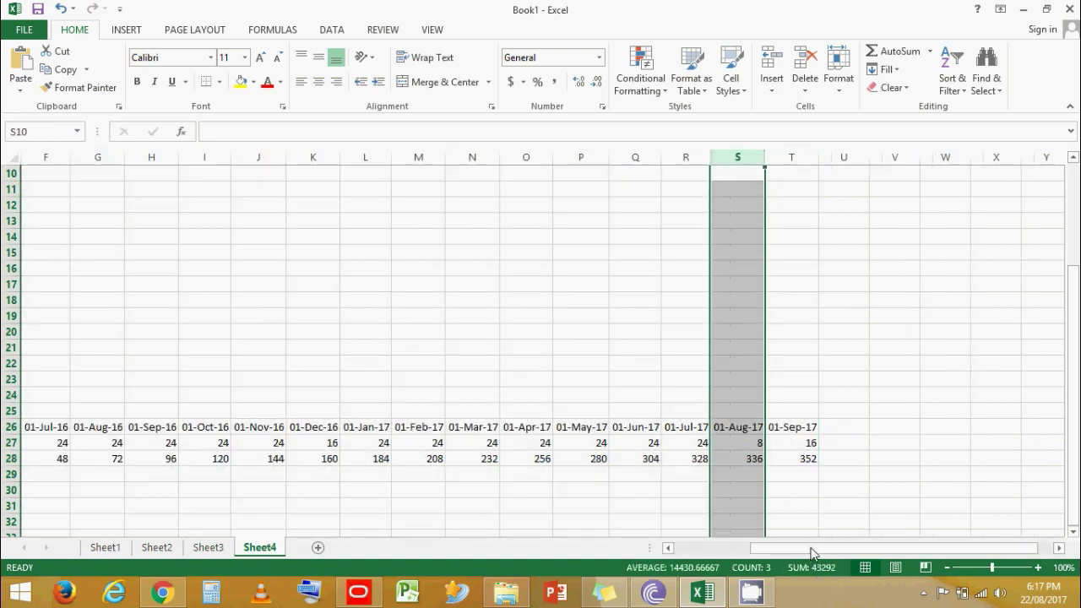
# Step: Enter the row label Actual in cell C29 beneath Cum Budgeted Units
pyautogui.moveTo(815, 550); pyautogui.dragTo(553, 548)
pyautogui.click(166, 471)
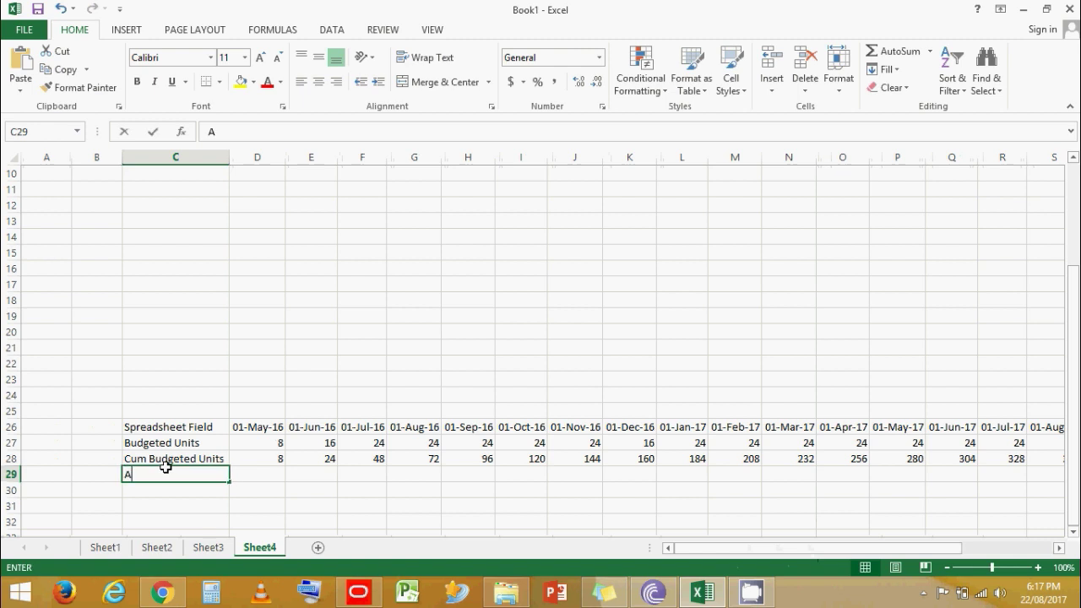
pyautogui.write('Actual')
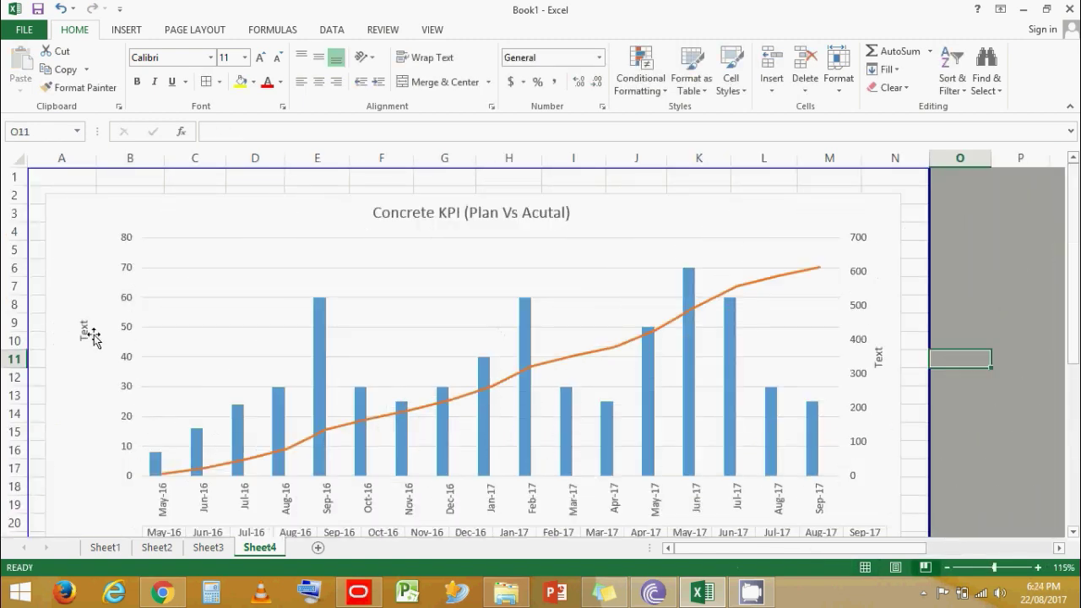
# Step: Replace the placeholder title of the Concrete KPI chart's primary vertical axis with Concrete (M3)
pyautogui.click(91, 334)
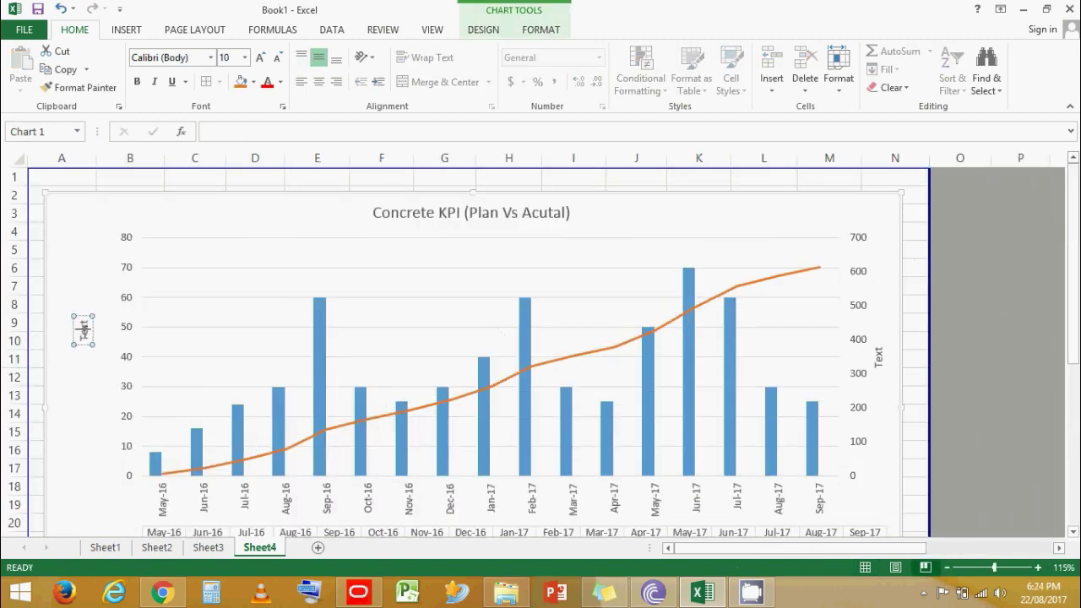
pyautogui.press('BackSpace')
pyautogui.press('BackSpace')
pyautogui.press('BackSpace')
pyautogui.press('BackSpace')
pyautogui.write('Concrete')
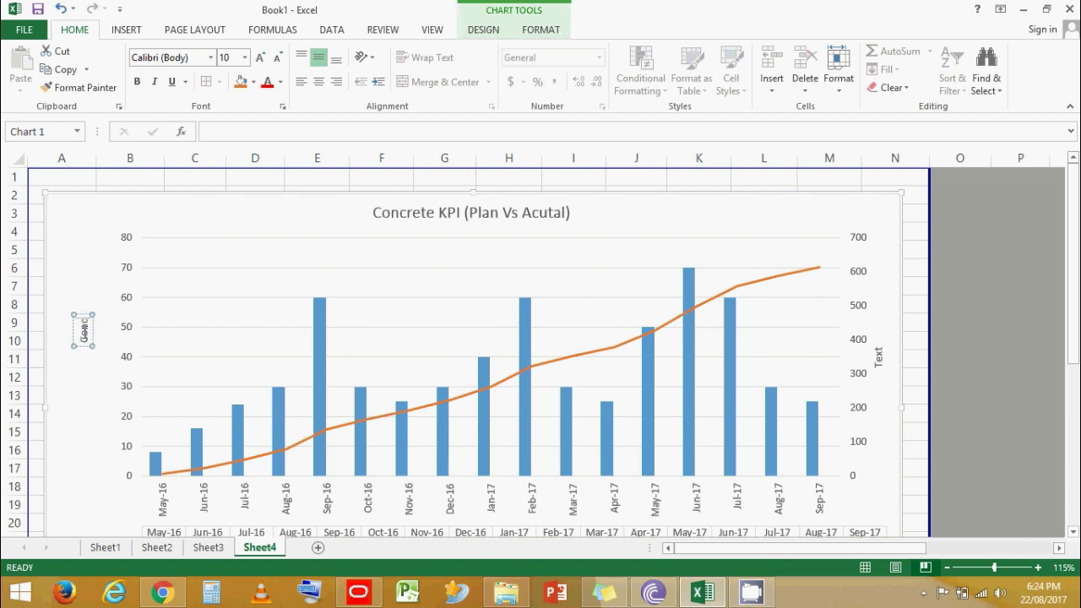
pyautogui.write(' (M3)')
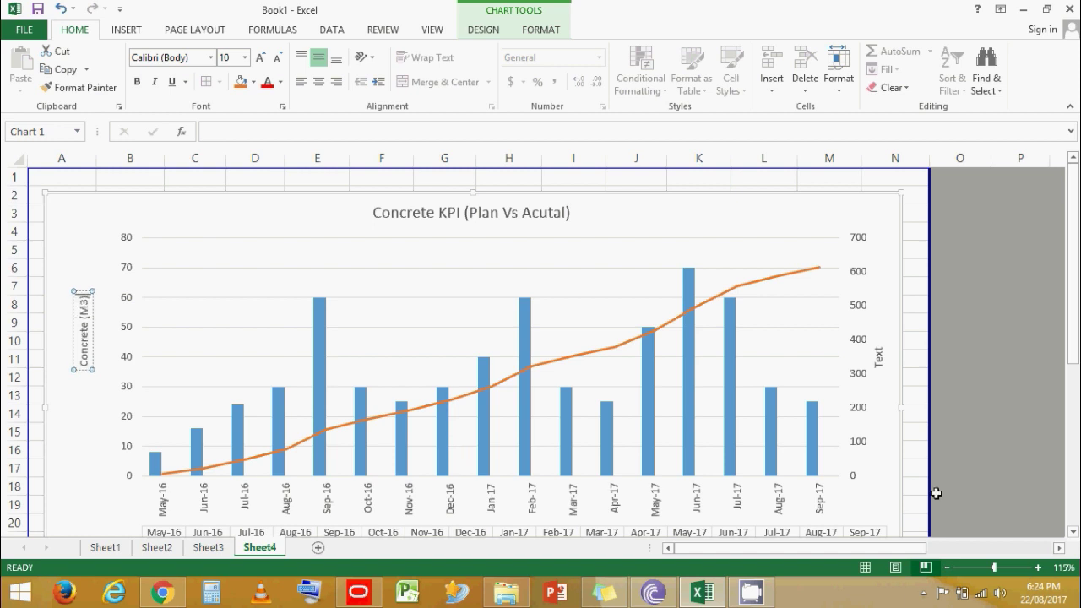
# Step: Replace the placeholder title of the chart's secondary vertical axis with CUm Concrete (M3)
pyautogui.click(879, 357)
pyautogui.click(878, 356)
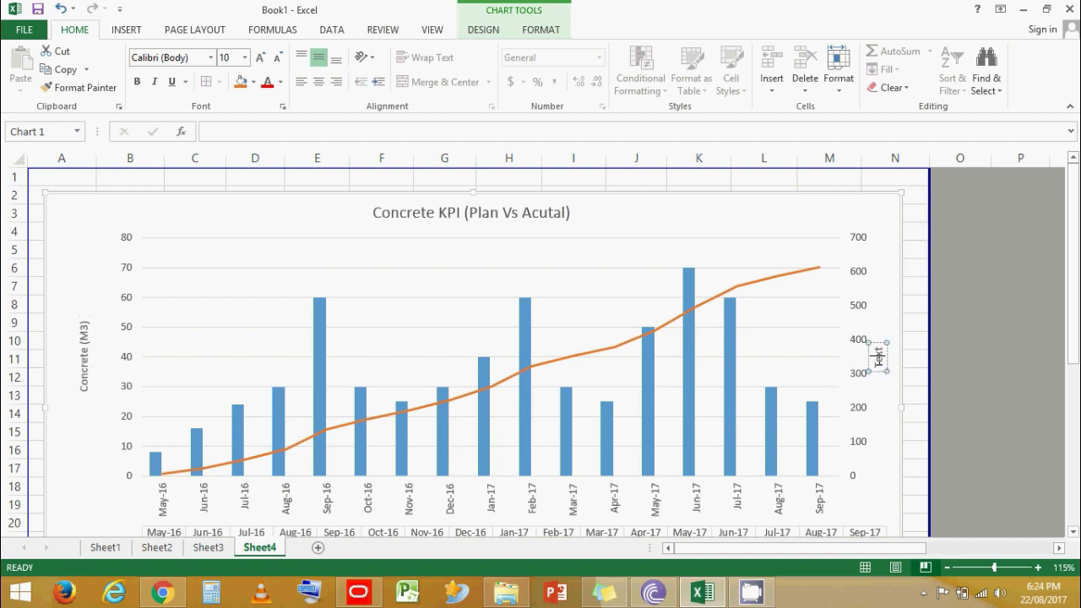
pyautogui.doubleClick(878, 357)
pyautogui.press('Delete')
pyautogui.write('CUm-COncr')
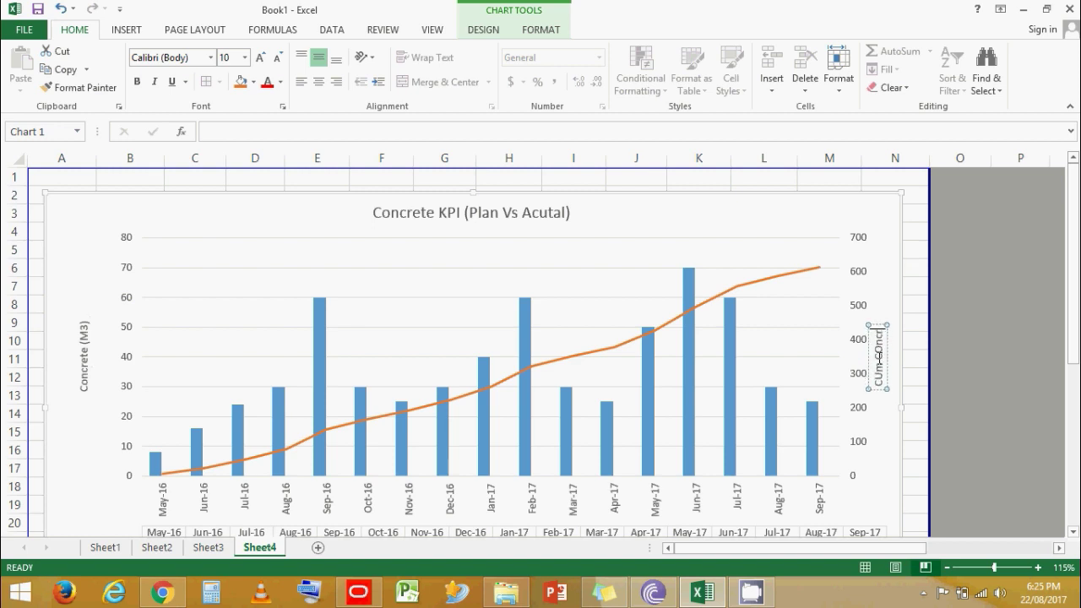
pyautogui.press('BackSpace')
pyautogui.press('BackSpace')
pyautogui.press('BackSpace')
pyautogui.press('BackSpace')
pyautogui.write('oncre')
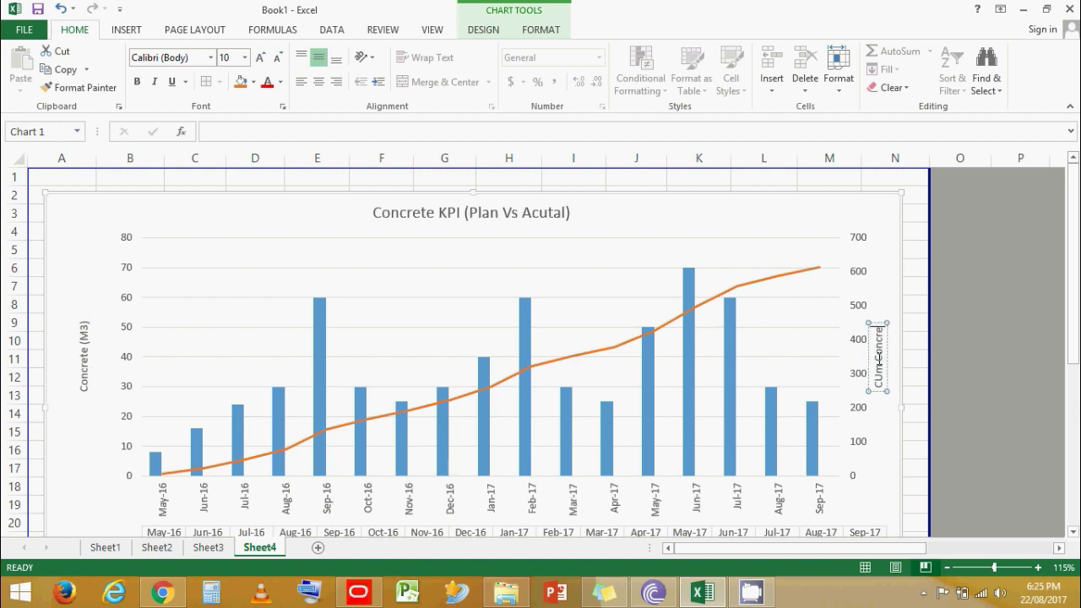
pyautogui.write('te (M')
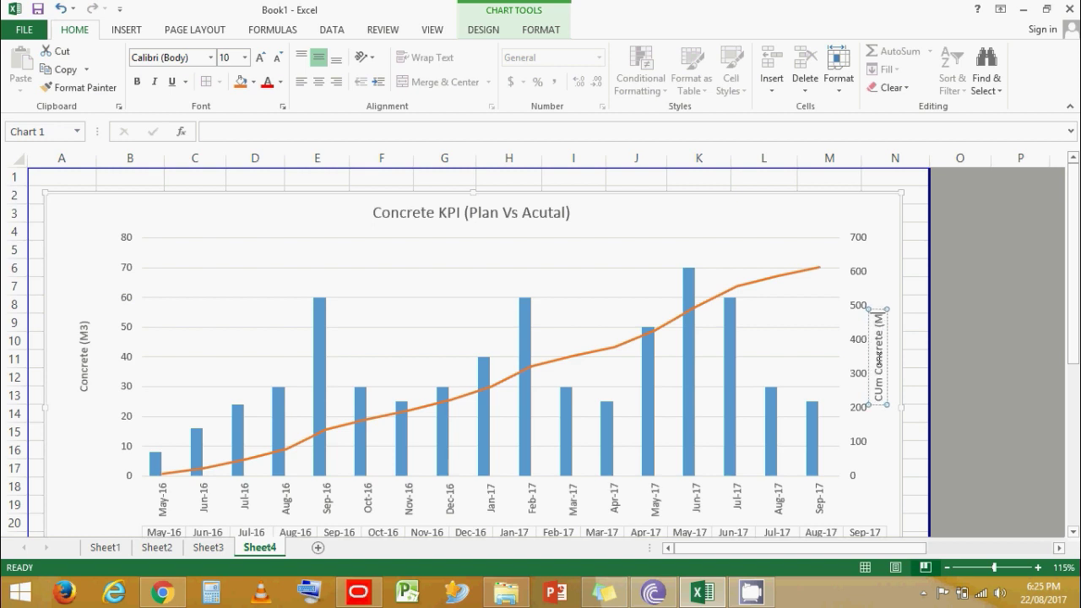
pyautogui.write('3)')
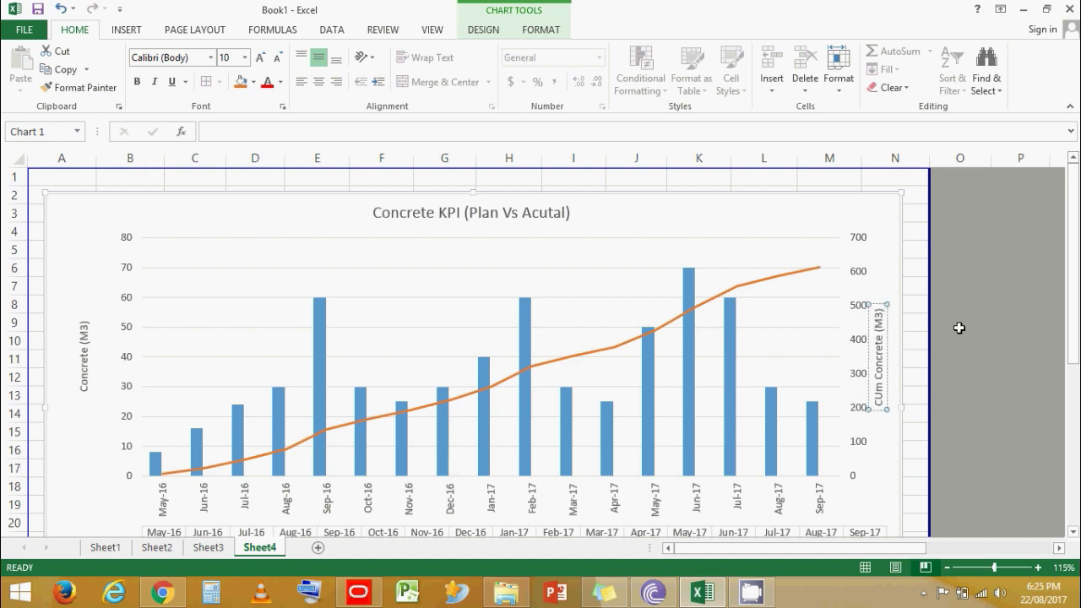
# Step: Enter the actual quantities 10, 20, 36 and 20 for May-16 to Aug-16 in cells B35:E35
pyautogui.scroll(-7, 676, 380)
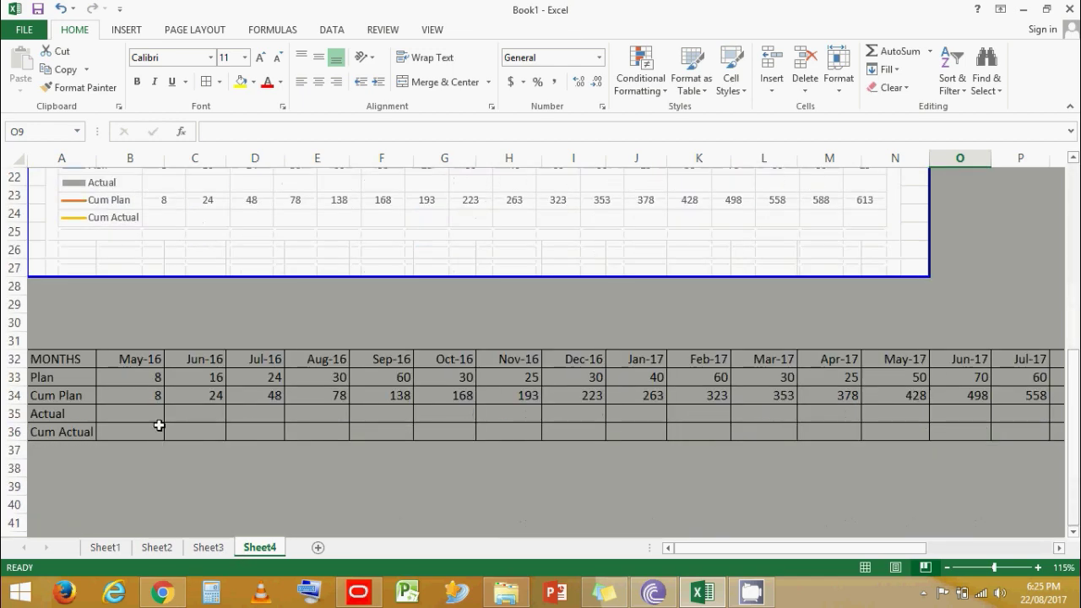
pyautogui.click(143, 415)
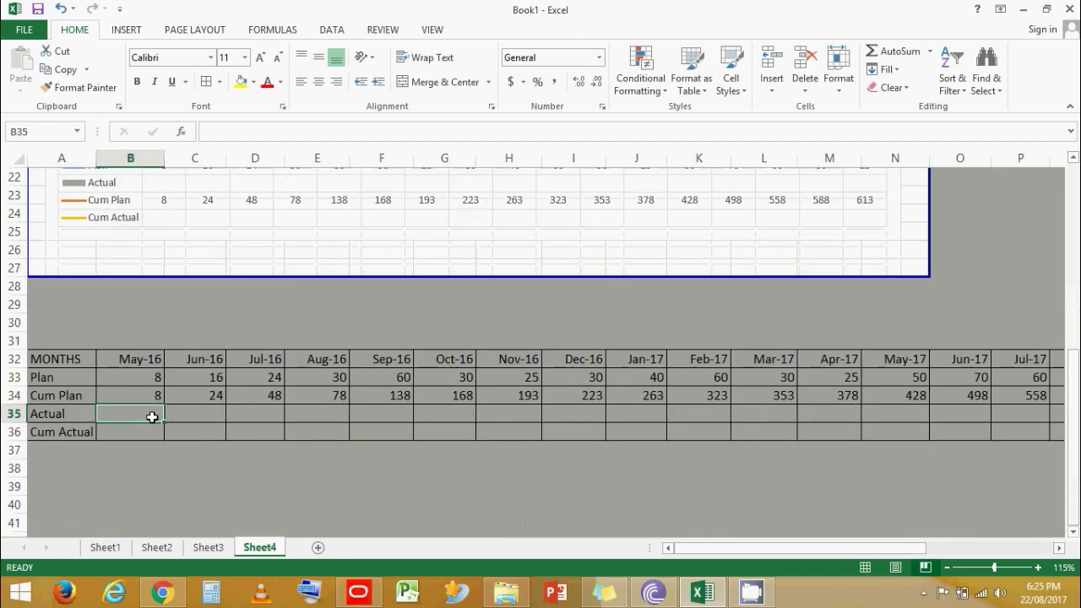
pyautogui.write('10')
pyautogui.press('Tab')
pyautogui.write('20')
pyautogui.press('Tab')
pyautogui.write('36')
pyautogui.press('Tab')
pyautogui.write('20')
pyautogui.press('Up')
# Step: Enter the formula +B35 in cell B36 as the May-16 cumulative actual
pyautogui.click(150, 433)
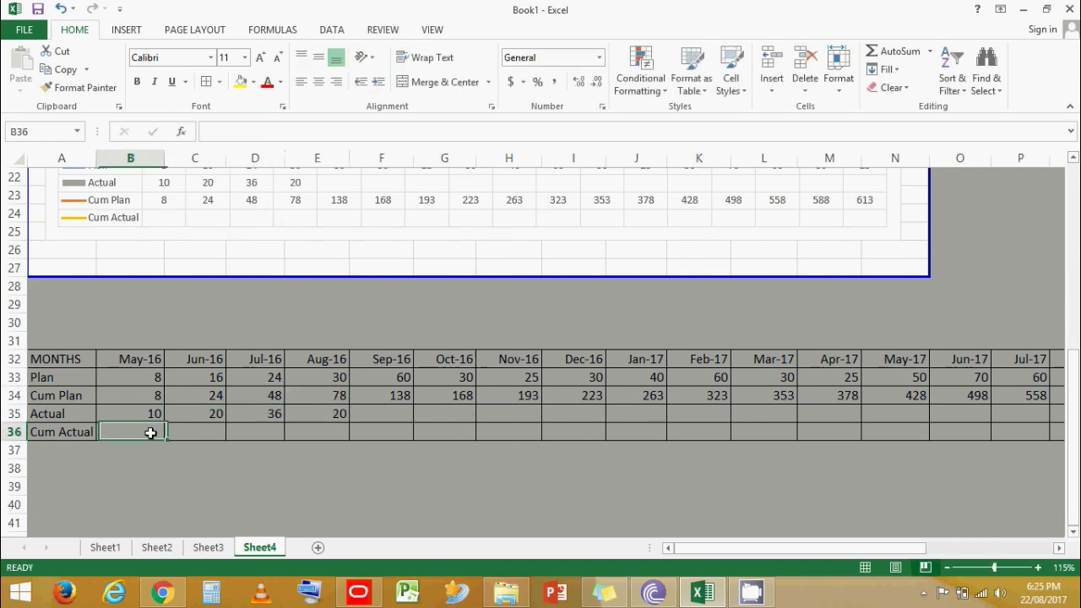
pyautogui.write('+')
pyautogui.press('Up')
pyautogui.write('+')
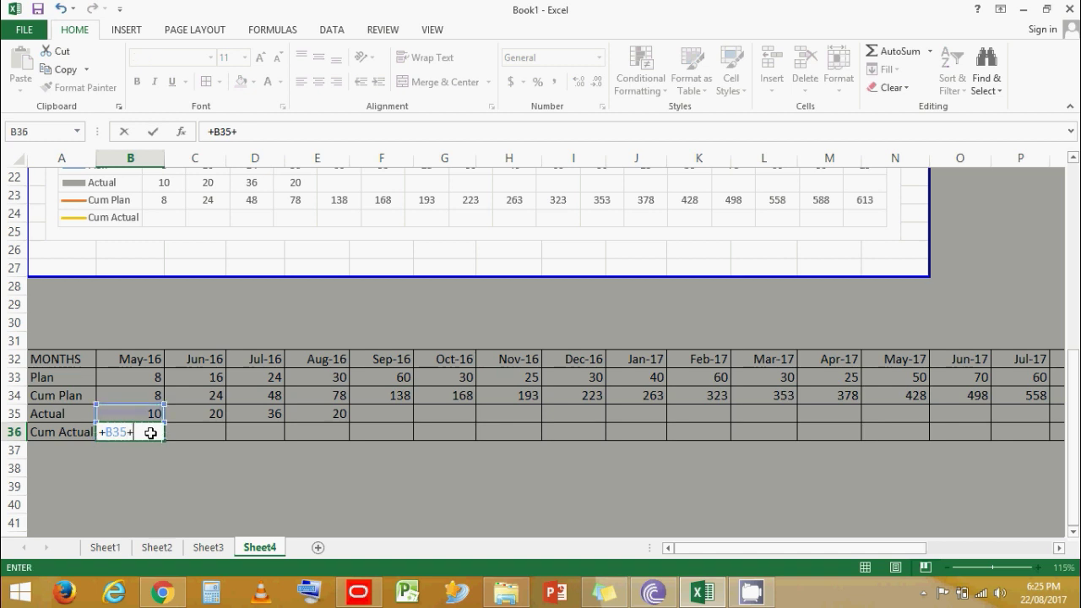
pyautogui.press('Return')
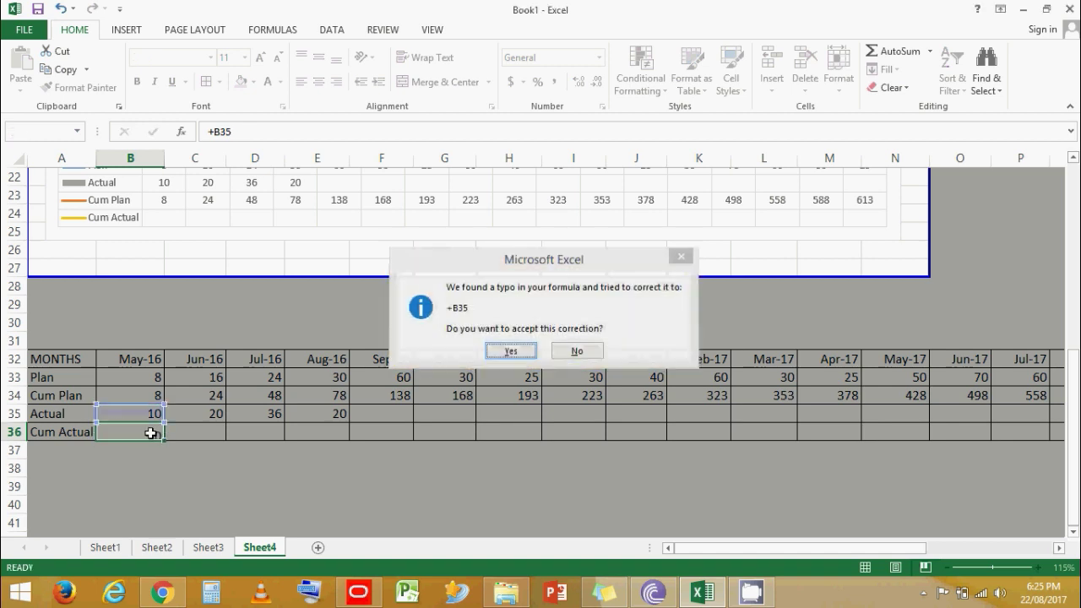
pyautogui.press('Return')
pyautogui.press('Up')
pyautogui.press('Right')
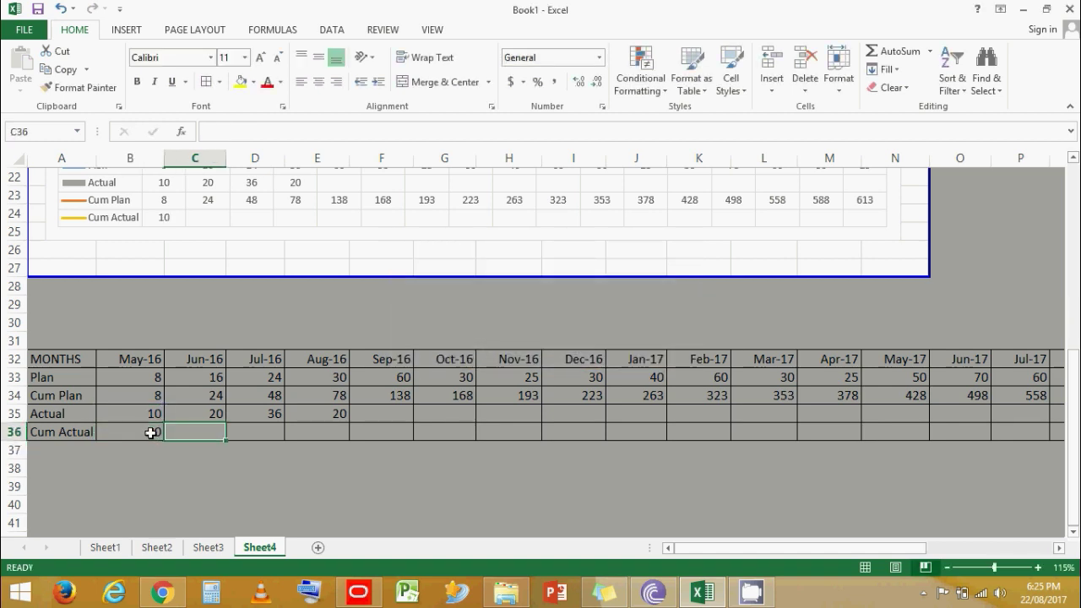
# Step: Enter the cumulative formula +C35+B36 in cell C36 and fill it across to E36 for Aug-16
pyautogui.write('+')
pyautogui.press('Up')
pyautogui.write('+')
pyautogui.press('Left')
pyautogui.press('Return')
pyautogui.press('Up')
pyautogui.press('Up')
pyautogui.press('Down')
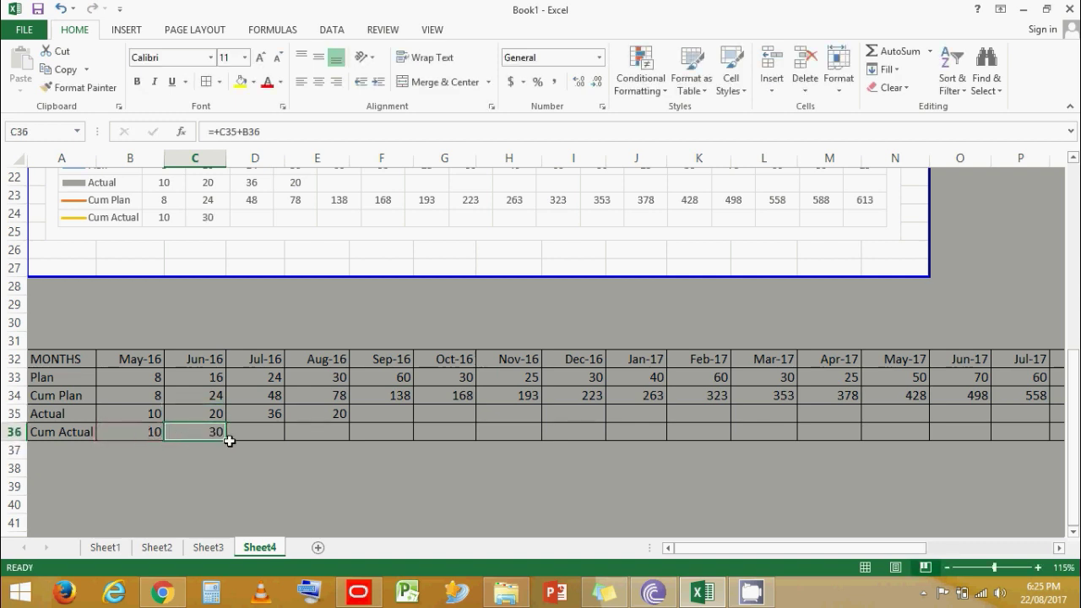
pyautogui.moveTo(226, 440); pyautogui.dragTo(348, 436)
# Step: Review the actual columns and the cumulative actual line on the Concrete KPI chart and its data table
pyautogui.scroll(2, 369, 473)
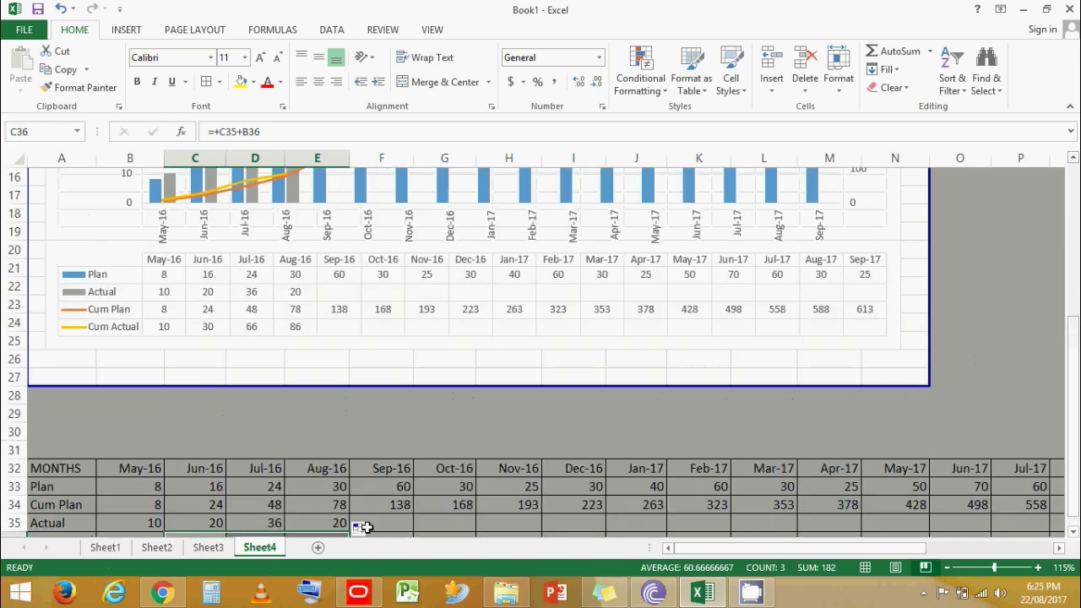
pyautogui.scroll(1, 374, 436)
pyautogui.click(375, 436)
pyautogui.scroll(4, 372, 436)
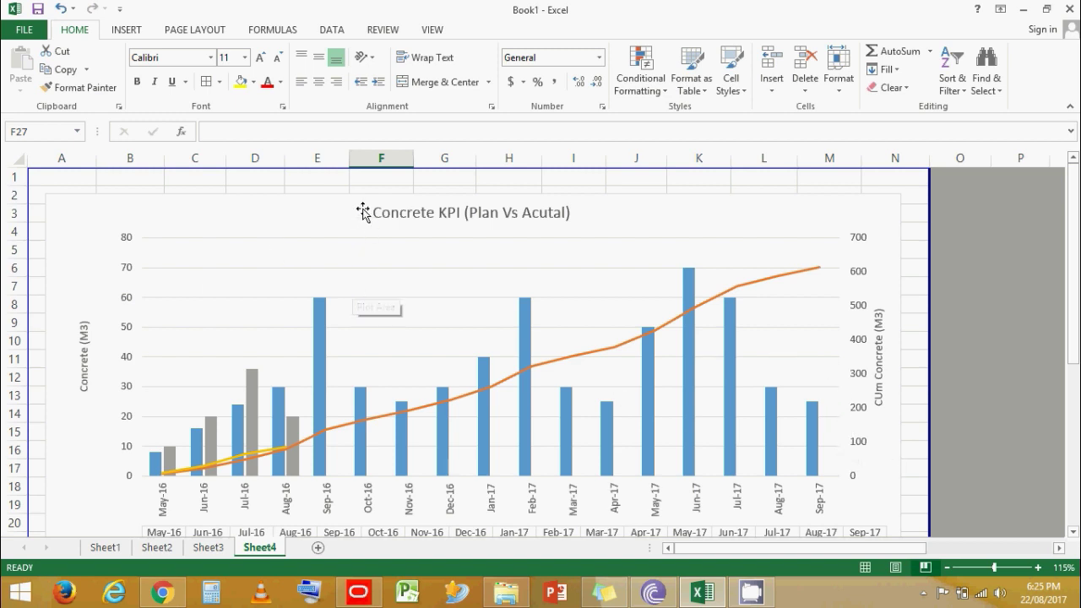
pyautogui.click(363, 177)
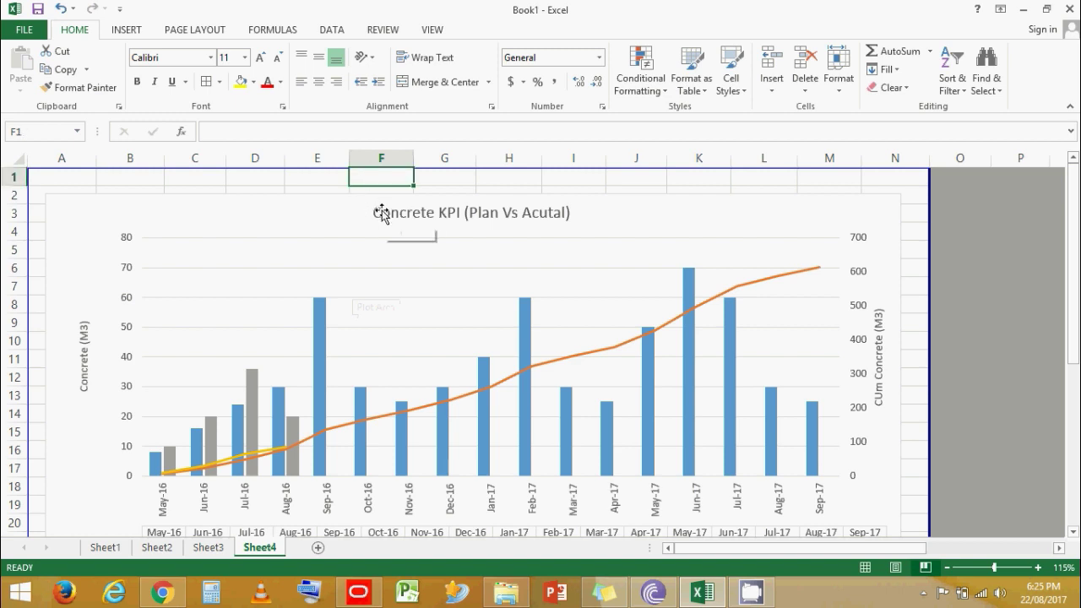
pyautogui.click(958, 268)
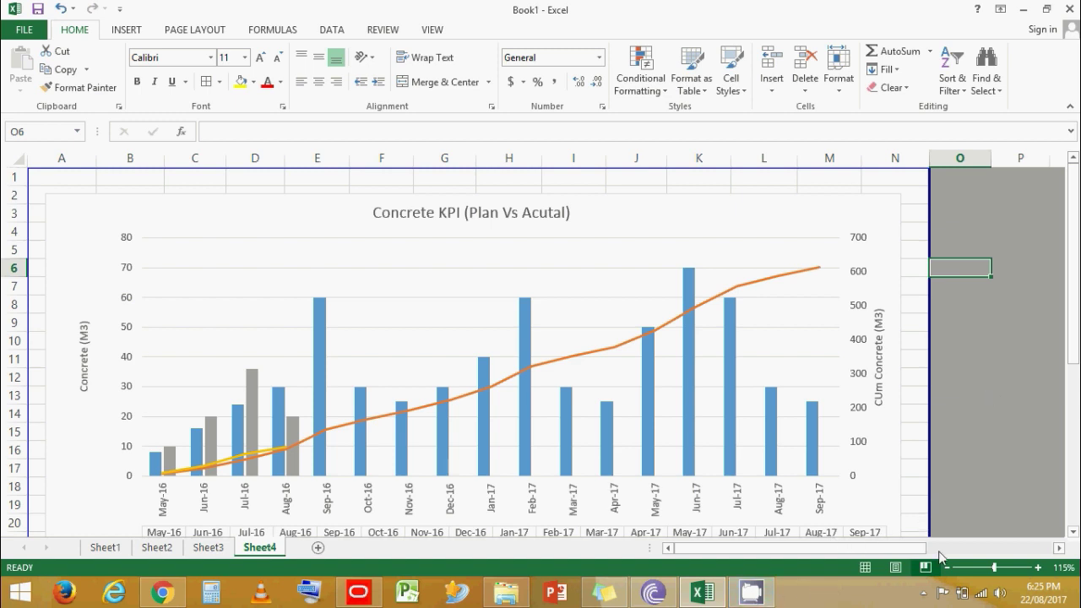
pyautogui.click(926, 594)
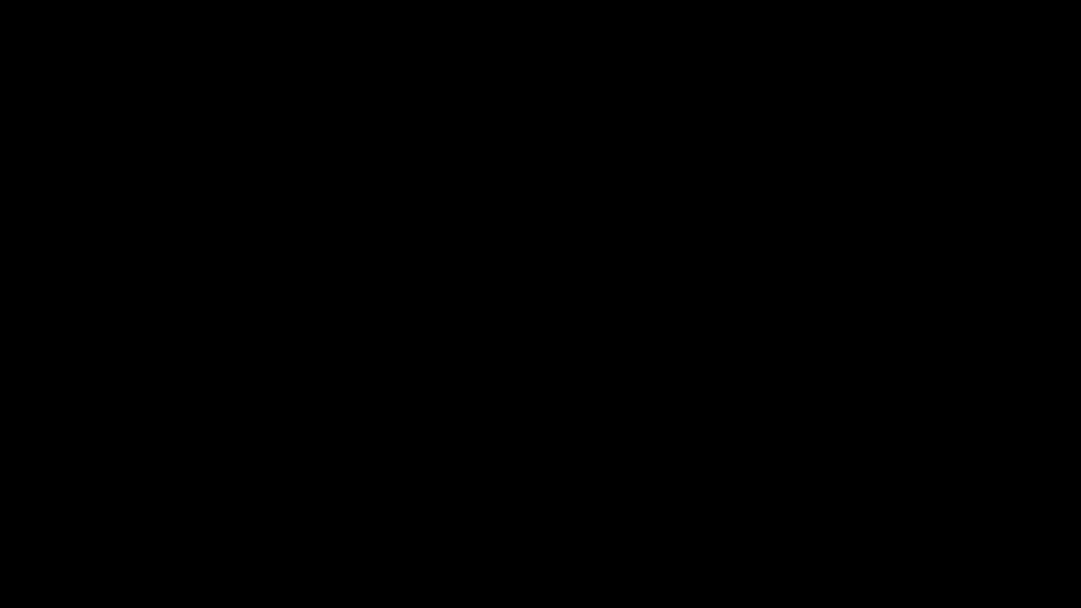